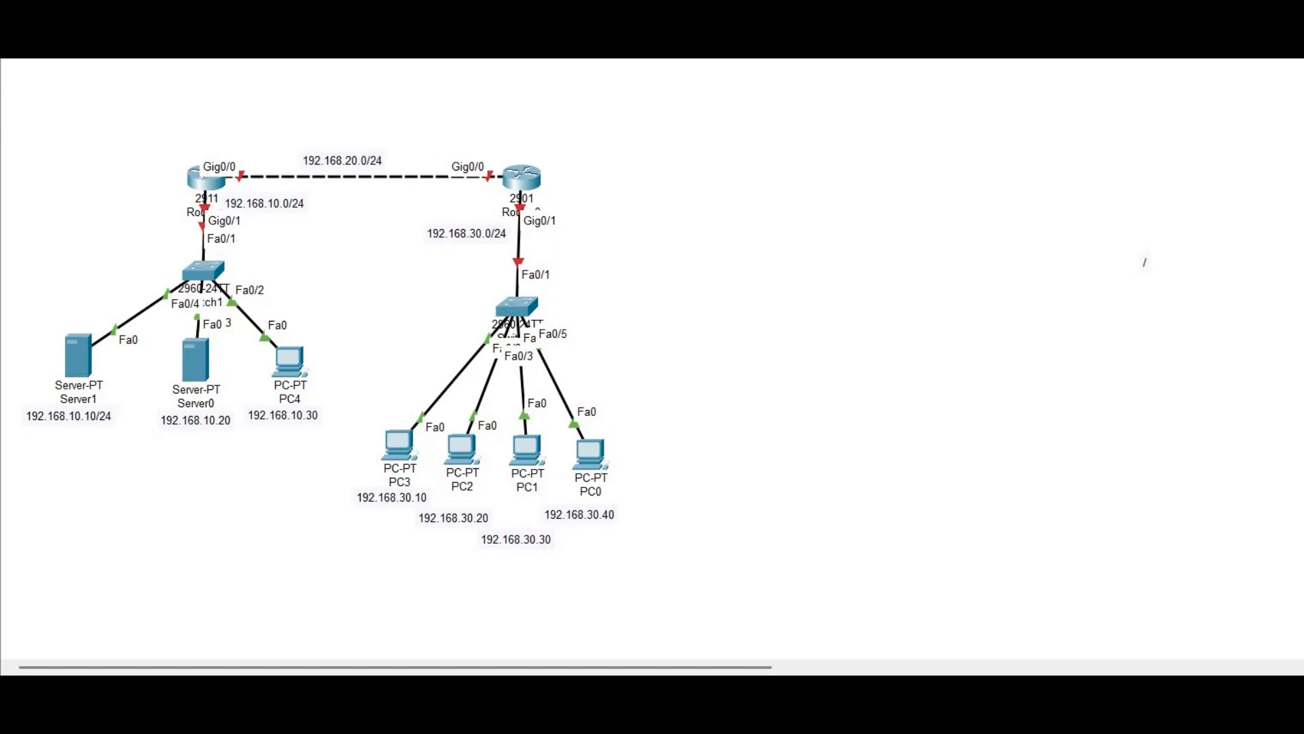
Skim the Internetworks blog article, then go back to the Packet Tracer topology
left_click(1038, 671)
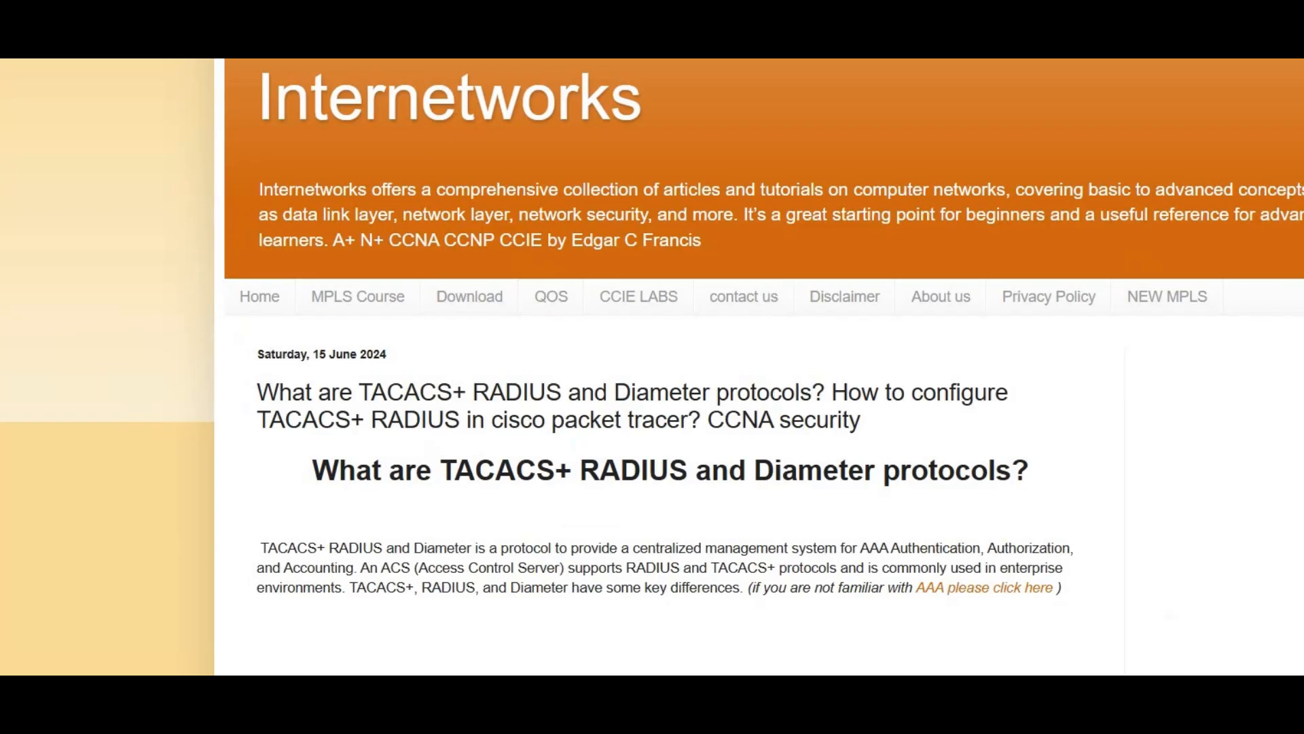
scroll(652, 367, "down", 4)
scroll(652, 367, "up", 2)
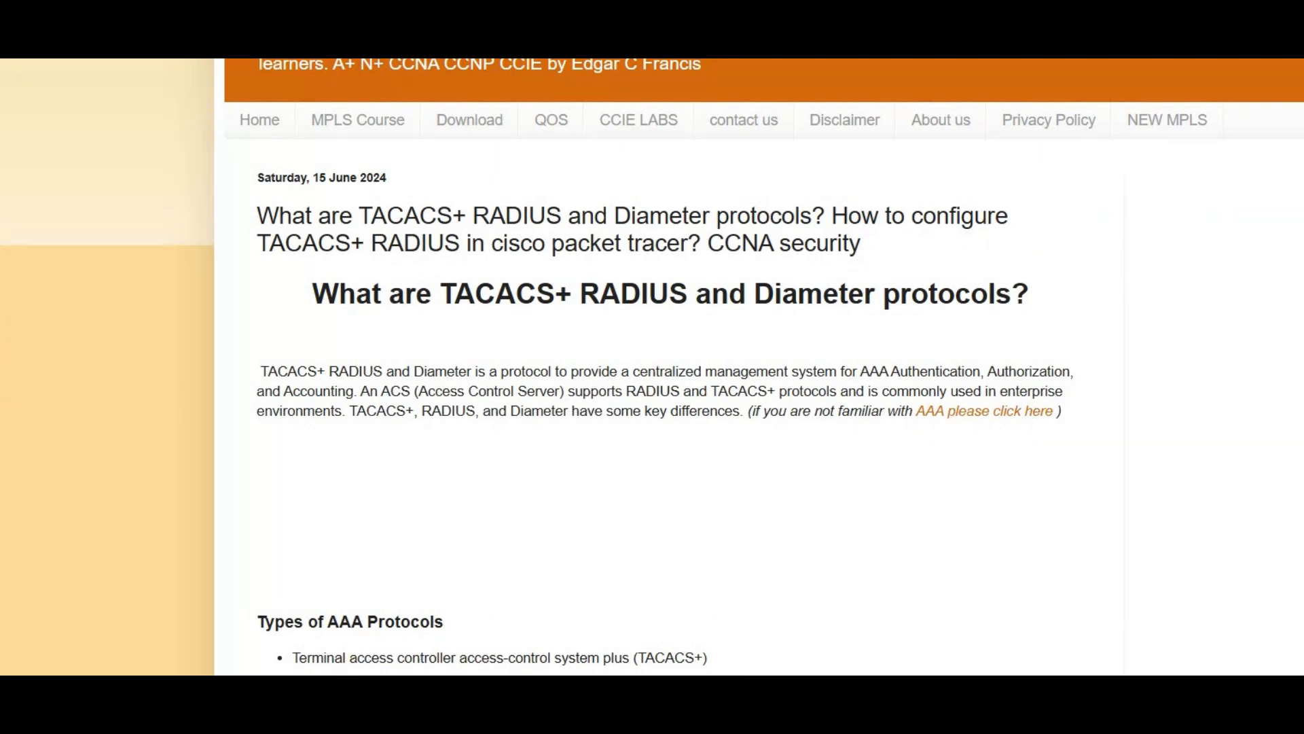
scroll(652, 367, "down", 6)
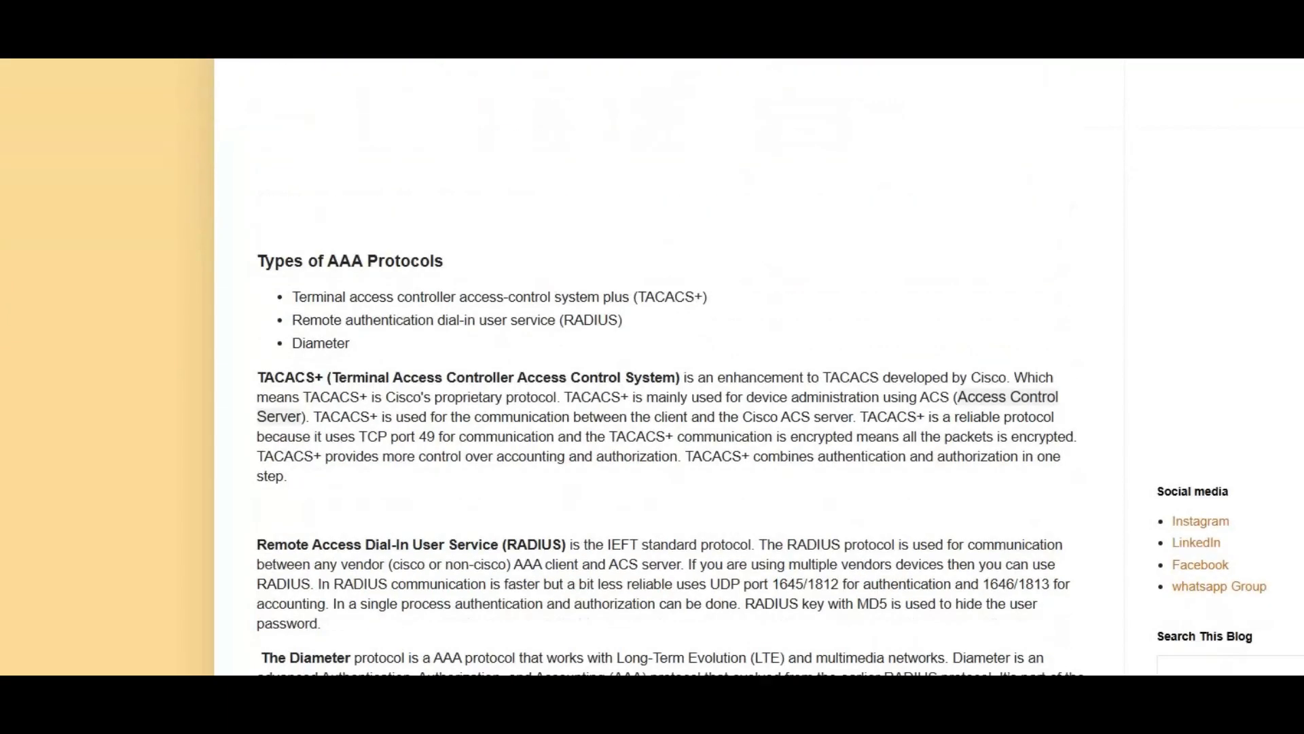
scroll(620, 489, "down", 15)
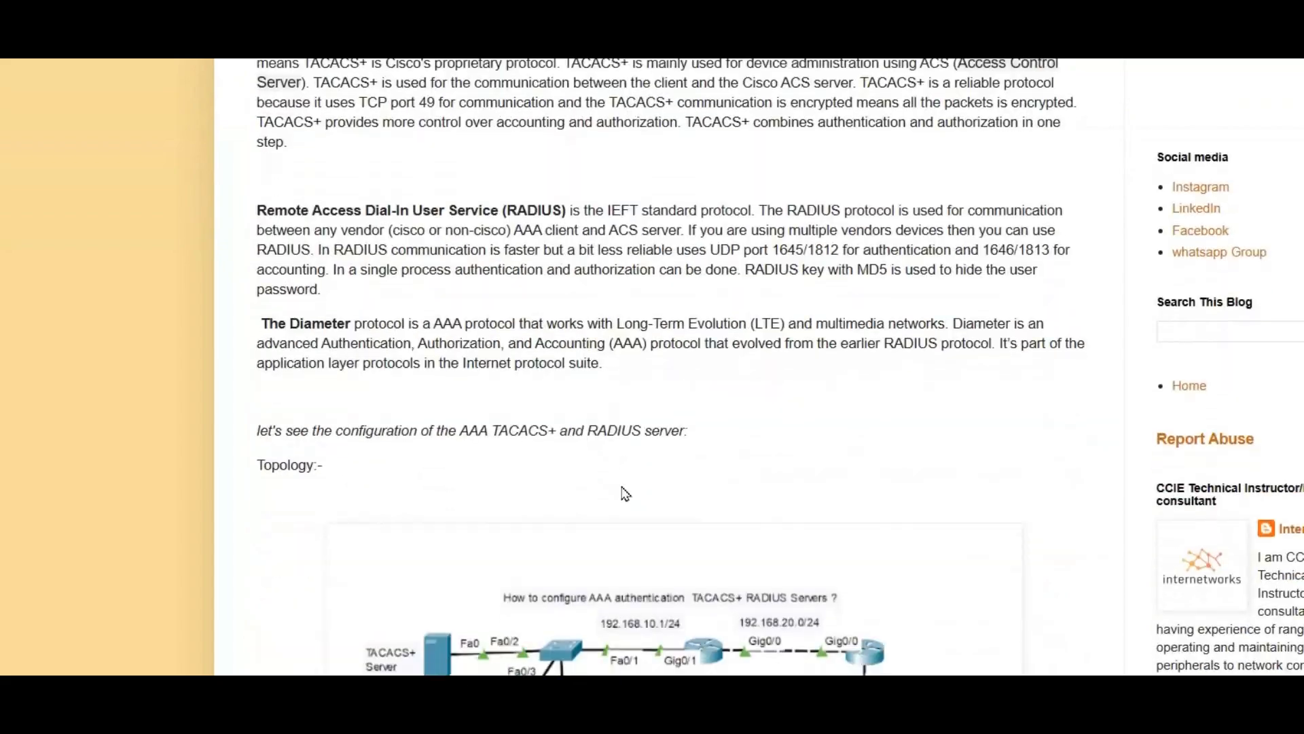
scroll(623, 494, "up", 20)
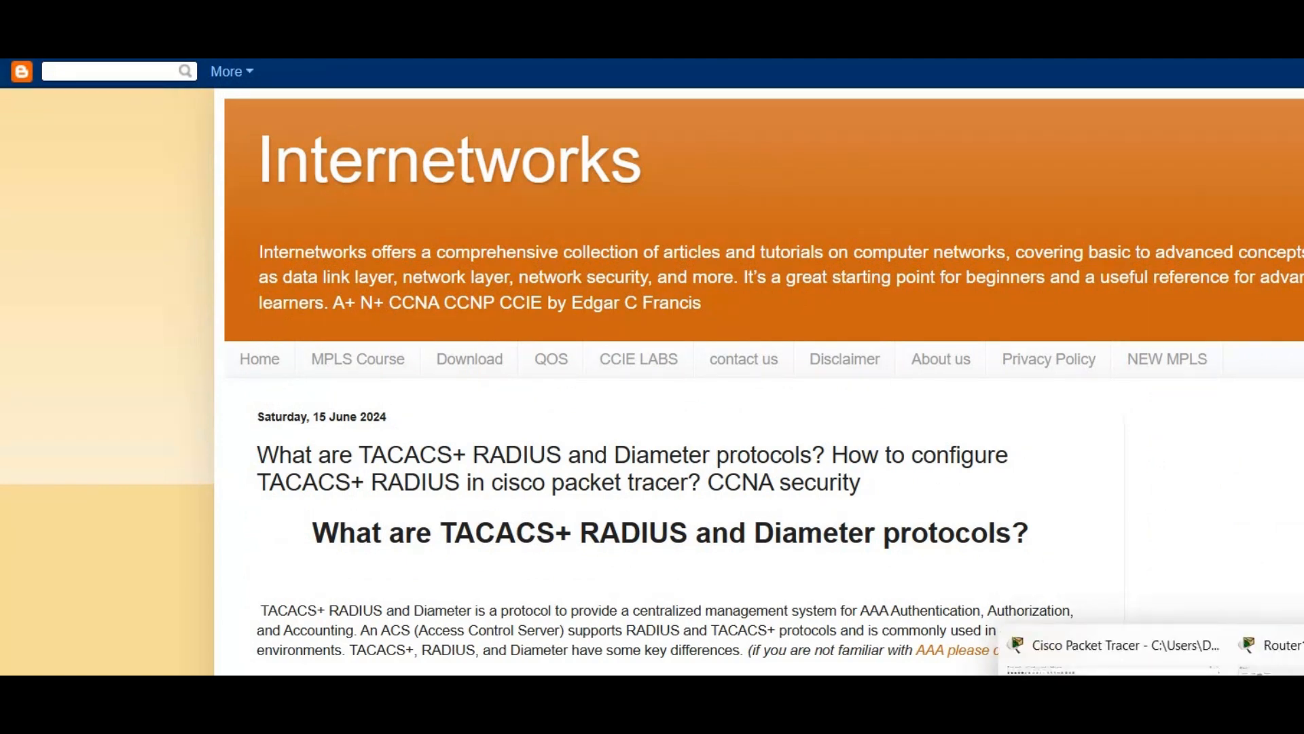
left_click(1175, 644)
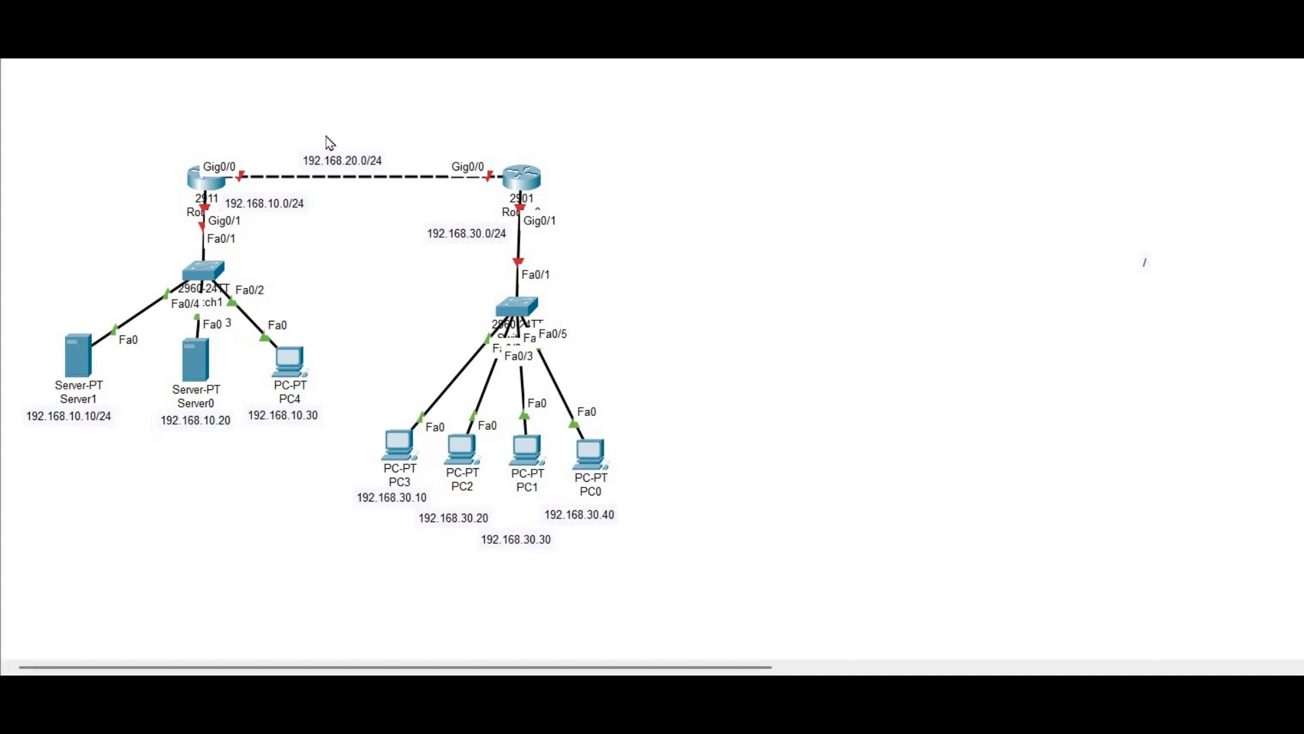
Open Router1's CLI and set its hostname to r1
left_click(206, 178)
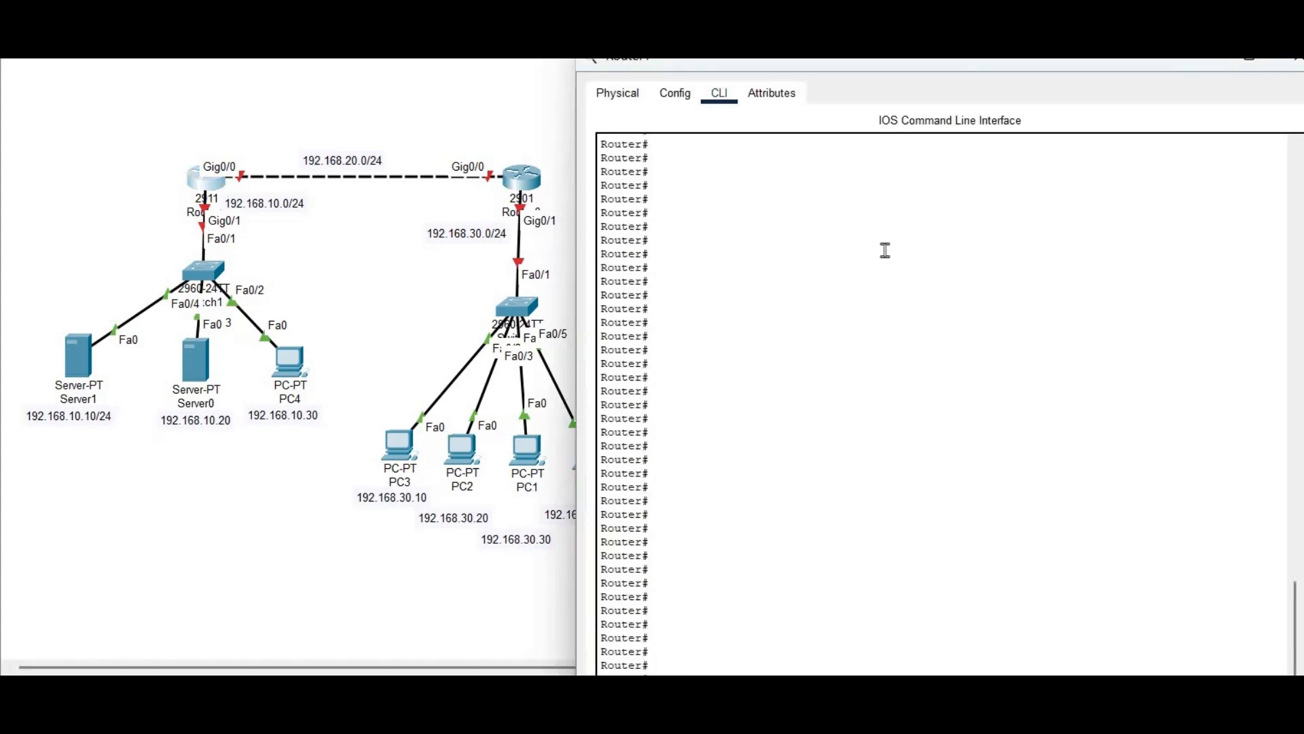
left_click_drag(999, 65, 999, 234)
left_click_drag(997, 83, 999, 96)
left_click(953, 423)
type("conf t")
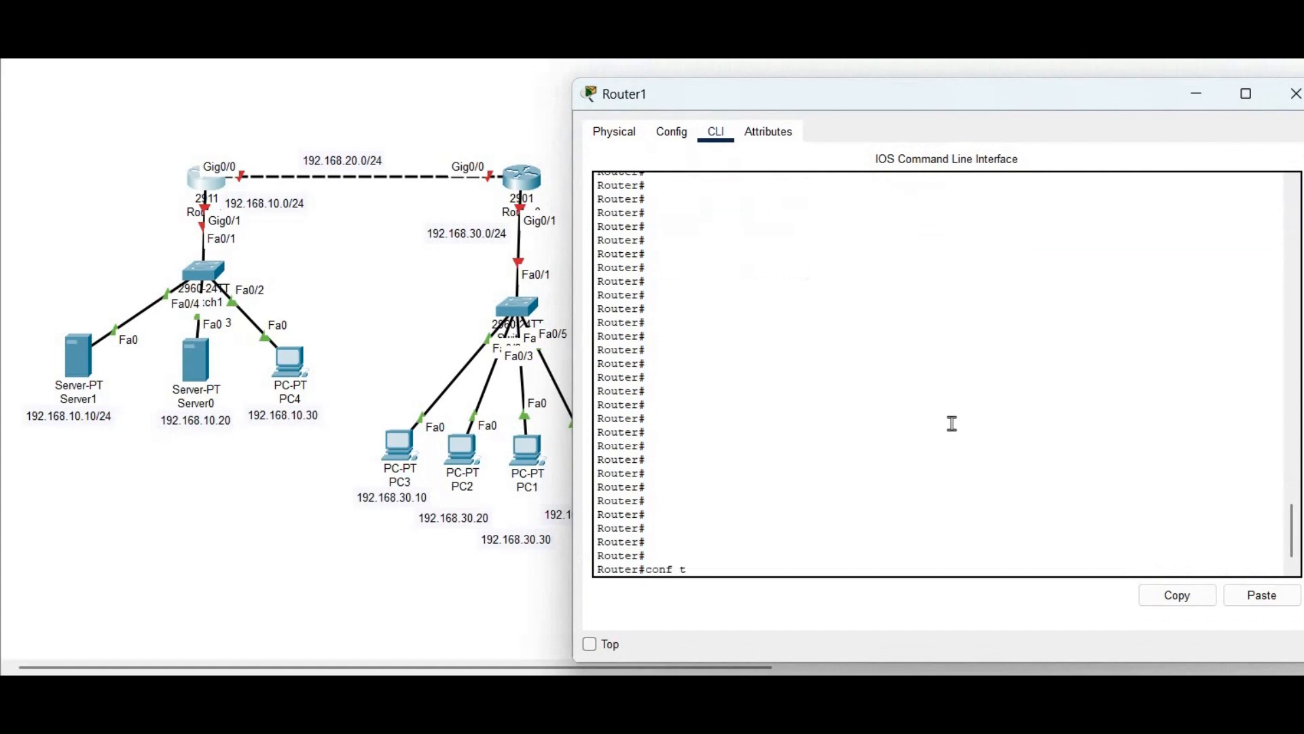
key("Return")
key("Return")
key("Return")
type("hos")
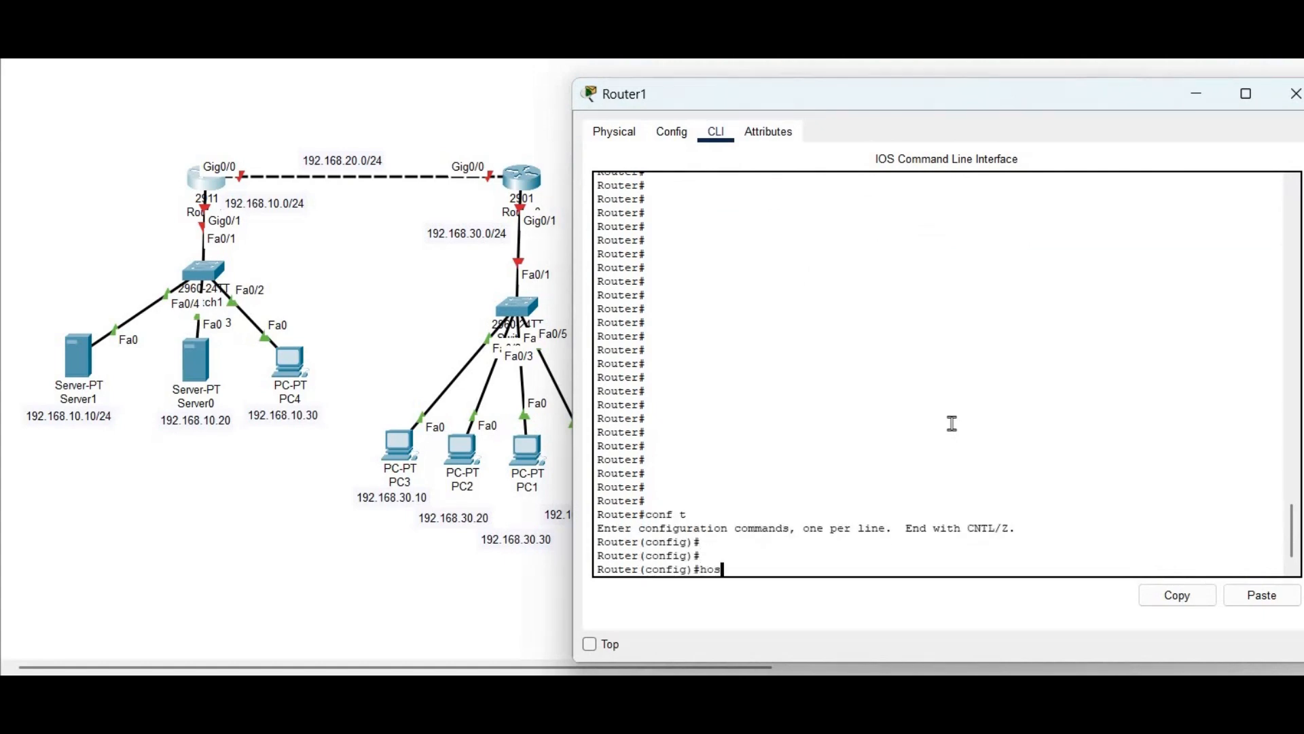
key("Tab")
type("r")
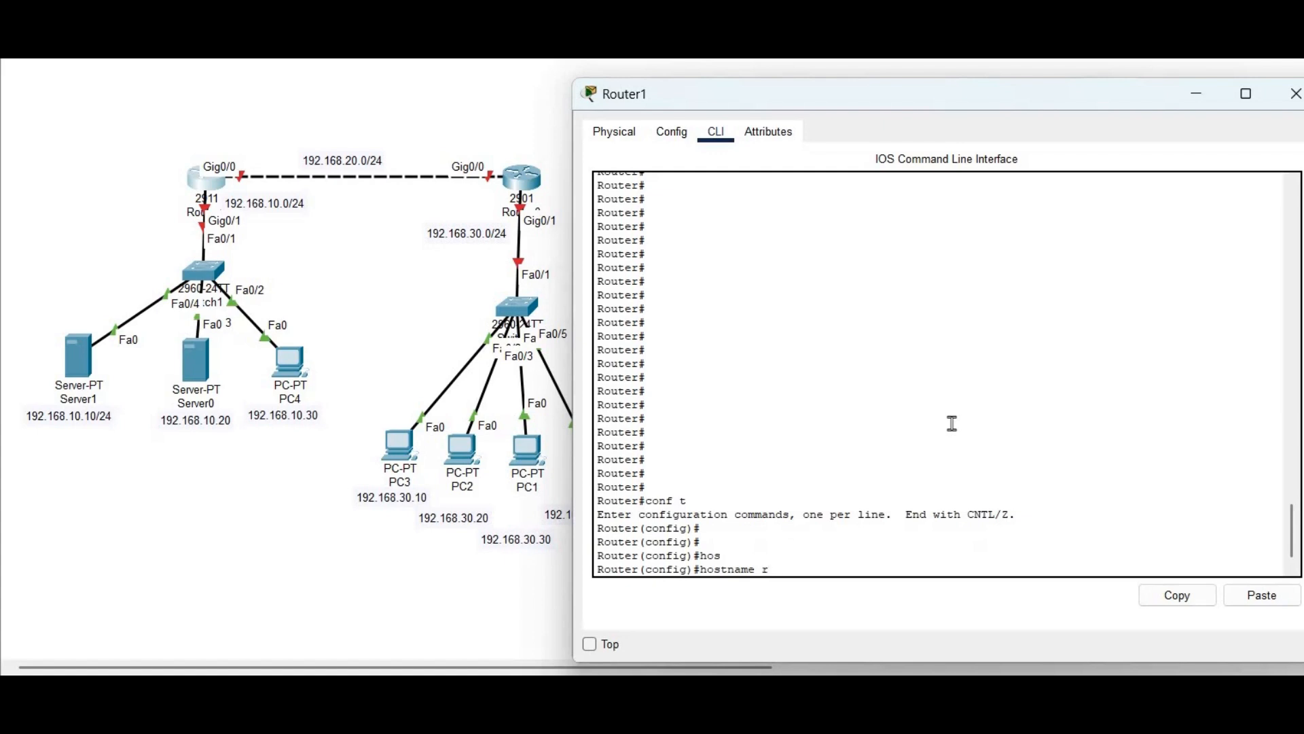
type("1")
key("Return")
key("Return")
key("Return")
key("Return")
key("Return")
key("Return")
key("Return")
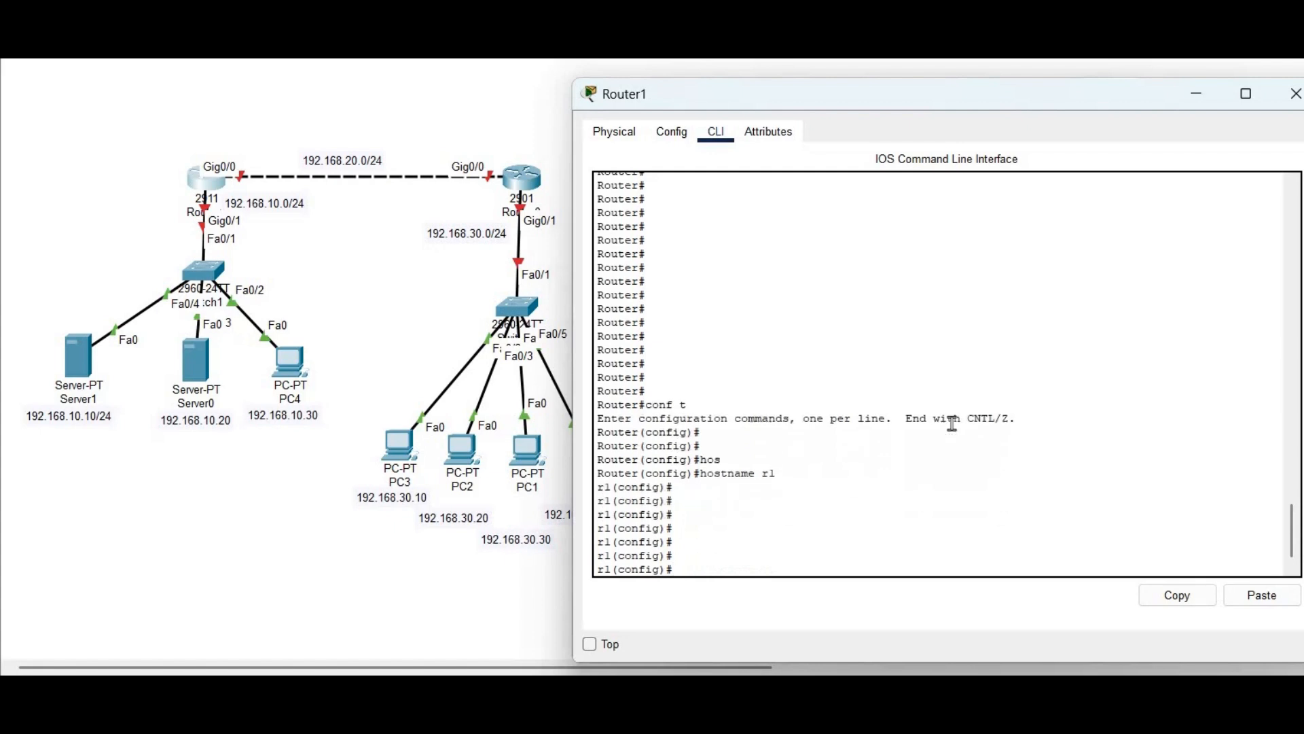
Give Gig0/0 the address 192.168.20.1 255.255.255.0 and bring it up
type("int")
key("Tab")
type("gig")
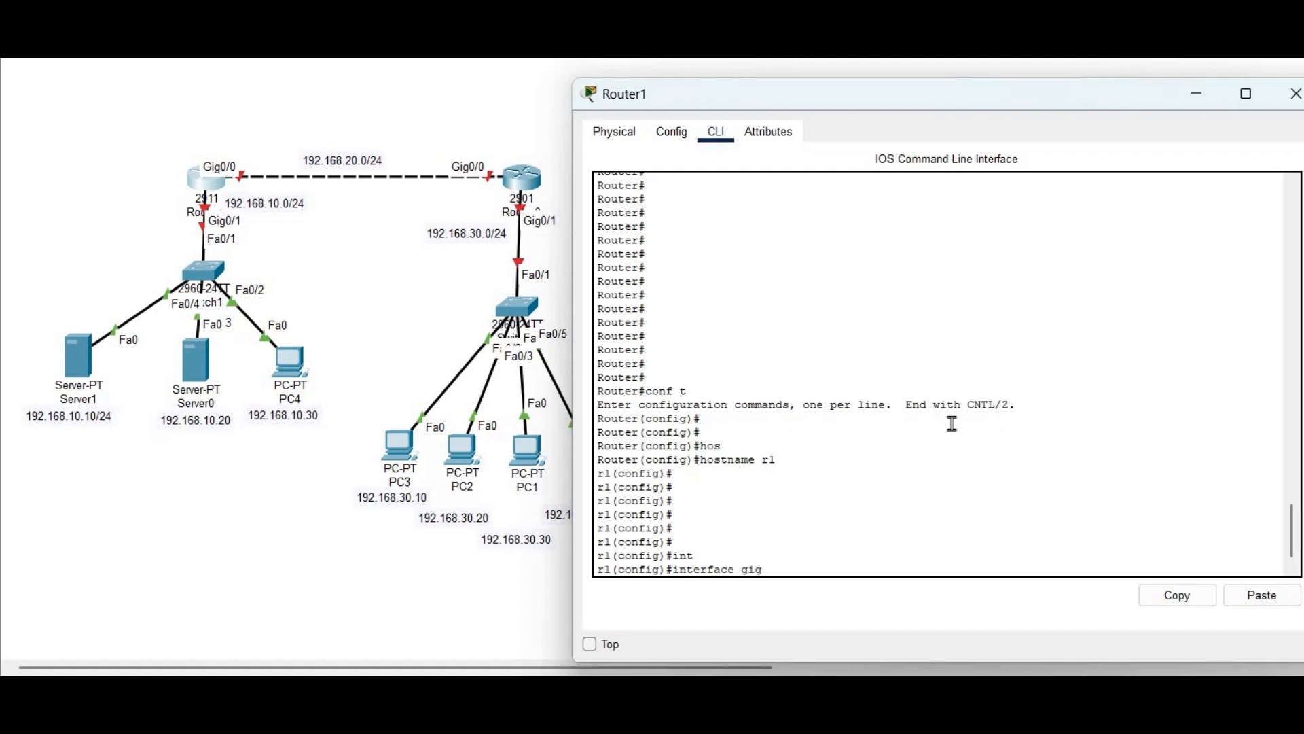
type("0/0")
key("Return")
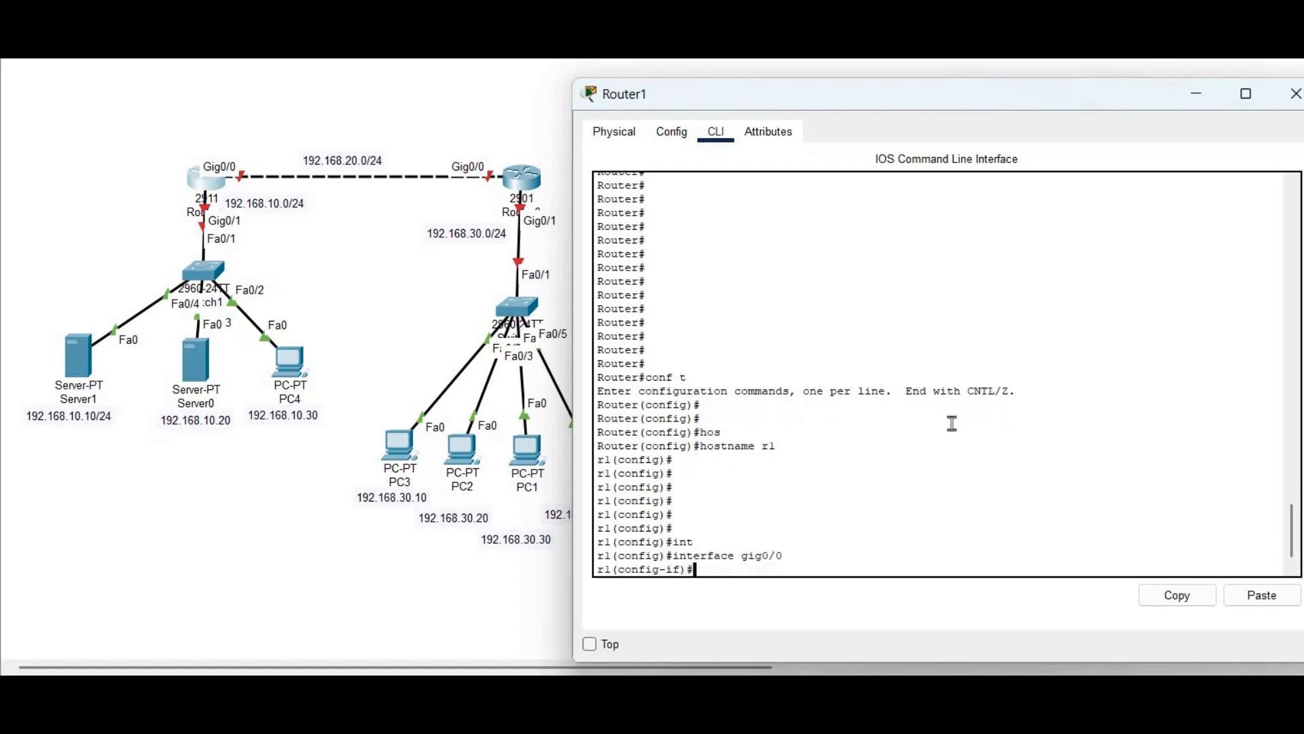
type("ip address 192.168.20.1 255.255.255.0")
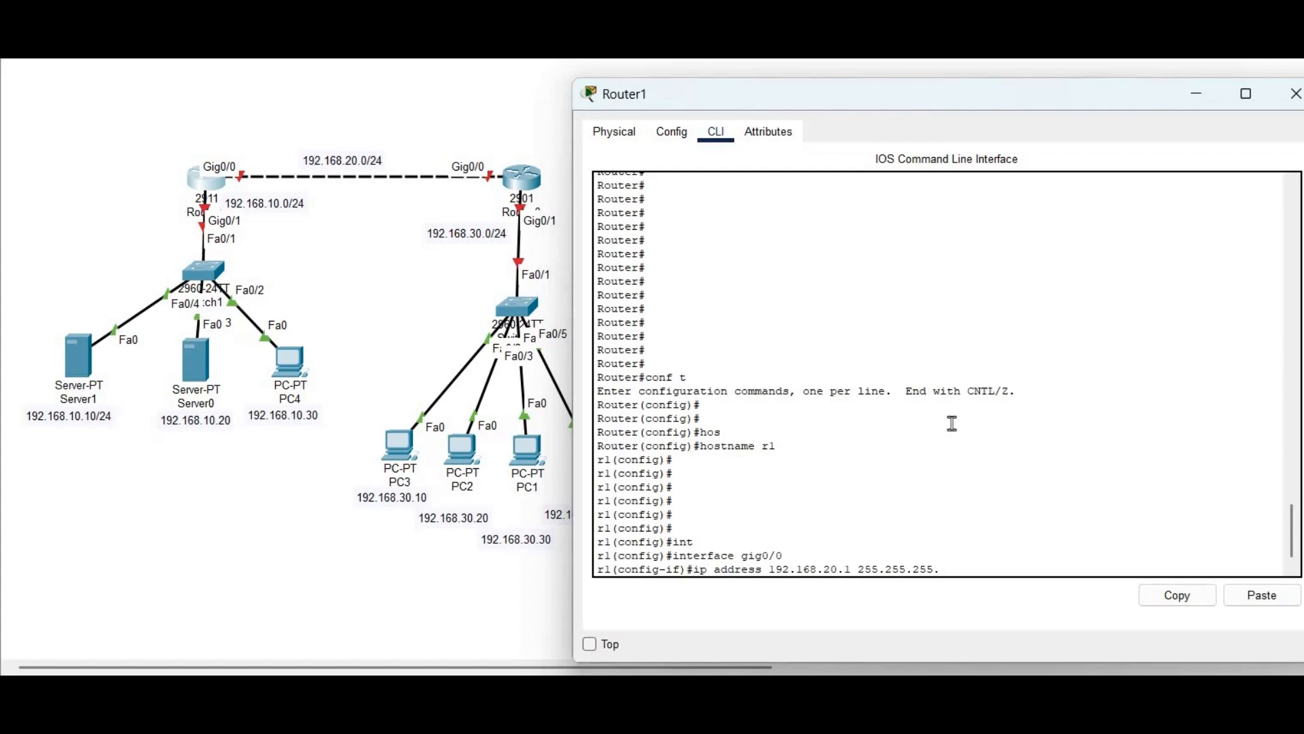
key("Return")
type("no ")
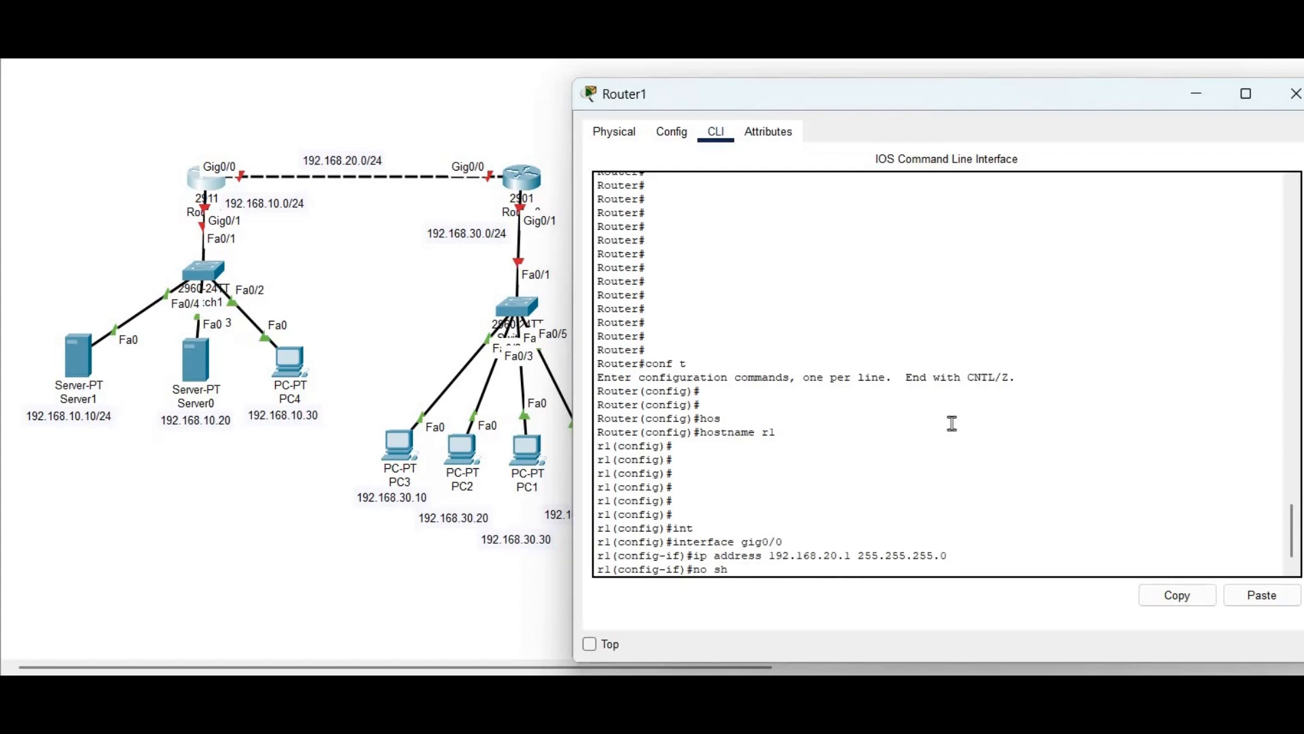
type("sh")
key("Return")
key("Return")
key("Return")
key("Return")
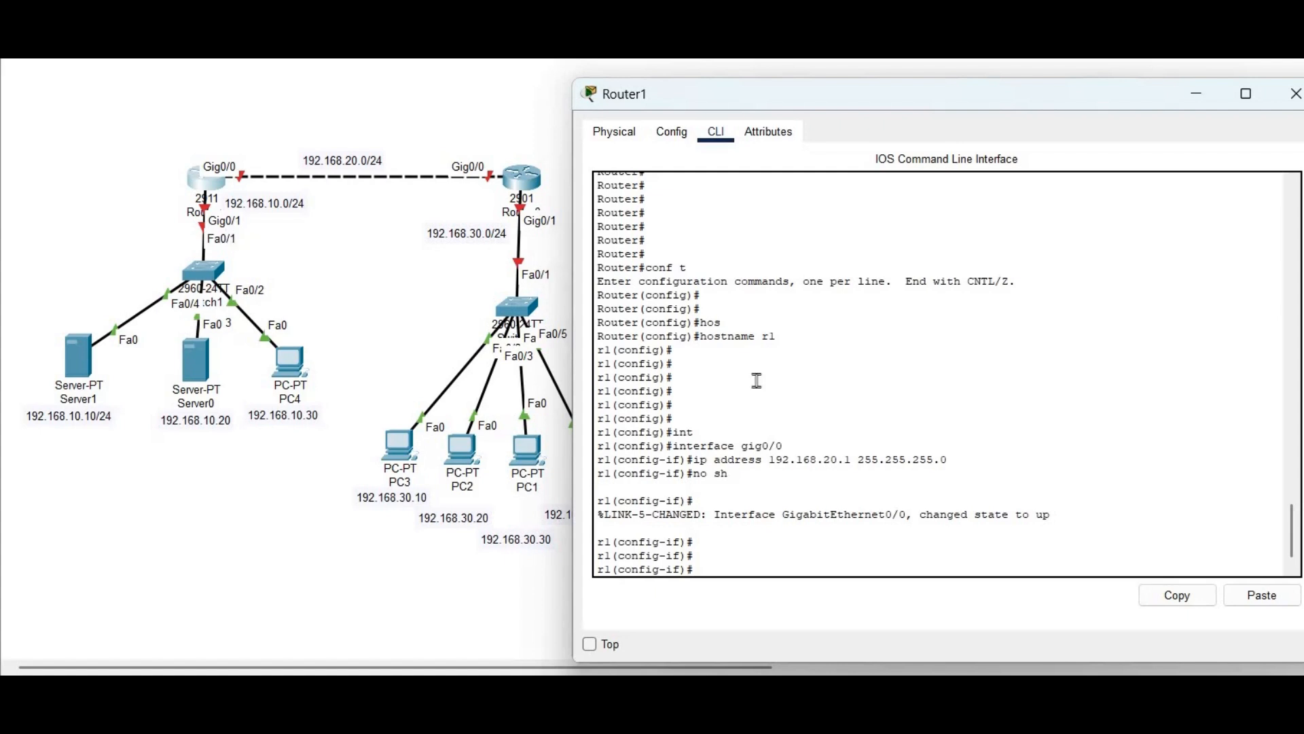
Assign Gig0/1 the address 192.168.10.1 255.255.255.0 and enable it
type("exit")
key("Return")
key("Return")
key("Return")
key("Return")
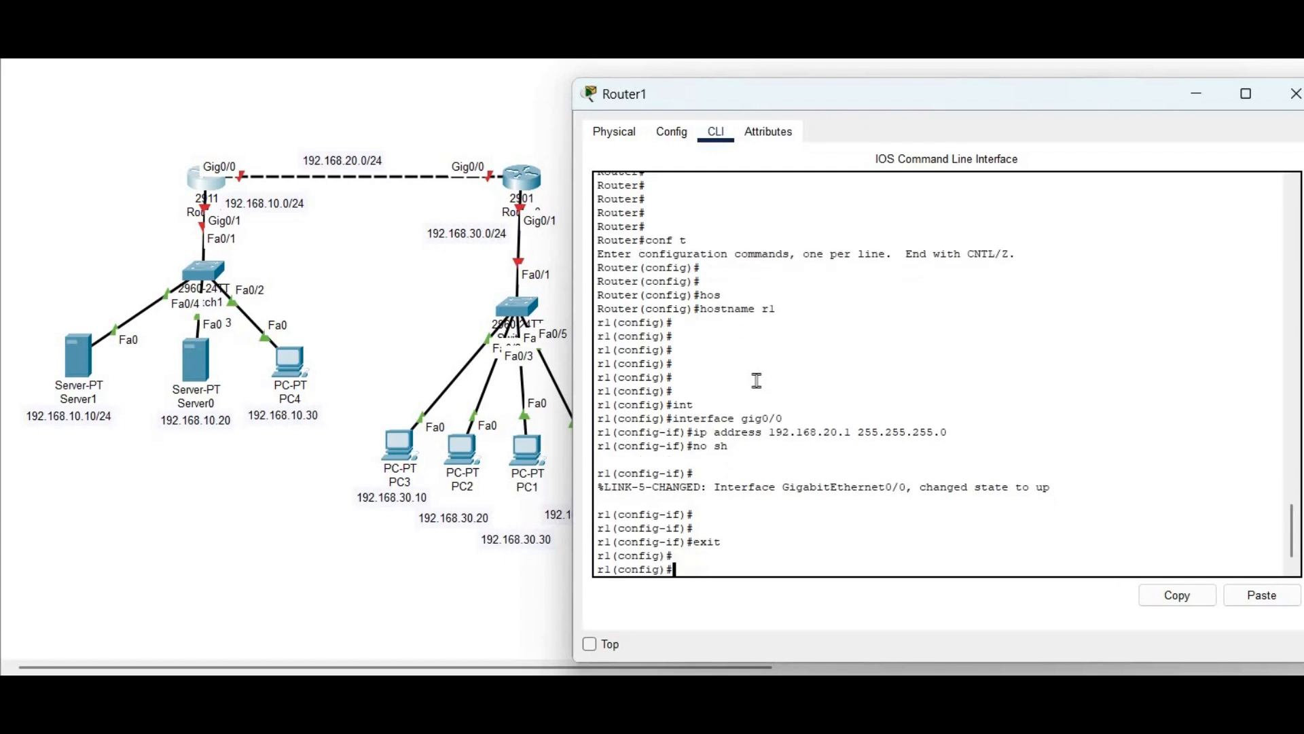
type("int")
key("Tab")
type("gig0/1")
key("Return")
type("ip address 192.168.10.1 25")
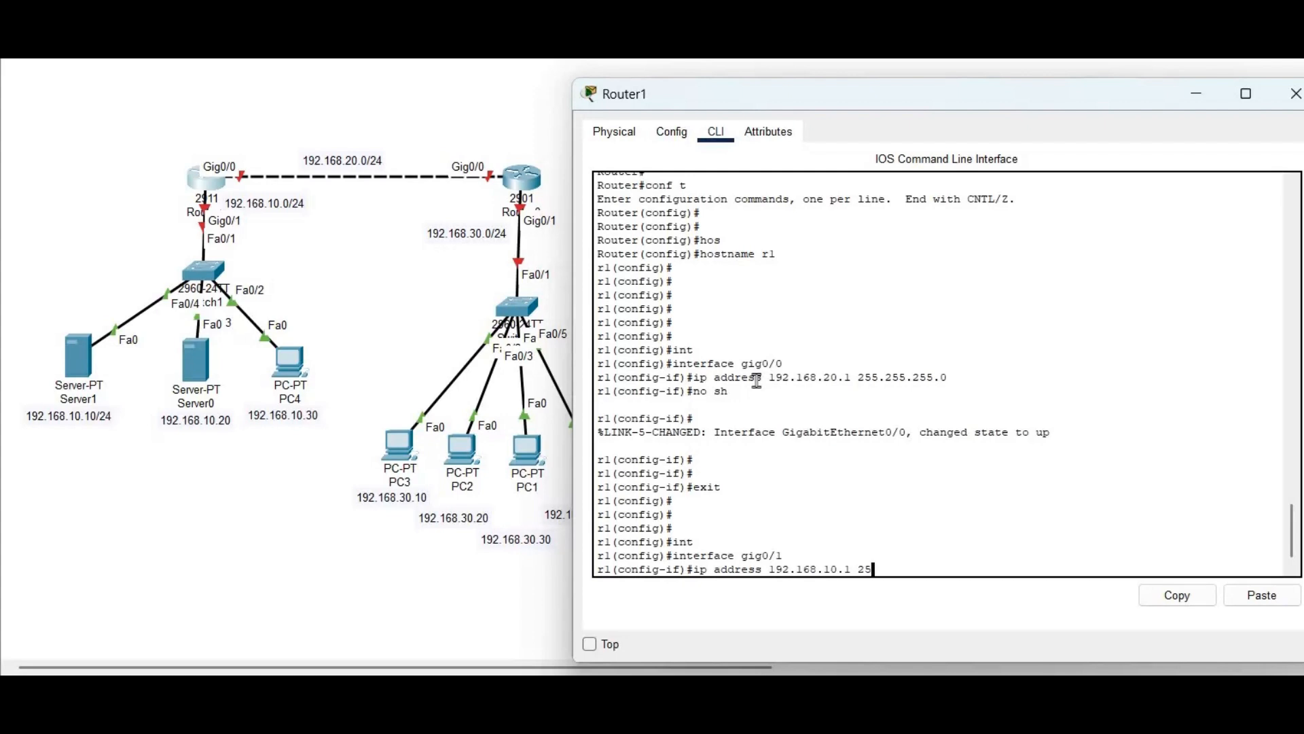
type("5.255.255.0")
key("Return")
type("no sh")
key("Return")
Check the interface brief output for both addresses, then go back to the topology
type("exit")
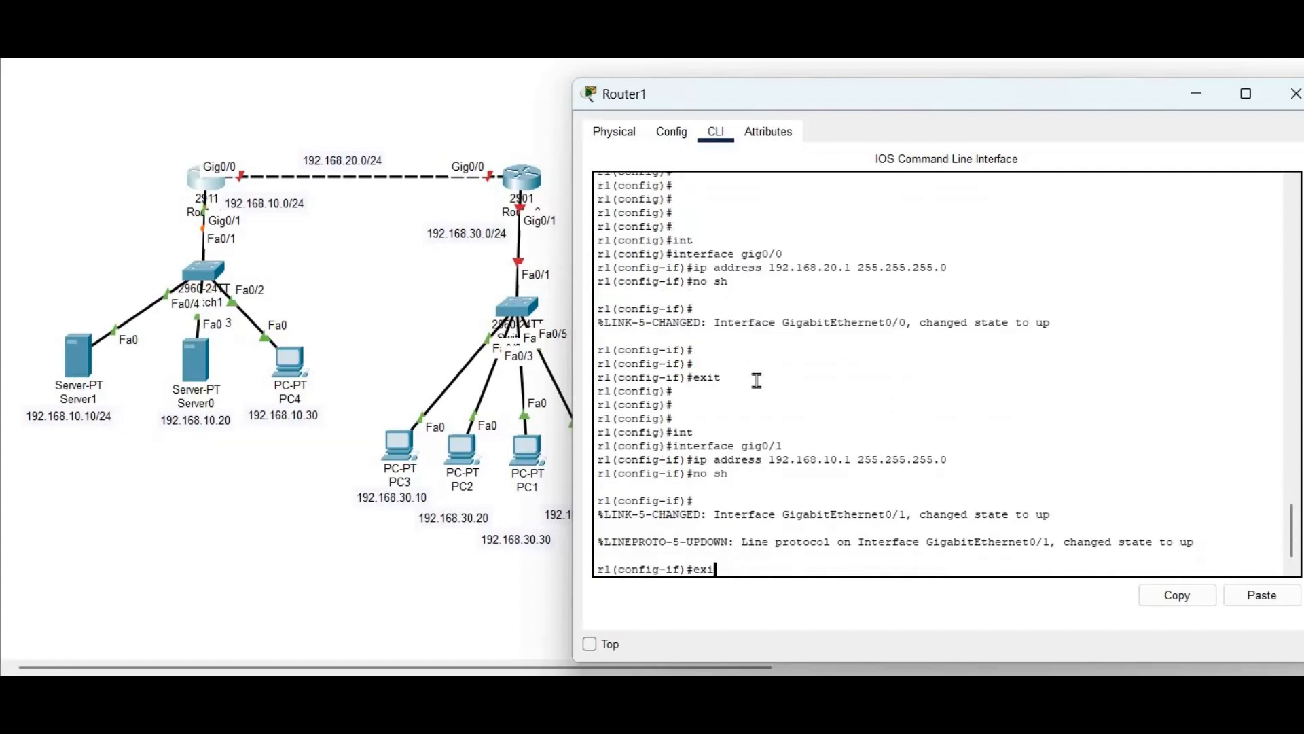
key("Return")
key("Return")
key("Return")
key("Return")
key("Return")
type("do show ip int br")
key("Return")
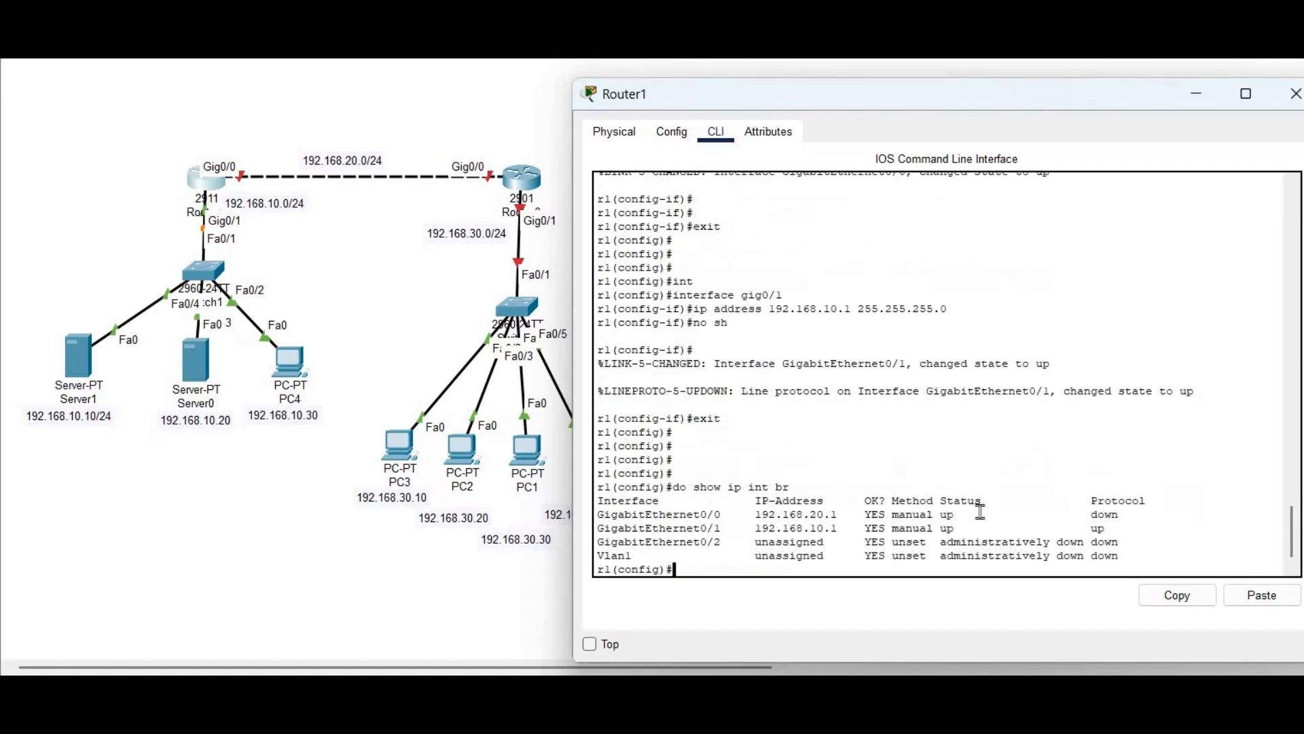
left_click_drag(1121, 530, 597, 528)
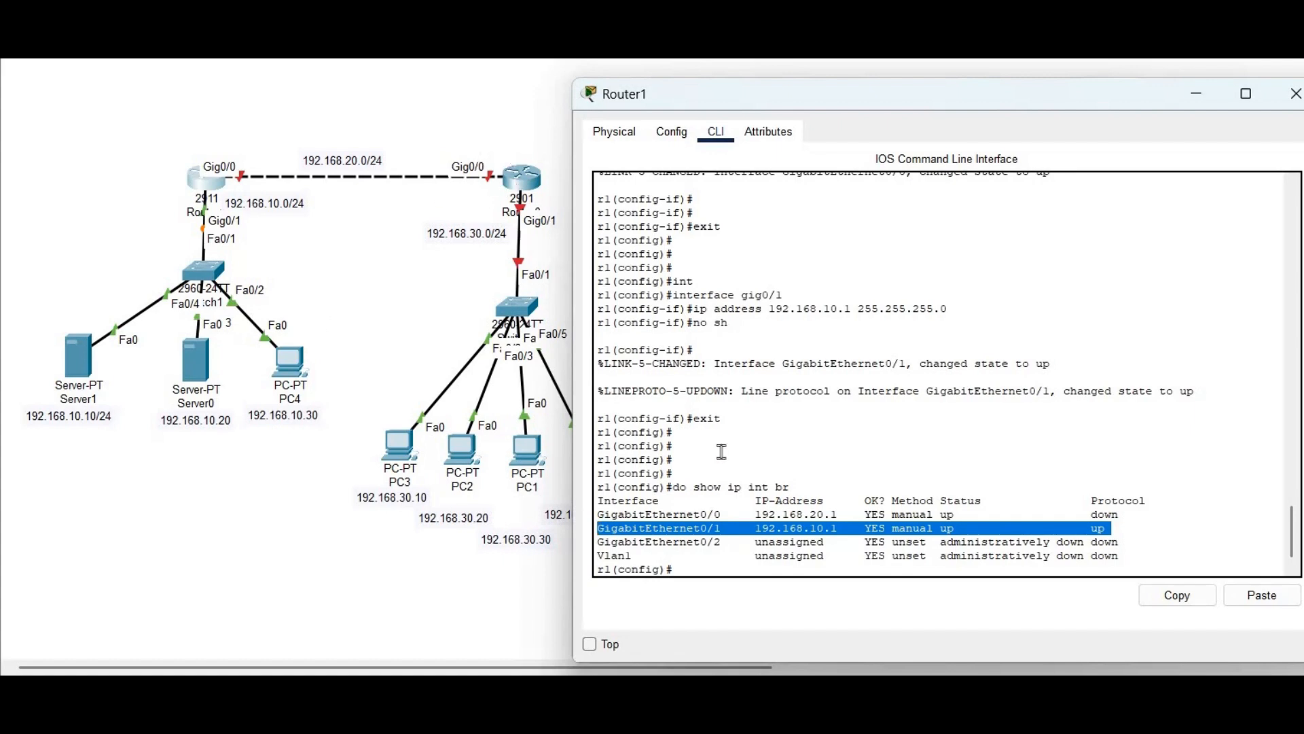
left_click(514, 181)
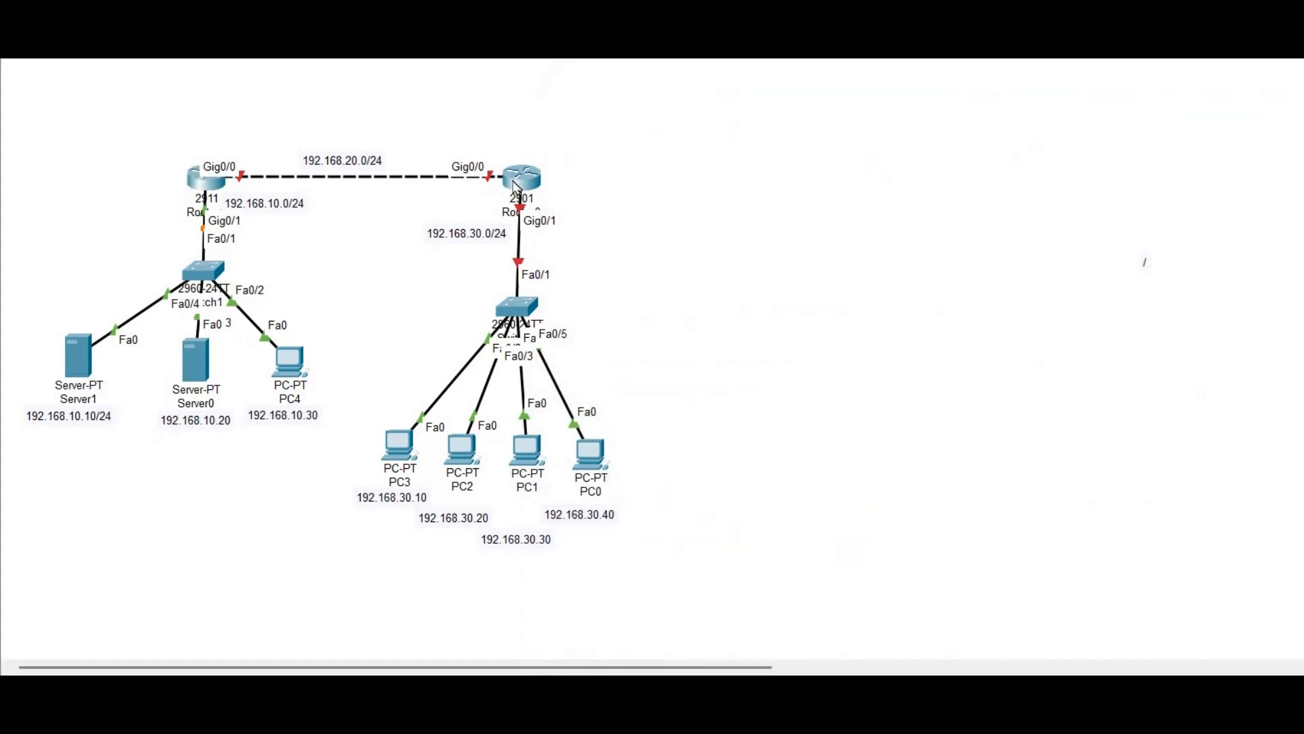
Open Router0's CLI, decline the initial configuration dialog and enter privileged mode
left_click(515, 183)
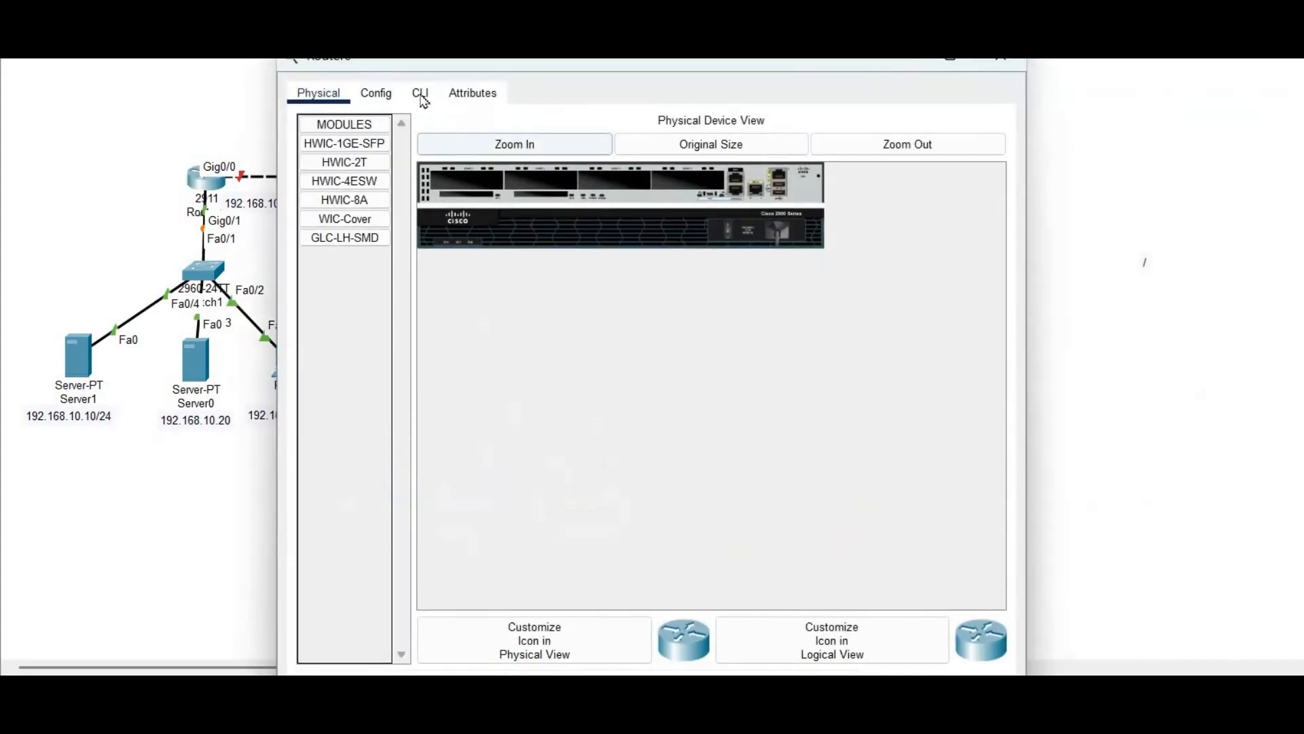
left_click(421, 95)
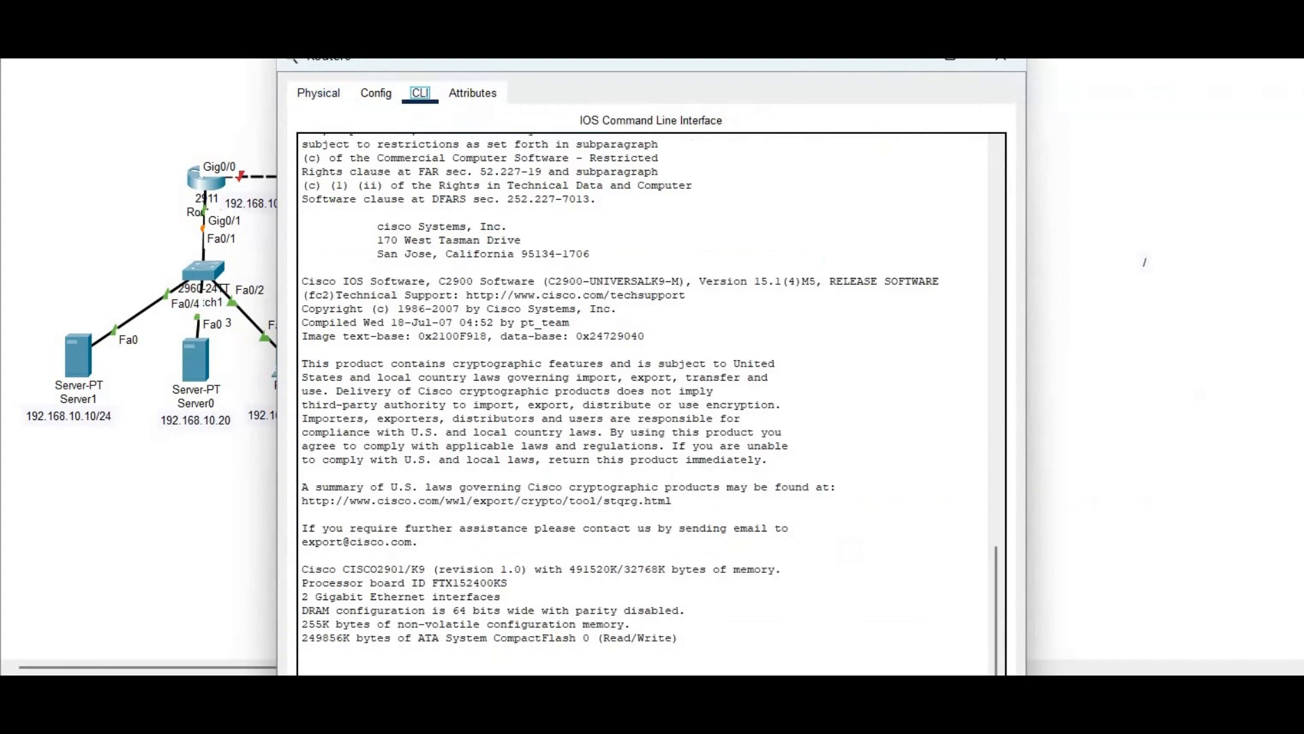
left_click_drag(667, 67, 979, 96)
left_click(1004, 409)
key("Return")
key("Return")
key("Return")
key("Return")
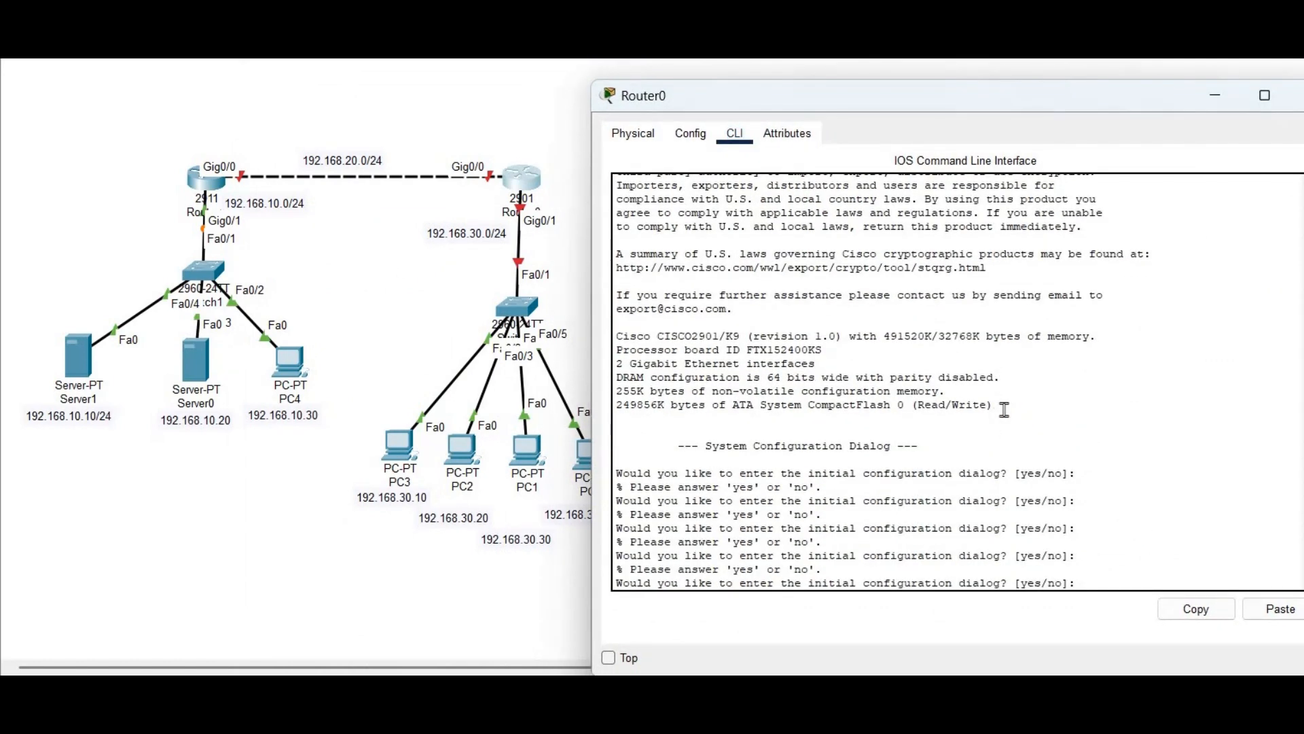
type("no")
key("Return")
key("Return")
key("Return")
key("Return")
key("Return")
type("en")
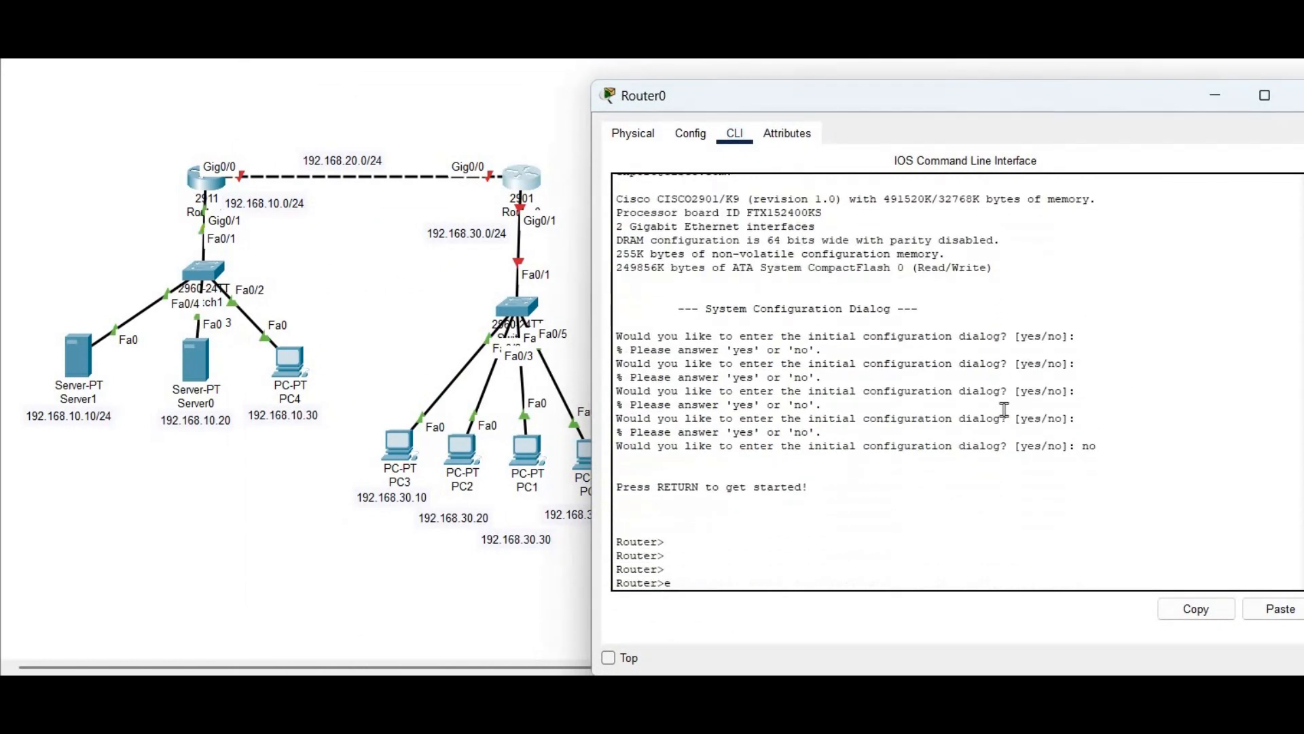
key("Tab")
key("Return")
Rename Router0 to r2 in global configuration mode
type("conf t")
key("Return")
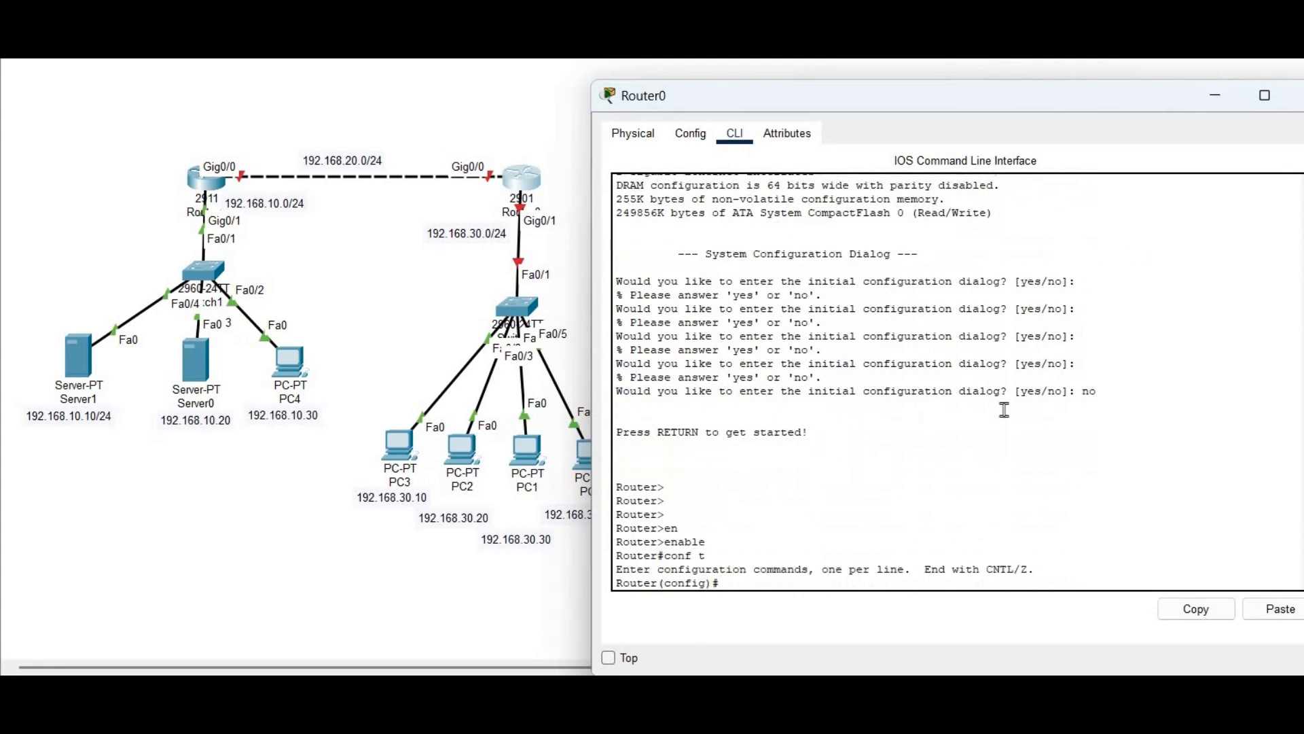
type("hos")
key("Tab")
type("r2")
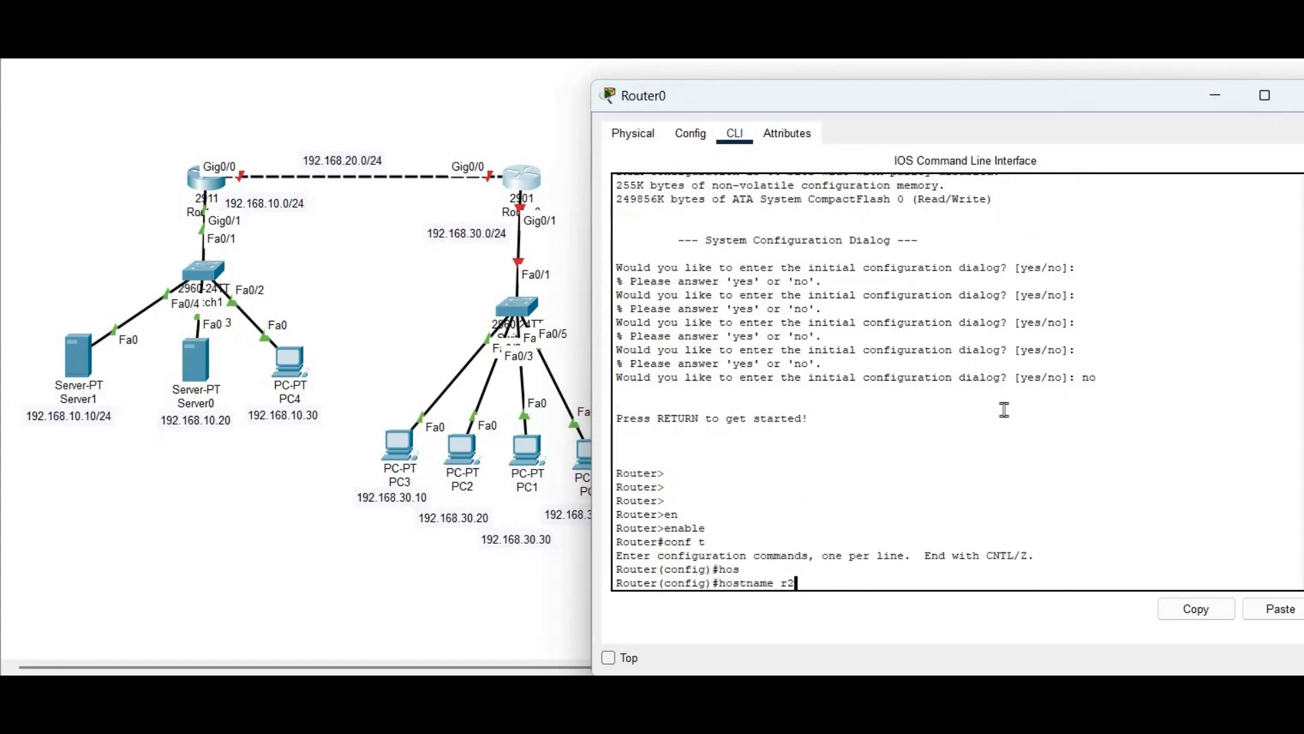
key("Return")
key("Return")
key("Return")
key("Return")
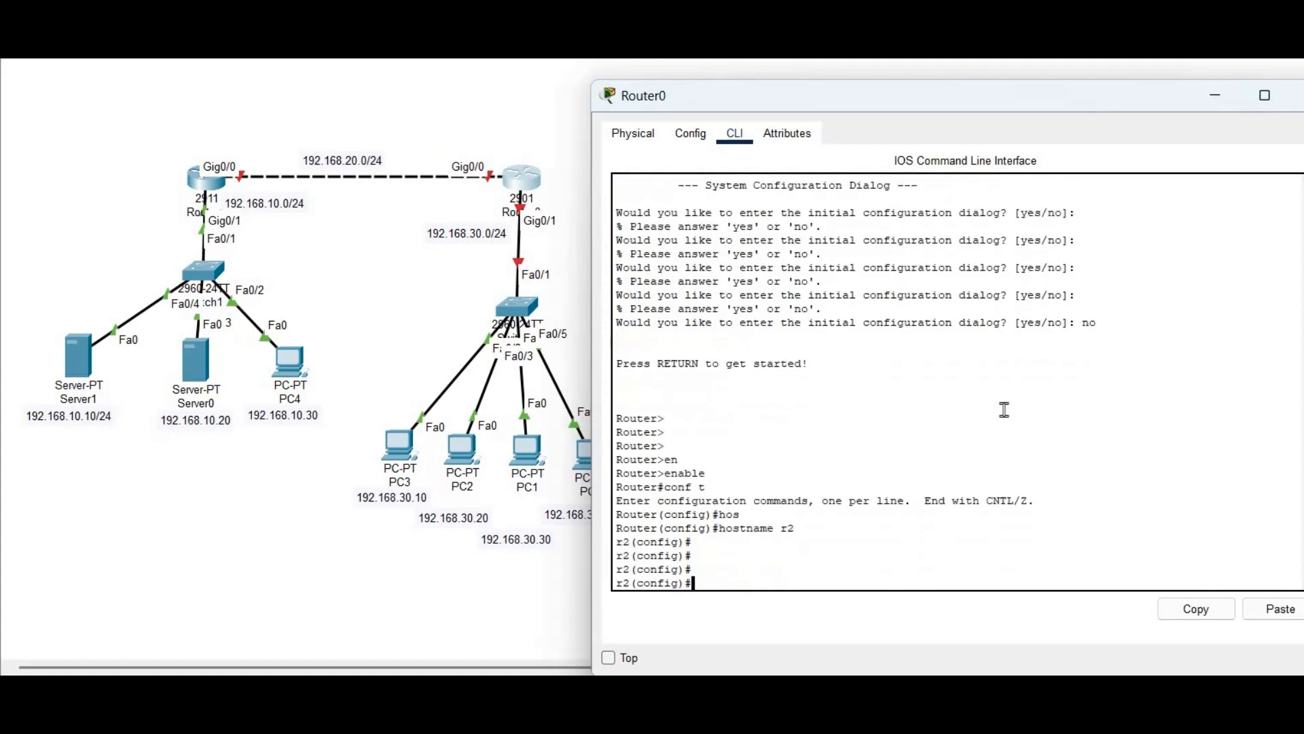
Give Gig0/0 the address 192.168.20.2 255.255.255.0 and bring it up
type("interface gigi")
key("BackSpace")
type("0/0")
key("Return")
type("ip adress")
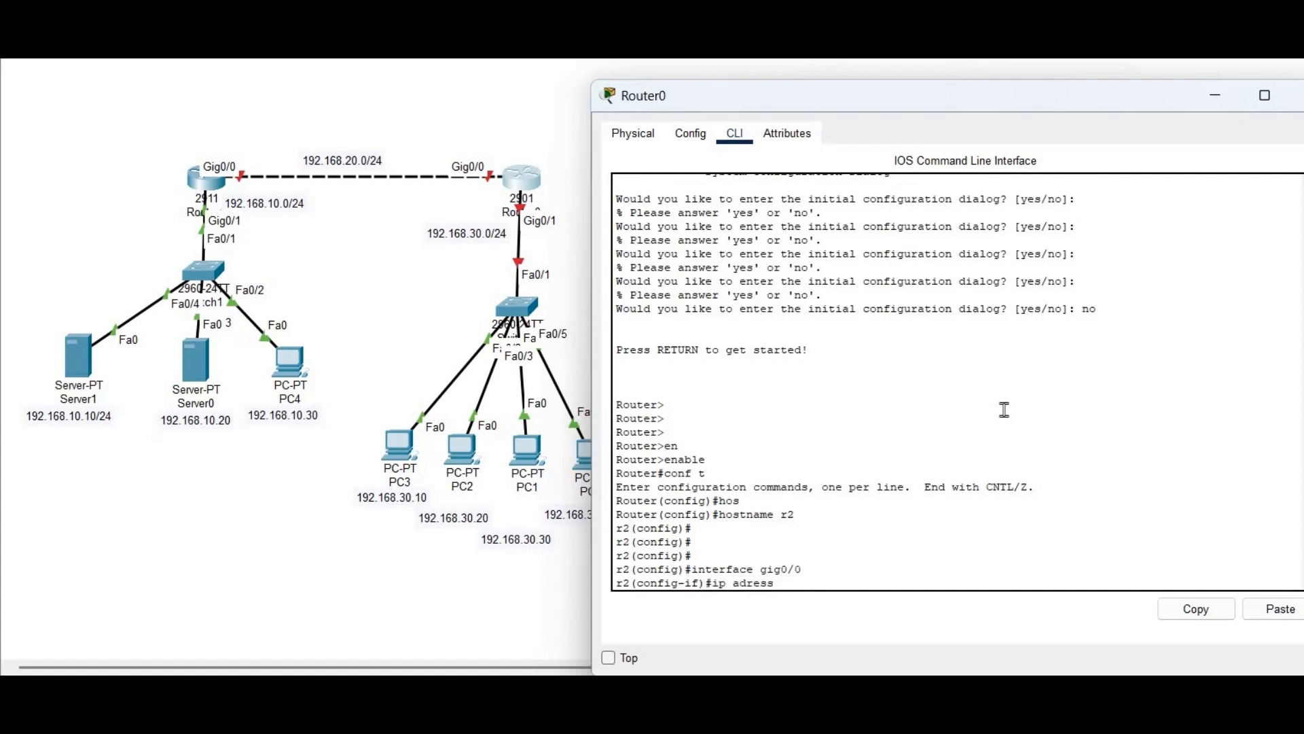
key("BackSpace")
key("BackSpace")
key("BackSpace")
key("BackSpace")
type("dress 192.168.20.2 255.255.255.0")
key("Return")
type("no sh")
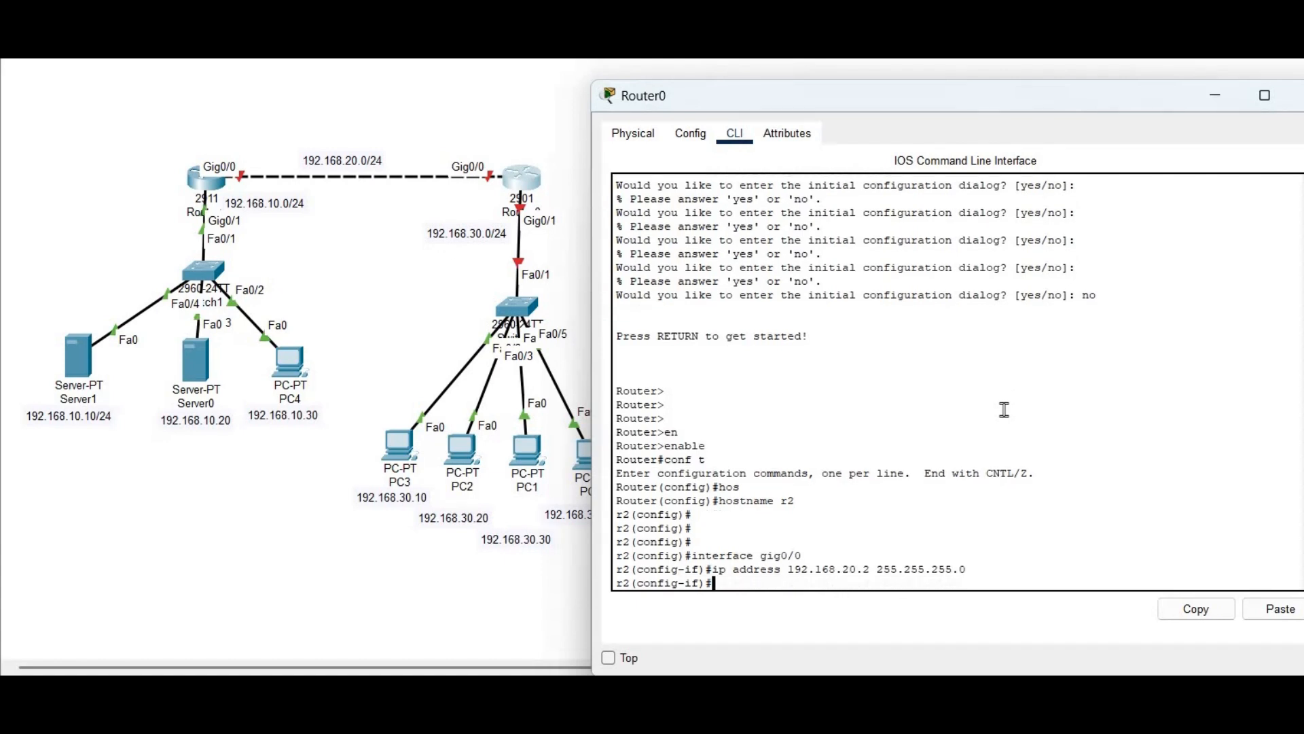
key("Return")
key("Return")
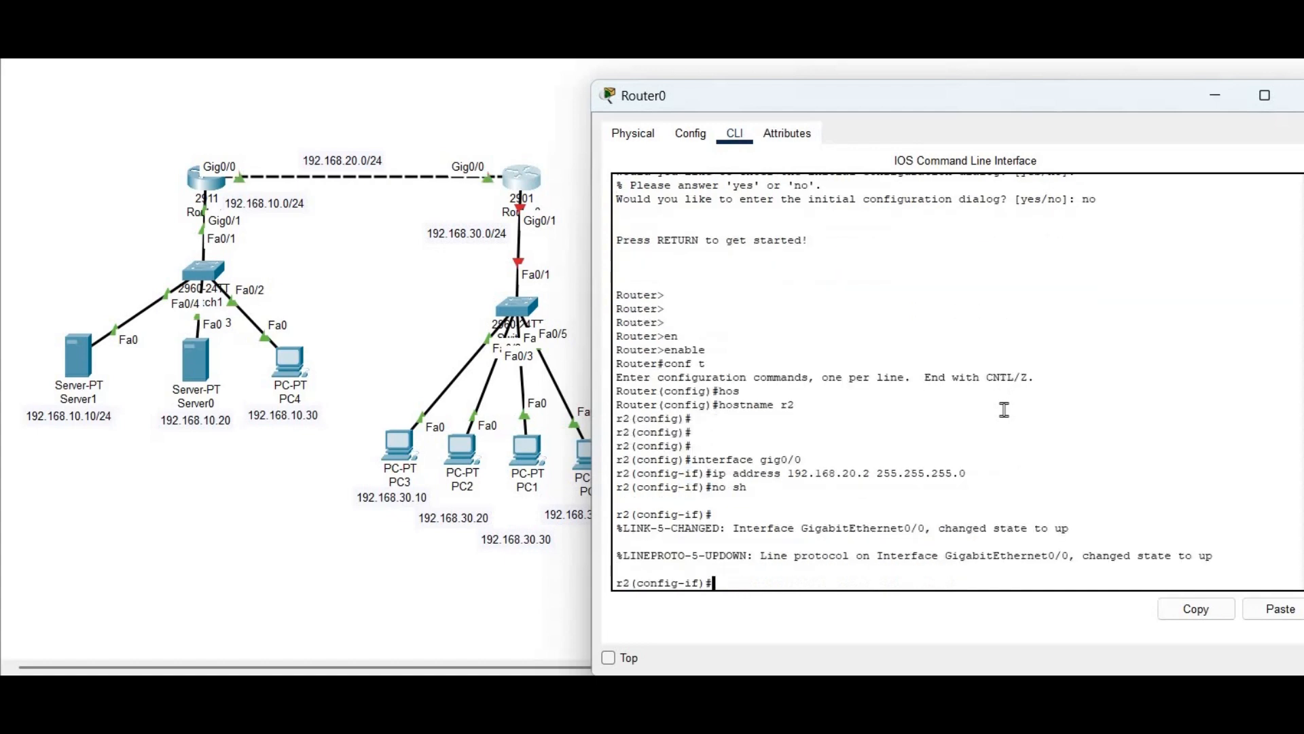
type("exit")
key("Return")
key("Return")
key("Return")
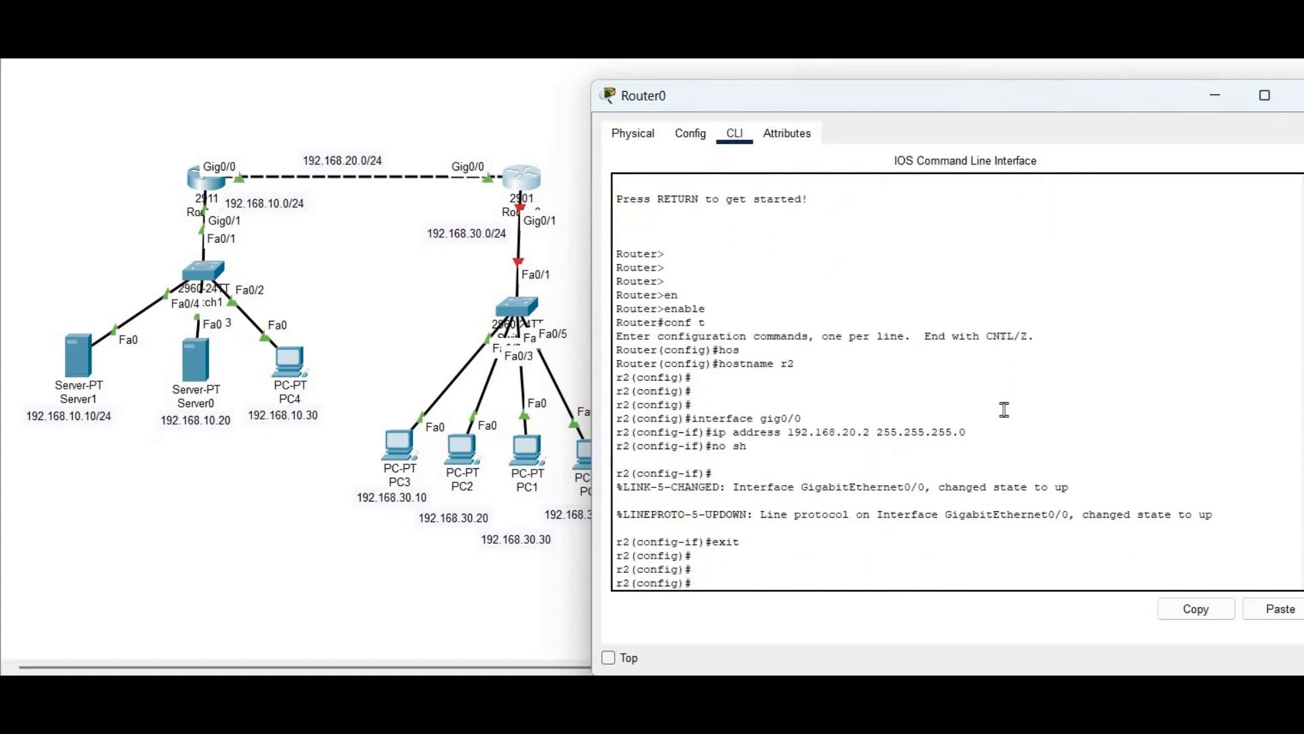
Set r2's Gig0/1 to 192.168.30.1 255.255.255.0 and bring it up
type("int")
key("Tab")
type("gig0/1")
key("Return")
type("ip addres")
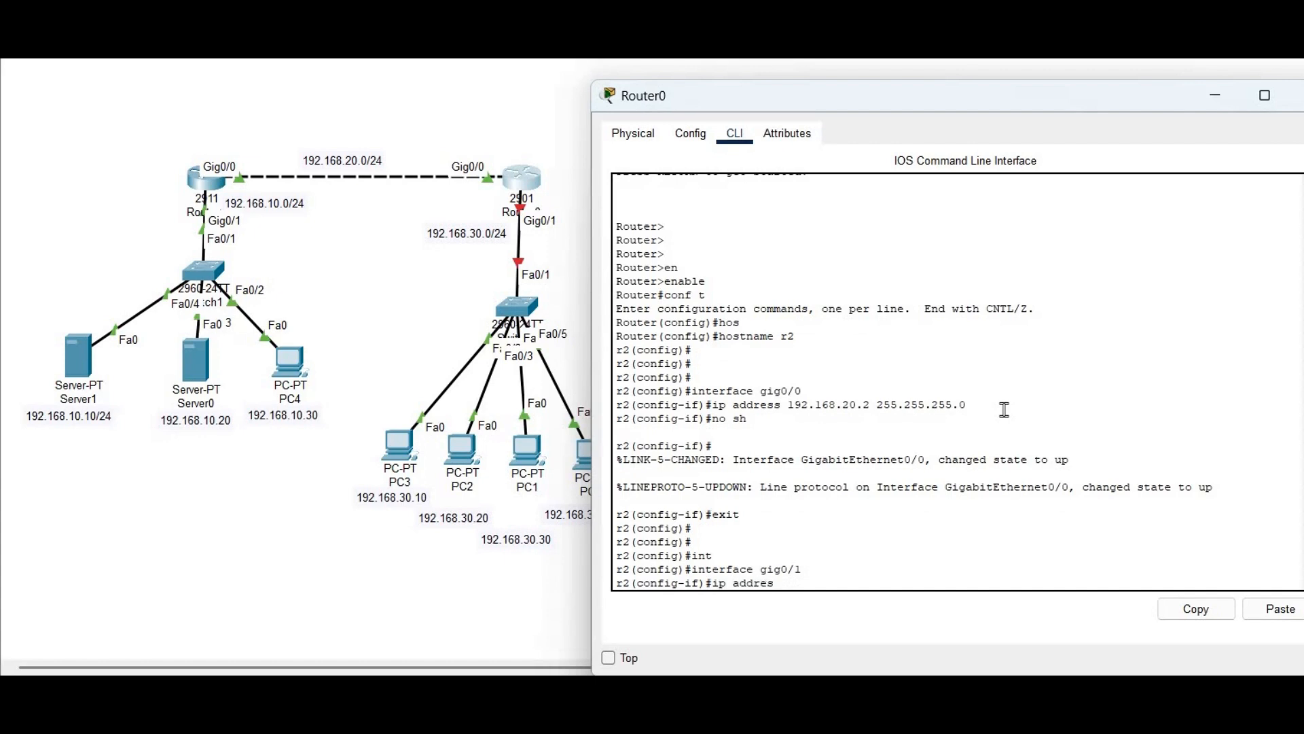
type(" 192.168.30.1 255.255.255.0")
key("Return")
key("Return")
type("no sh")
key("Return")
Confirm both r2 GigabitEthernet interfaces are up, then switch to Router1's console
key("Return")
key("Return")
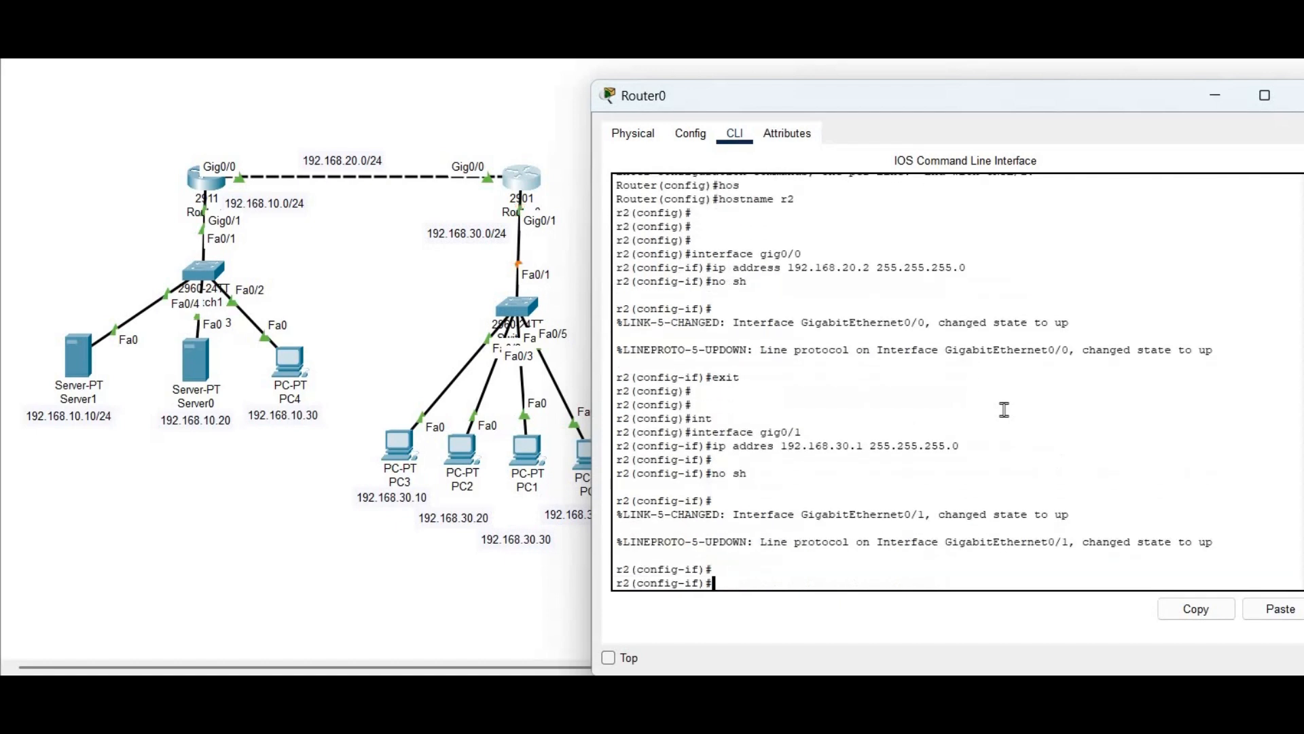
key("Return")
type("exit")
key("Return")
key("Return")
key("Return")
key("Return")
key("Return")
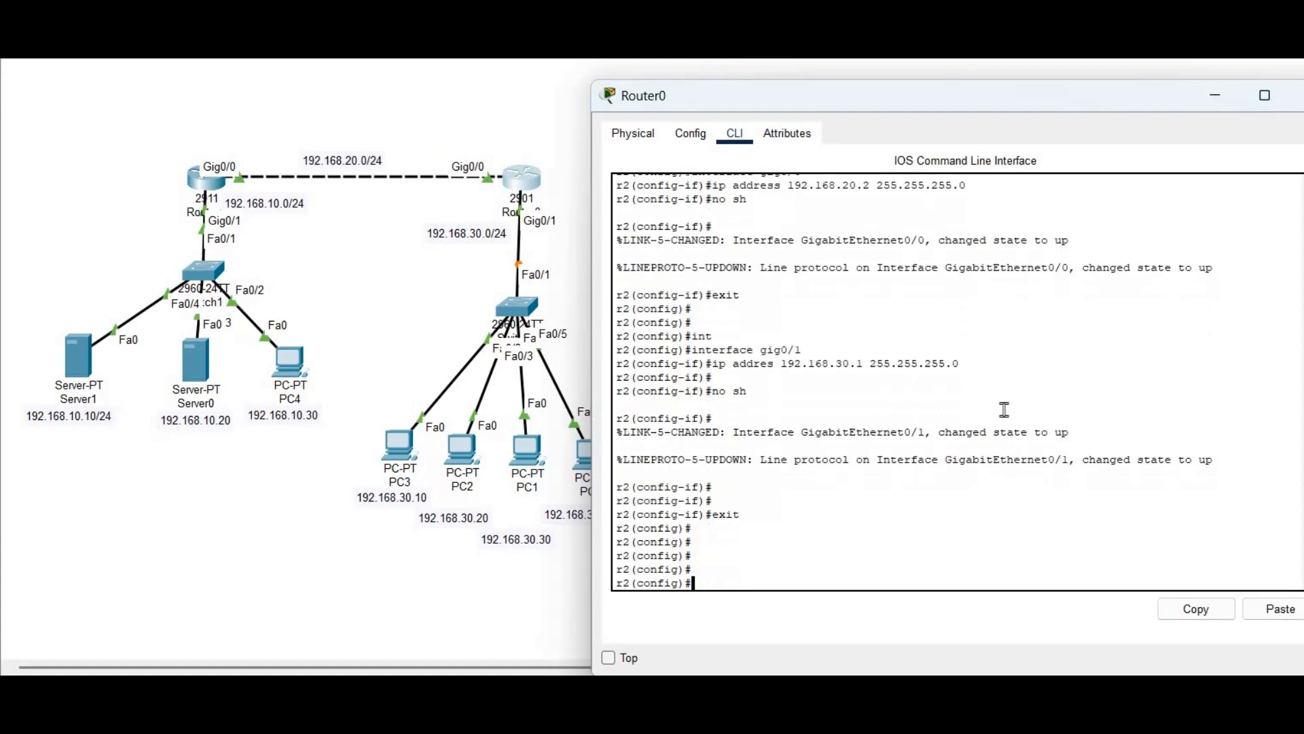
type("do show ip int br")
key("Return")
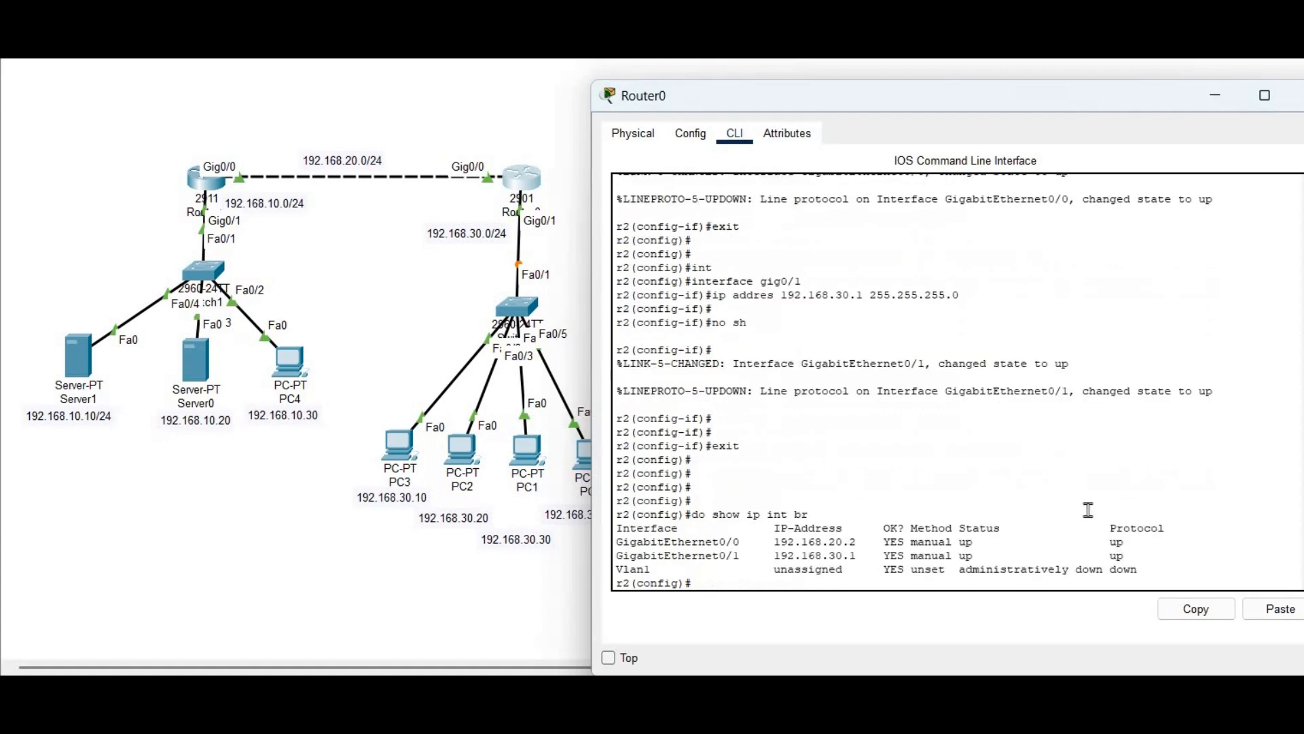
left_click_drag(1131, 556, 617, 542)
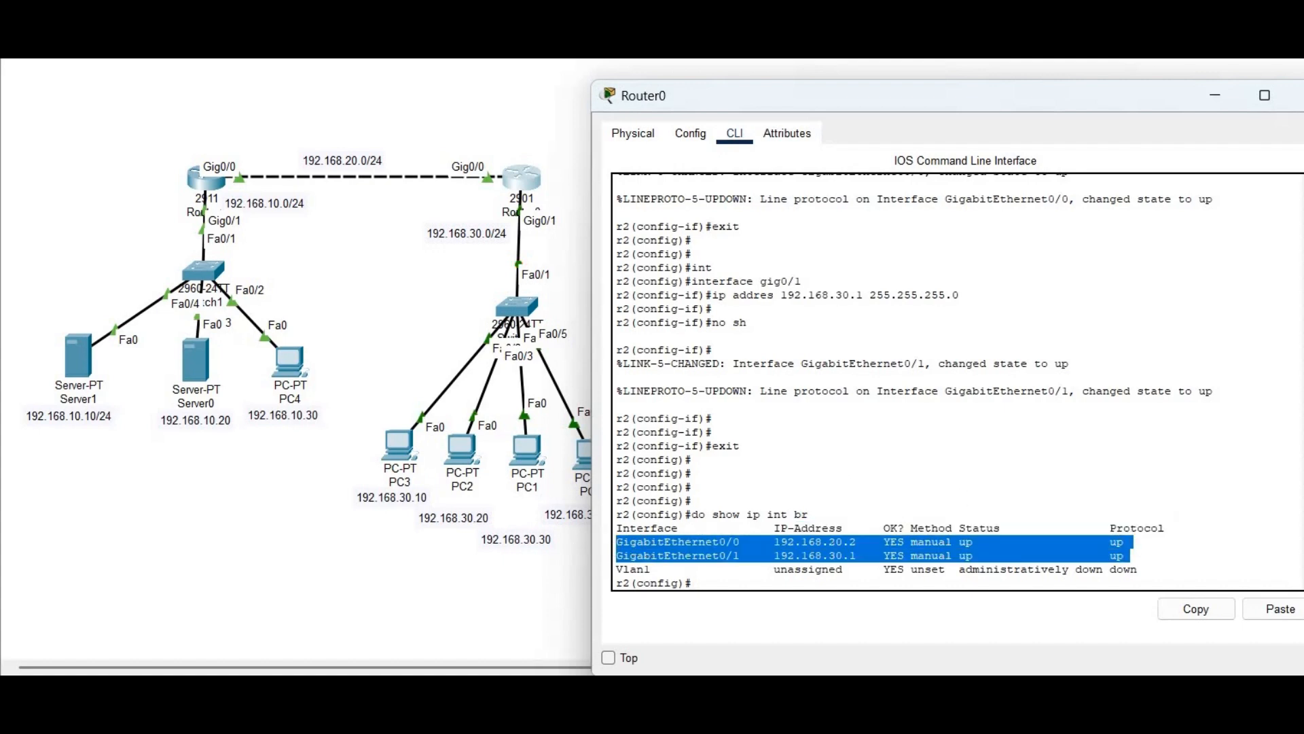
mouse_move(1250, 727)
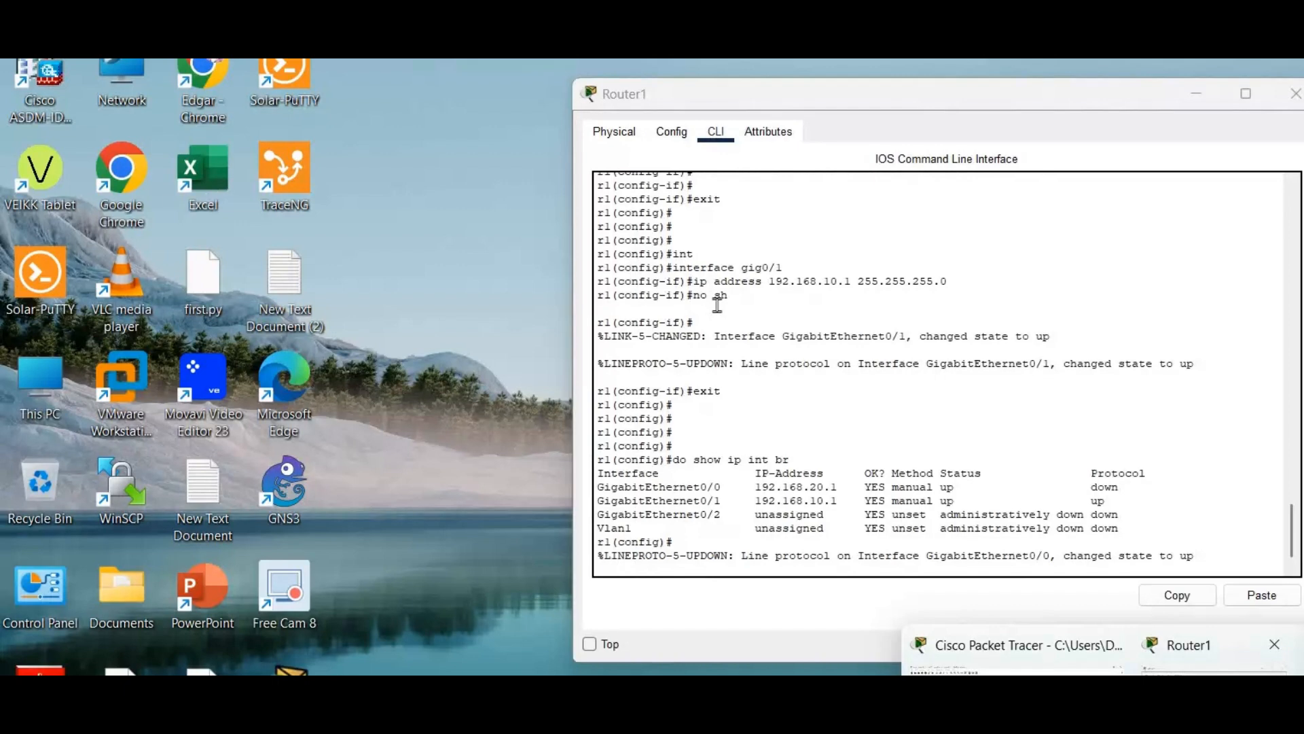
left_click(1189, 652)
Review Router1's interface brief to confirm its addresses and status
key("Return")
key("Return")
type("do show ip int")
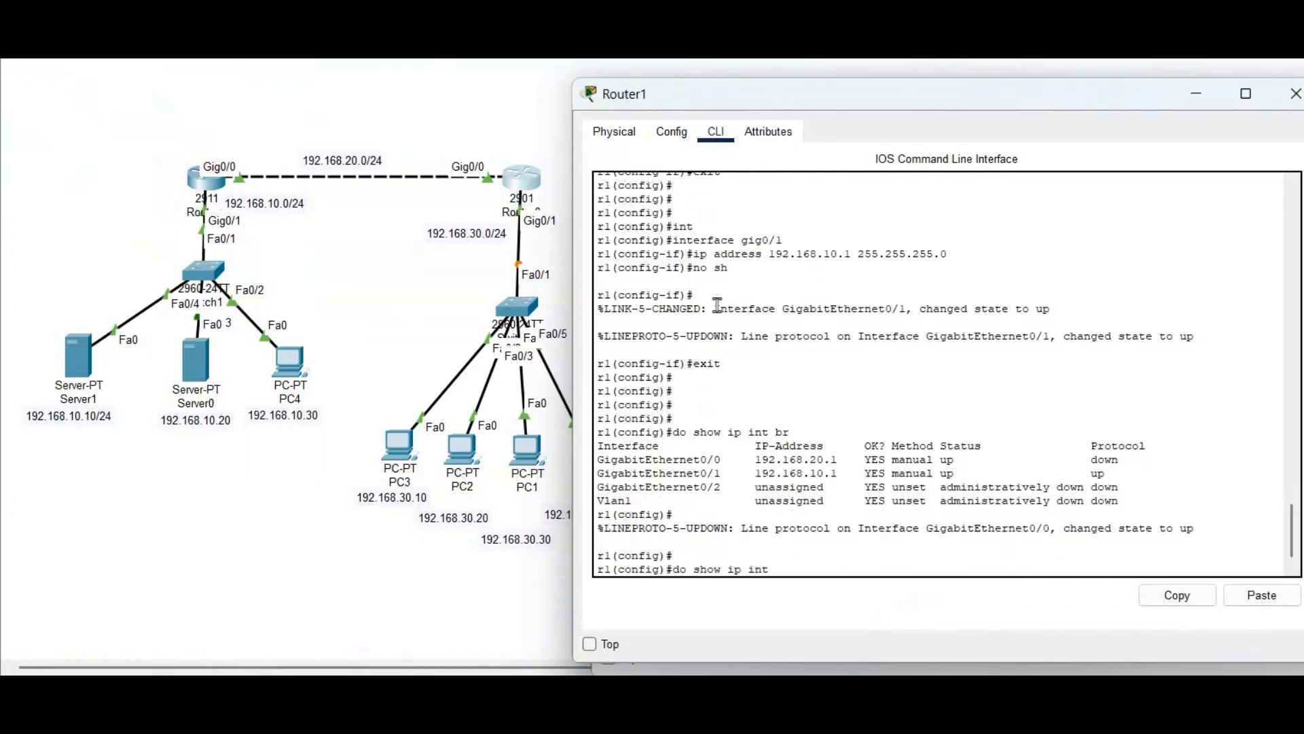
type(" br")
key("Return")
left_click_drag(673, 502, 595, 516)
key("Return")
key("Return")
key("Return")
key("Return")
key("Return")
key("Return")
key("Return")
key("Return")
key("Return")
key("Return")
key("Return")
key("Return")
key("Return")
key("Return")
key("Return")
key("Return")
key("Return")
key("Return")
key("Return")
key("Return")
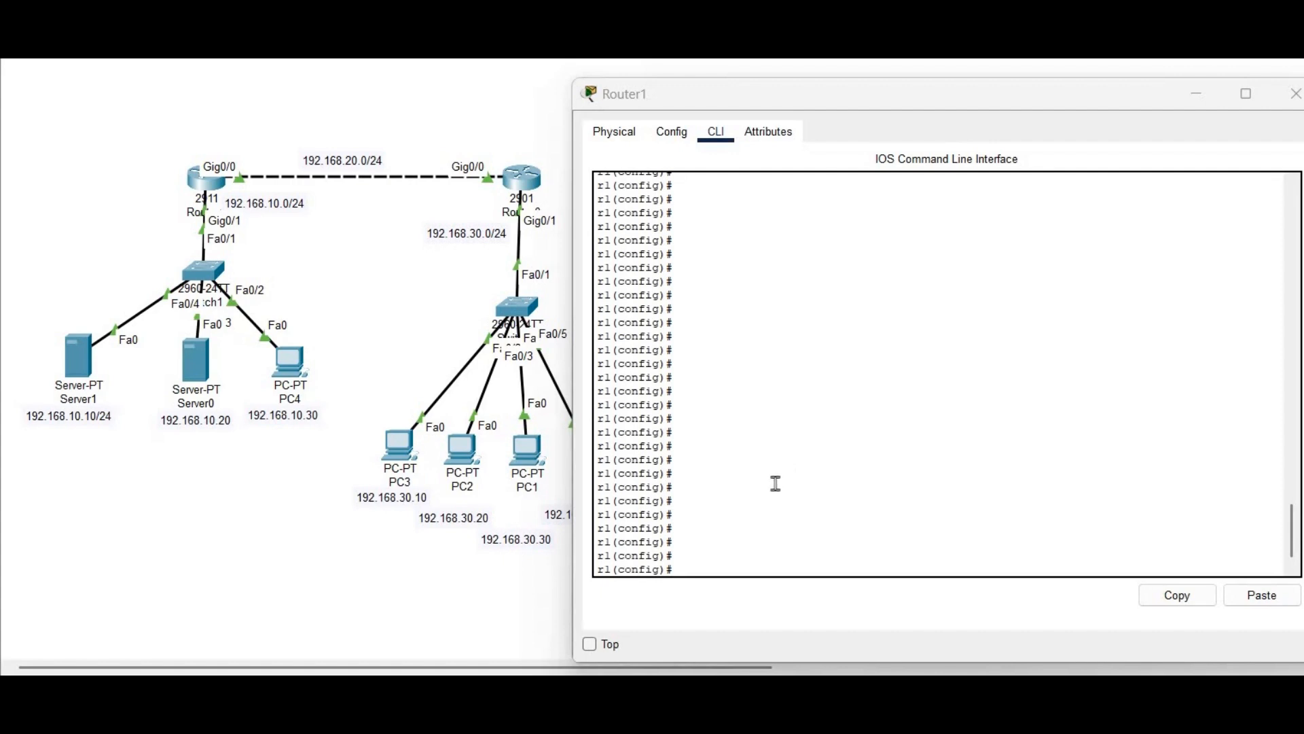
Start EIGRP 65100 on r1 advertising networks 192.168.20.0 and 192.168.10.0
type("router eigrp")
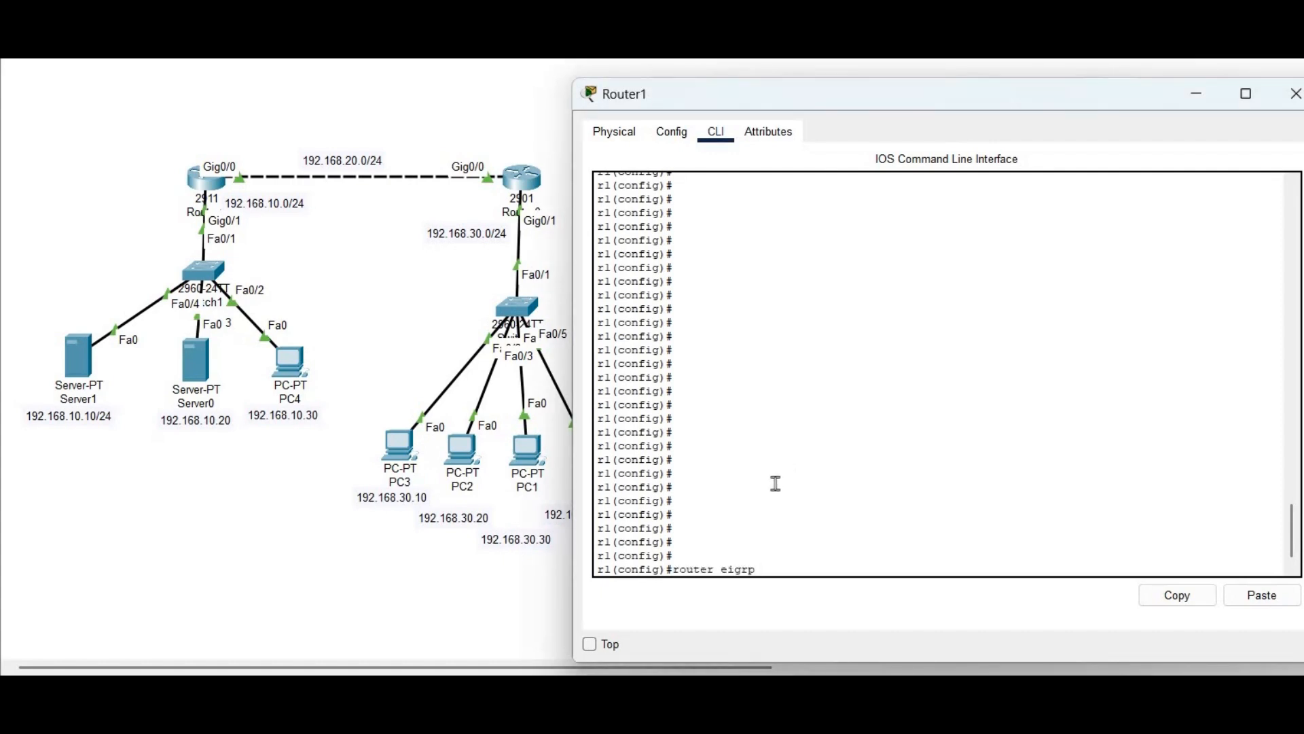
type(" 65100")
key("Return")
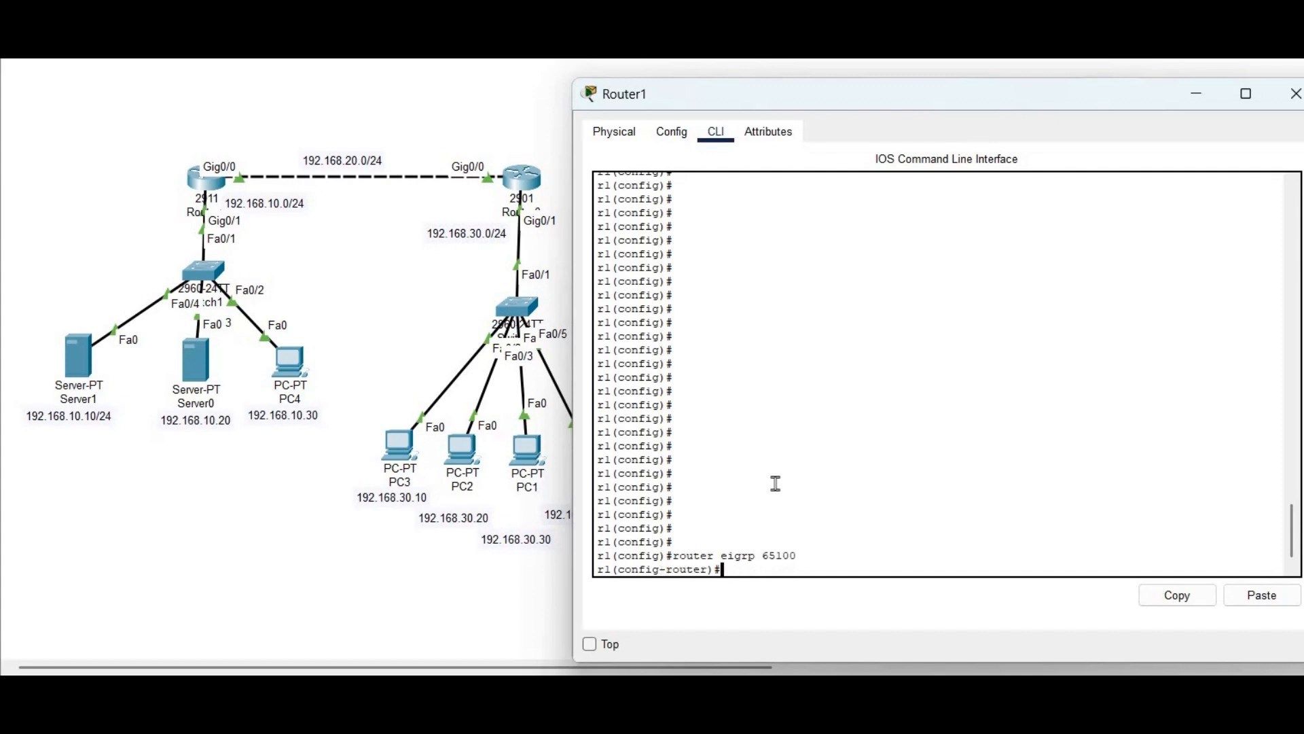
type("network")
type("192.168.20.0")
key("Return")
key("Up")
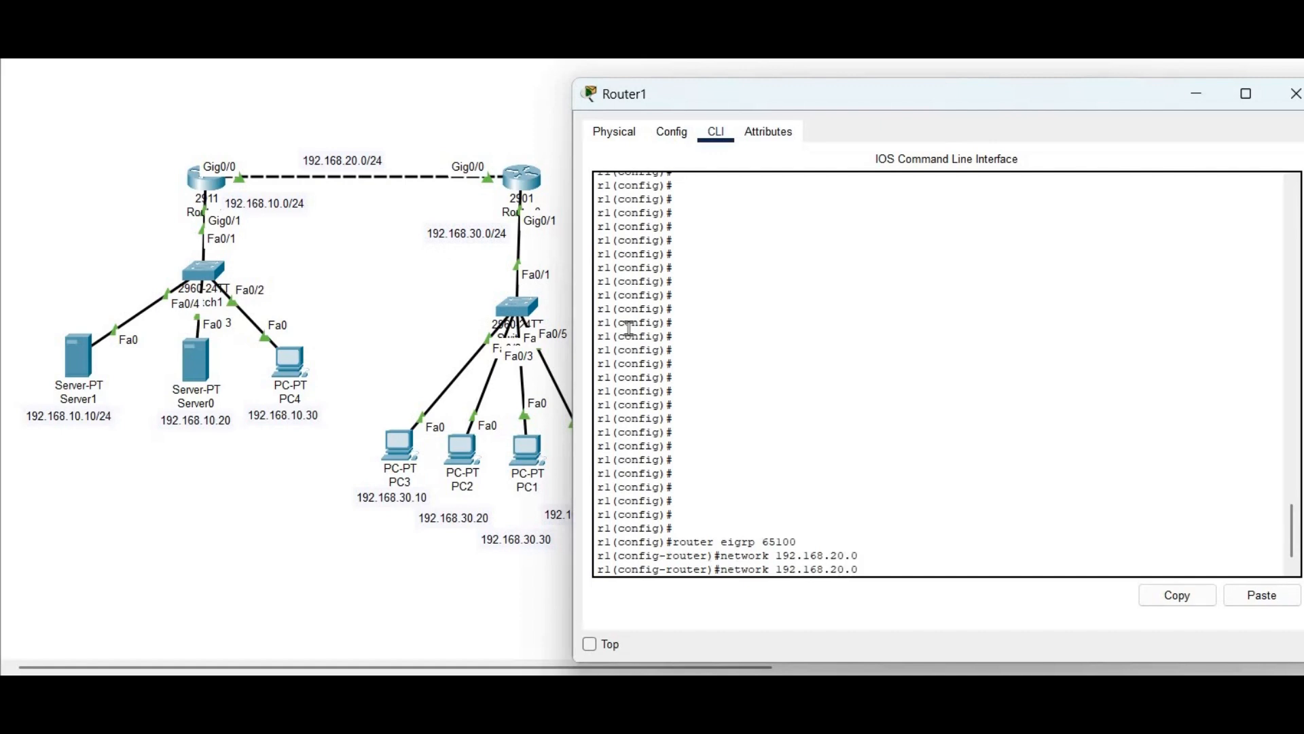
key("BackSpace")
type("1")
key("Return")
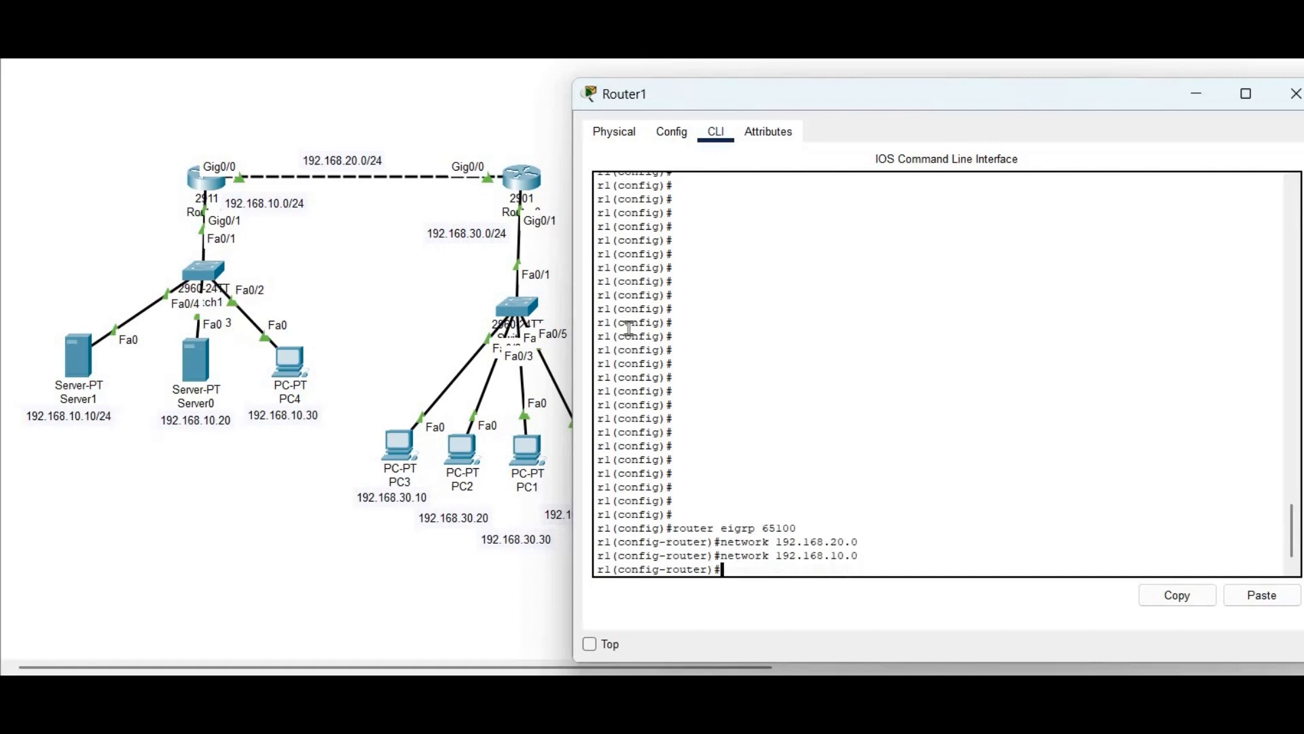
type("exit")
key("Return")
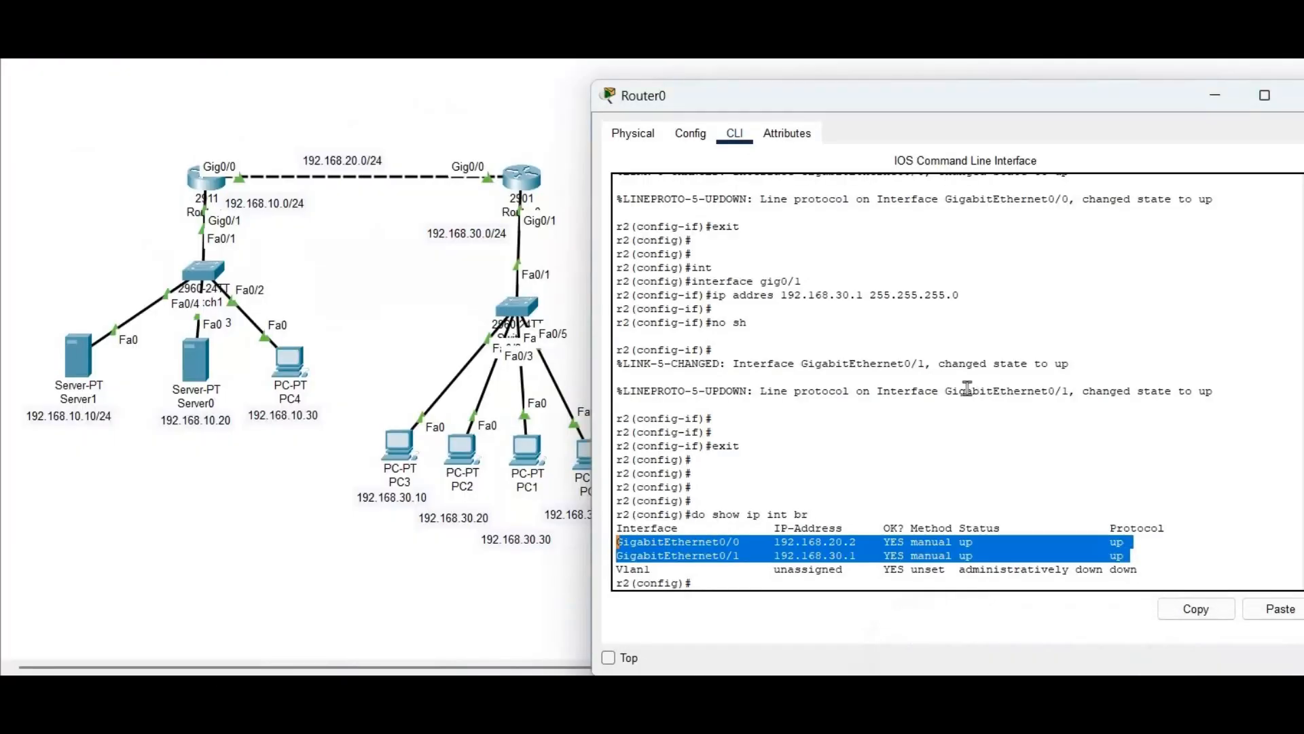
Start EIGRP 65100 on r2 advertising 192.168.30.0 and 192.168.20.0
key("Return")
key("Return")
key("Return")
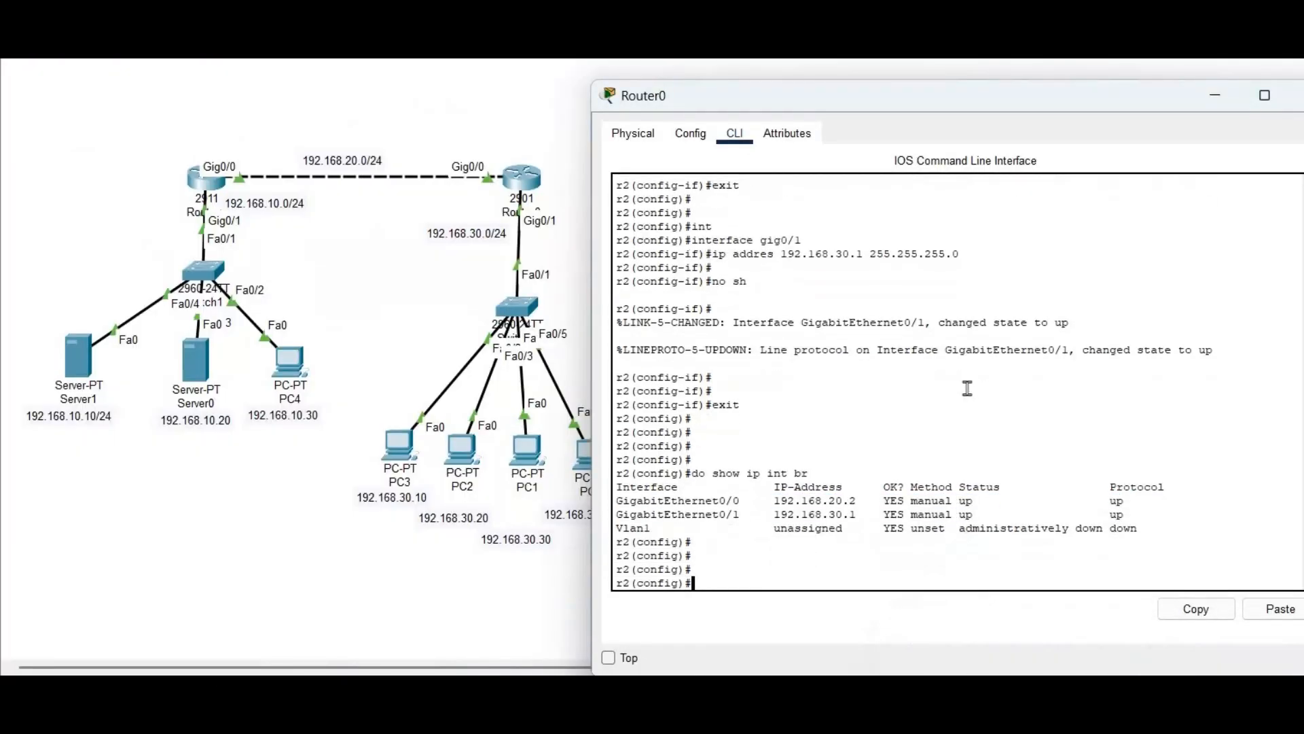
type("router eigrp 65100")
key("Return")
type("network")
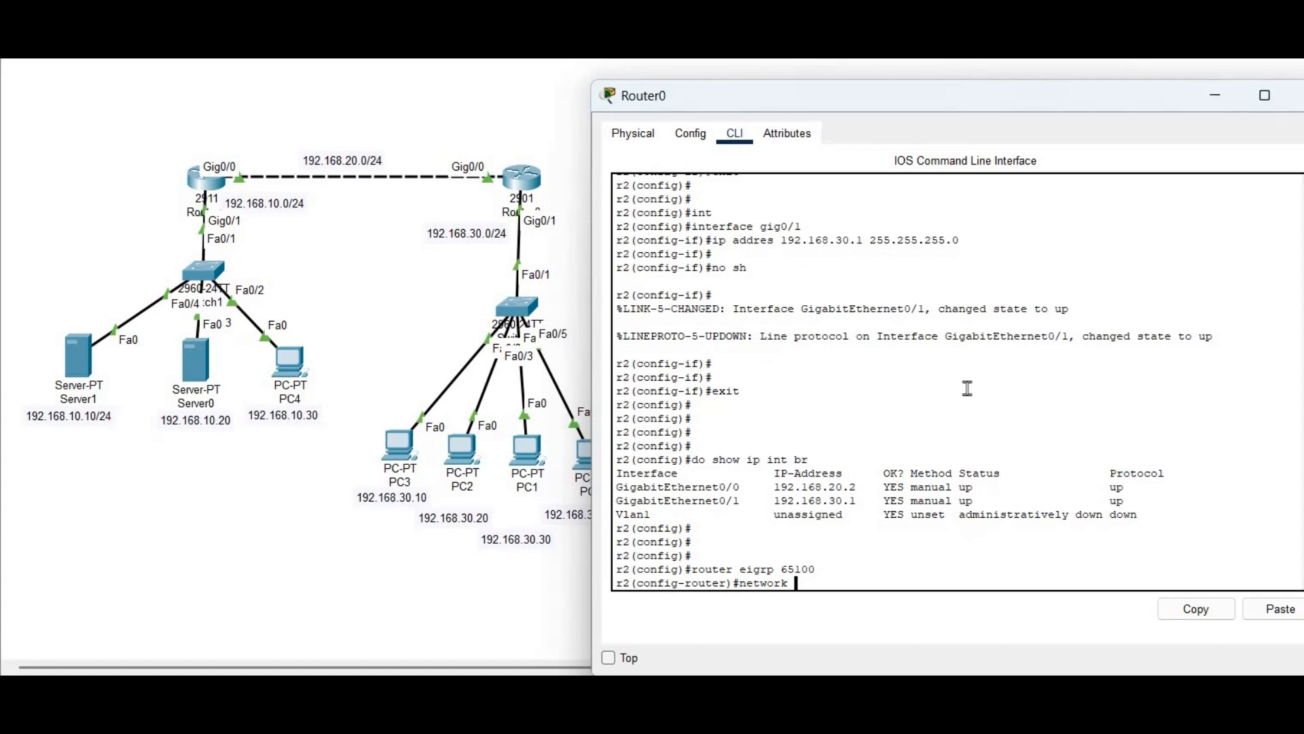
type(" 192.168.30.0")
key("Return")
type("network")
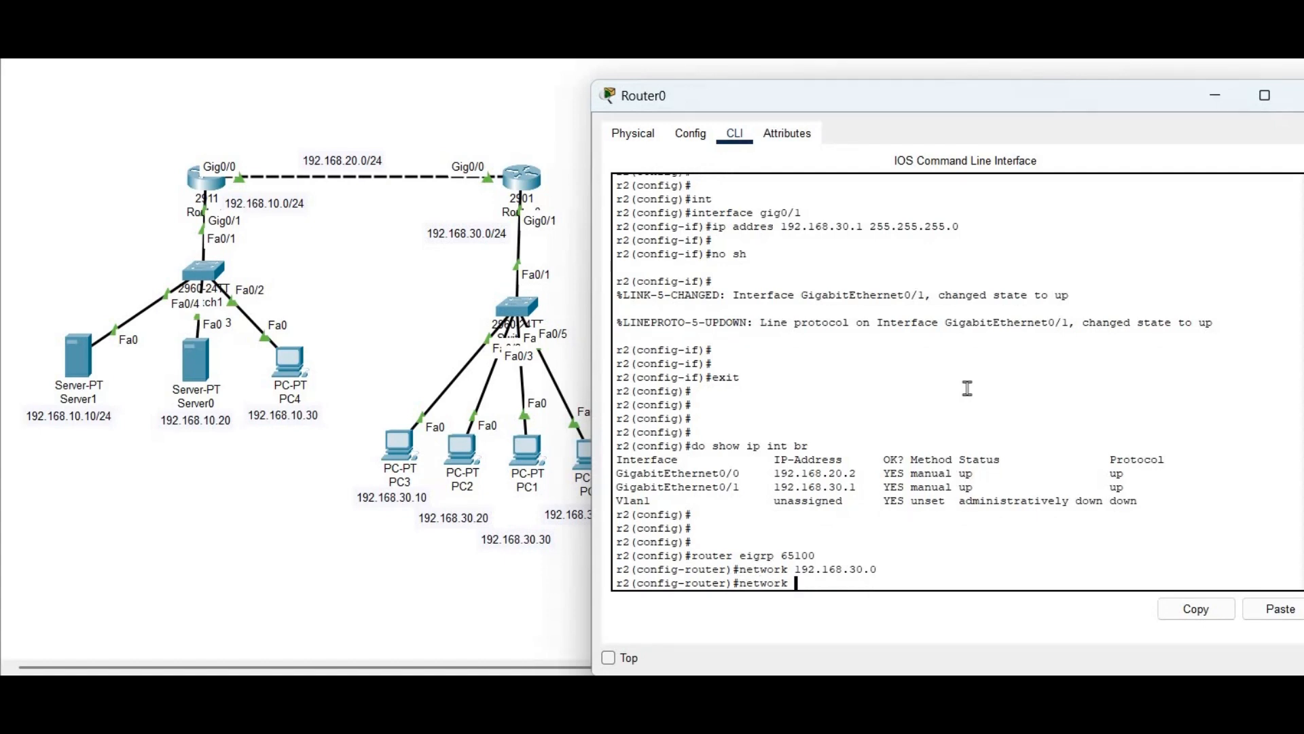
type(" 192.168.20.0")
key("Return")
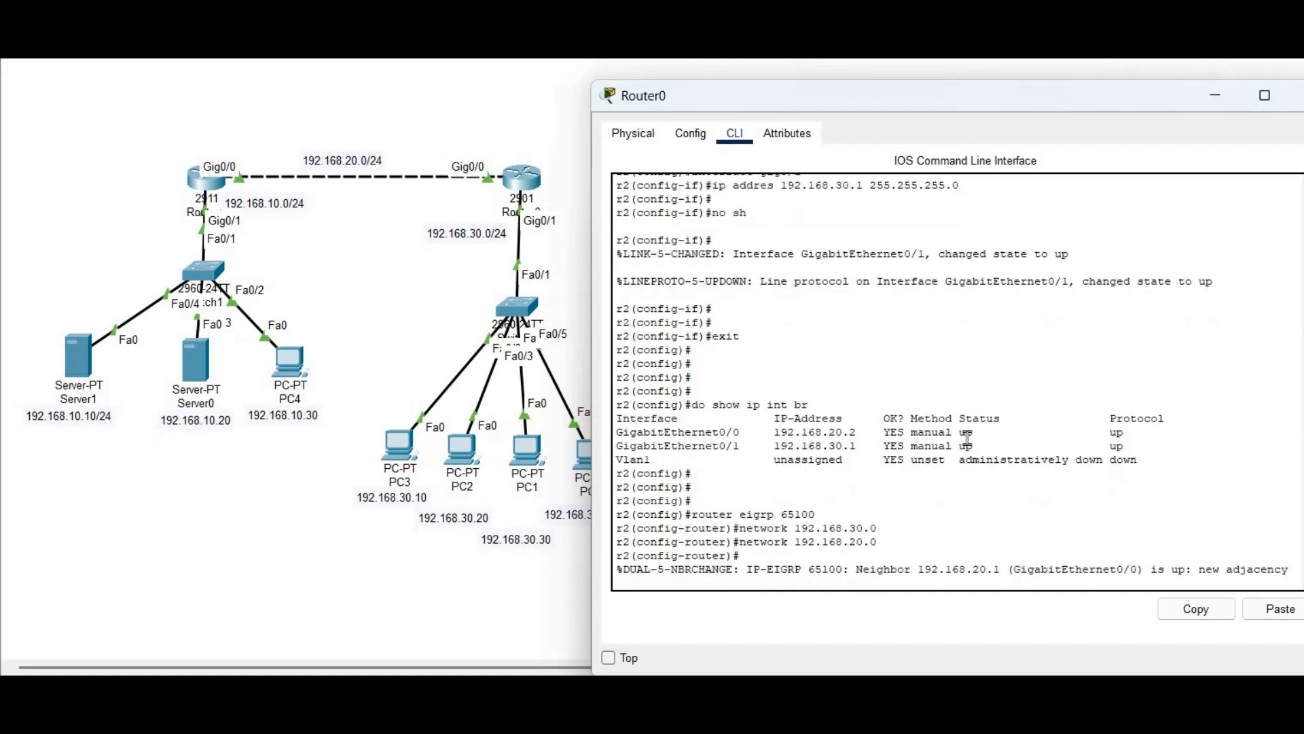
Note the new adjacency with 192.168.20.1, exit router configuration and request the routing table
triple_click(959, 568)
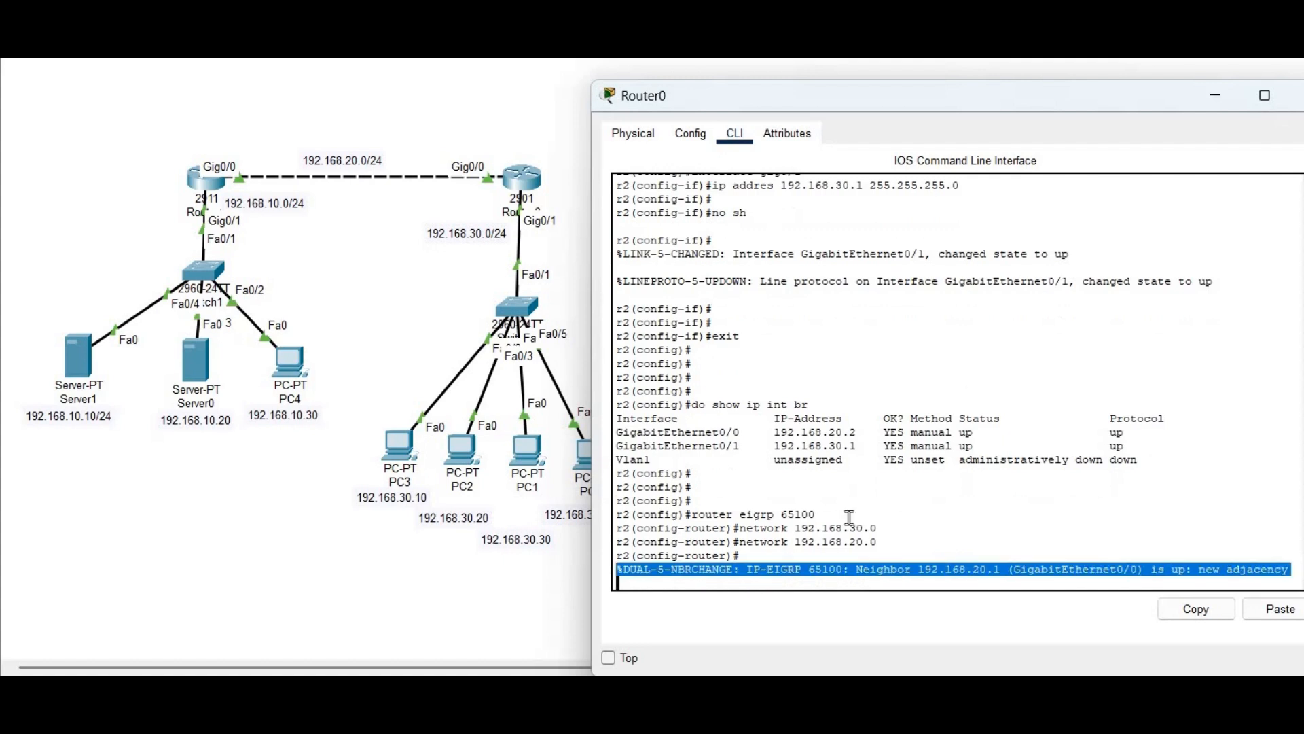
key("Return")
type("exit")
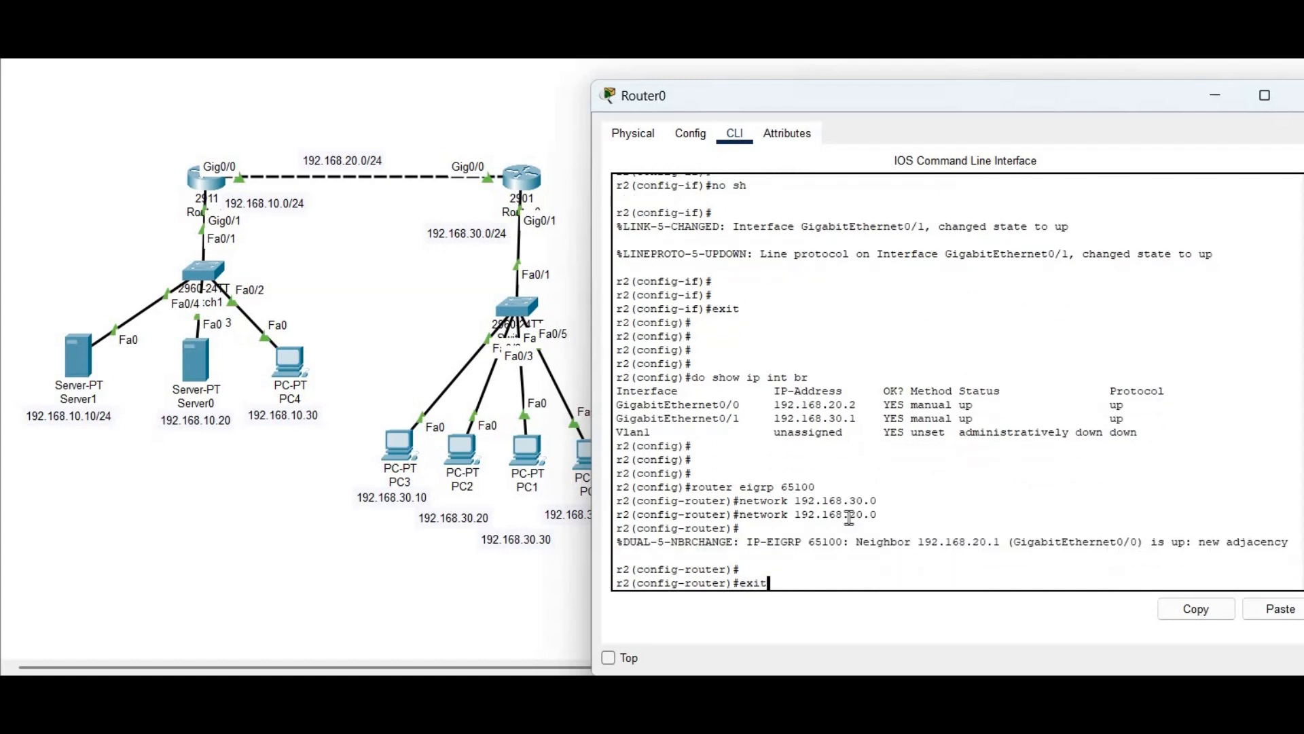
key("Return")
key("Return")
key("Return")
key("Return")
key("Return")
type("d")
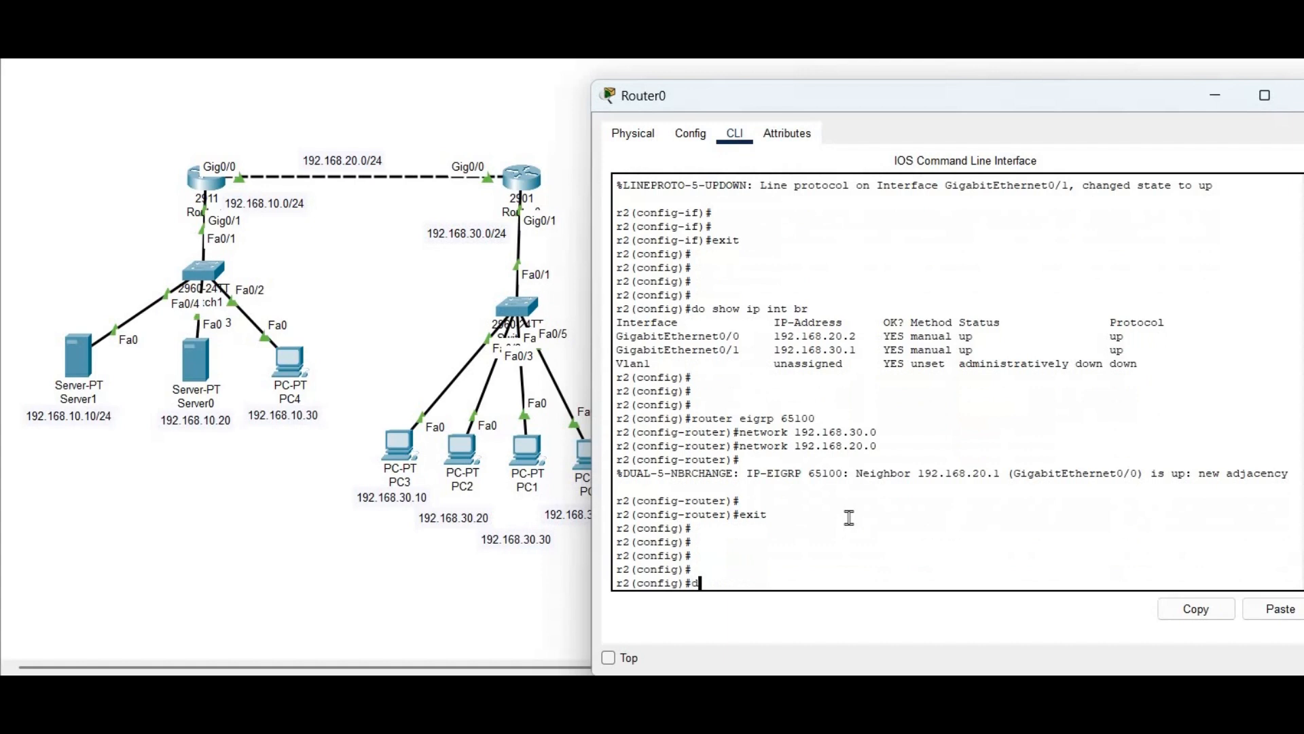
type("o show ip route")
Verify r2's EIGRP route to 192.168.10.0/24 and its neighbour 192.168.20.1
key("Return")
left_click_drag(641, 478, 1159, 481)
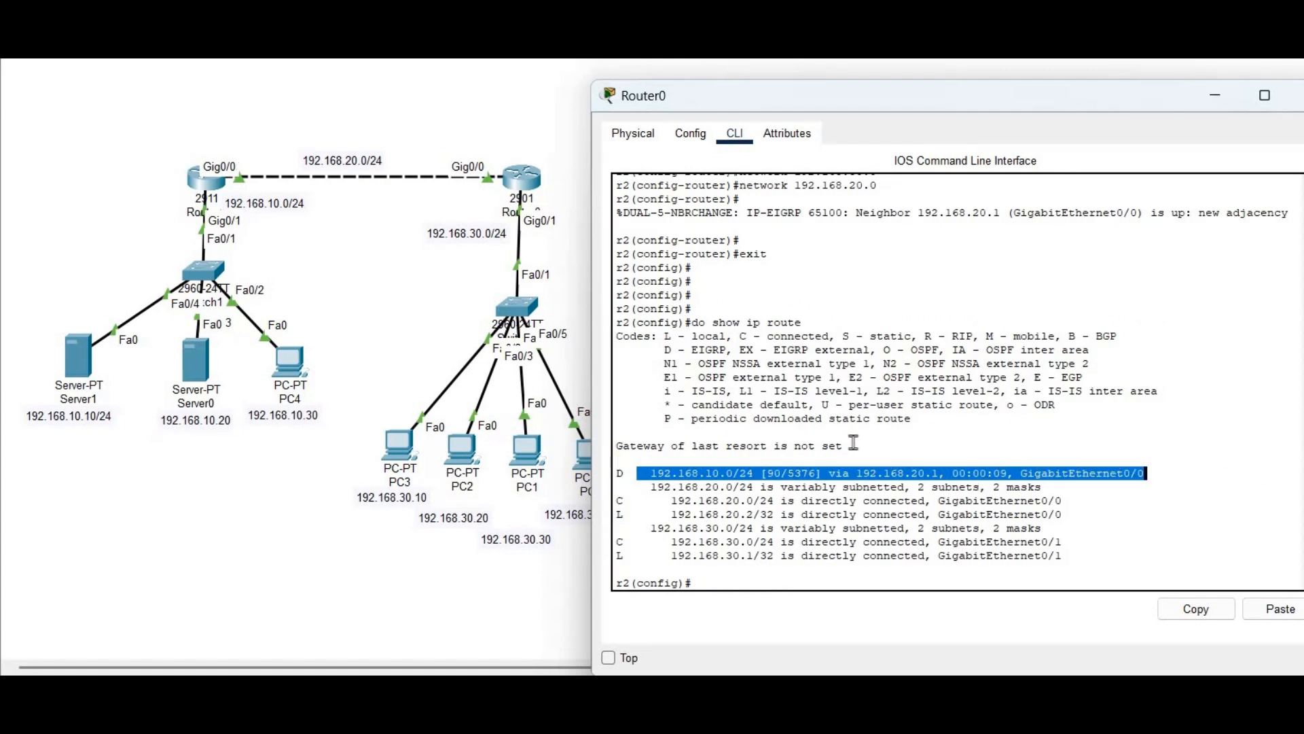
key("Return")
key("Return")
type("do show i")
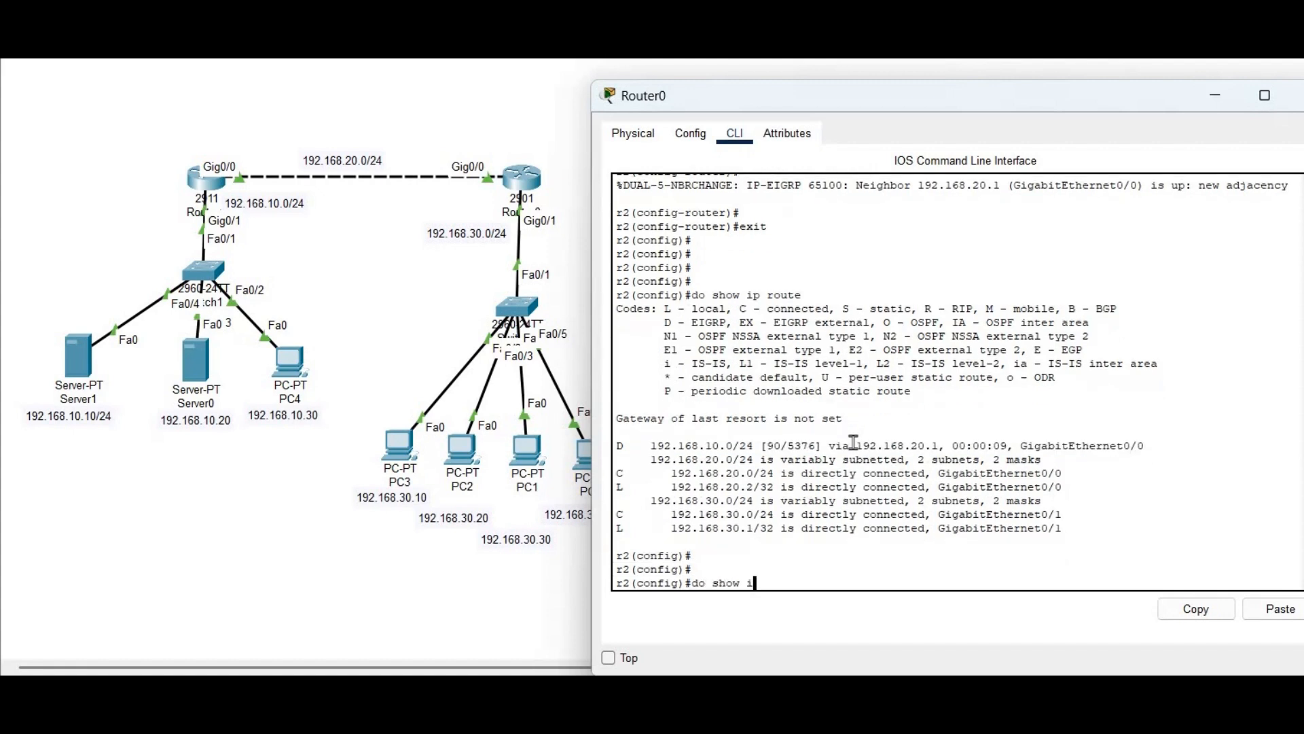
type("p eigrp nei")
key("Return")
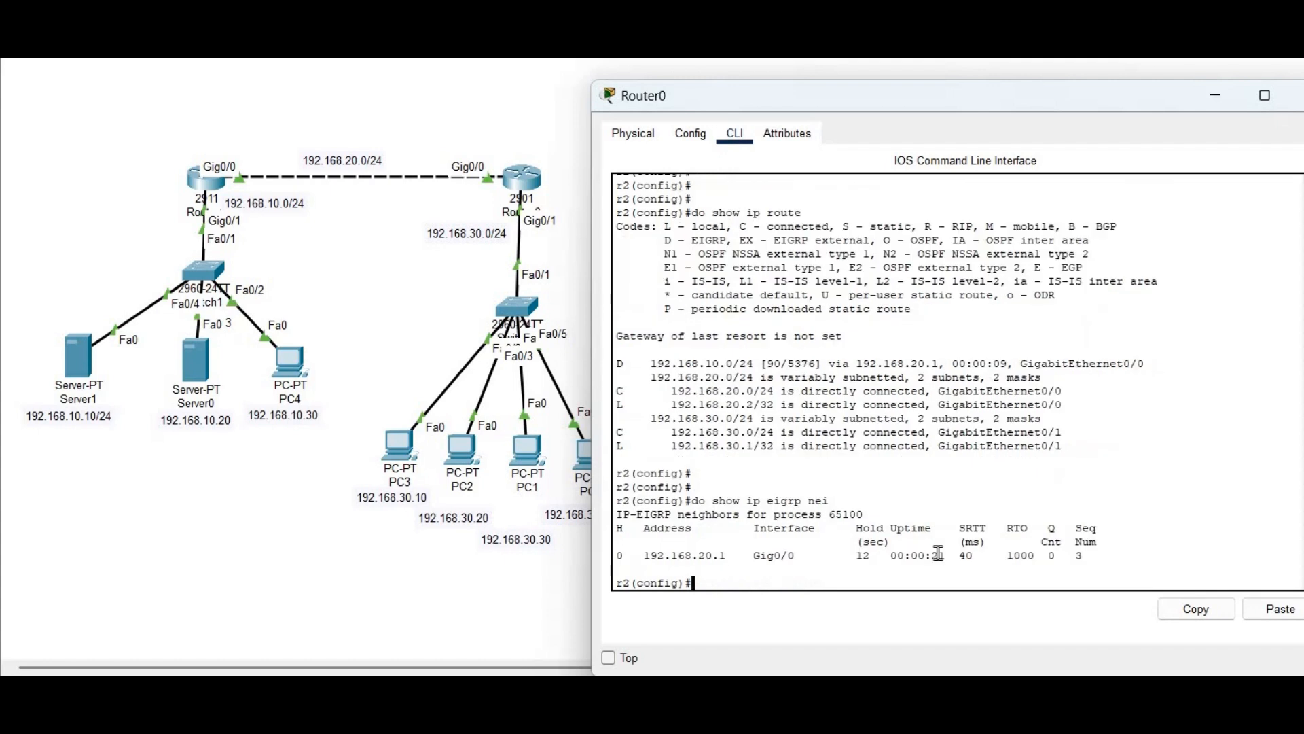
triple_click(939, 554)
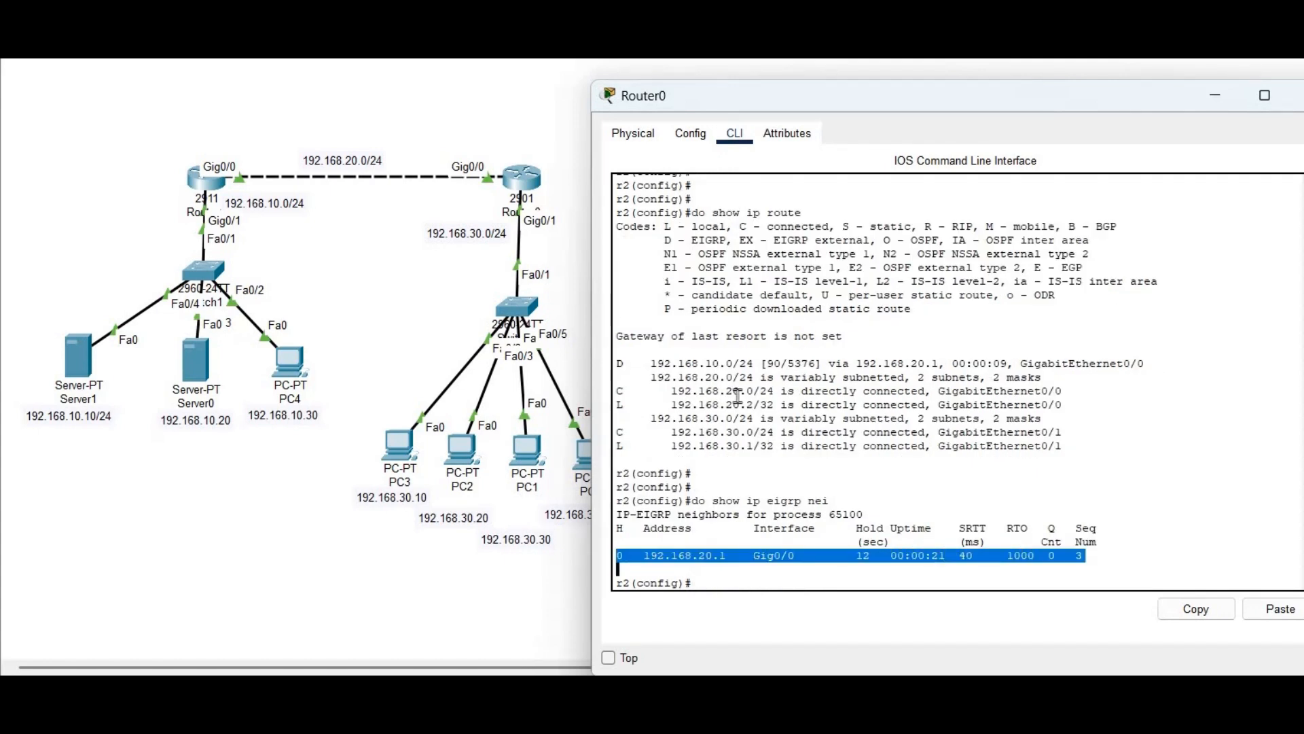
Ping Router1 at 192.168.20.1 from r2
key("Return")
key("Return")
key("Return")
type("do ping ")
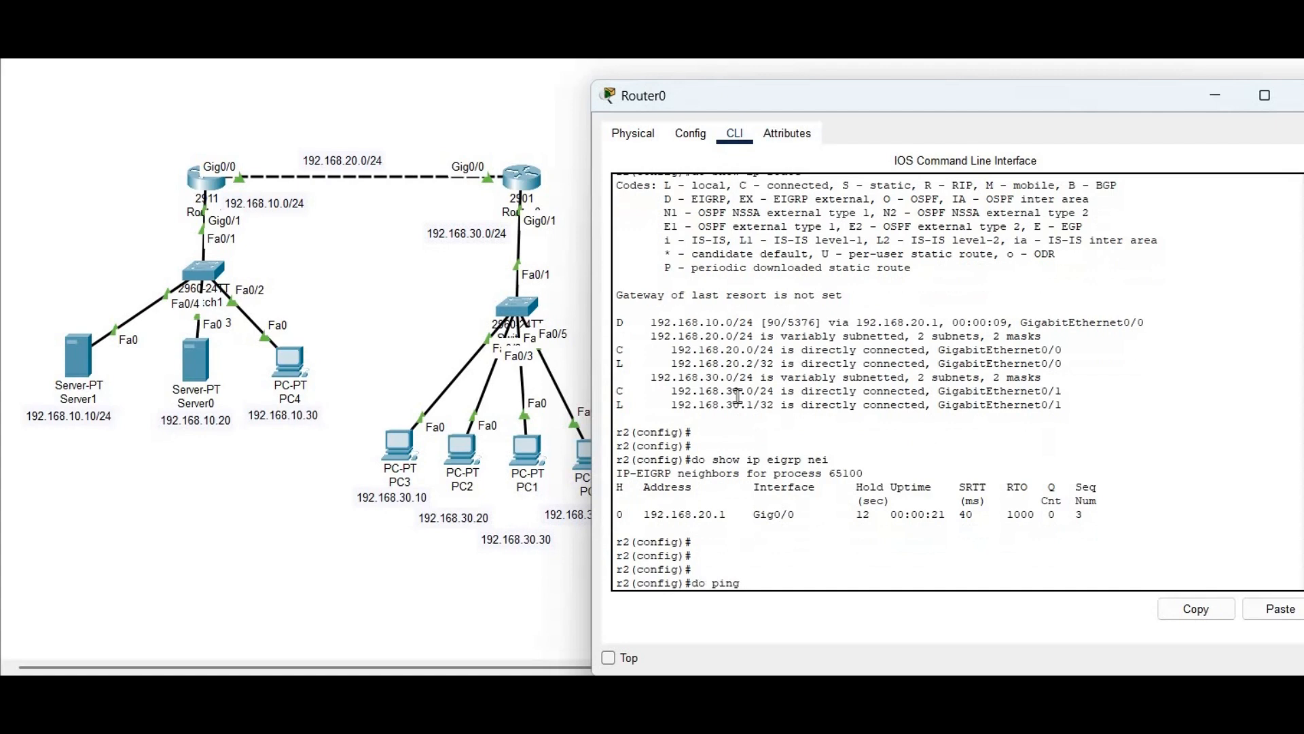
type("192.168.20.1")
key("Return")
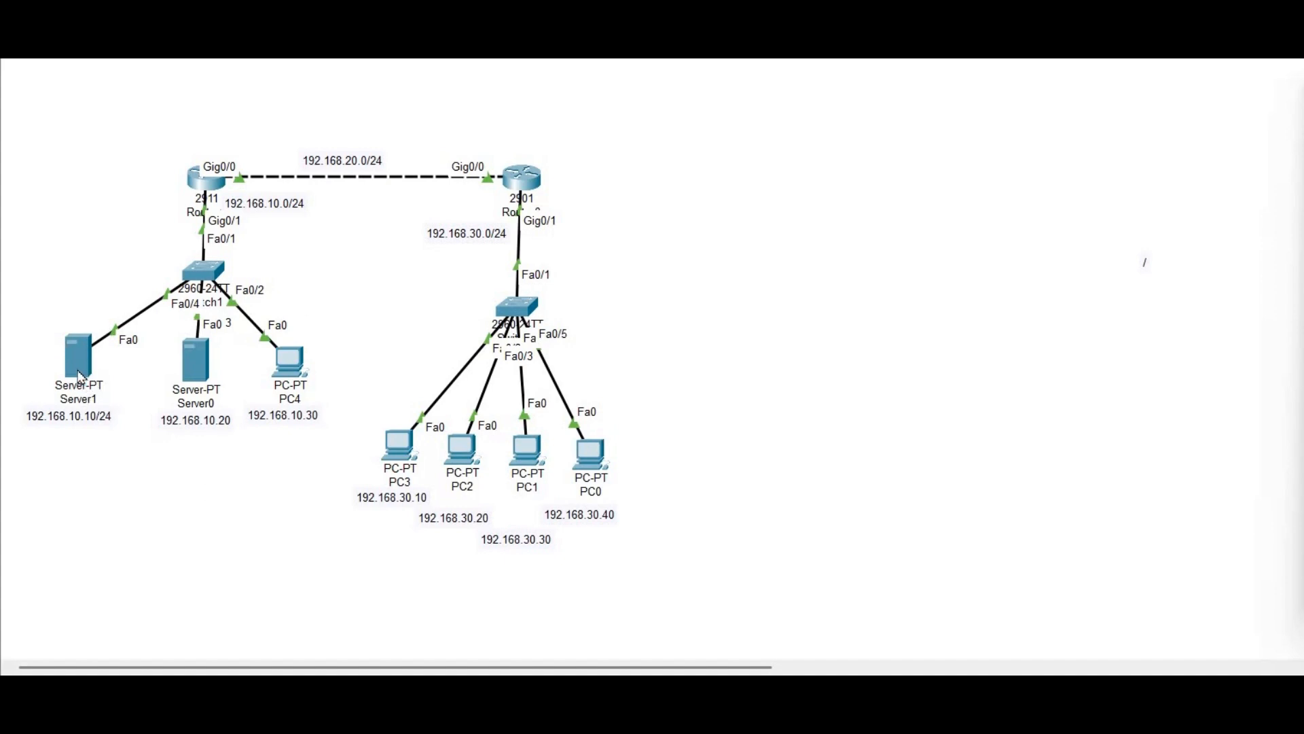
Reopen Router1's console and start defining local user 'admin' with its password
left_click(208, 192)
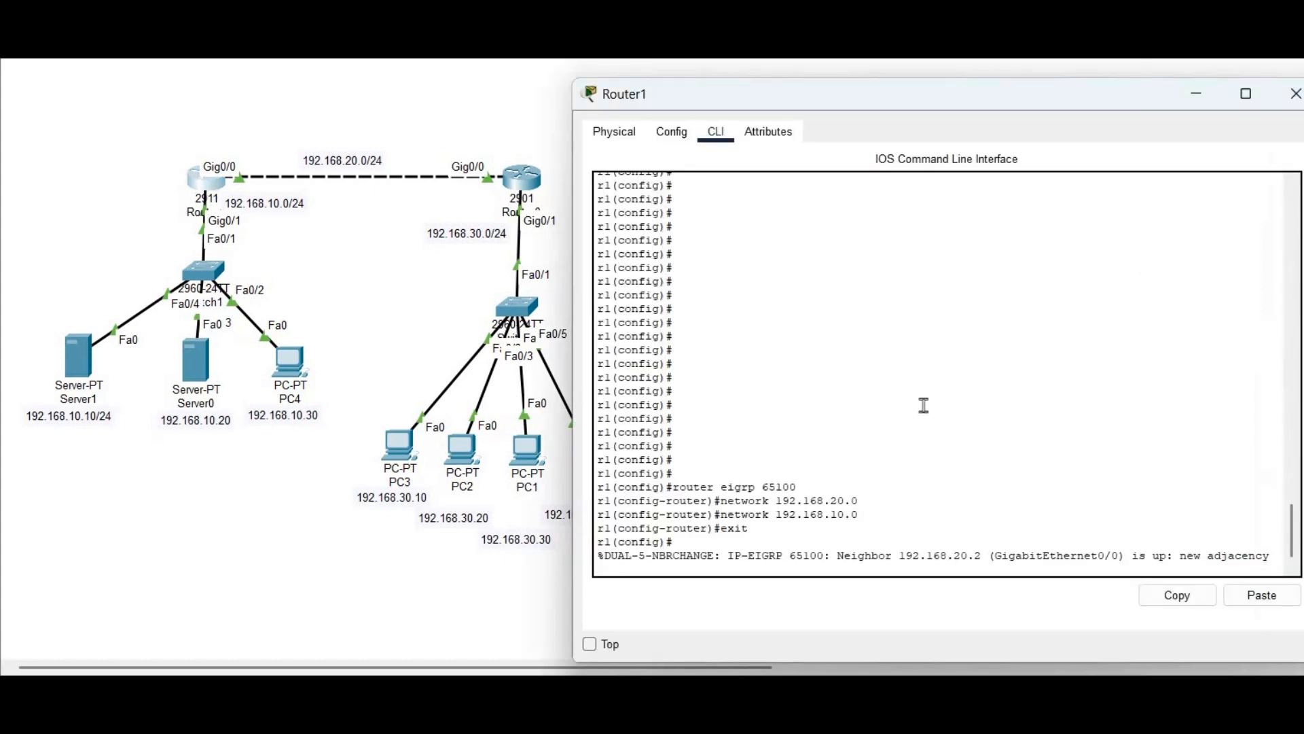
key("Return")
key("Return")
key("Return")
key("Return")
key("Return")
key("Return")
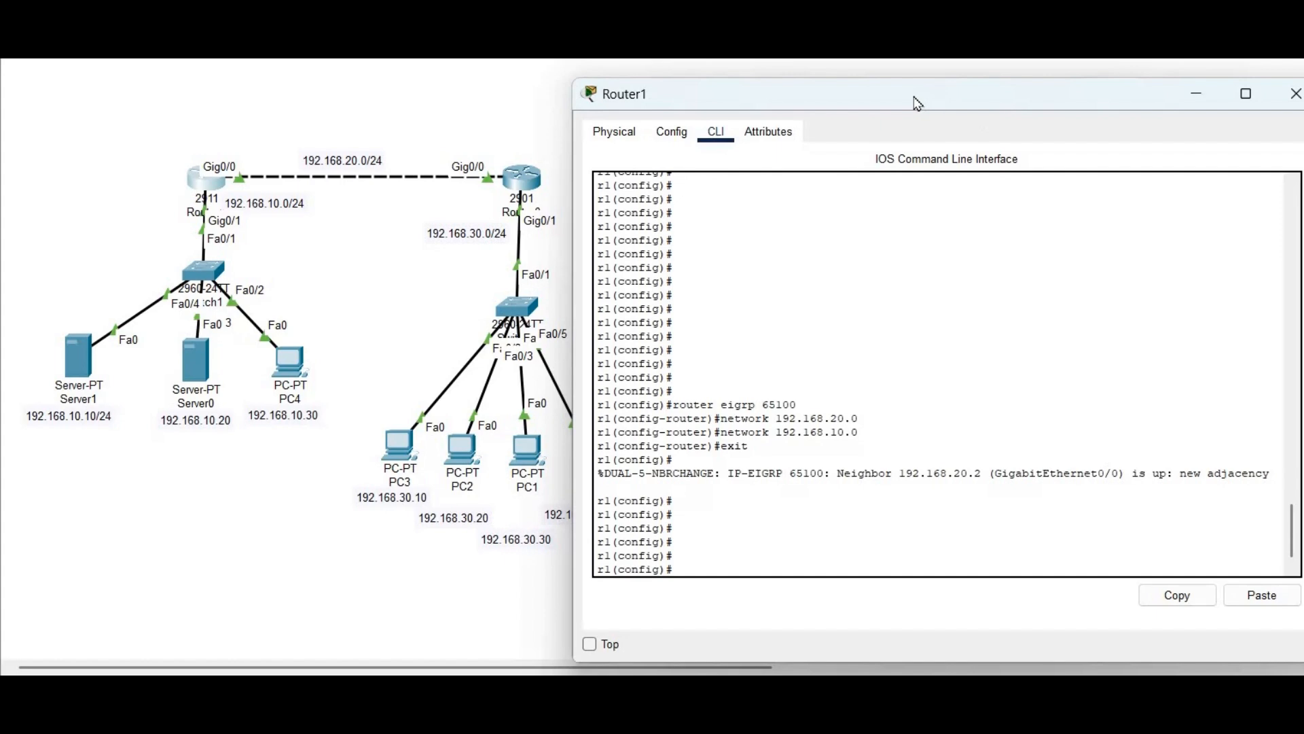
left_click_drag(911, 102, 859, 94)
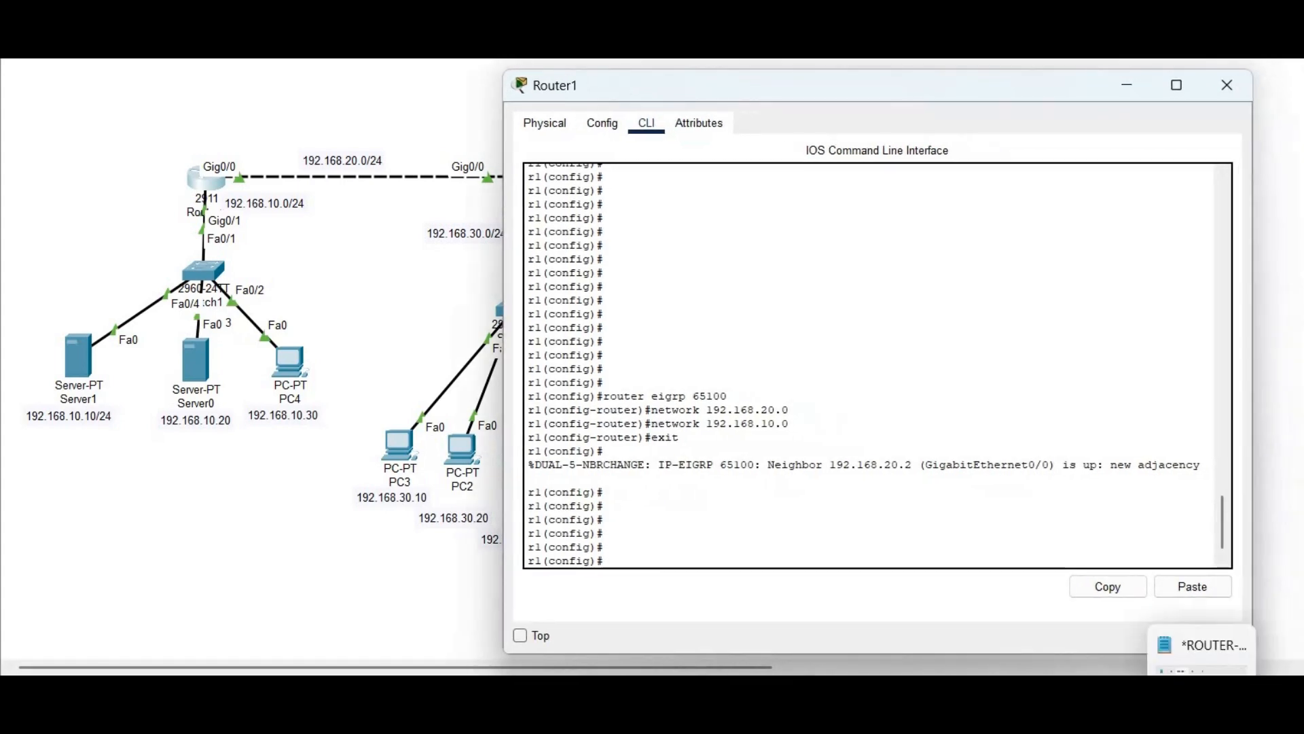
left_click(1201, 700)
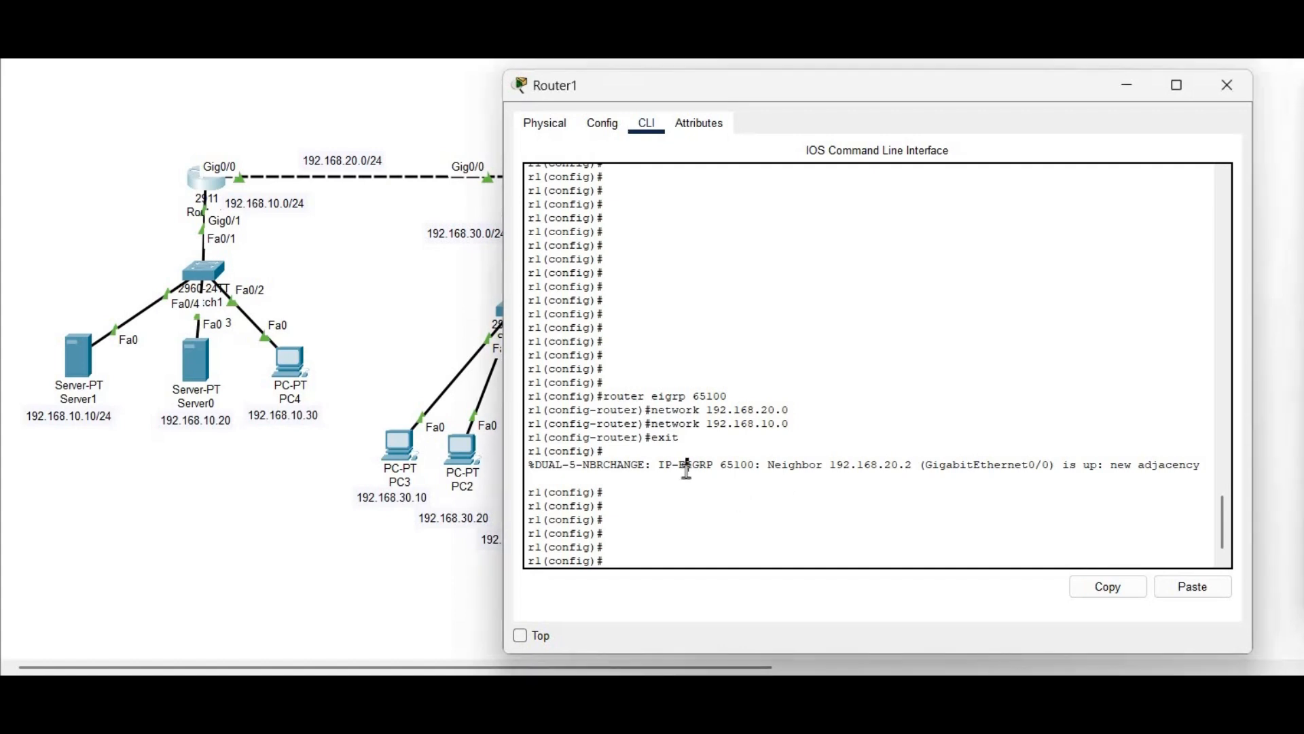
key("Return")
key("Return")
key("Return")
type("username admin password")
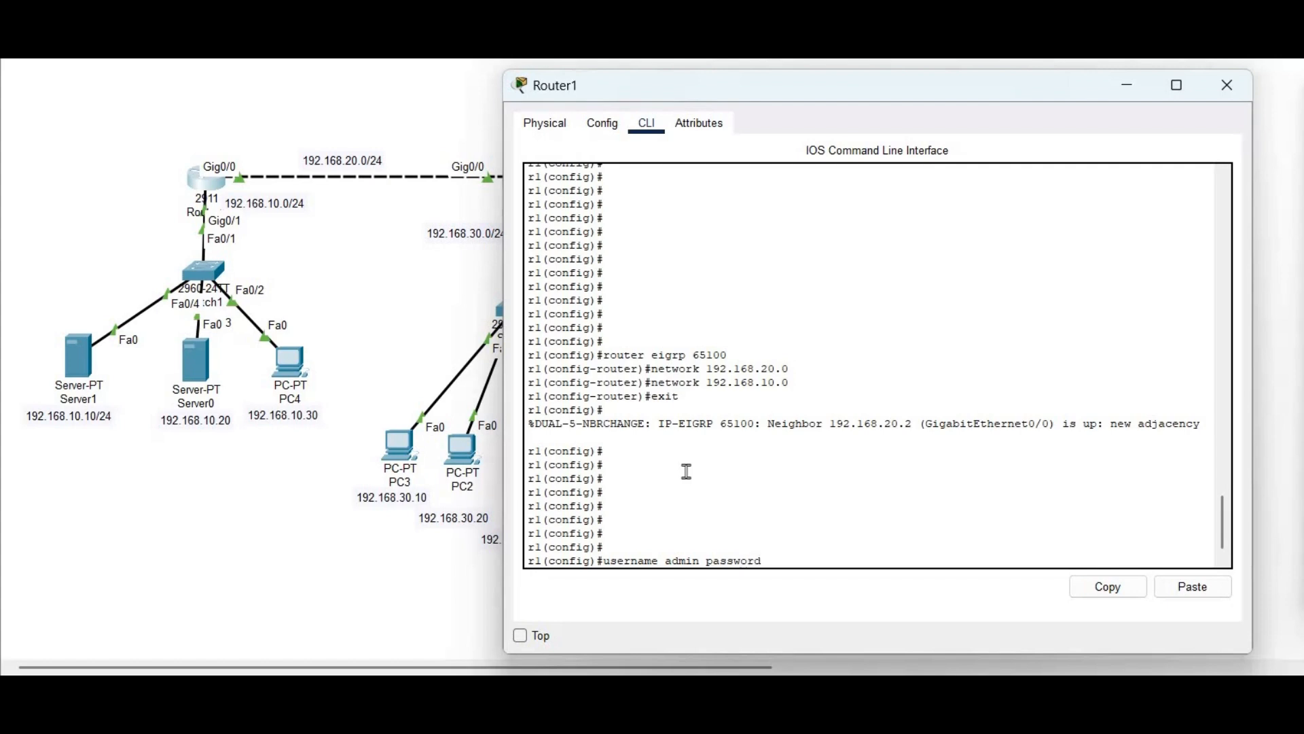
type(" admin")
Create Router1's local admin user and set the TACACS+ server host to 192.168.10.10
key("Return")
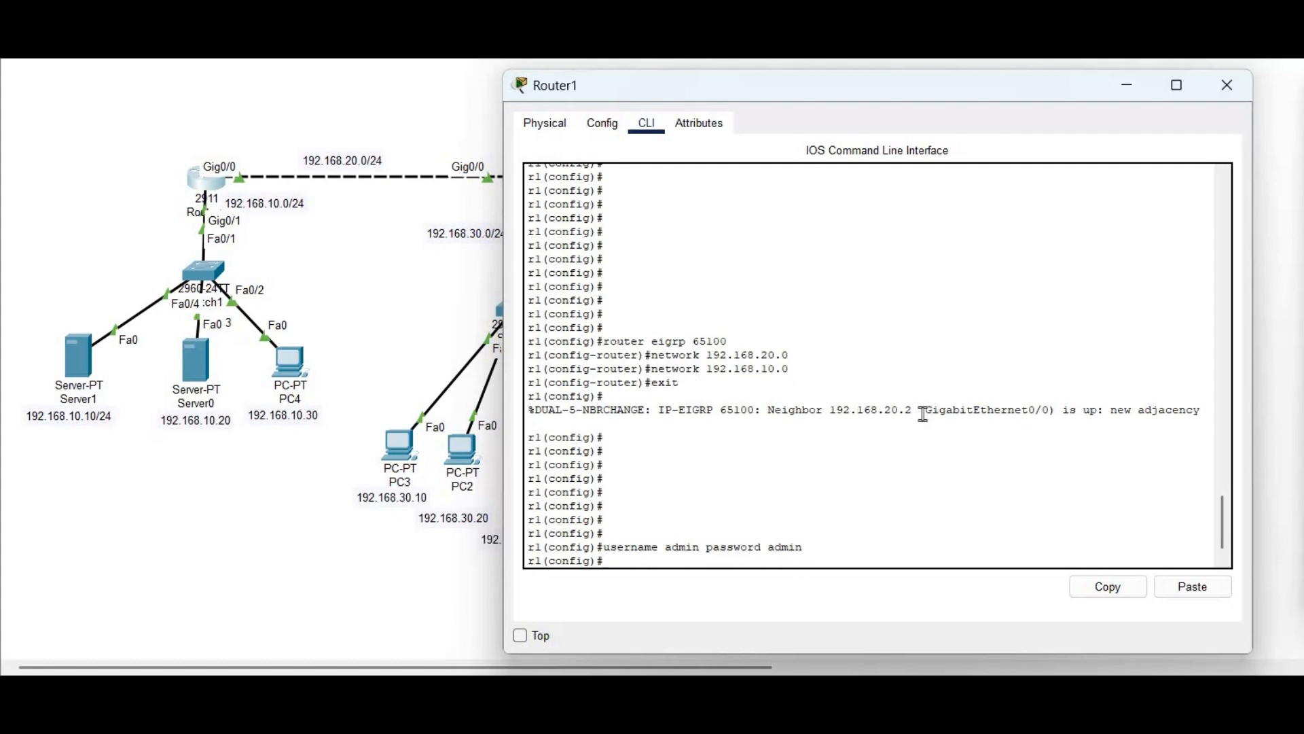
type("tacas")
key("Tab")
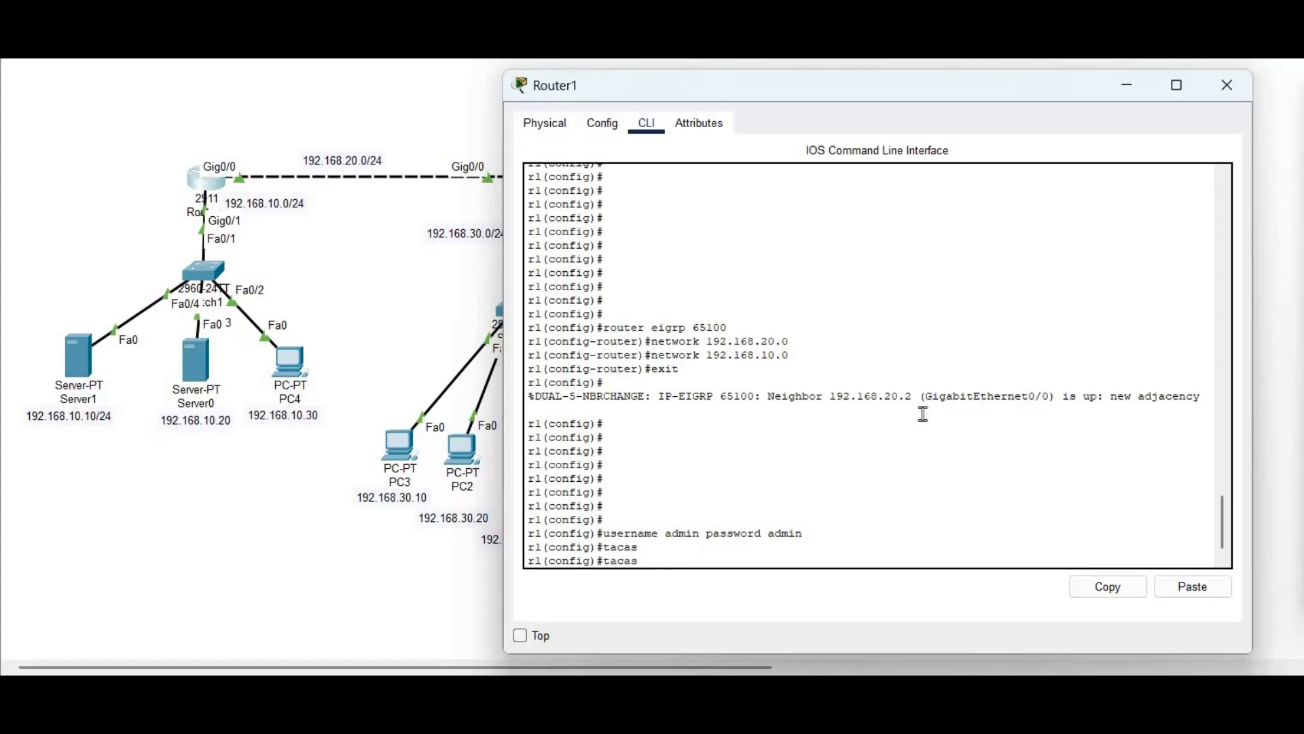
type("-ser")
key("Tab")
key("BackSpace")
key("BackSpace")
key("BackSpace")
key("BackSpace")
key("BackSpace")
key("BackSpace")
key("BackSpace")
key("BackSpace")
key("BackSpace")
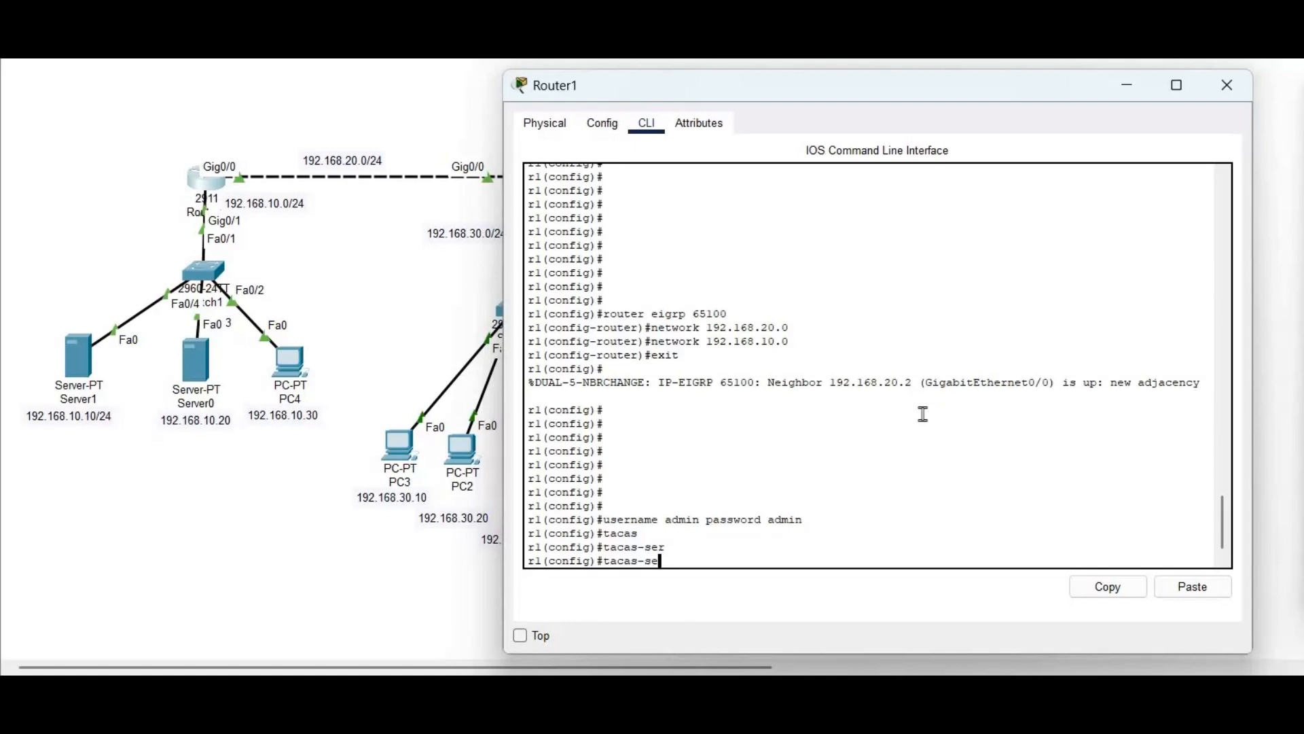
type("tacacs-server")
key("Tab")
type("host")
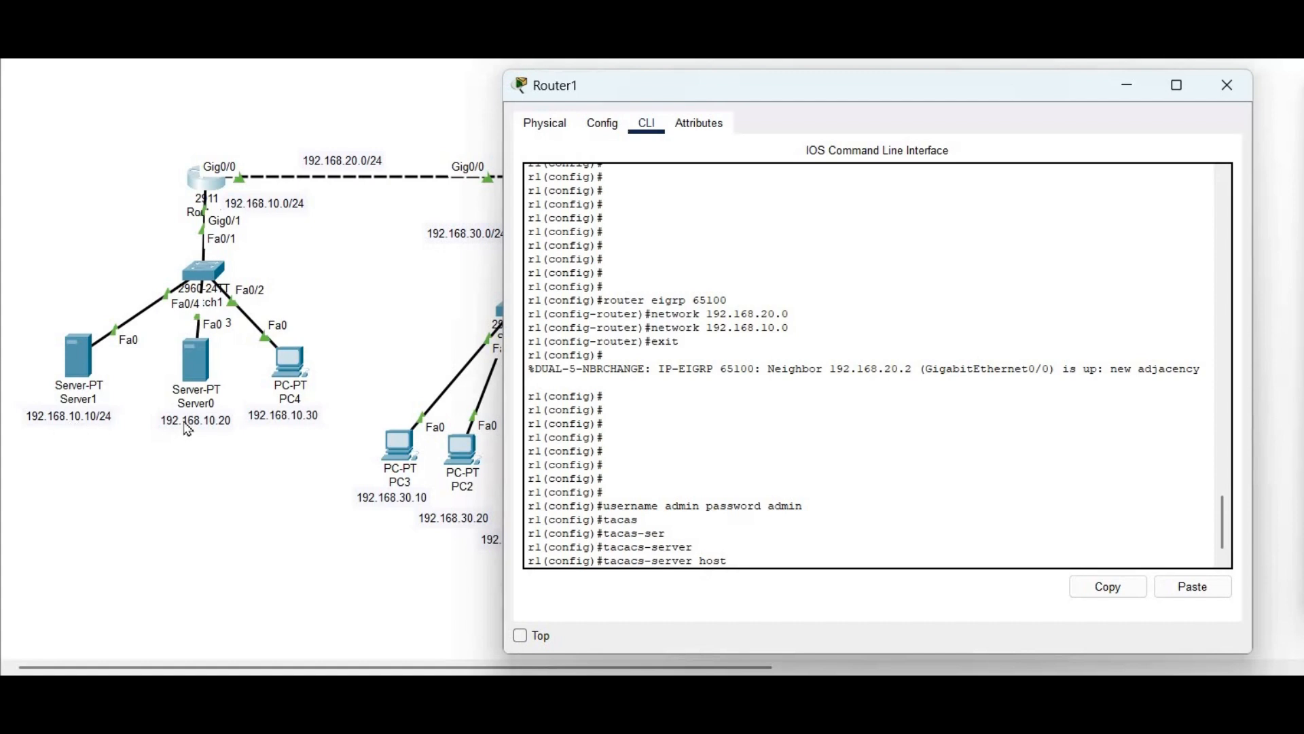
type("192.168.10.10")
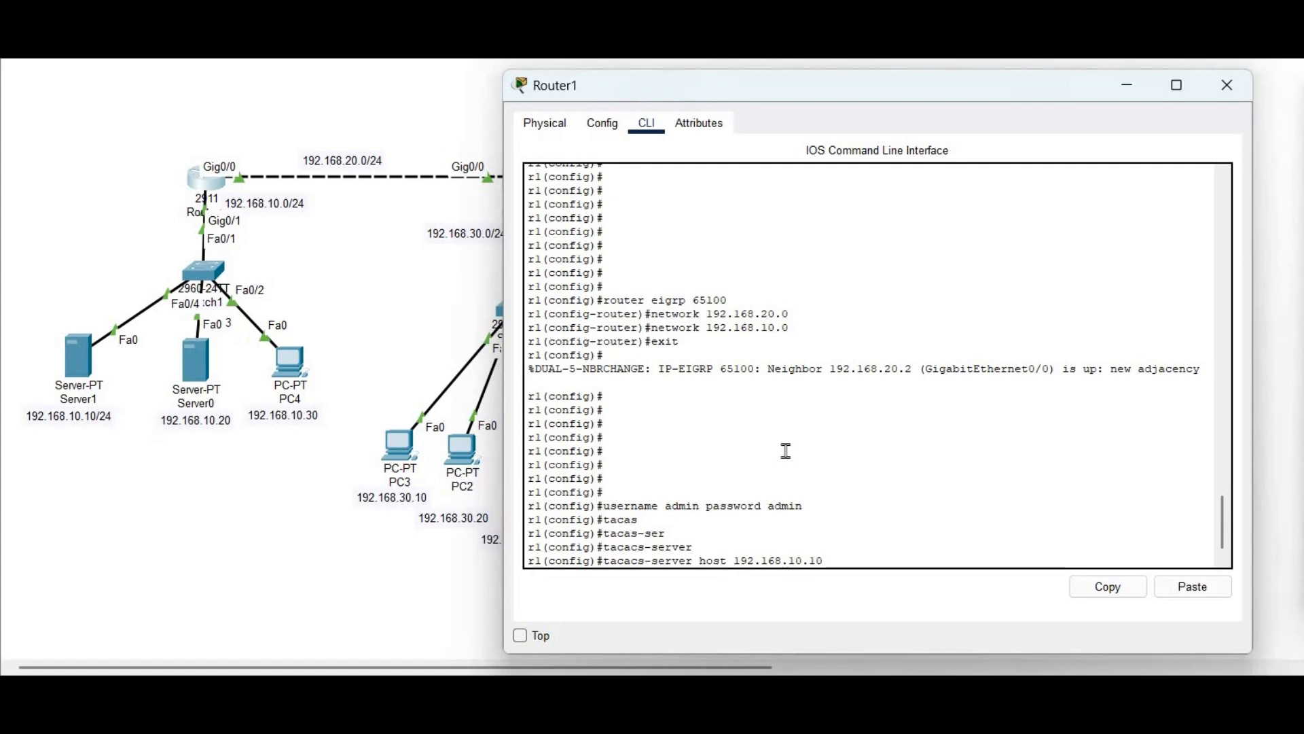
key("Return")
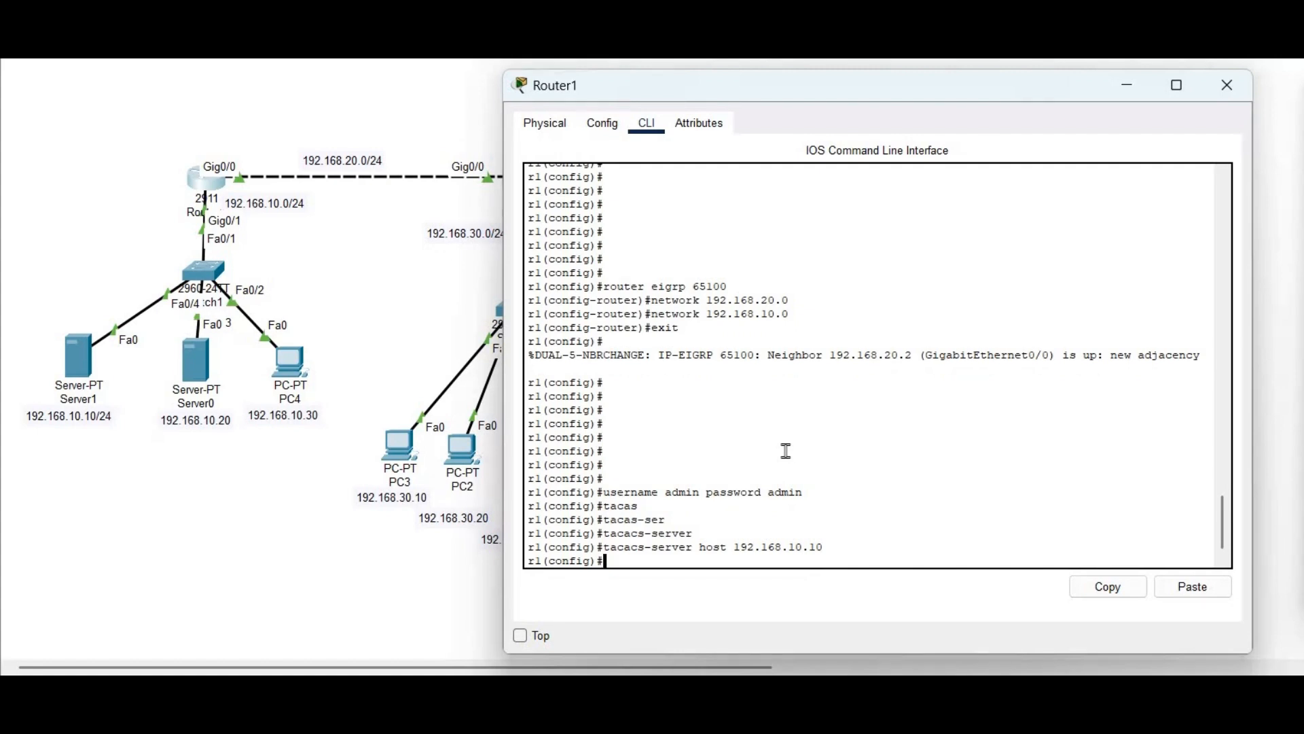
Set the TACACS+ shared key and begin the aaa new-model command
type("tacascs-server keycisco")
key("Return")
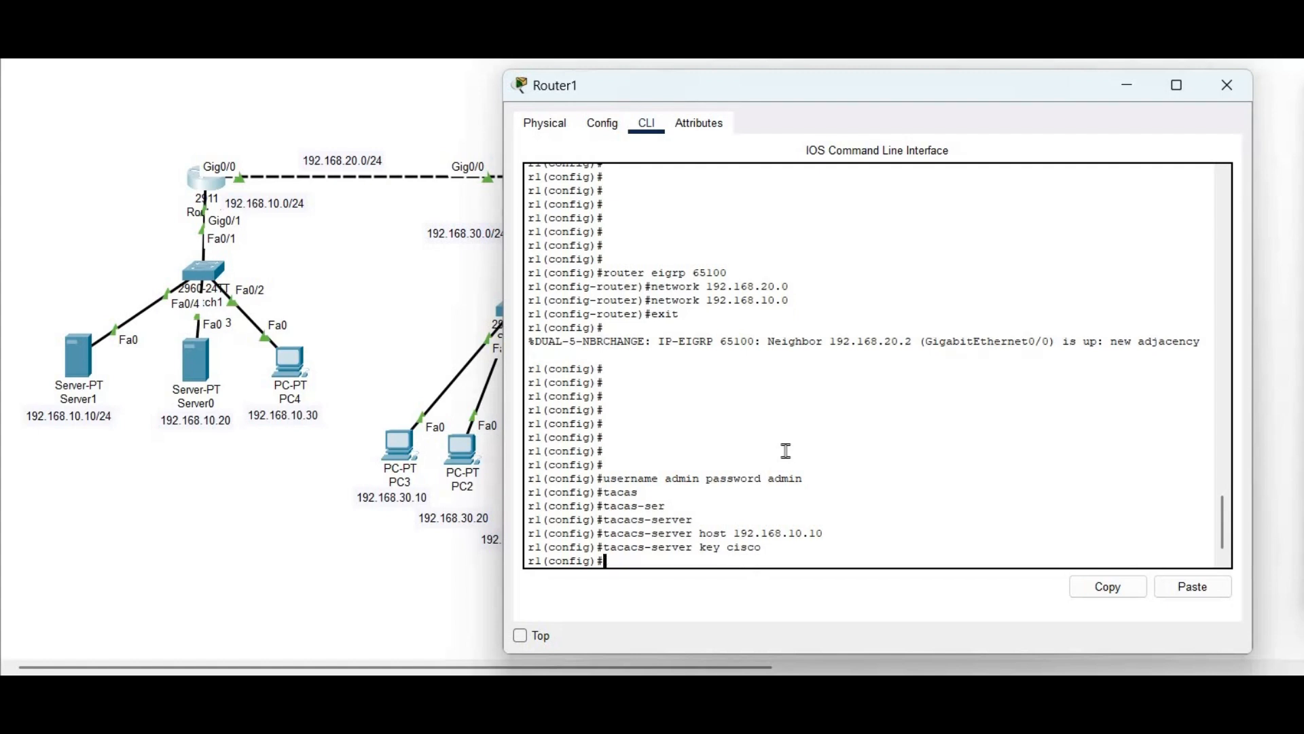
key("Return")
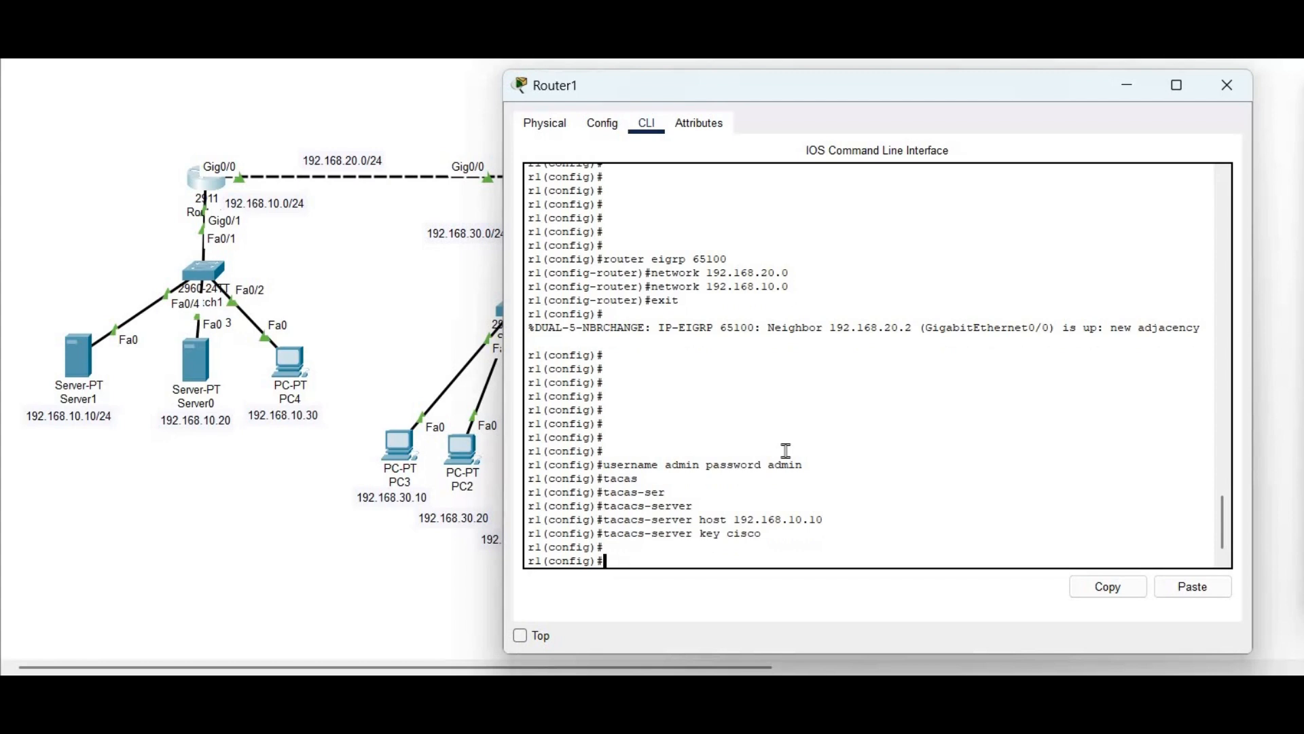
type("aaa new-model")
Enable aaa new-model and create login list cisco using group tacacs+ then local
key("Return")
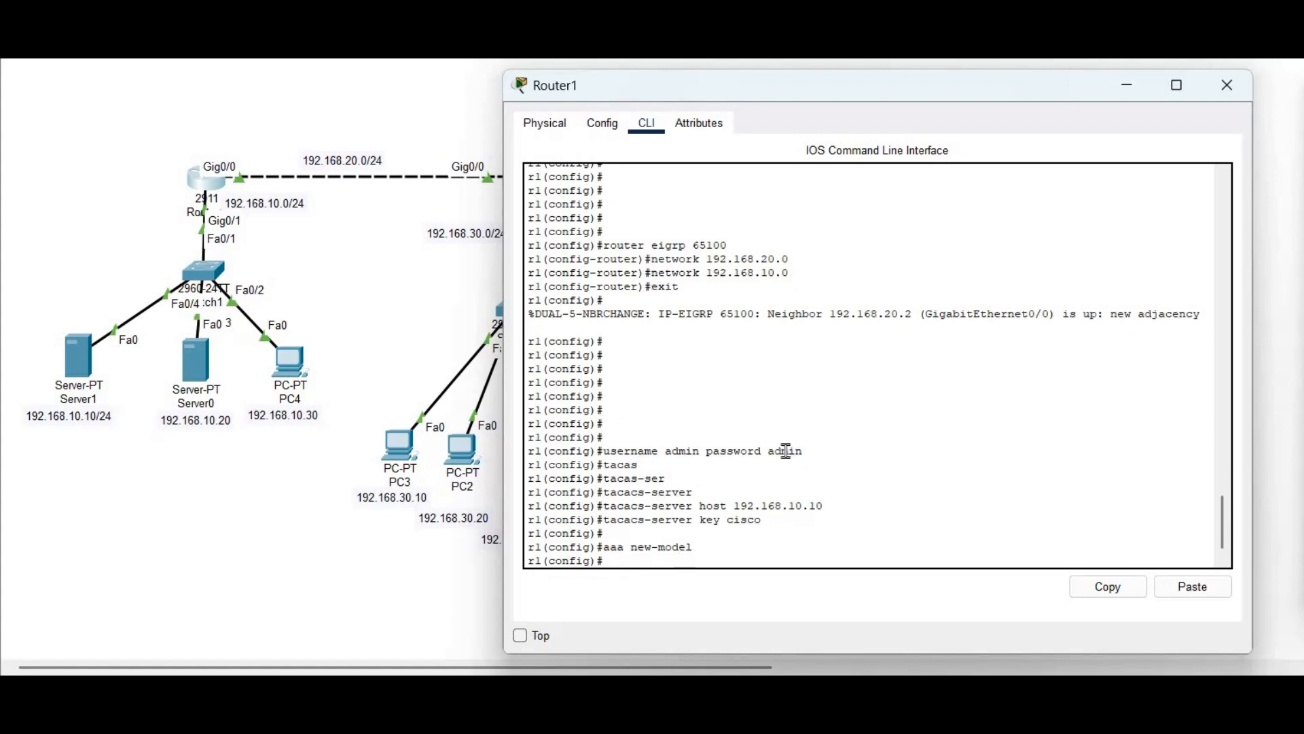
type("aaa authentication login")
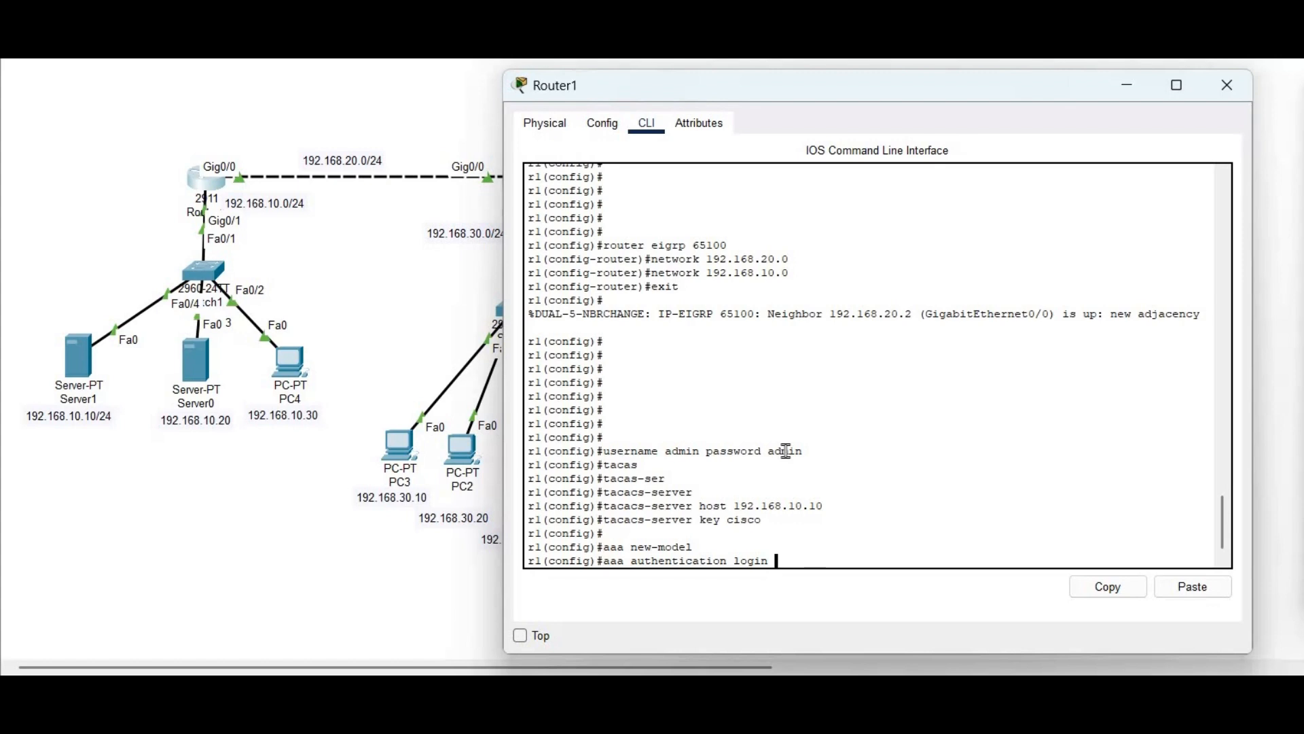
type(" ?")
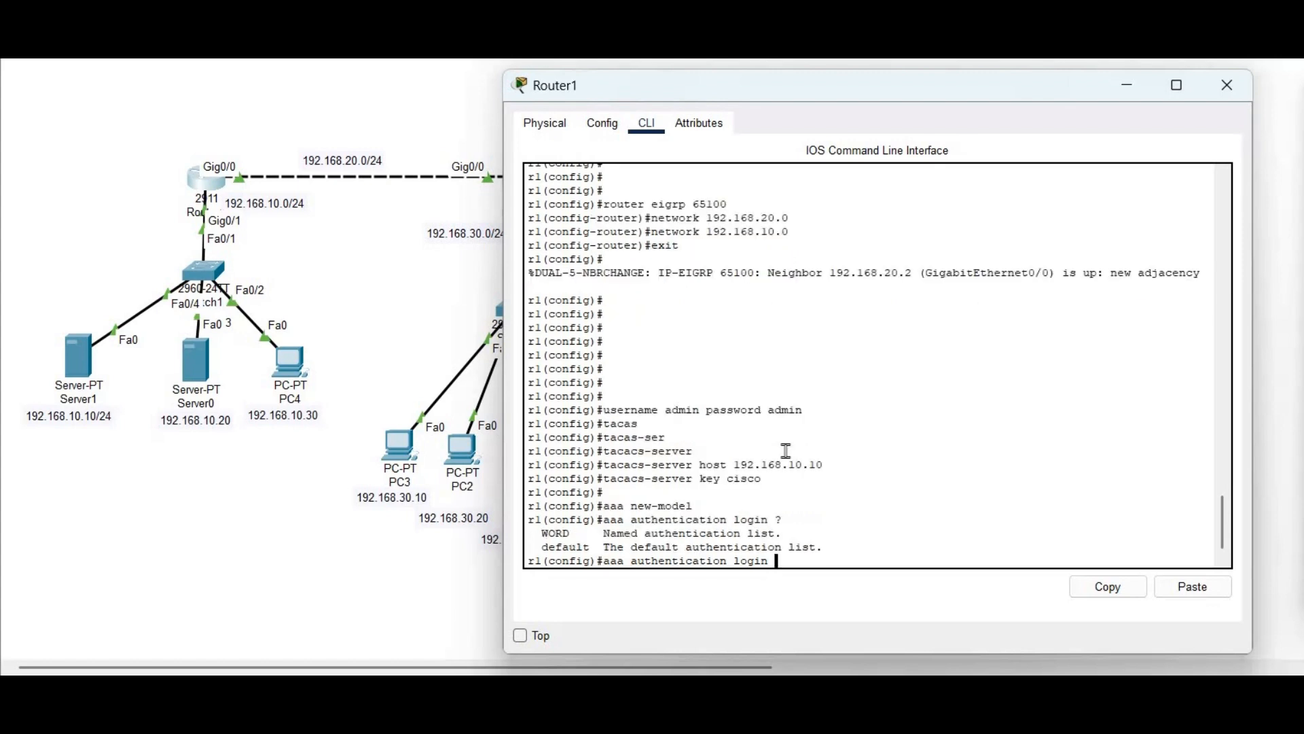
type("cisco ")
type("group")
type(" ?")
type("t")
key("Tab")
type("local")
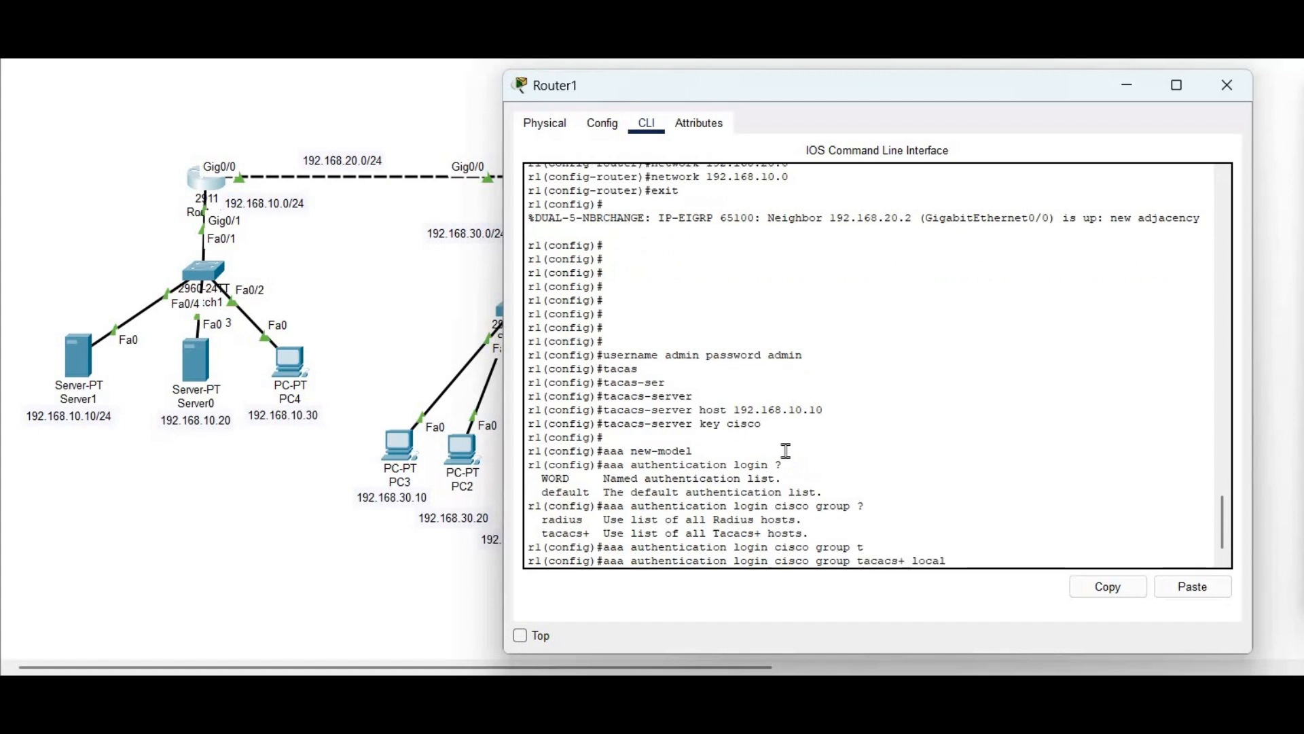
key("Return")
key("Return")
key("Return")
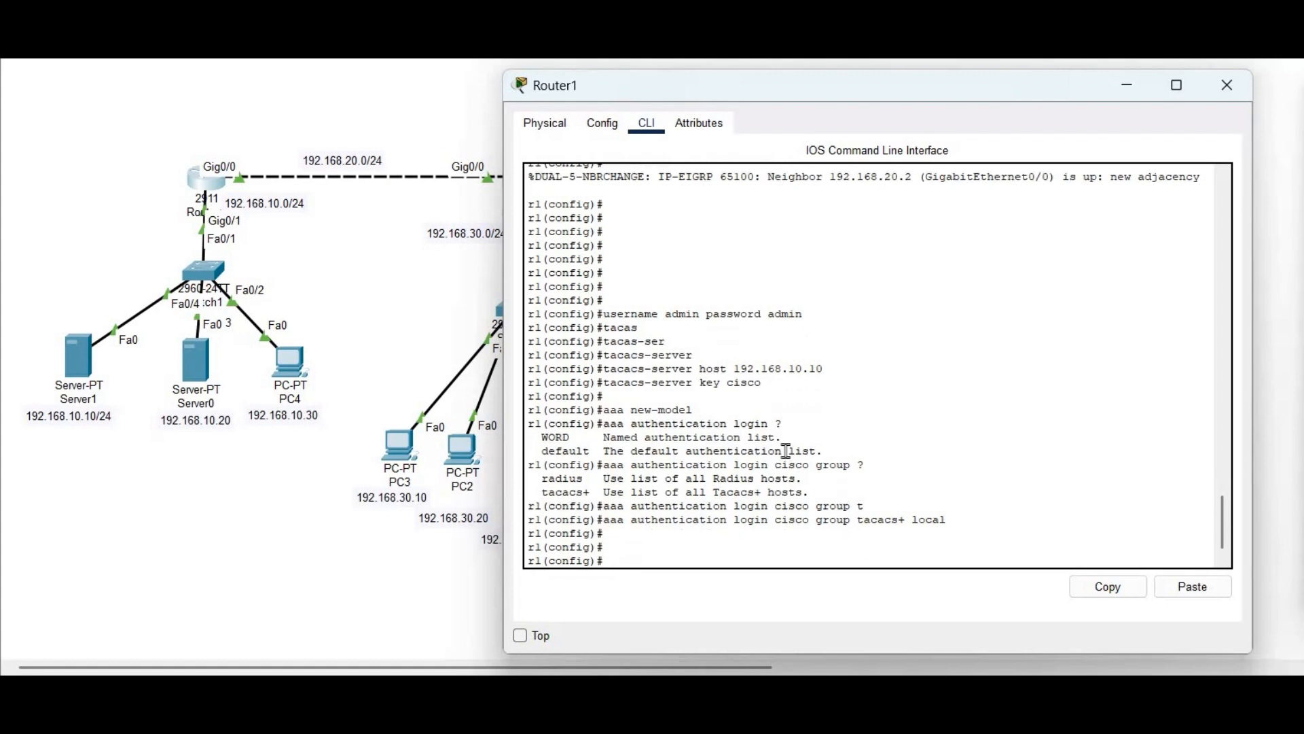
Set vty lines 0 4 to no login
type("line v")
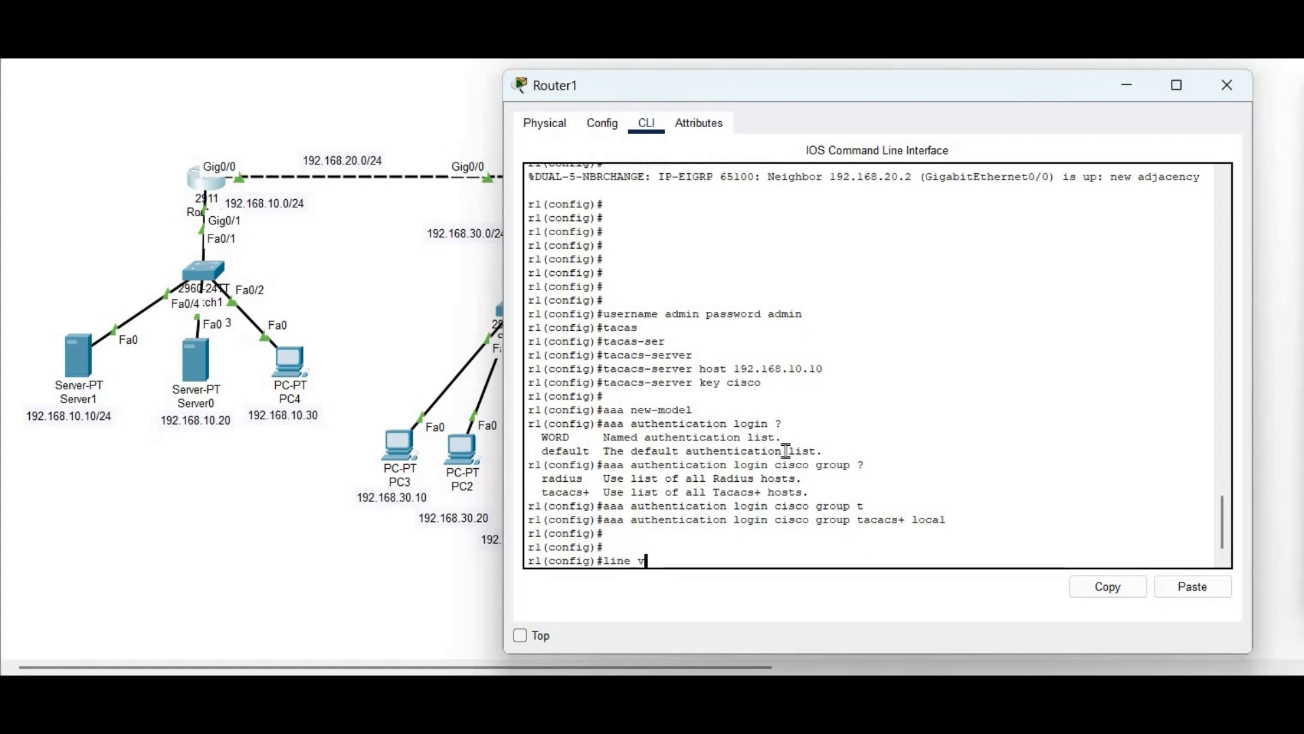
type("ty 0 4")
key("Return")
type("no lo")
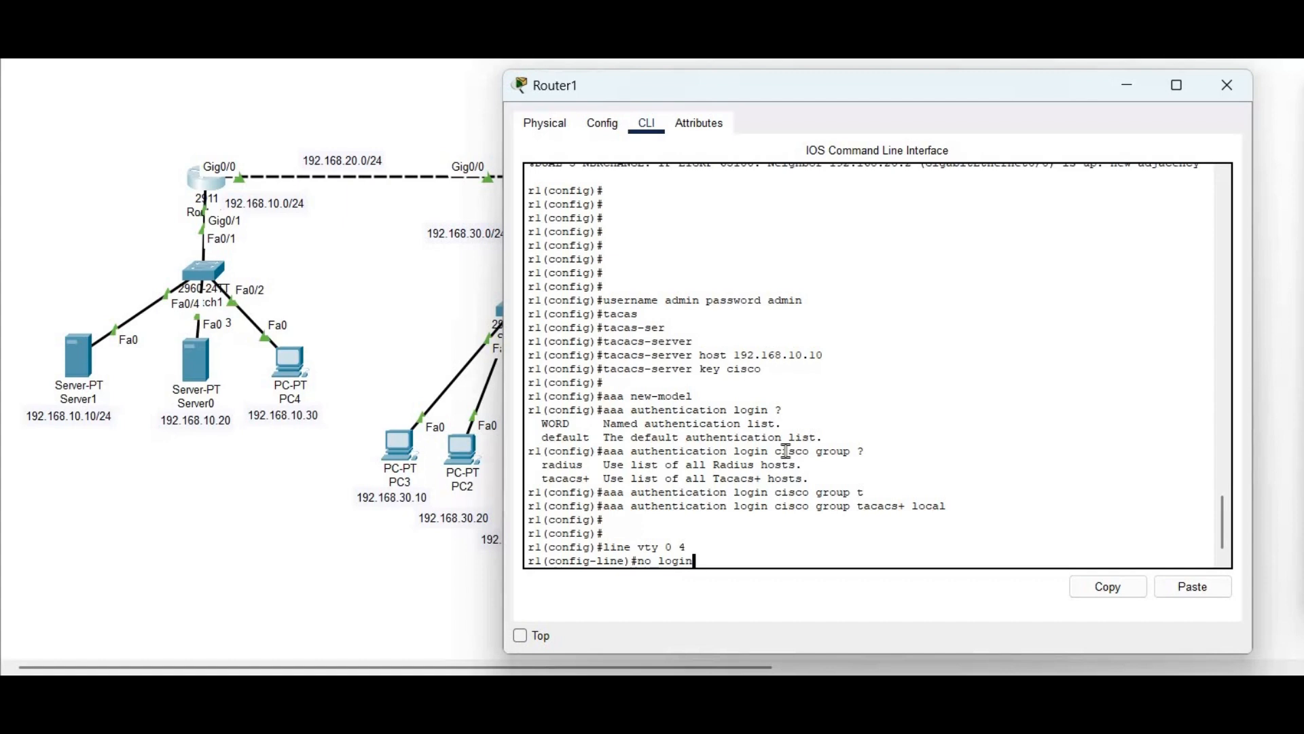
type("gin")
key("Return")
key("Return")
type("exit")
key("Return")
key("Return")
Apply login authentication cisco to console 0 and exit configuration mode
type("line console")
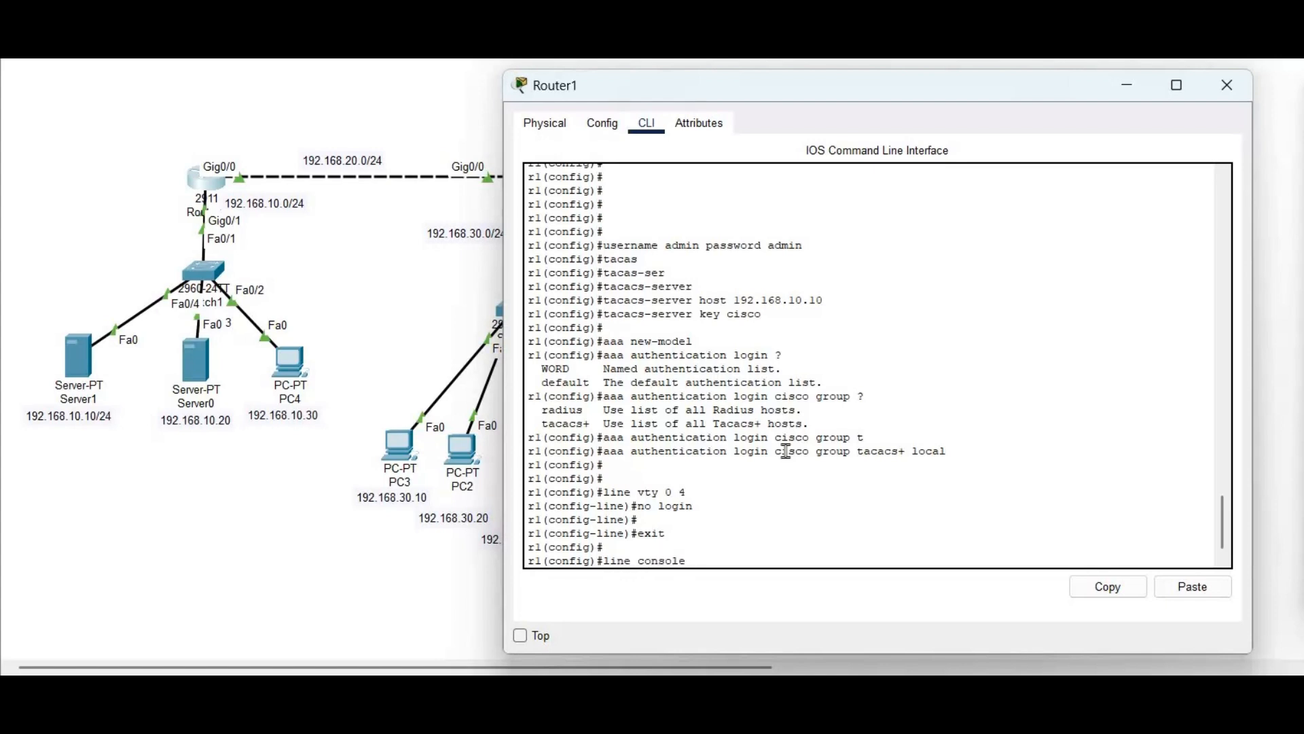
type(" 0")
key("Return")
type("login authentication cis")
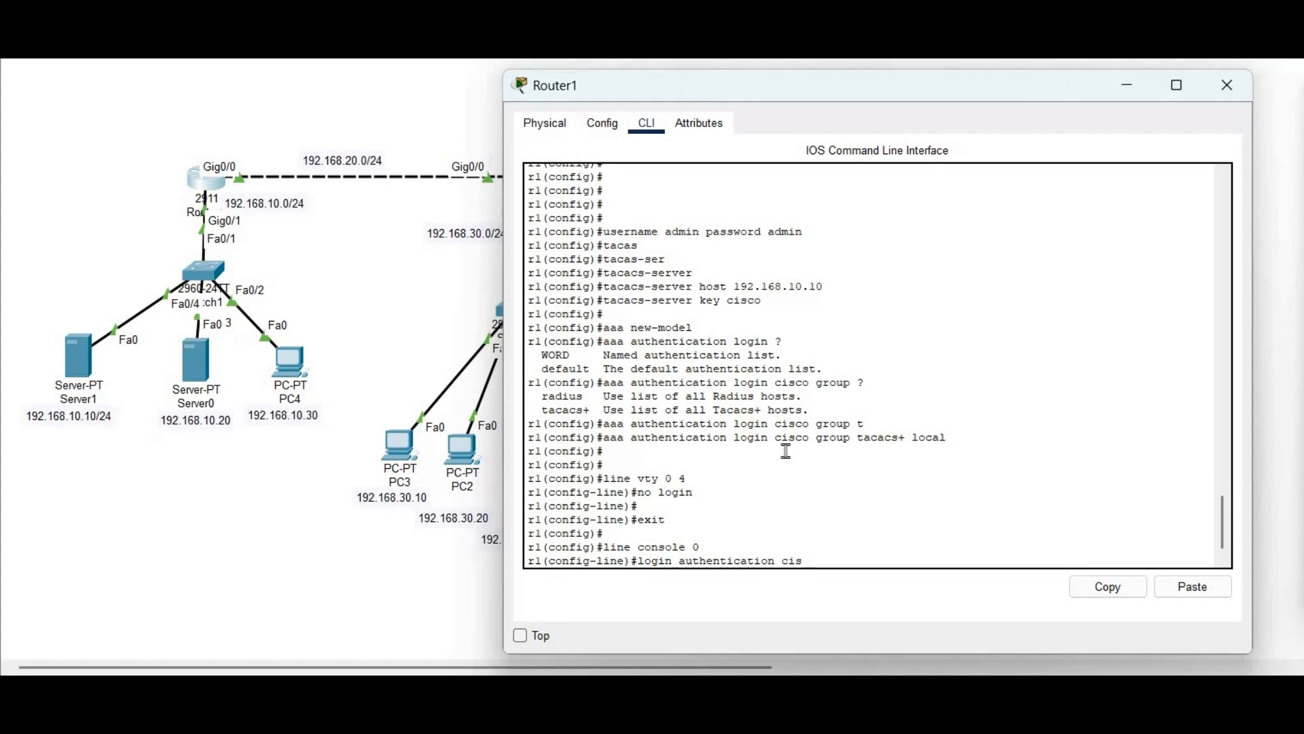
type("co")
key("Return")
type("exit")
key("Return")
type("exit")
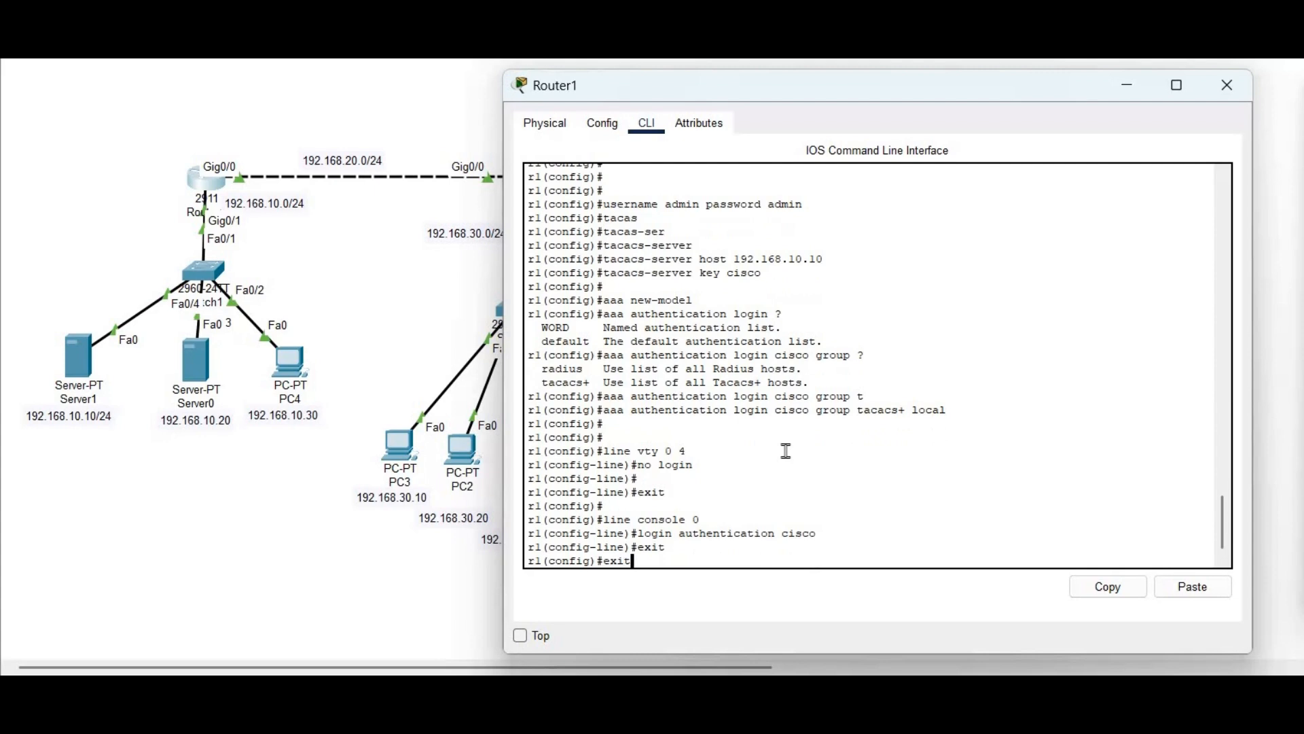
key("Return")
key("Return")
key("Return")
key("Return")
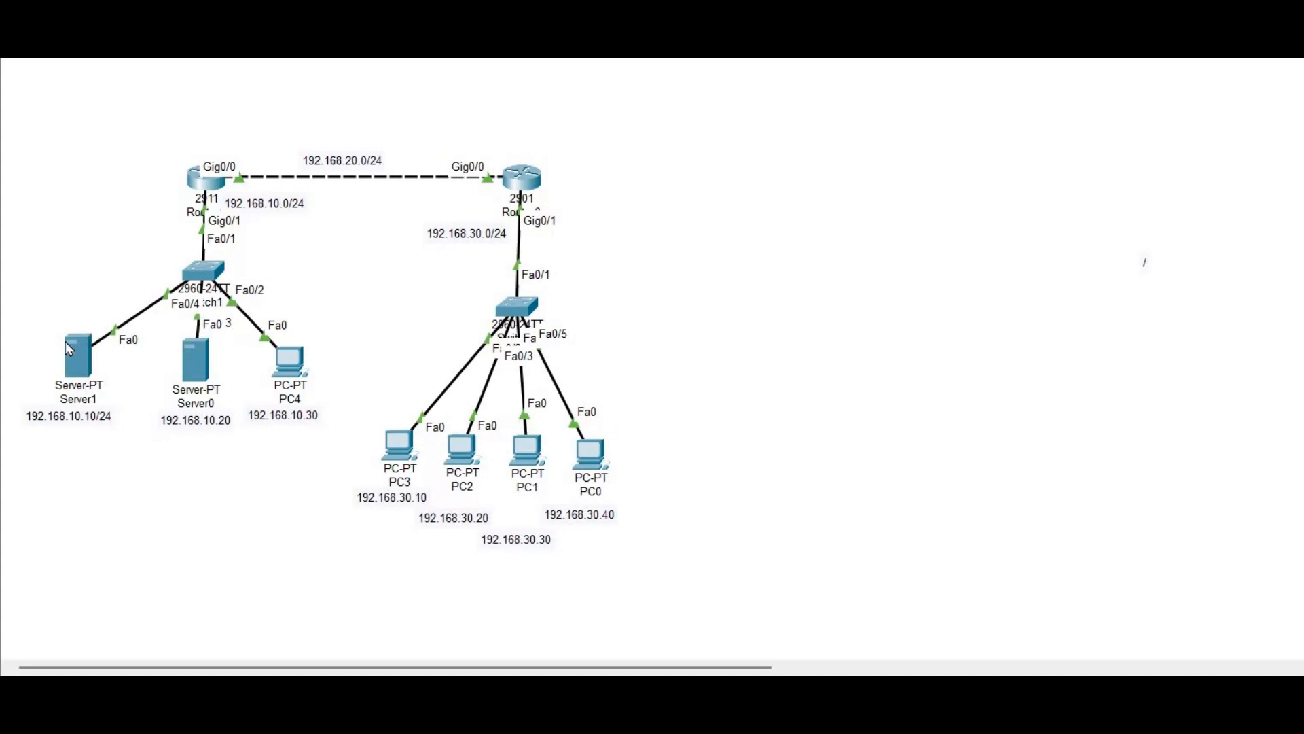
Turn on Server1's AAA service and add client r1 at 192.168.10.1, type Tacacs, with the shared key
left_click(69, 347)
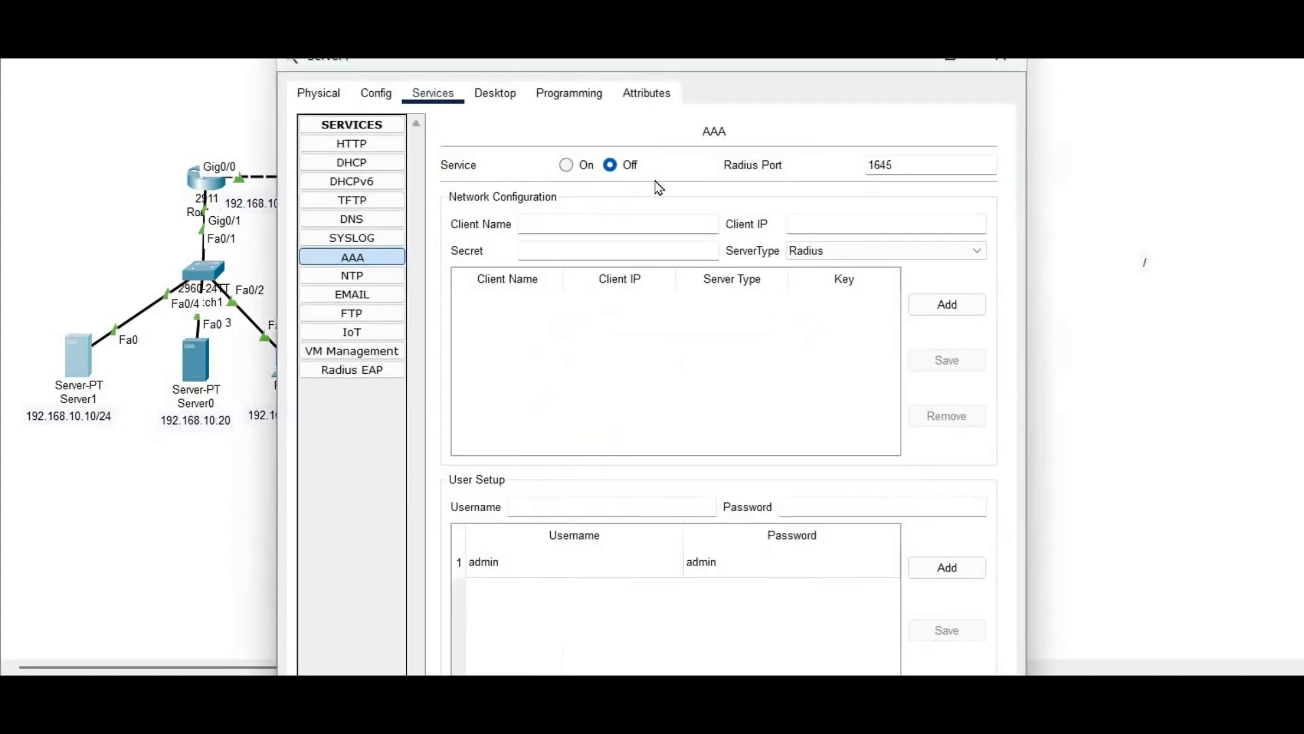
left_click(571, 166)
left_click(558, 225)
type("r1")
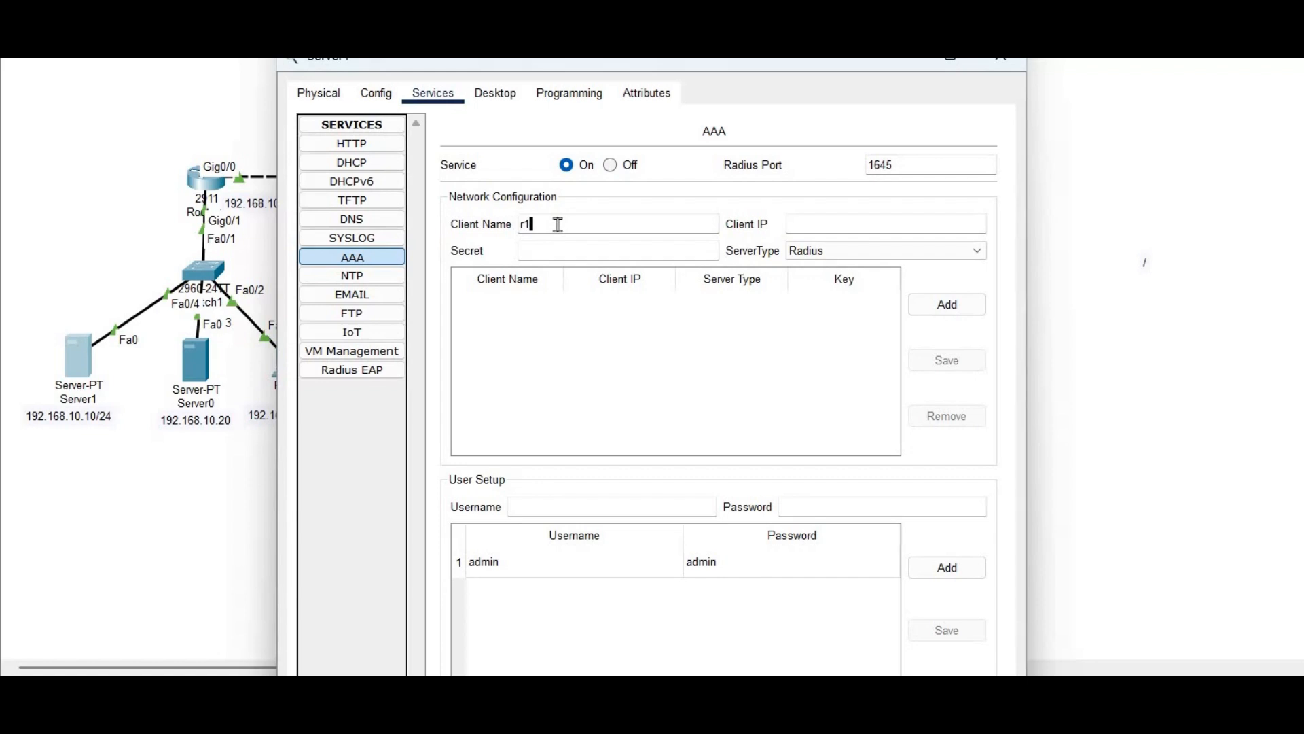
left_click(845, 228)
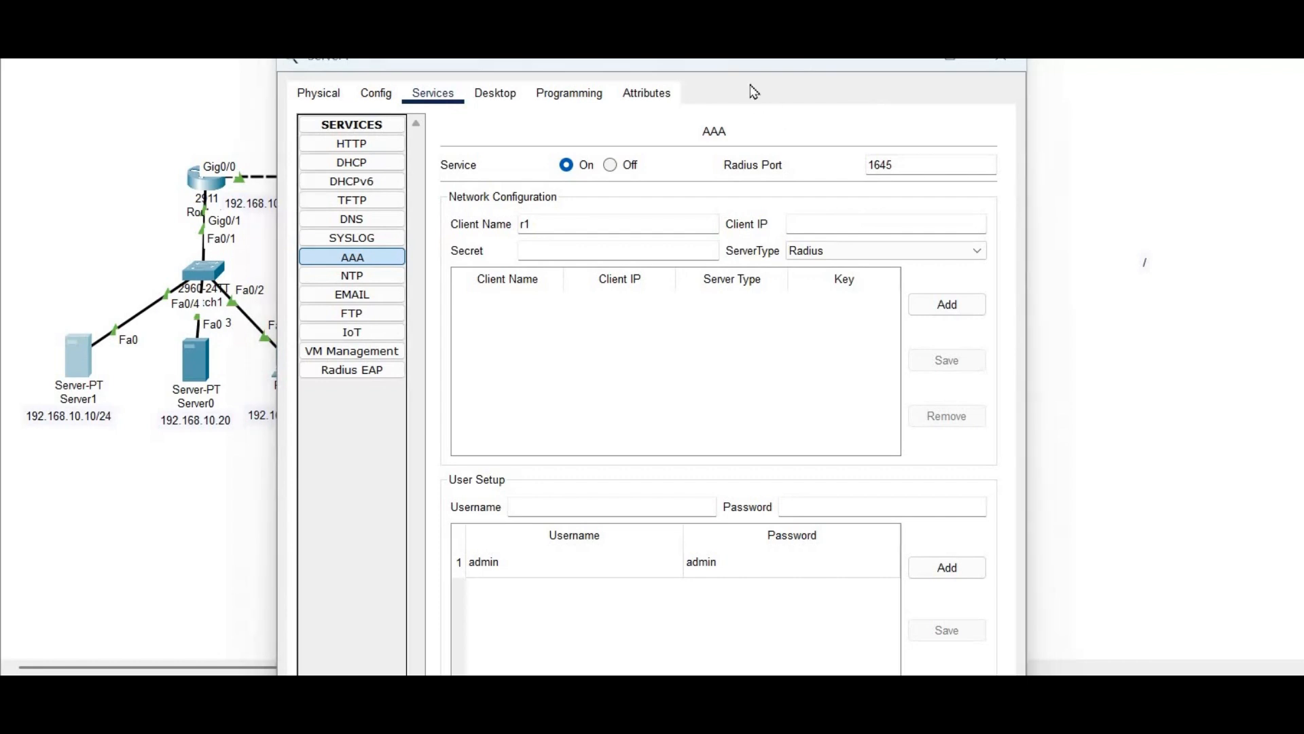
left_click_drag(737, 65, 980, 92)
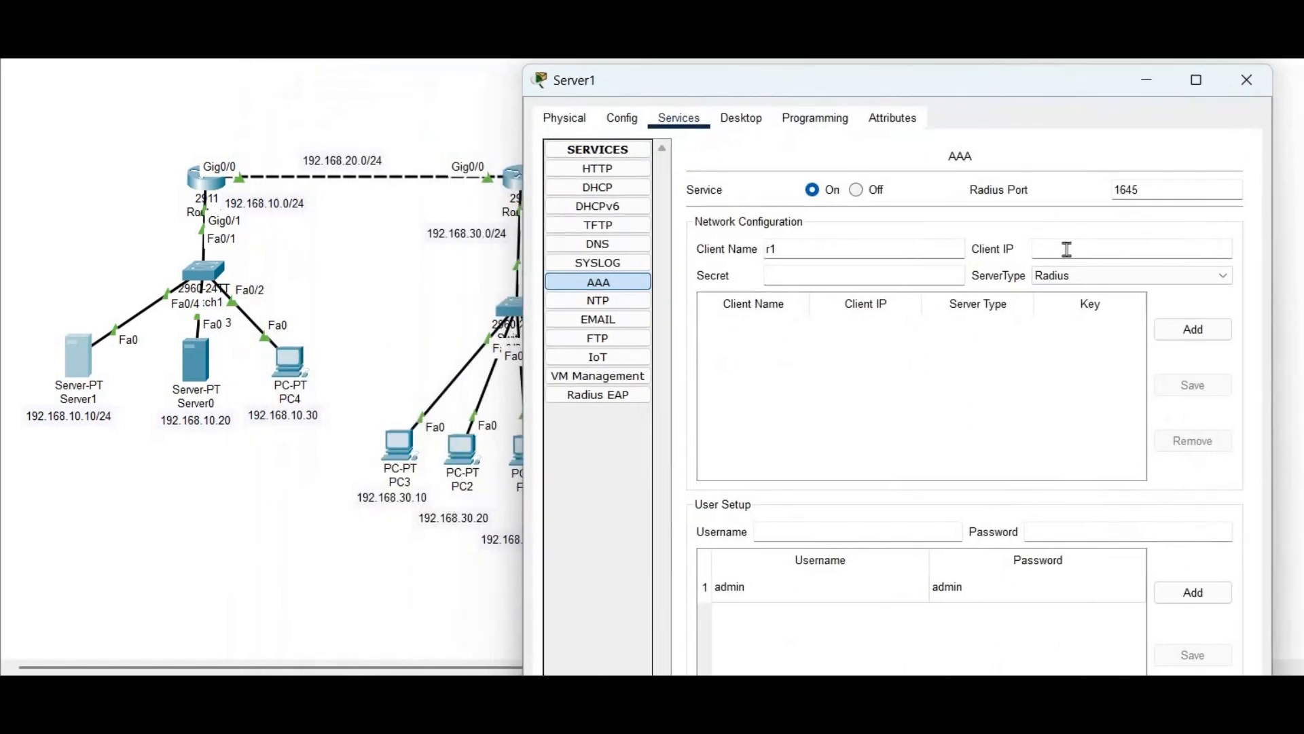
type("192.168.10.1")
left_click(866, 274)
type("cisco")
left_click(1064, 276)
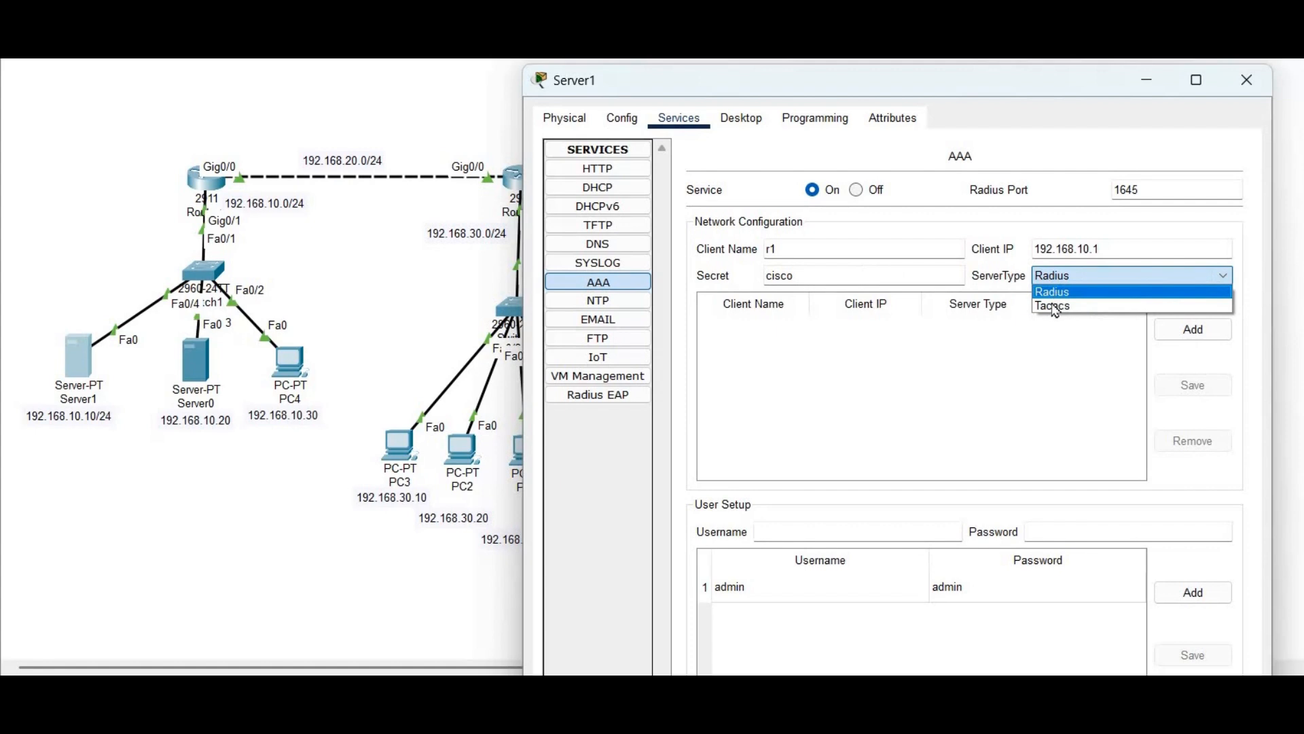
left_click(1083, 311)
left_click(1197, 331)
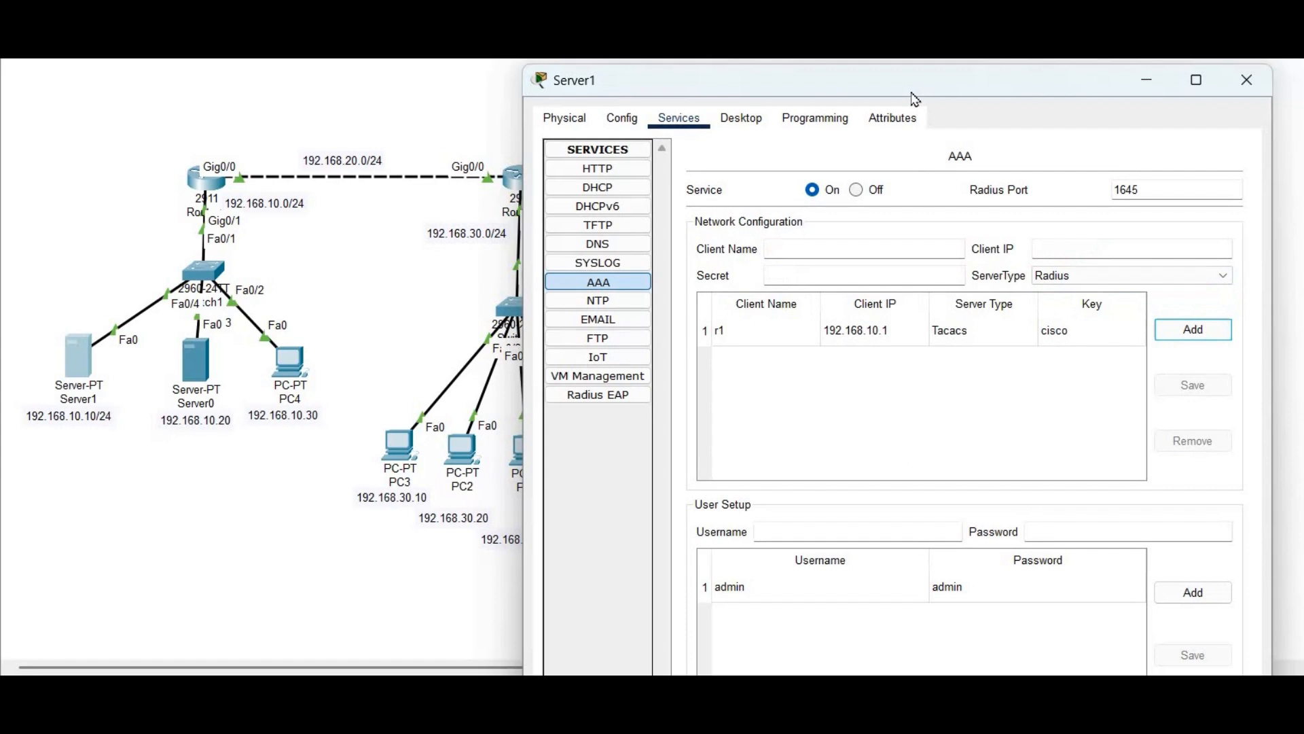
left_click_drag(876, 80, 884, 31)
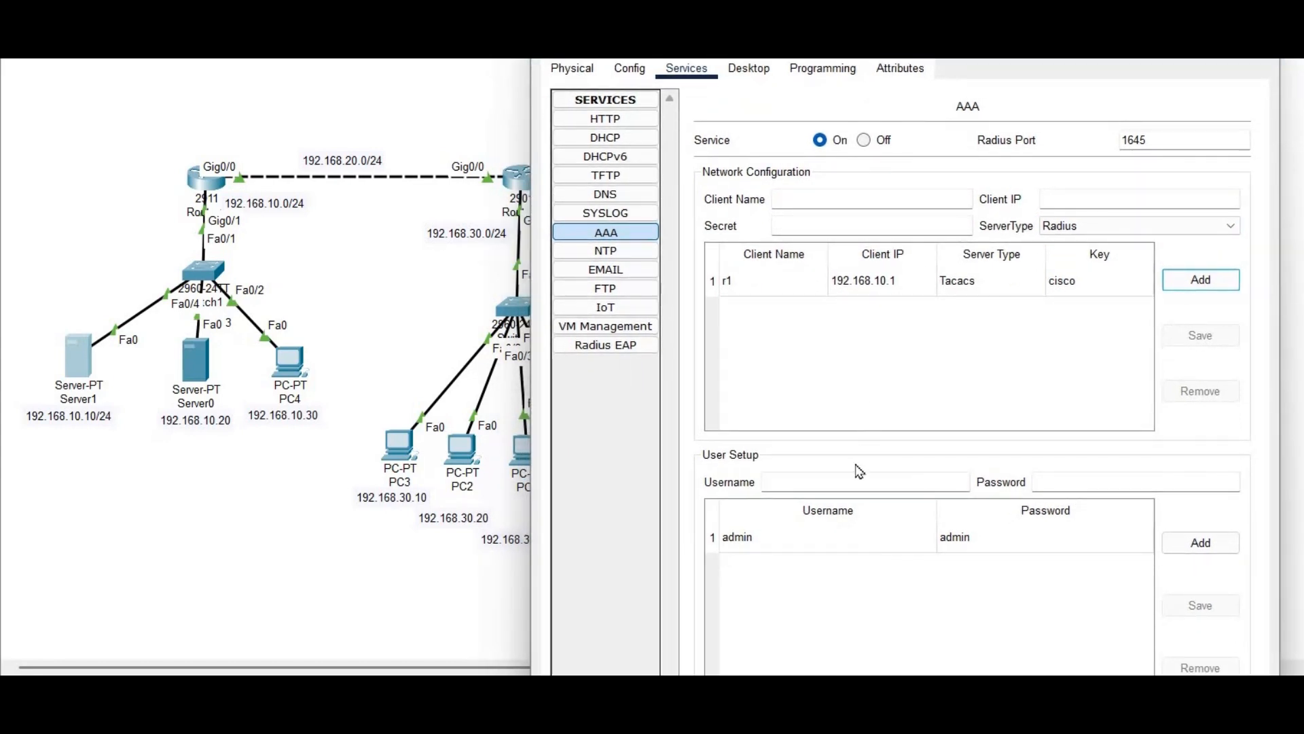
Remove the old admin entry from Server1's user list and re-add the admin account
left_click(865, 547)
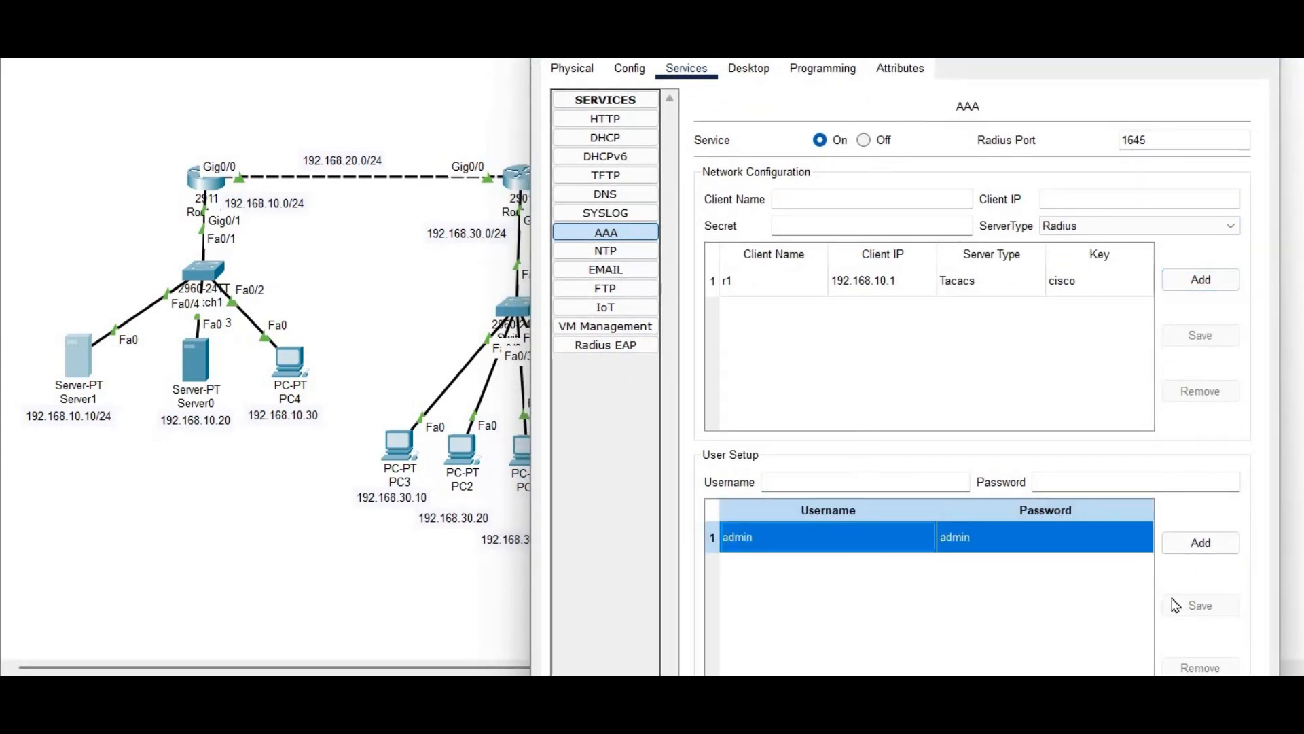
left_click(1196, 667)
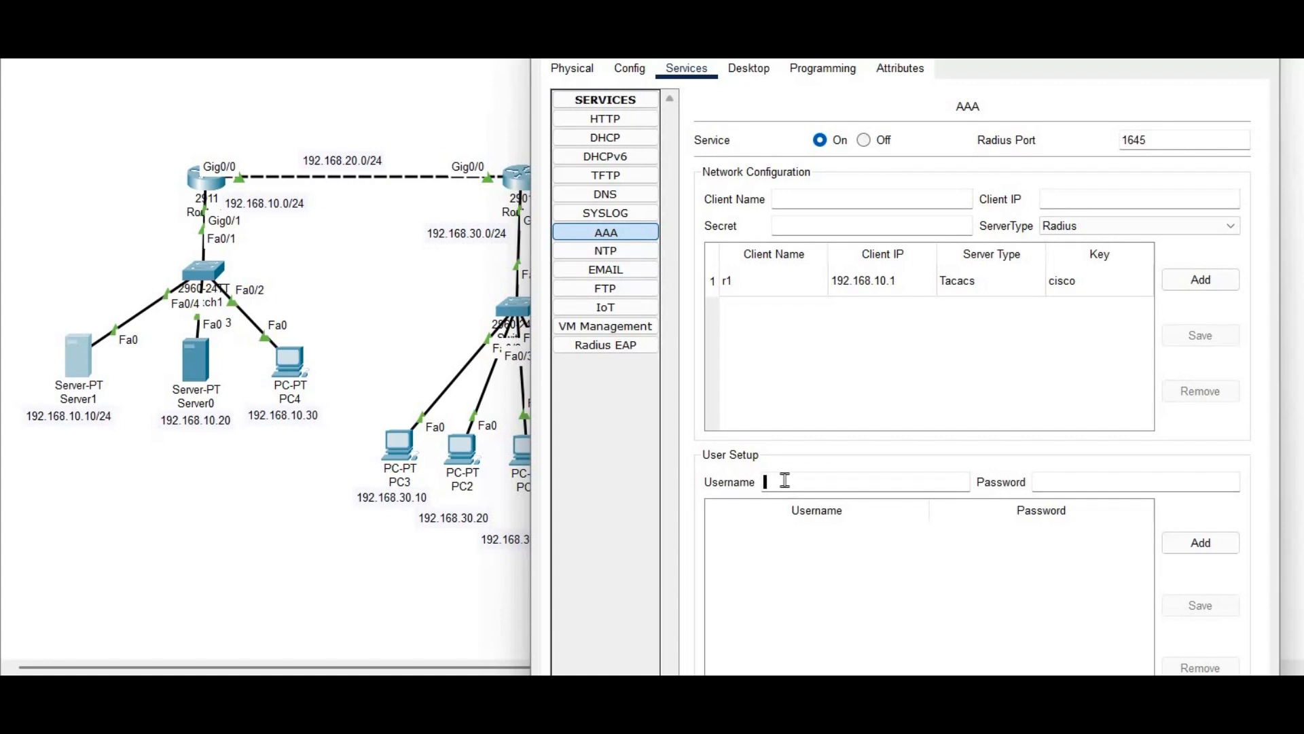
type("admin")
left_click(1094, 480)
type("admin")
left_click(1210, 543)
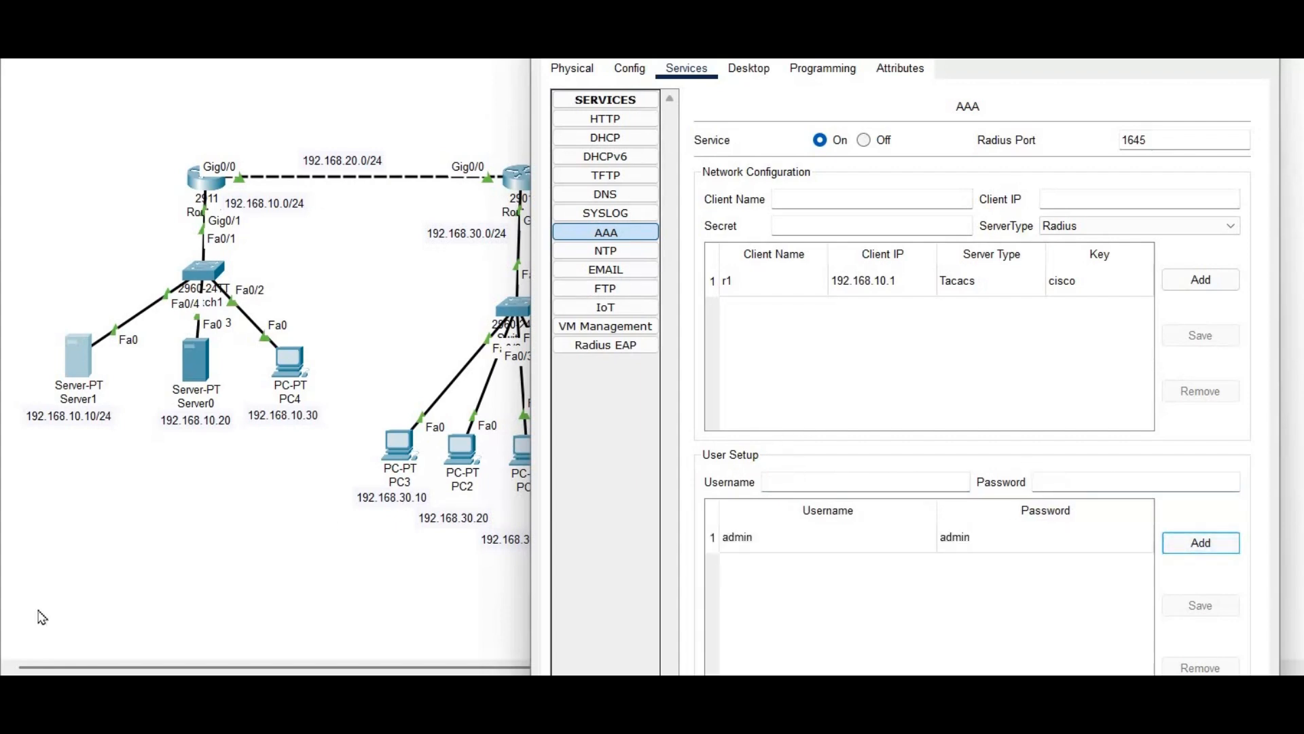
Add three more user accounts, each with a password matching its username
left_click(839, 477)
type("m1")
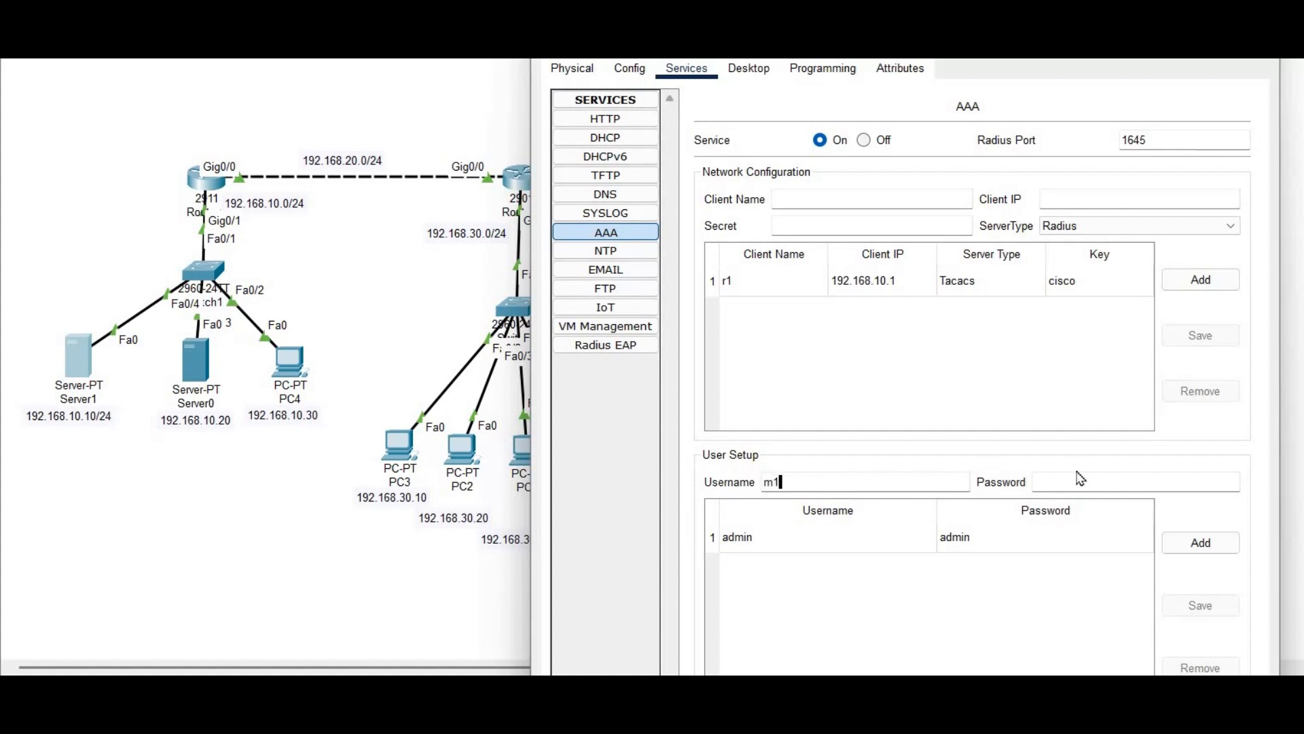
left_click(1076, 483)
type("m1")
left_click(1201, 544)
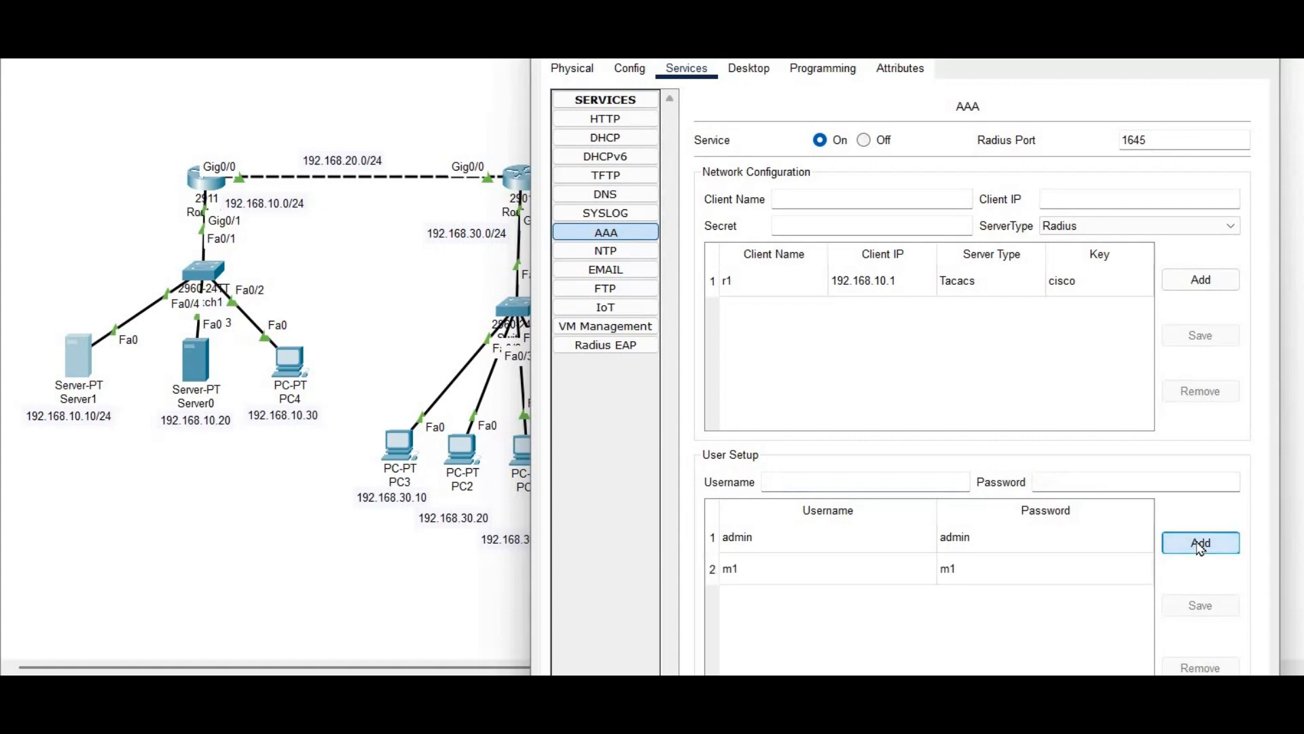
left_click(855, 483)
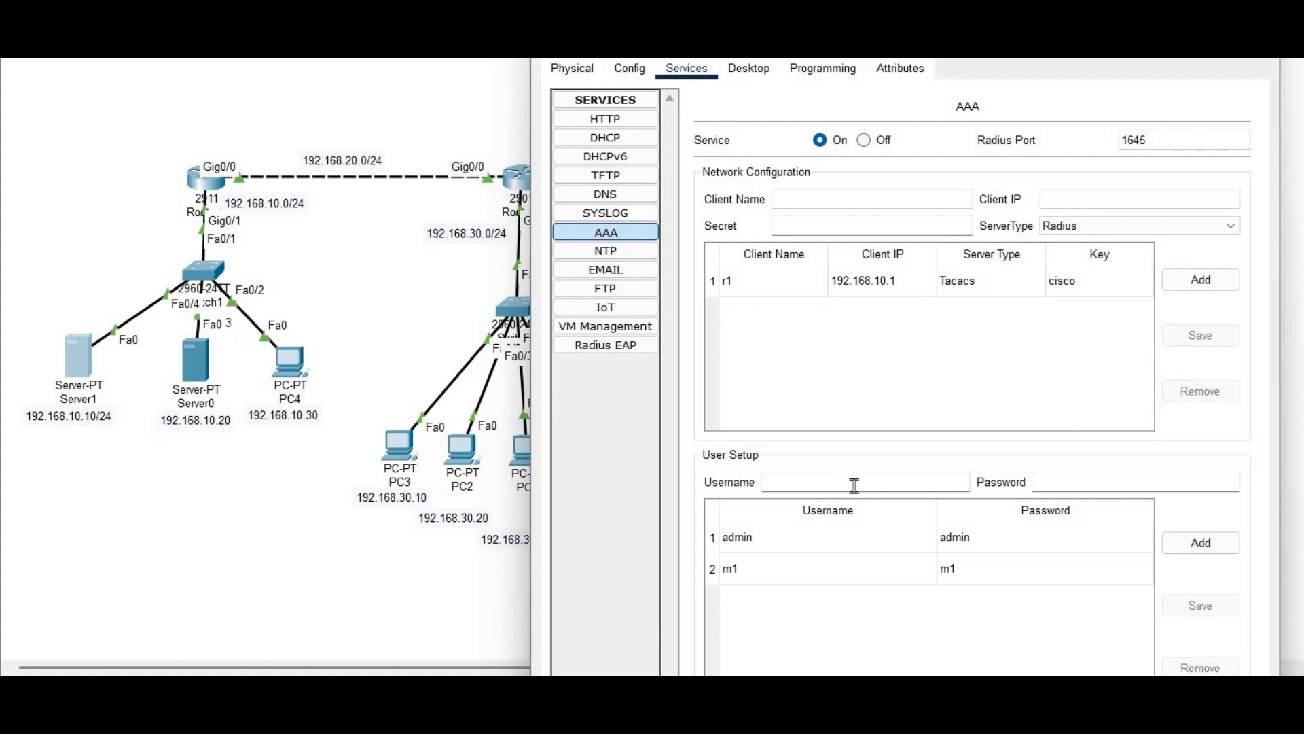
type("edgar")
left_click(1078, 485)
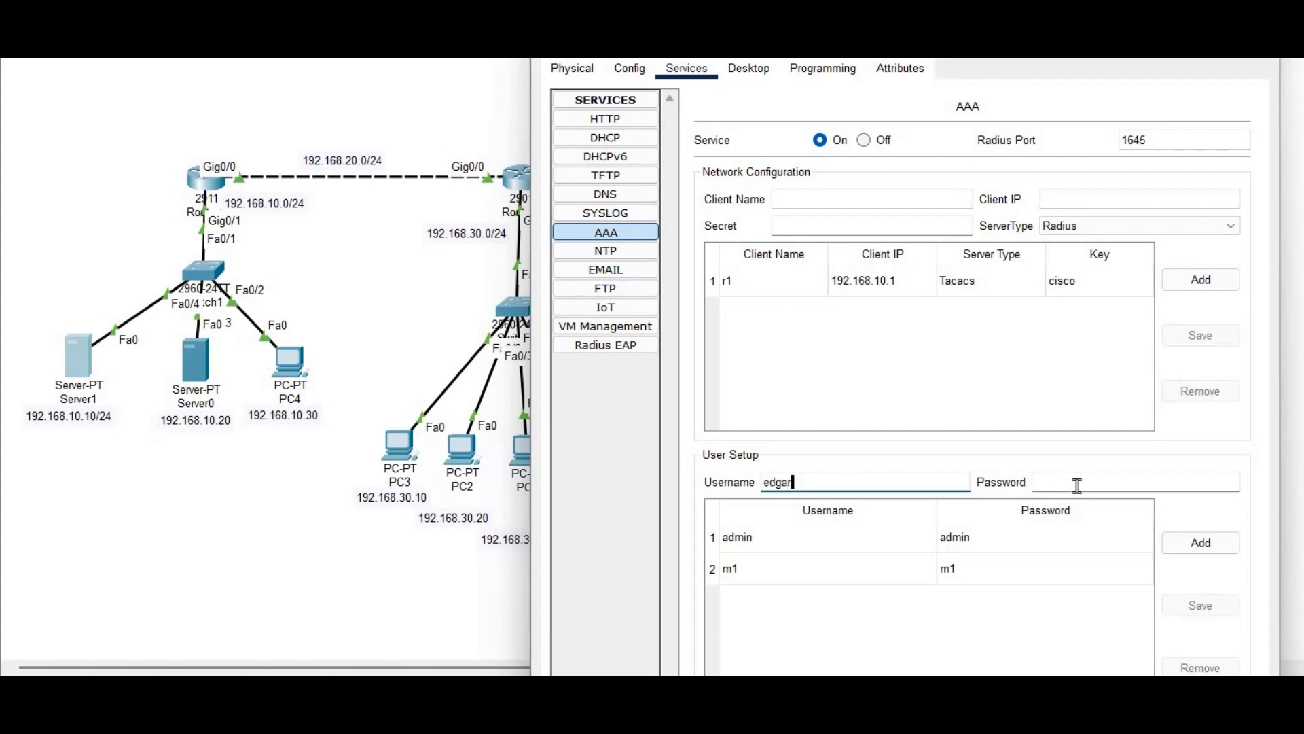
type("edgar")
left_click(1200, 543)
left_click(845, 478)
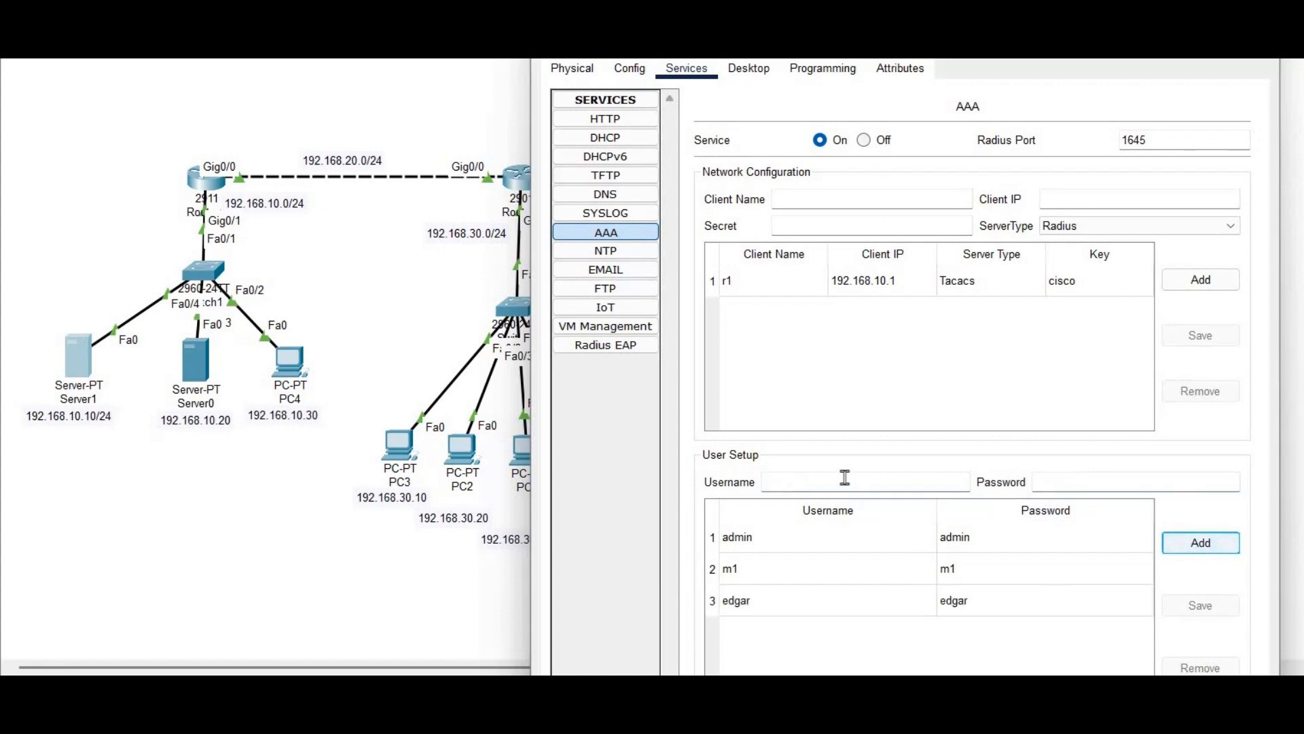
type("internet")
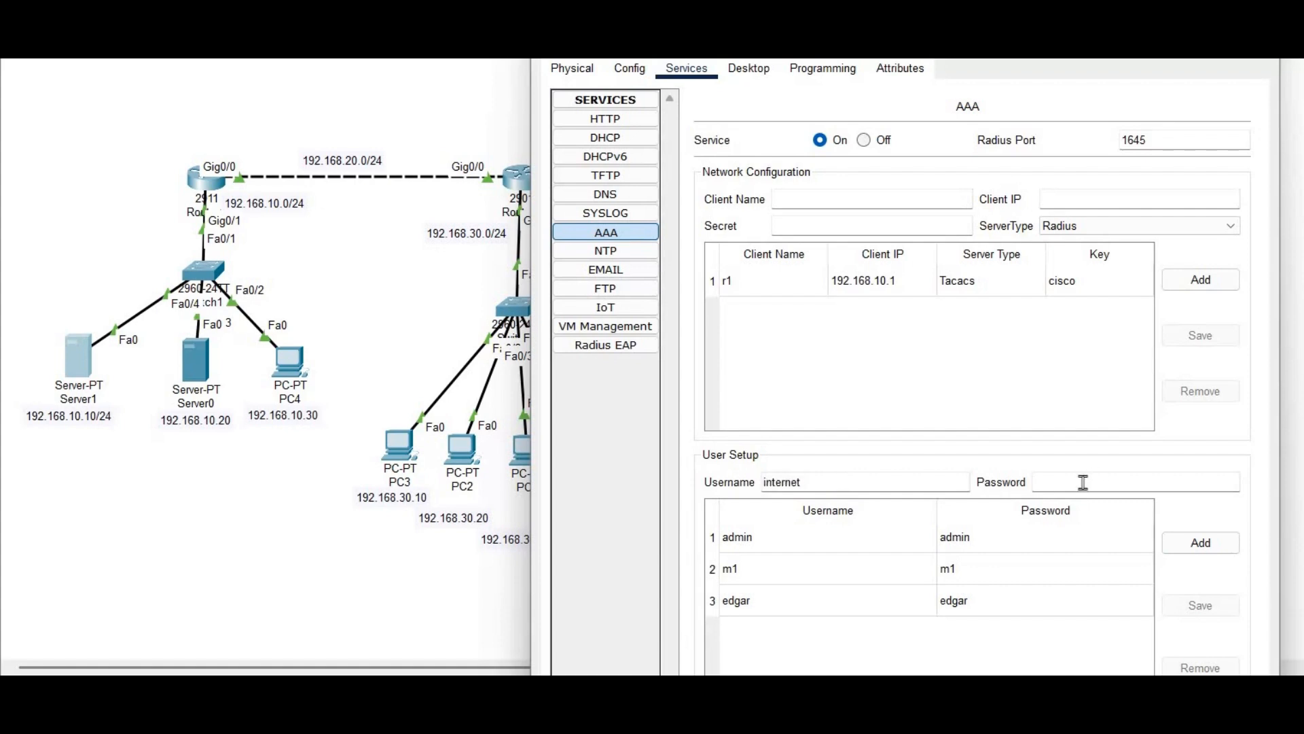
left_click(1084, 483)
type("internet")
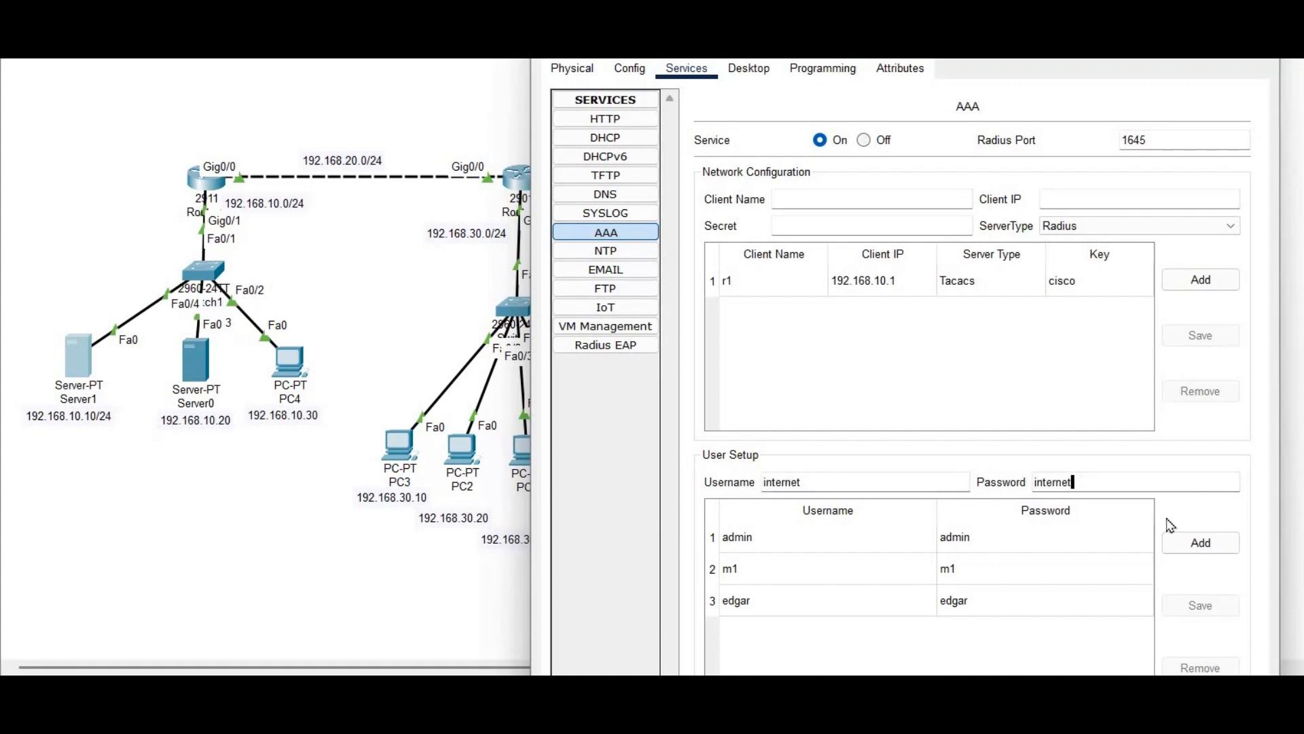
left_click(1203, 551)
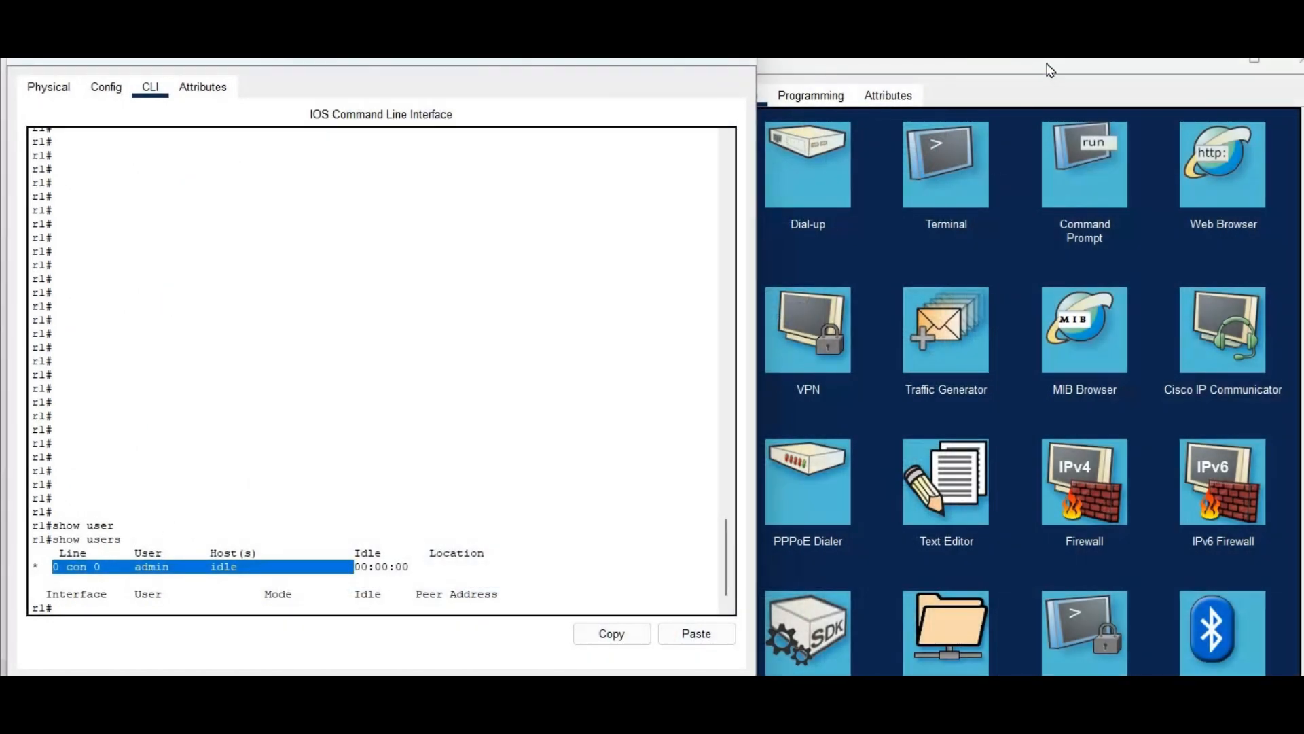
From PC4's Telnet / SSH Client, connect via Telnet to 192.168.10.1
left_click(973, 408)
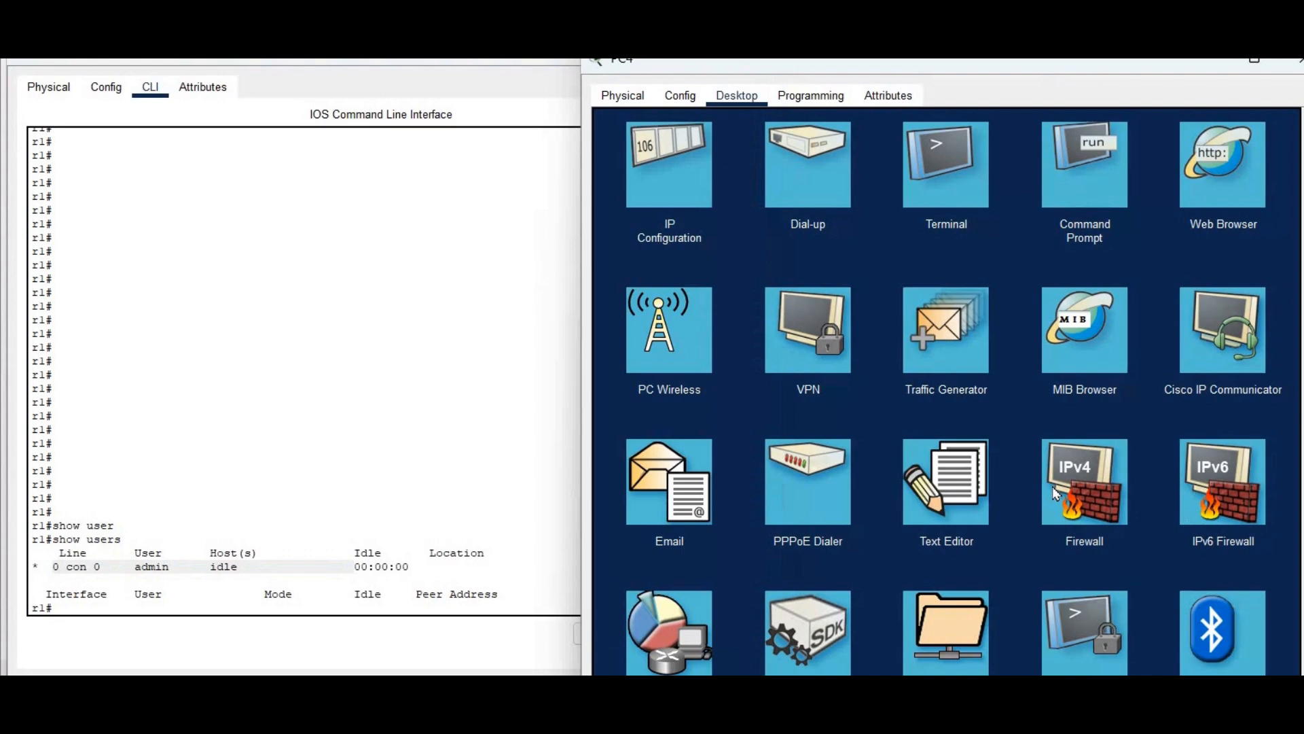
scroll(1055, 494, "down", 2)
left_click(1082, 520)
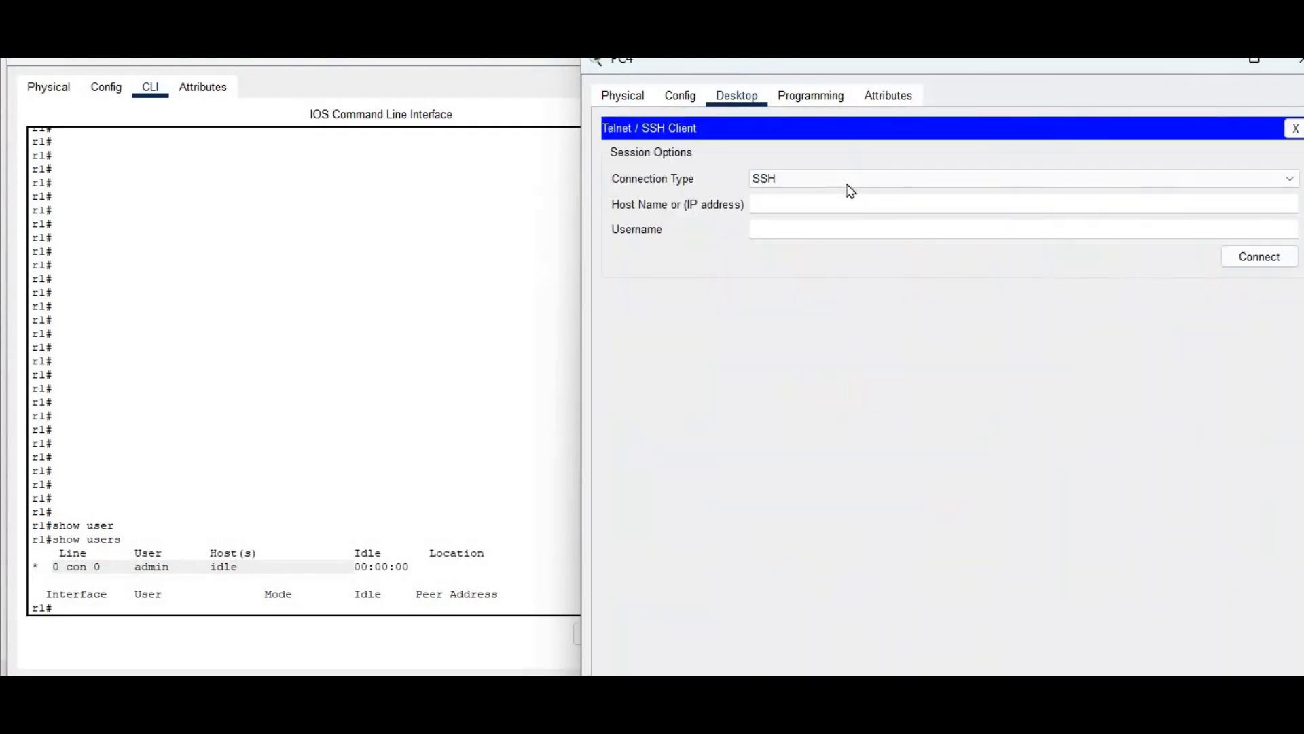
left_click(848, 181)
left_click(841, 204)
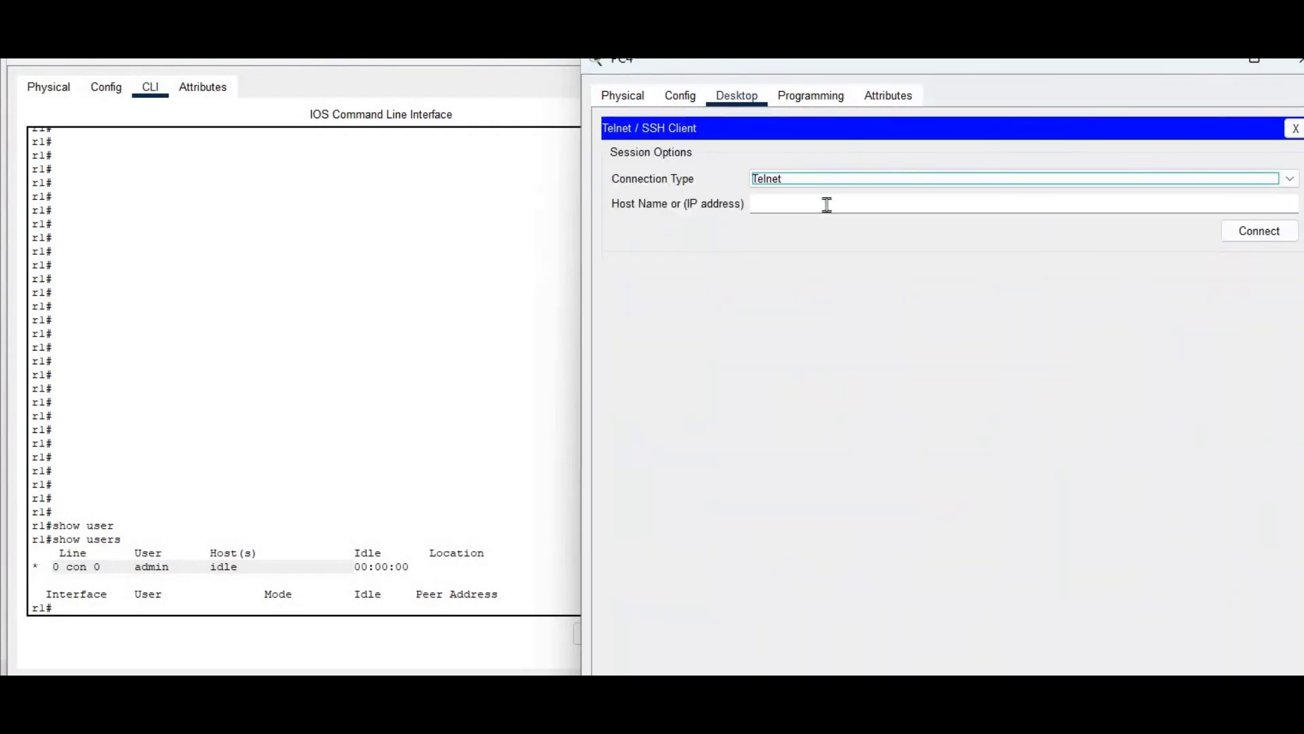
left_click(827, 205)
type("192.1")
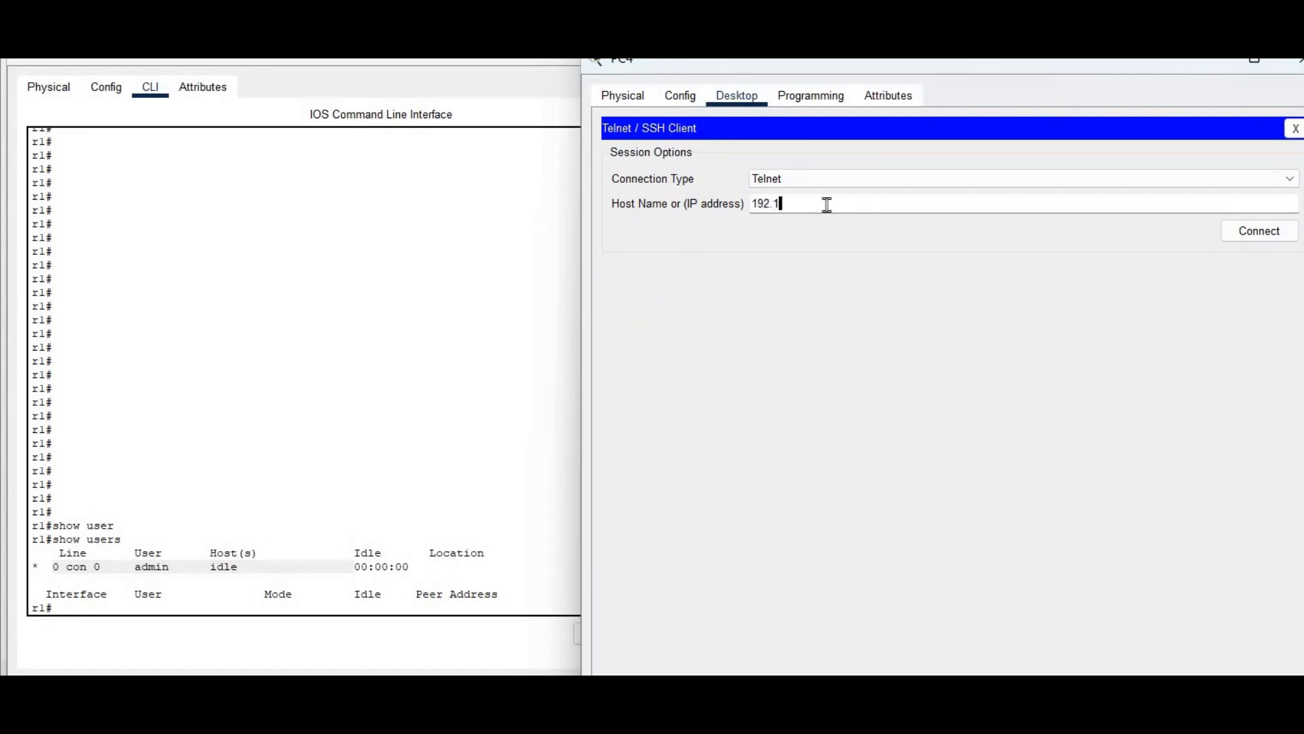
type("68.10.1")
left_click(1250, 233)
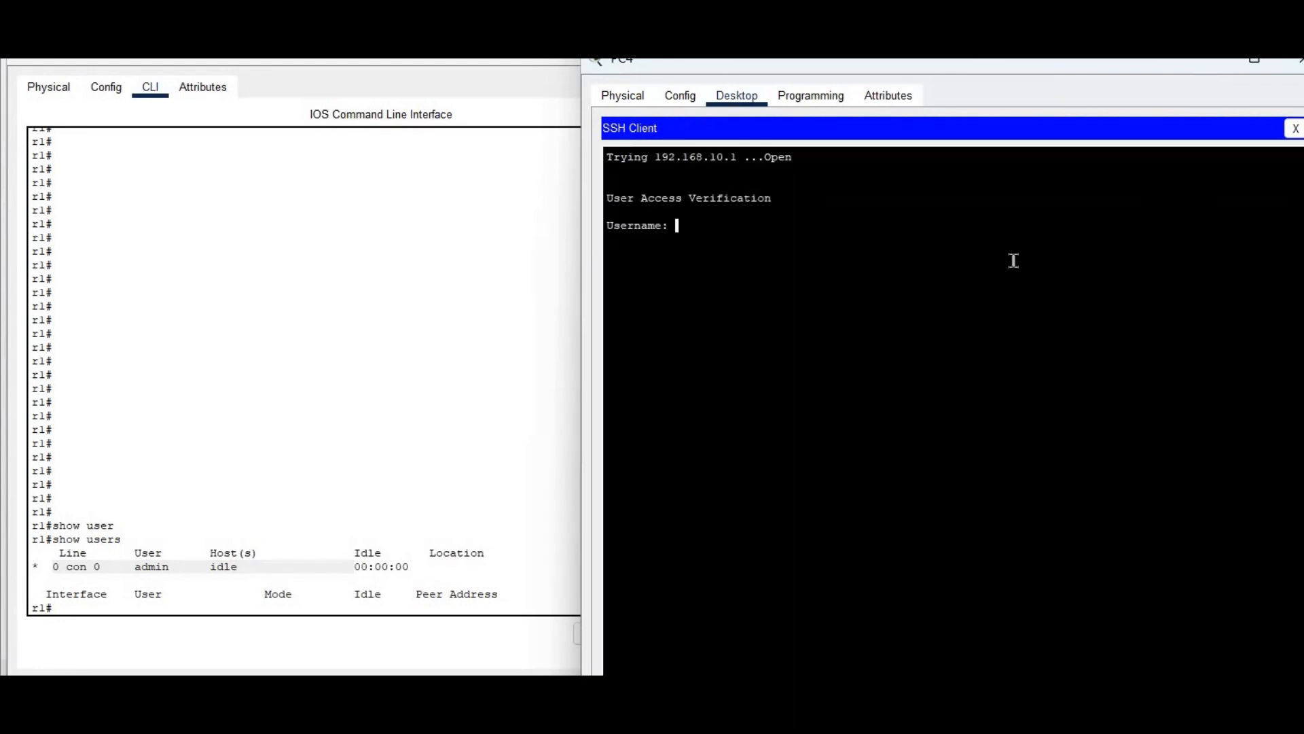
Log in with one of the server's user accounts and run show ip int br
type("edgar")
key("Return")
key("Return")
key("Return")
type("show ip in")
key("Return")
type("s ho")
key("BackSpace")
key("BackSpace")
key("BackSpace")
key("BackSpace")
key("BackSpace")
type("show ip int br")
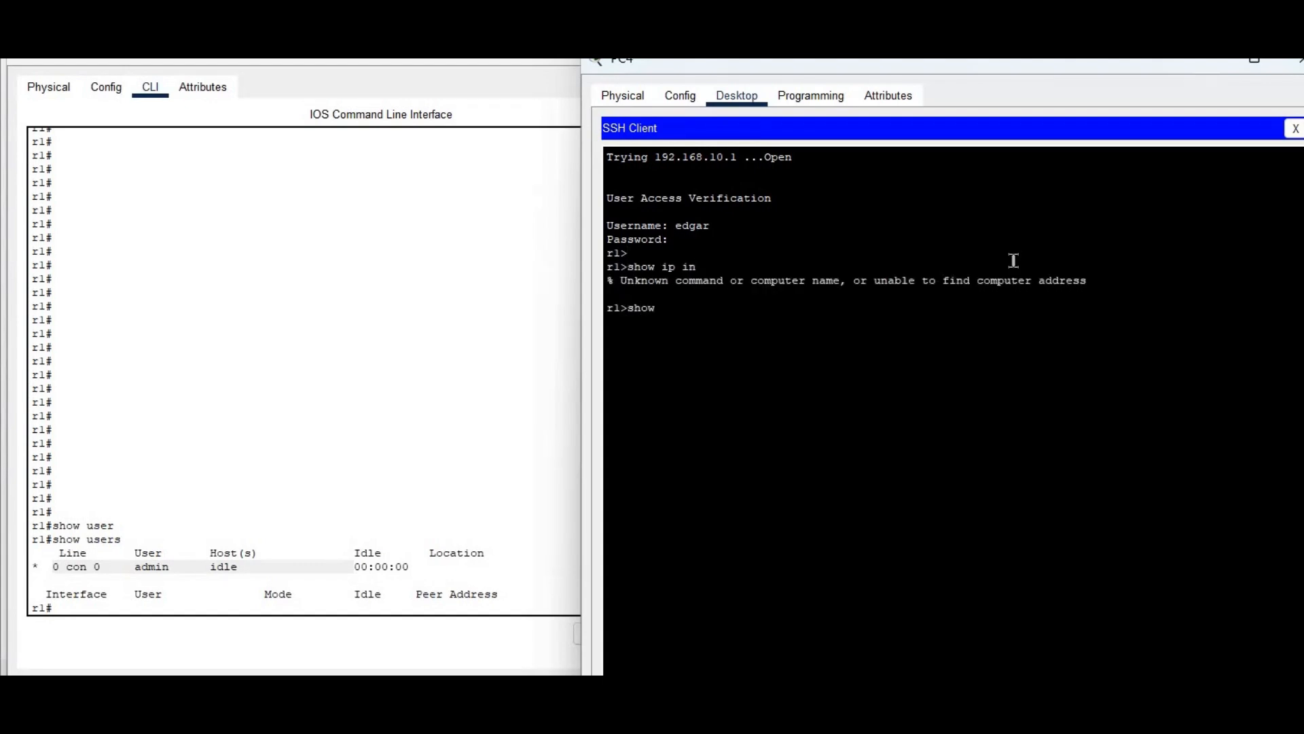
key("Return")
On r1, run show users and highlight the vty session from 192.168.10.30
key("Return")
key("Return")
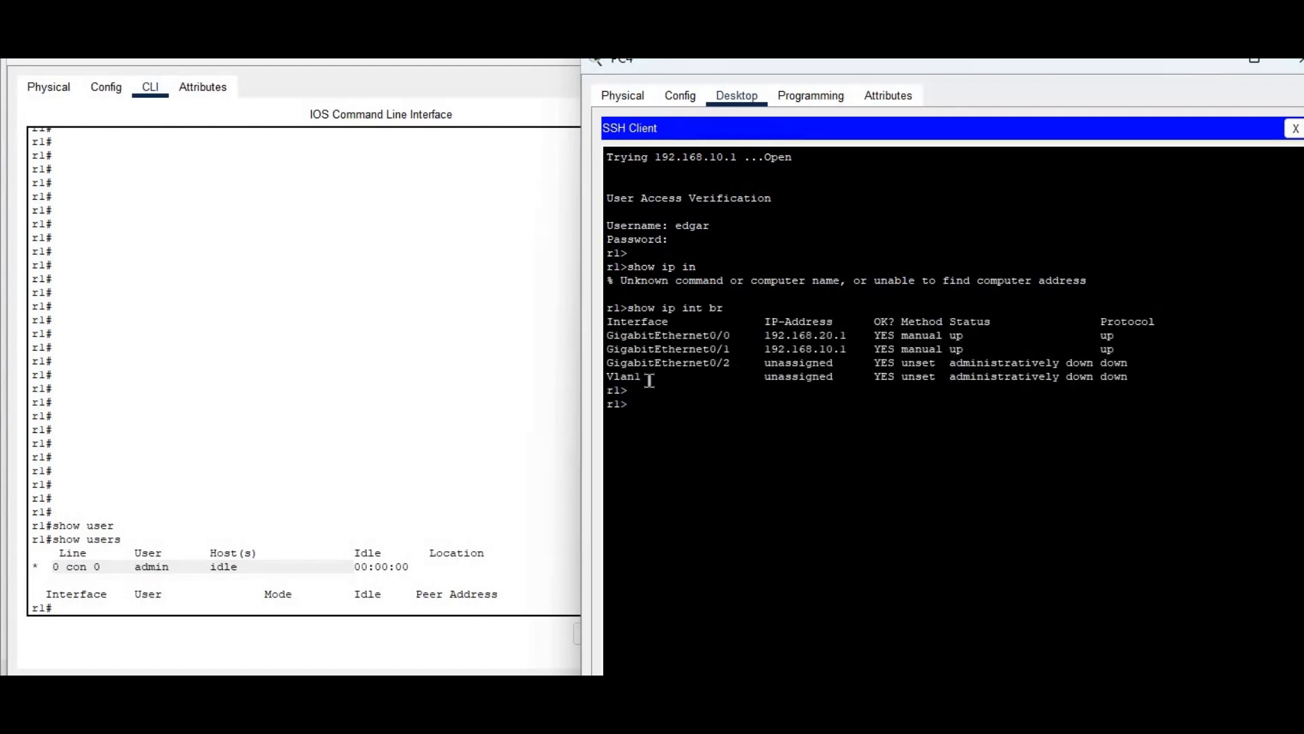
left_click(325, 388)
type("show users")
key("Return")
left_click_drag(45, 568, 305, 570)
left_click_drag(433, 567, 520, 568)
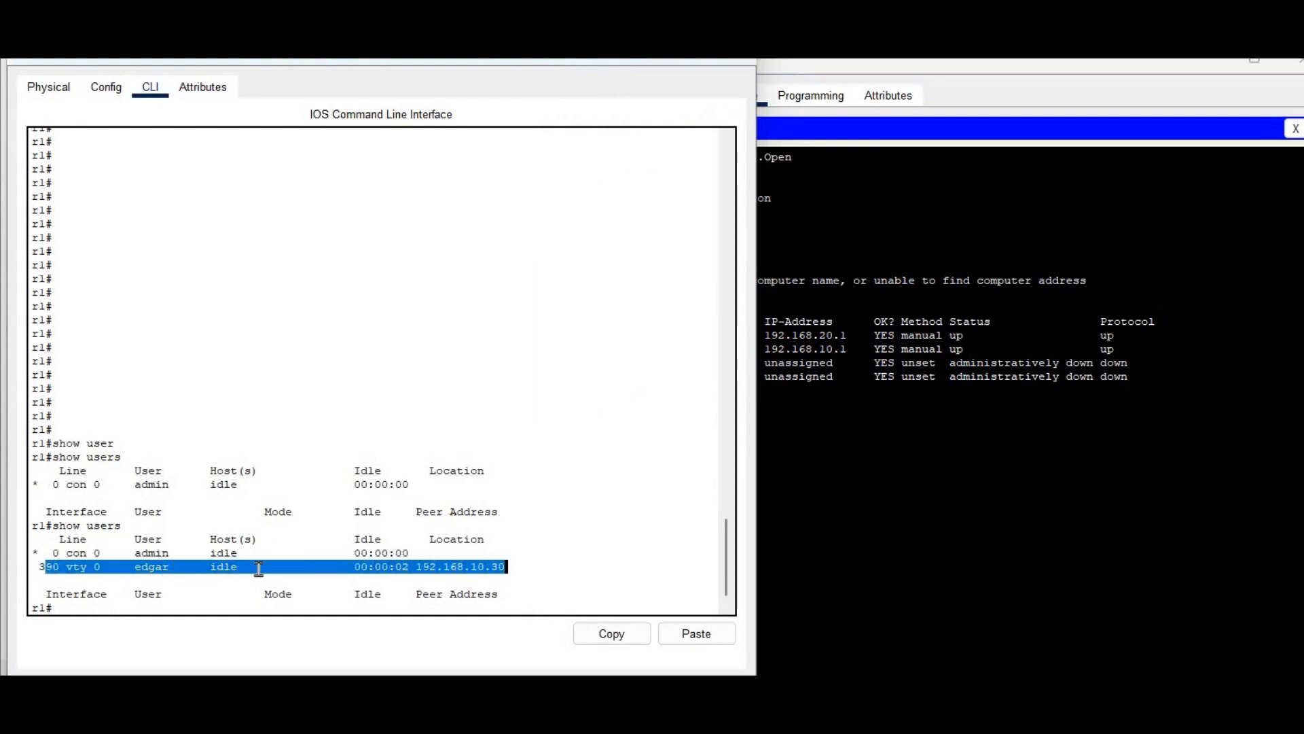
left_click(85, 567)
End PC4's remote session to the router
left_click(854, 474)
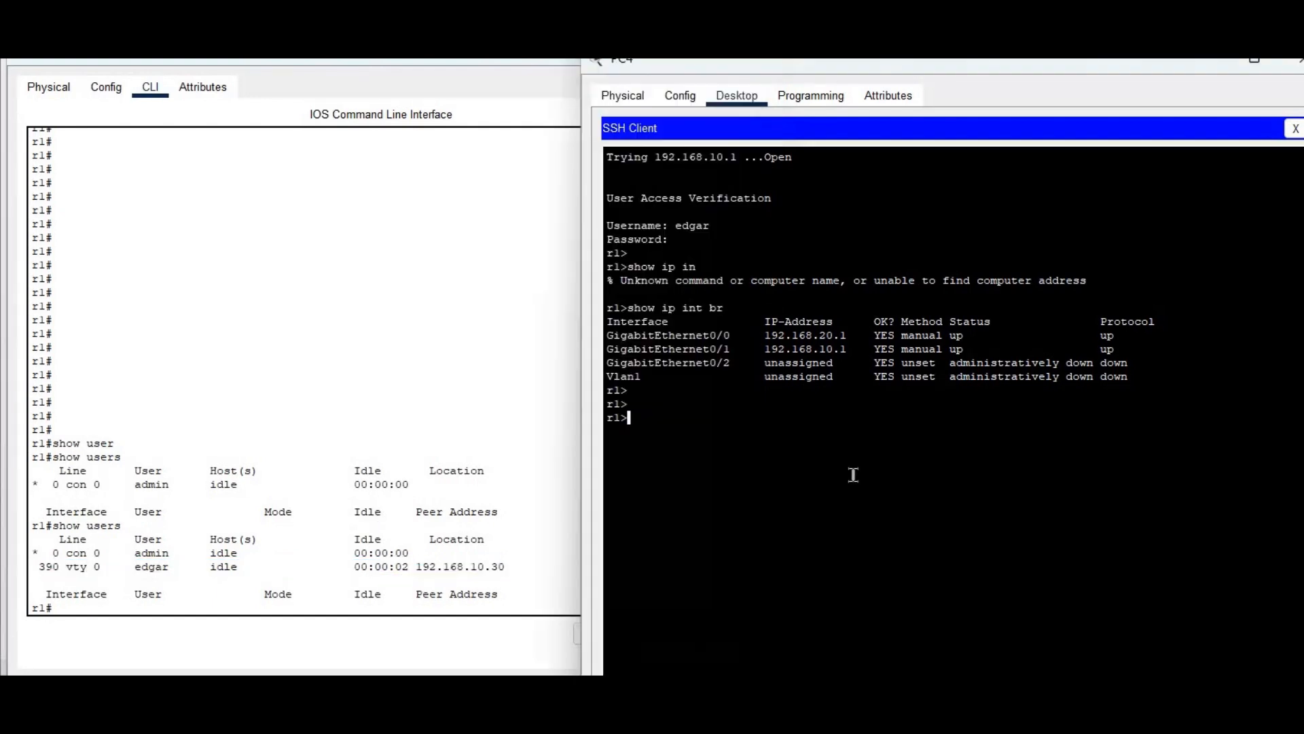
type("en")
key("Return")
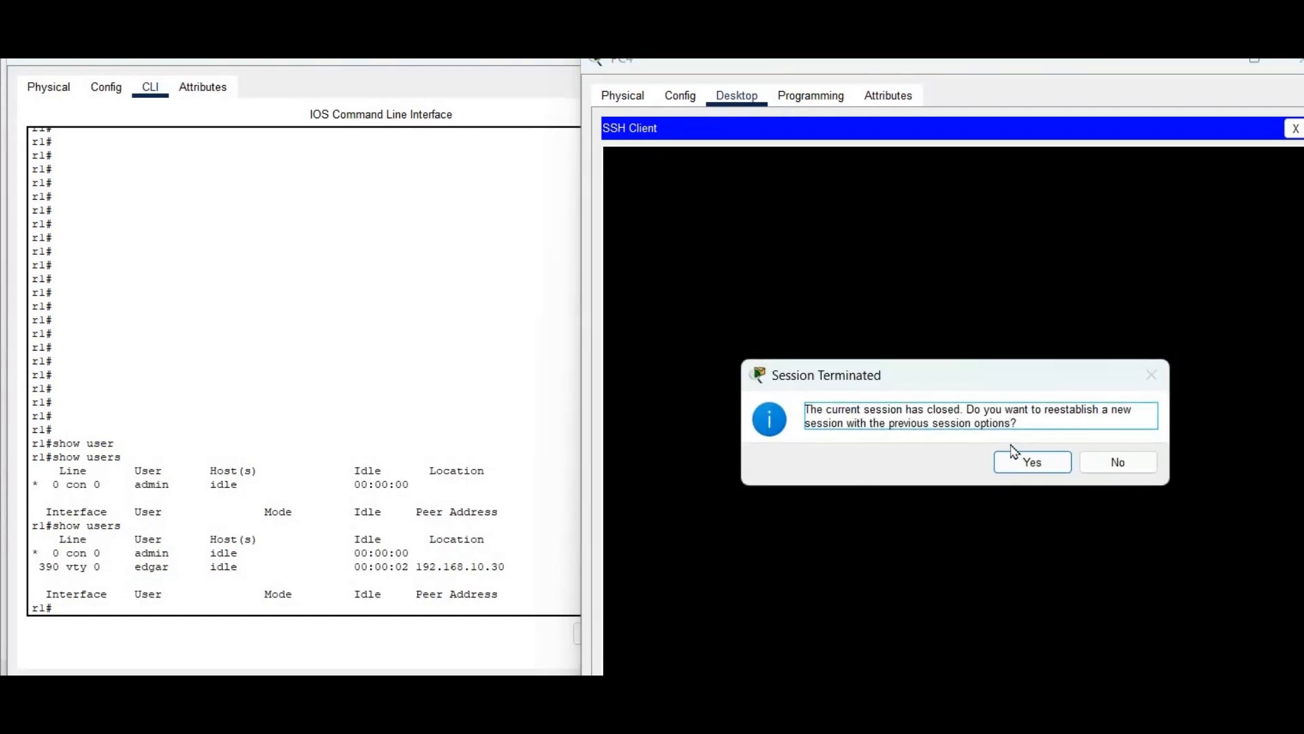
Reconnect from PC4, log in with the second account, and run show ip int br and show ip route
left_click(1019, 461)
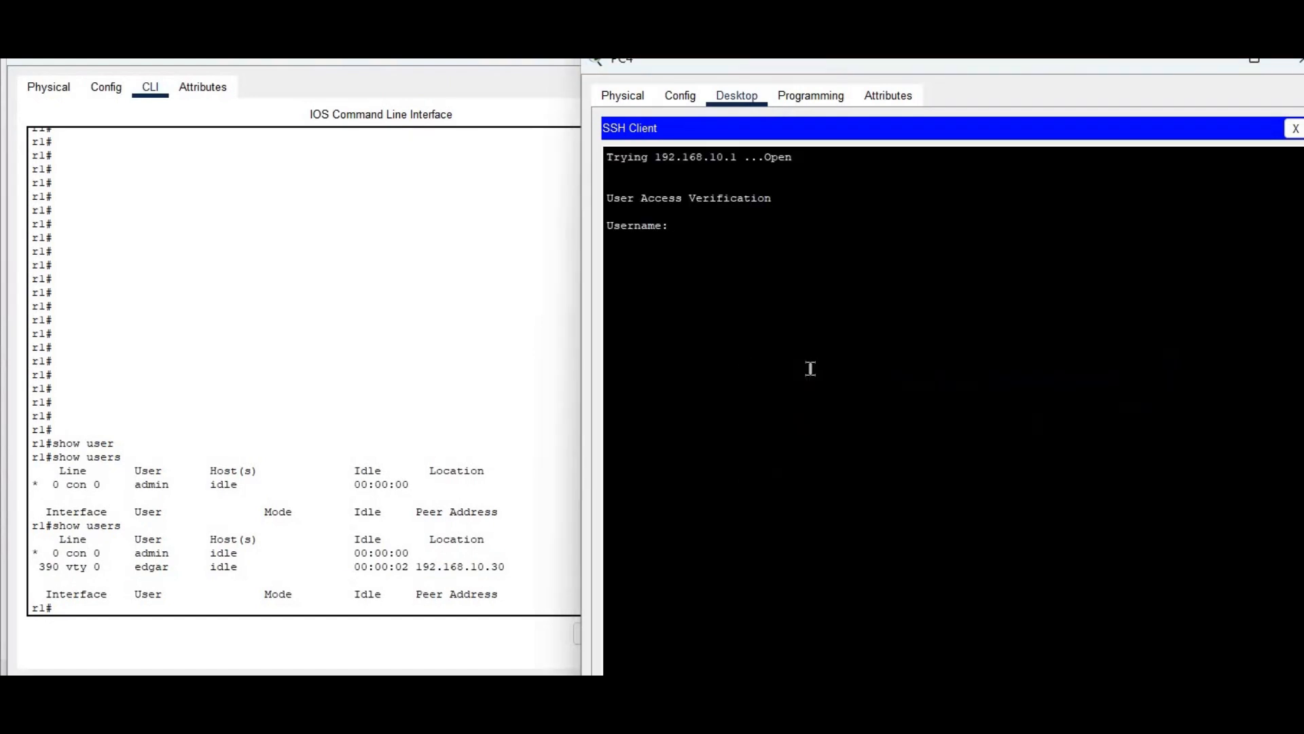
key("Return")
key("Return")
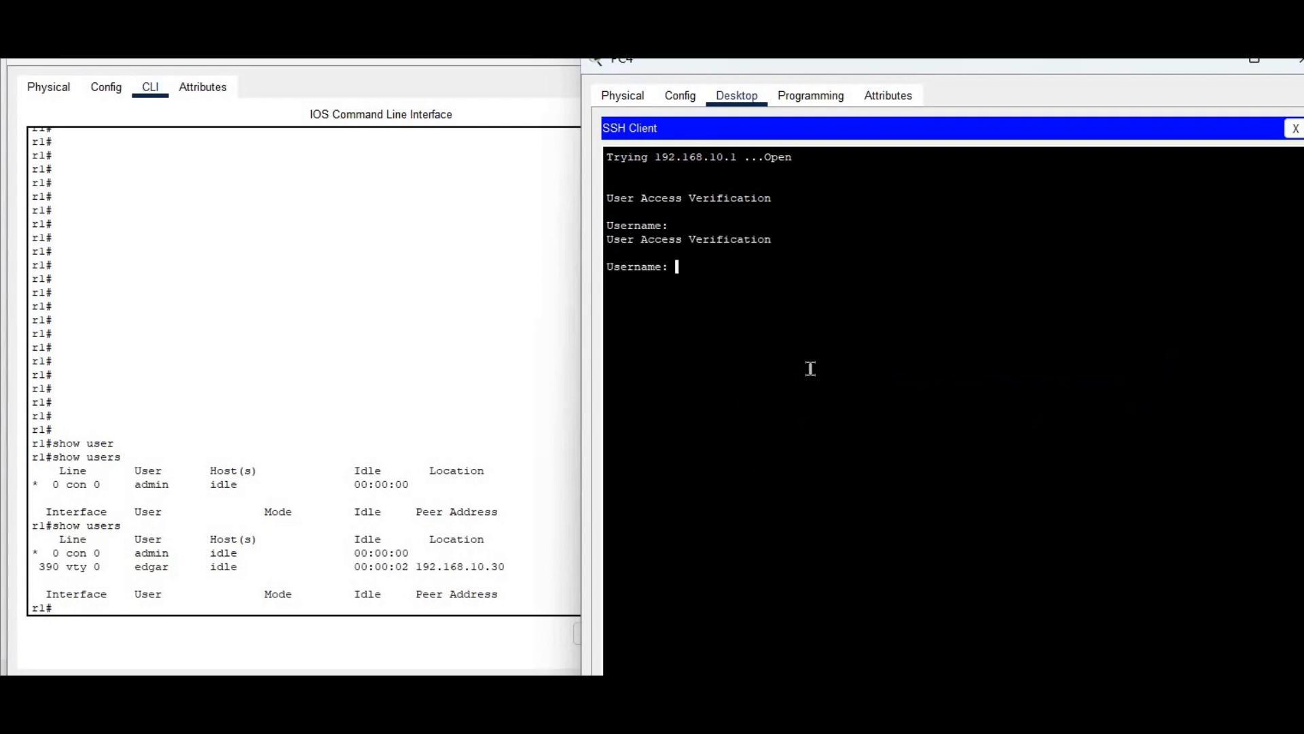
type("ml")
key("Return")
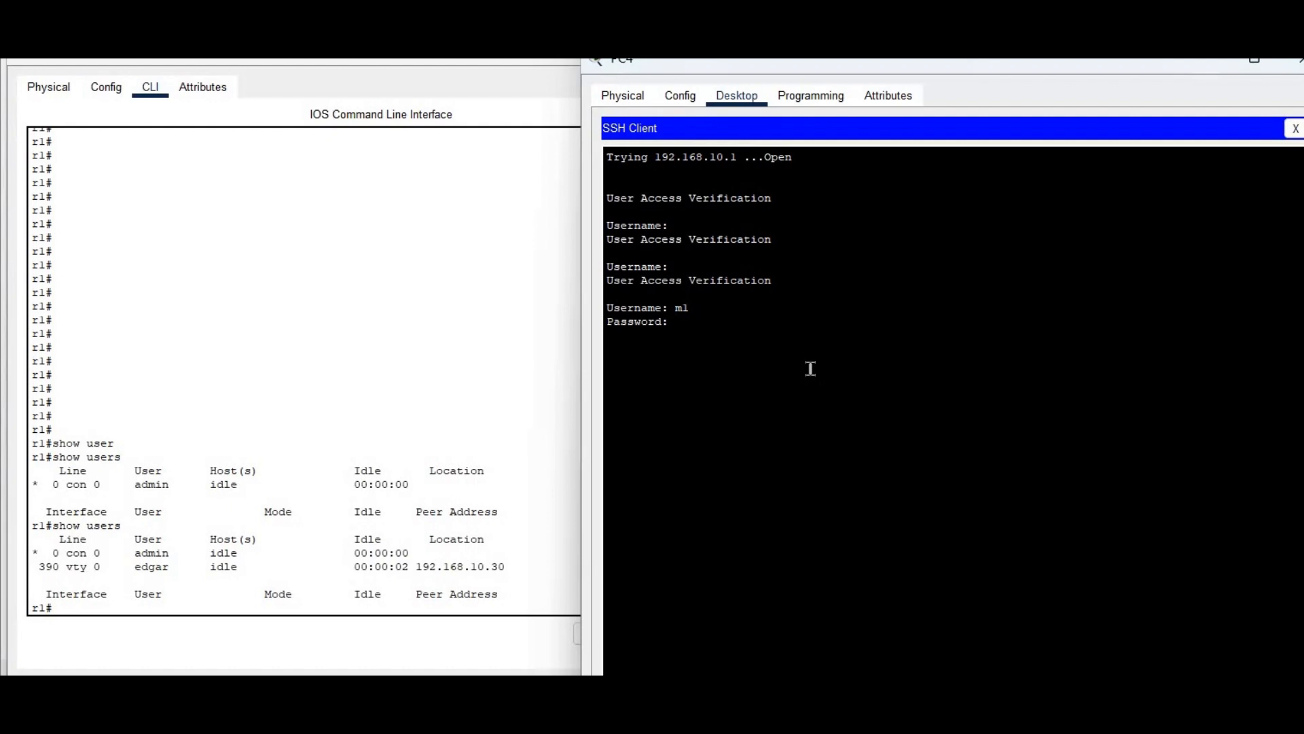
key("Return")
type("show ip int br")
key("Return")
key("Return")
type("show ip route")
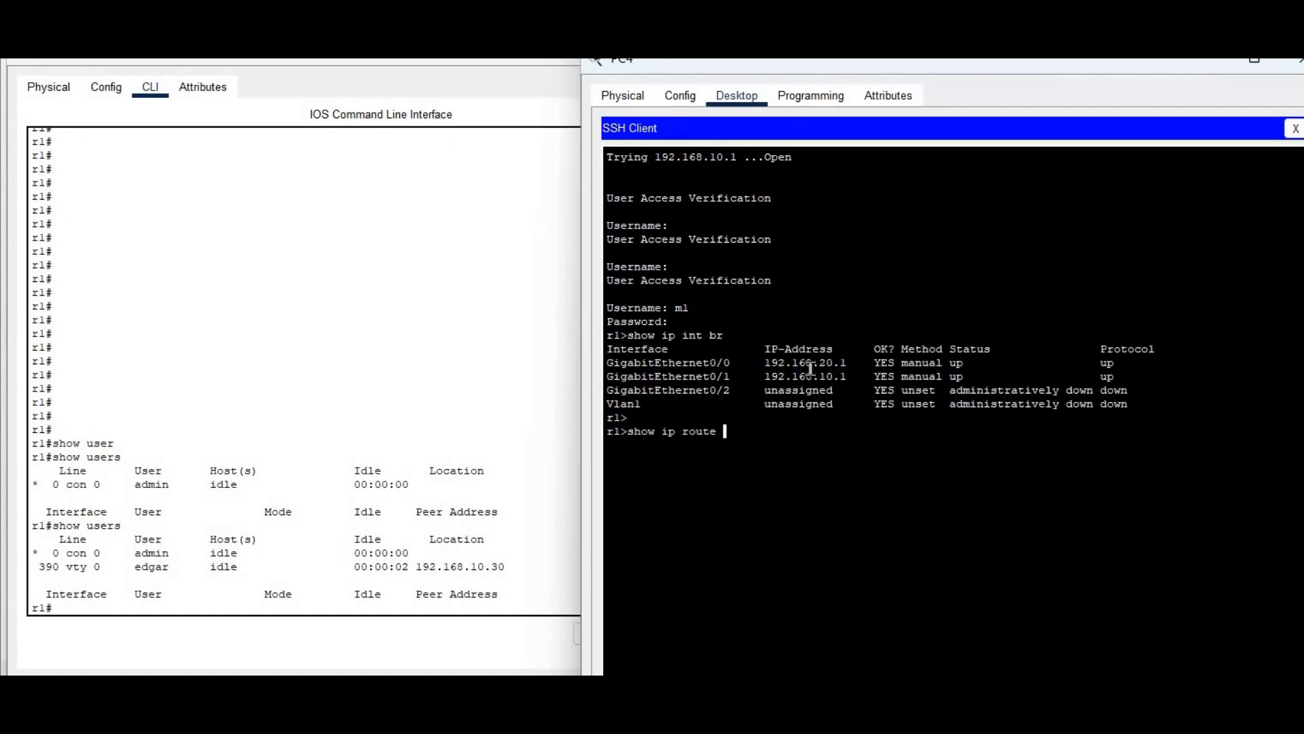
key("Return")
Rerun show users on Router1 to mark the SSH user's vty line, then reposition PC4's session window
left_click(270, 442)
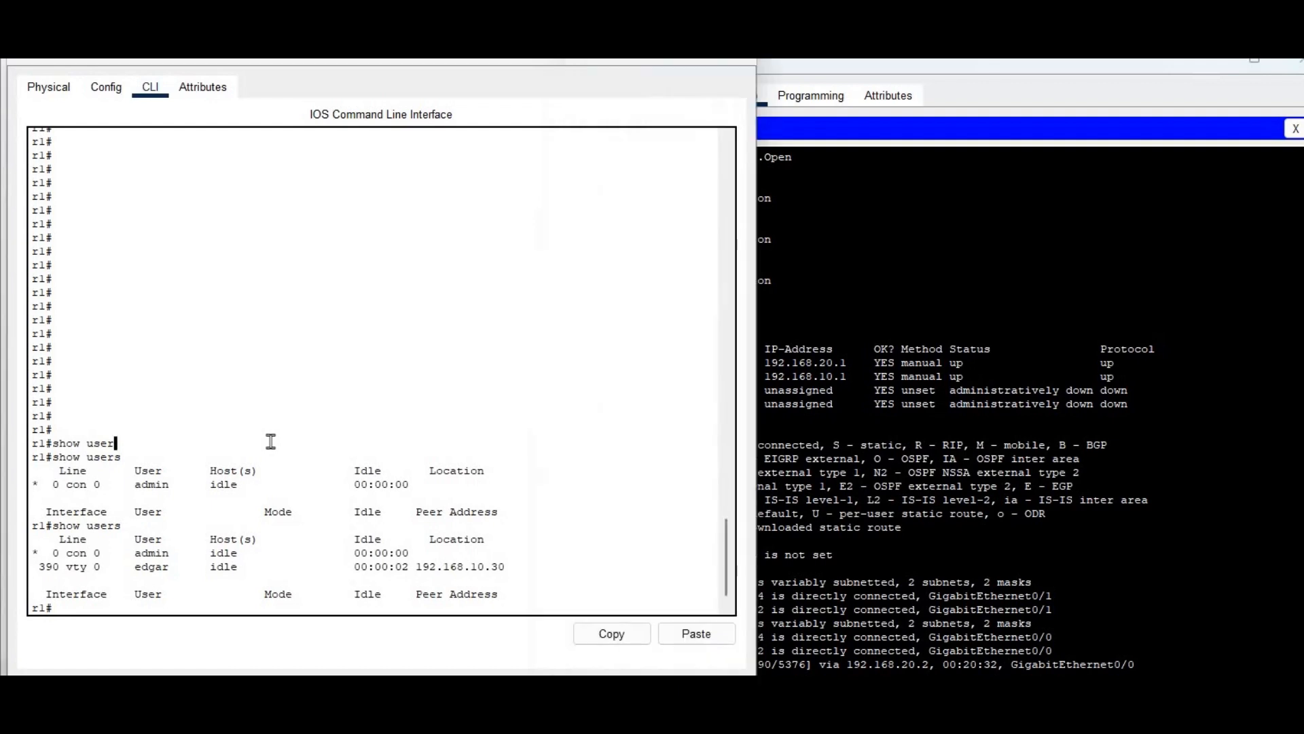
key("Up")
key("Return")
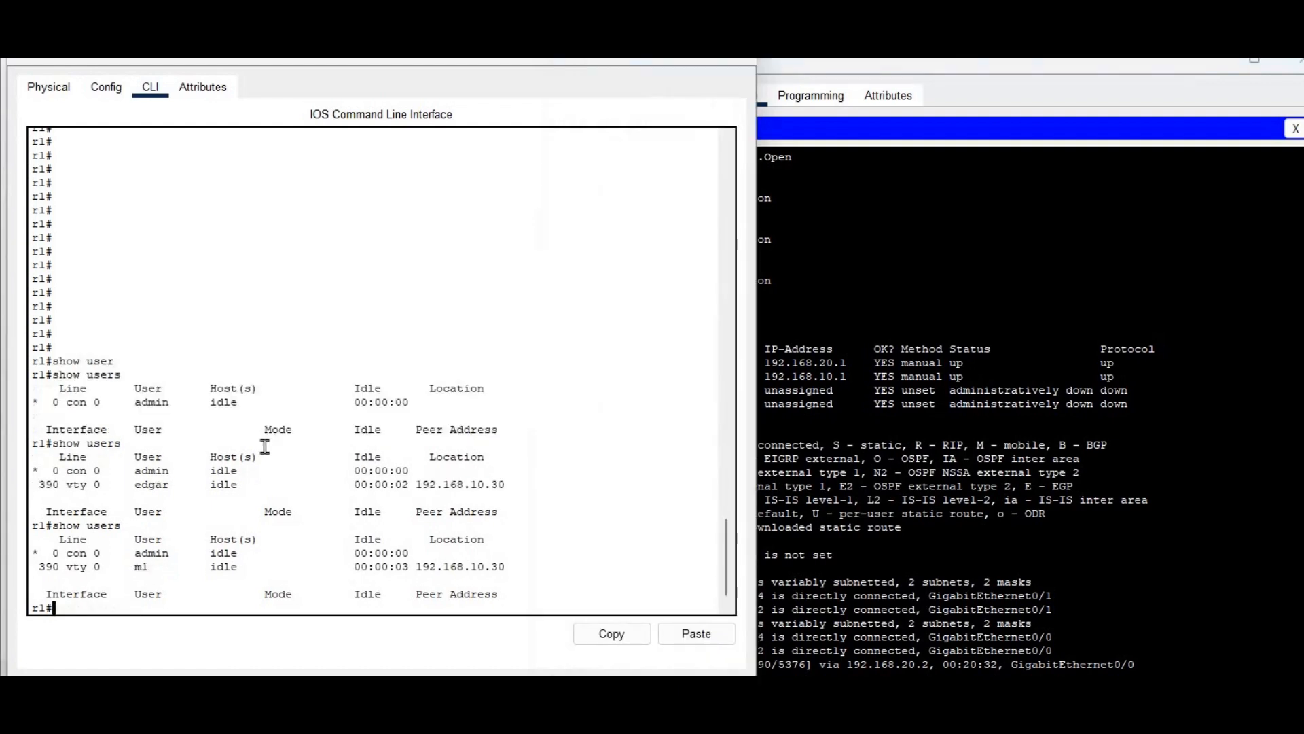
left_click_drag(88, 561, 254, 569)
mouse_move(344, 566)
left_mouse_down()
mouse_move(451, 567)
mouse_move(358, 554)
left_mouse_up()
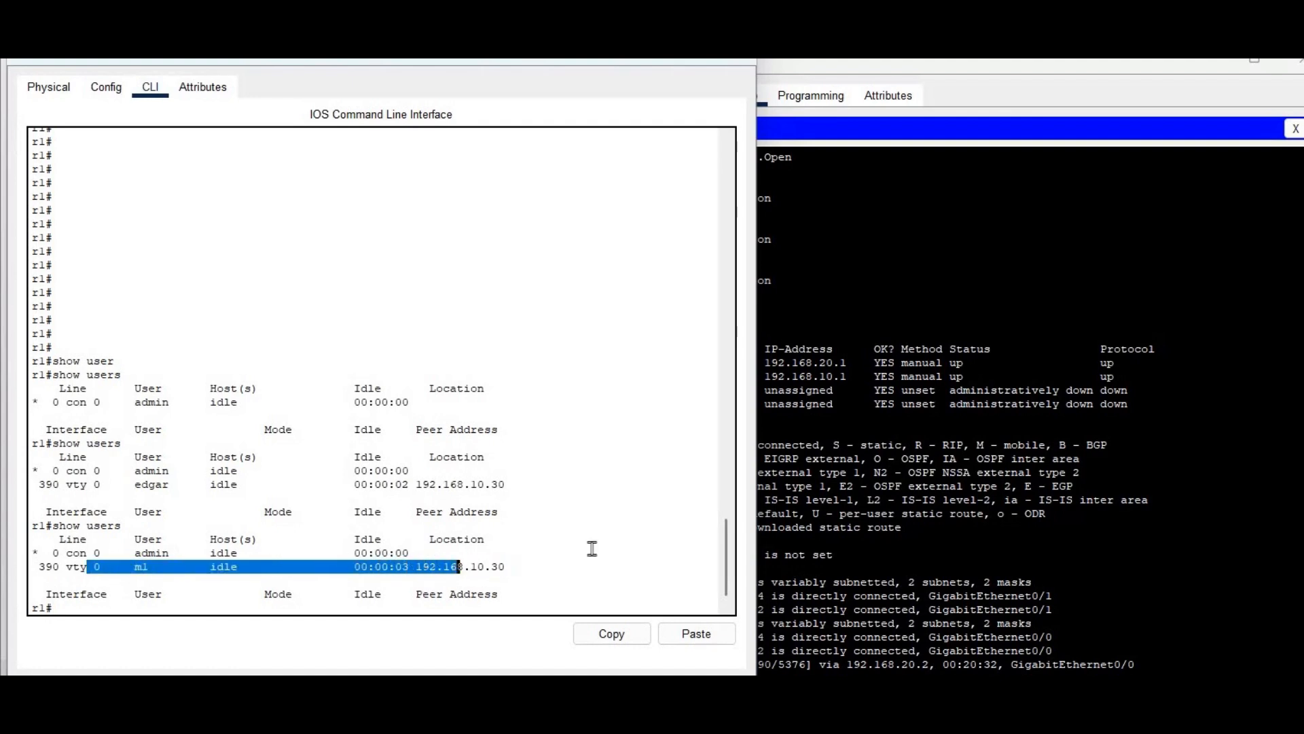
left_click(989, 485)
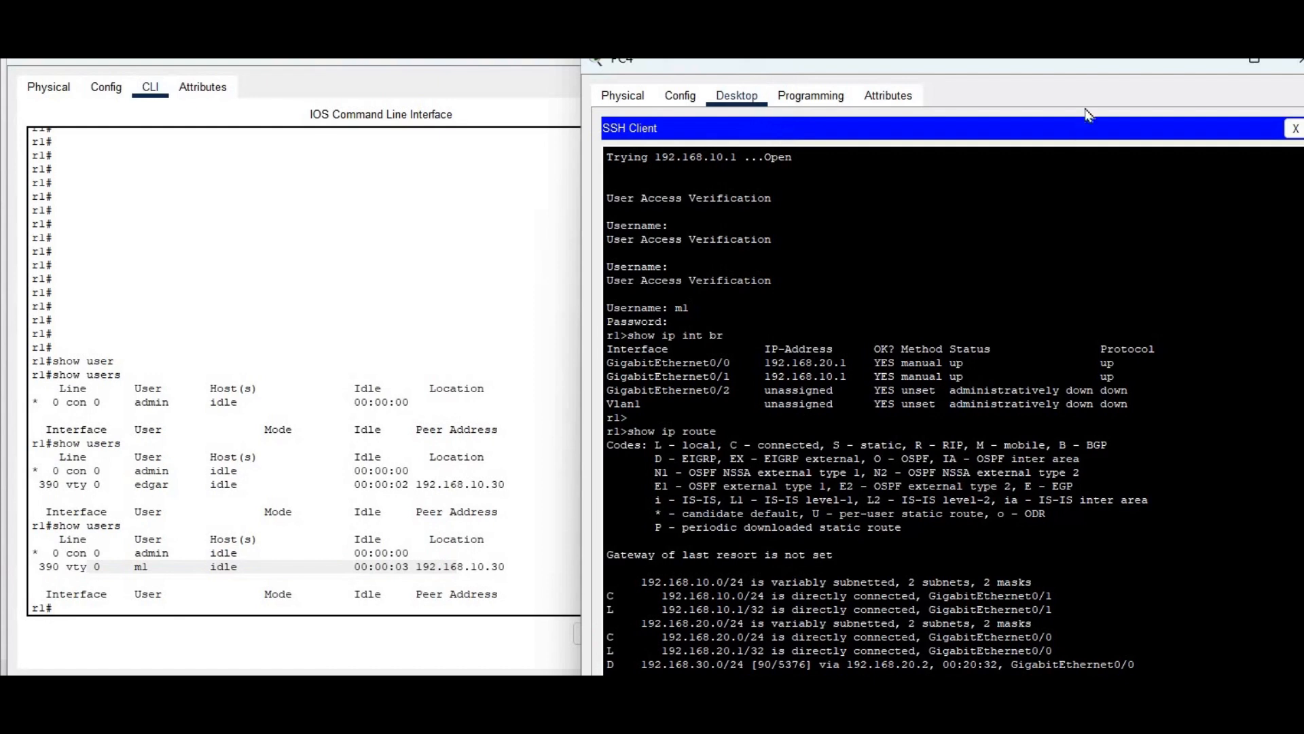
left_click_drag(1079, 67, 1082, 4)
End PC4's SSH session, reconnect as admin, and run show ip route
type("exit")
key("Return")
left_click(1036, 399)
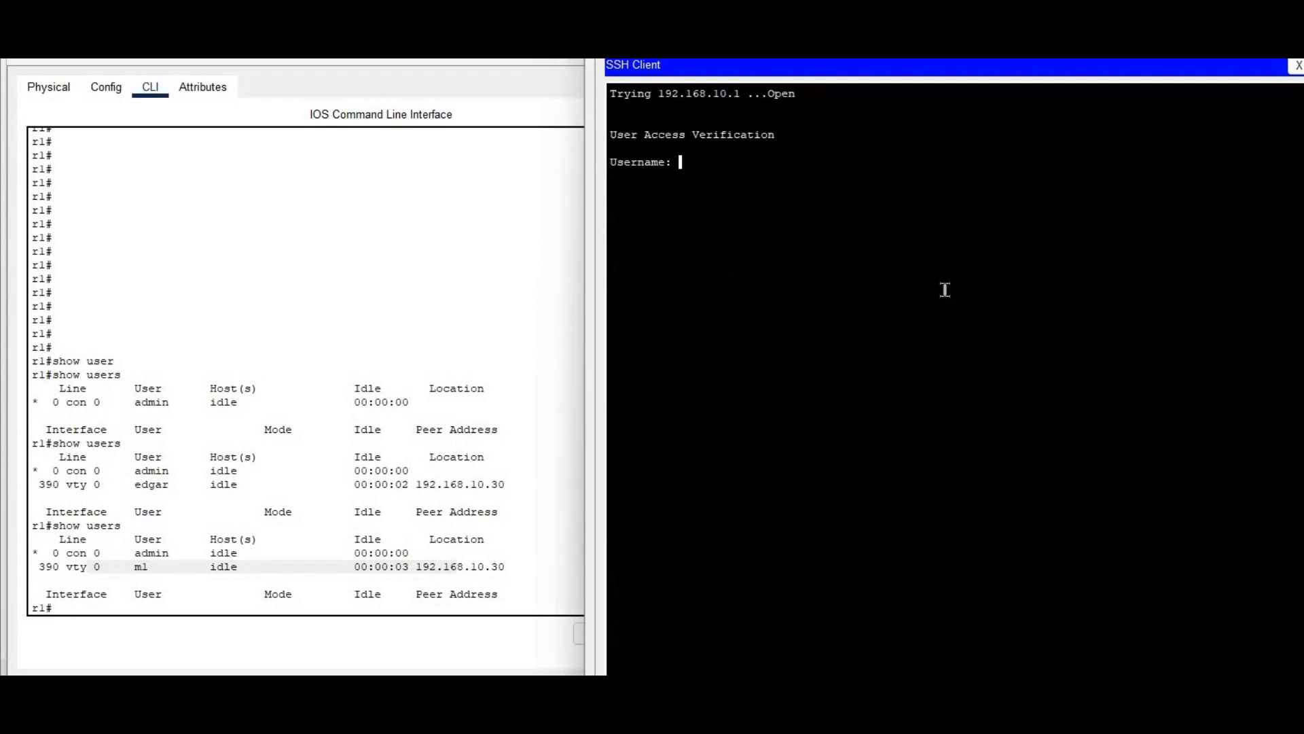
type("admin")
key("Return")
key("Return")
type("show ip route")
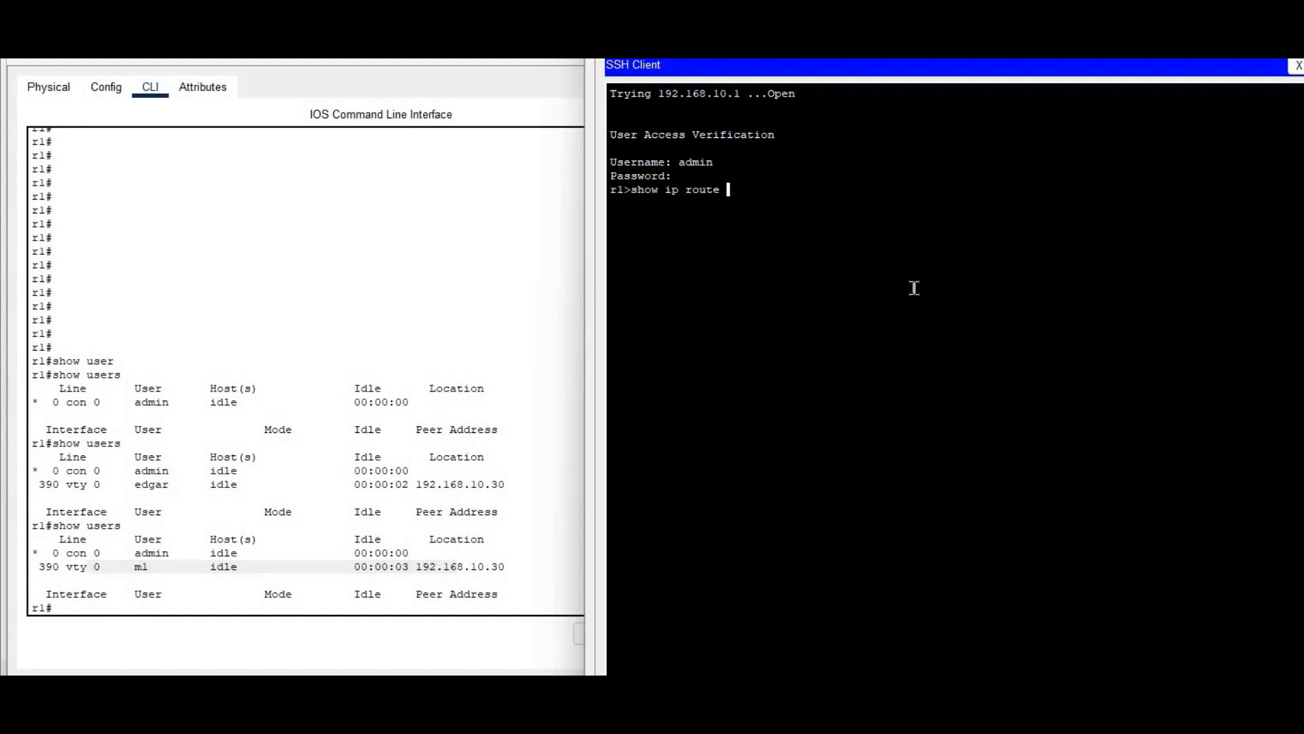
key("Return")
Rerun show users on Router1, marking the admin vty entry from 192.168.10.30
left_click(164, 470)
key("Up")
key("Return")
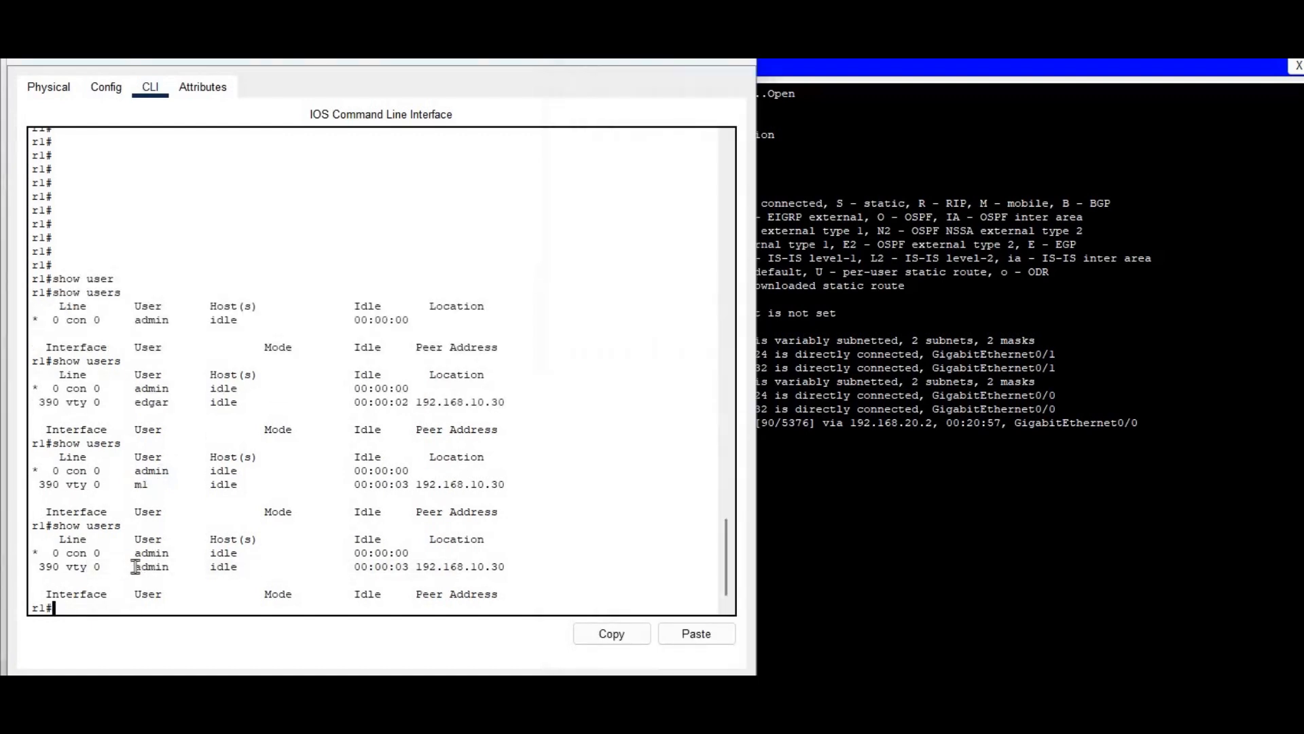
left_click_drag(135, 566, 308, 567)
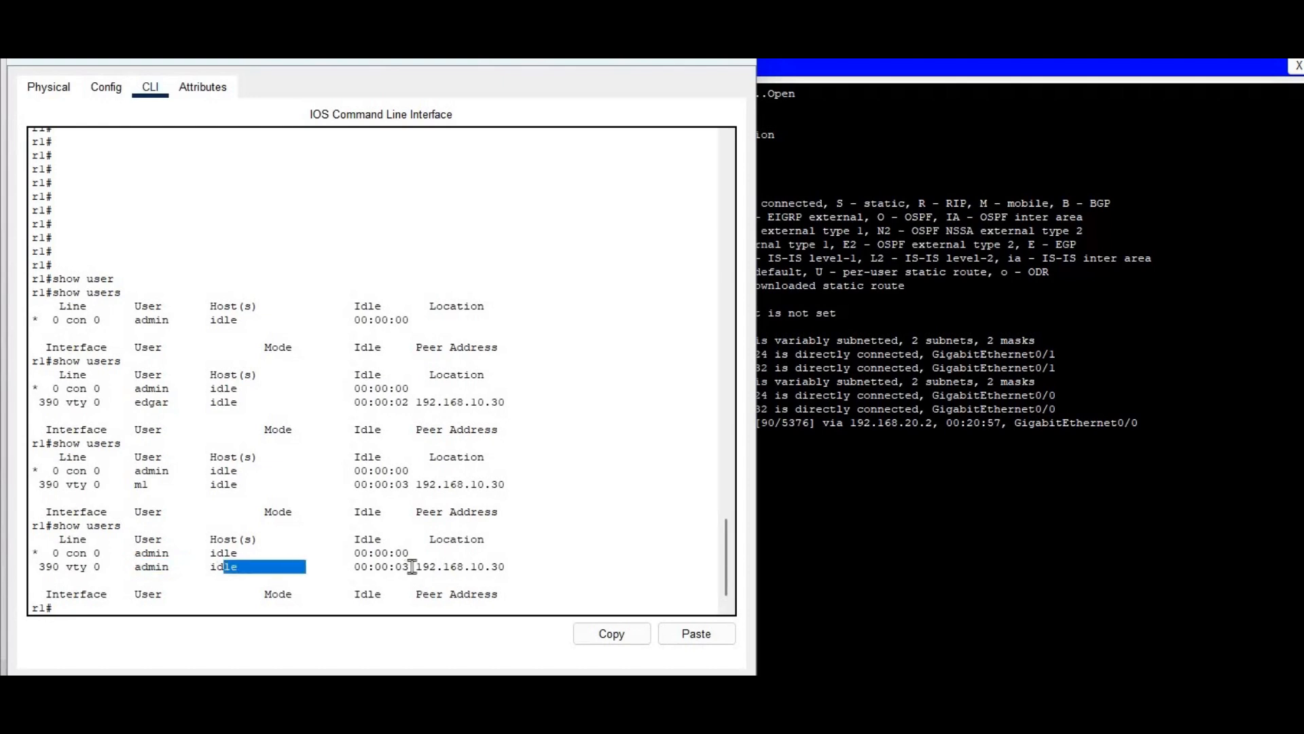
left_click_drag(537, 565, 409, 566)
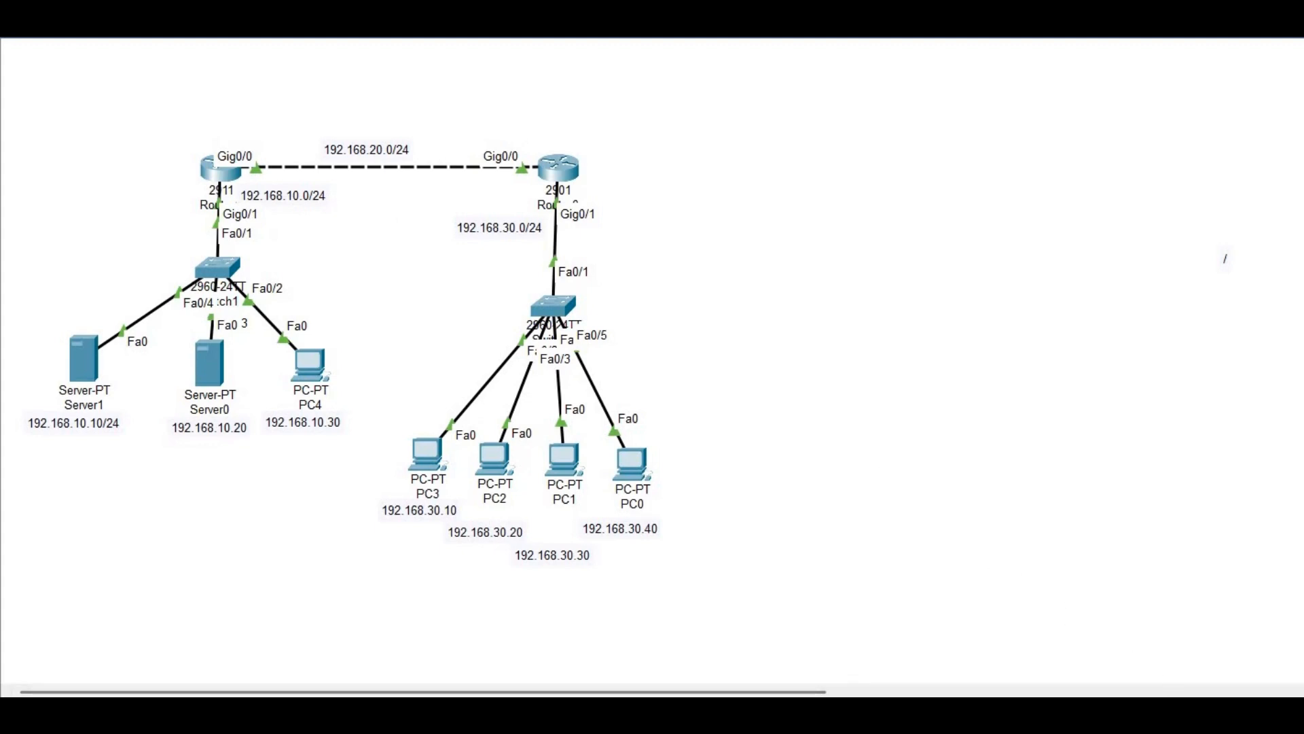
In Router0's CLI, create the local admin user with its password
left_click(576, 182)
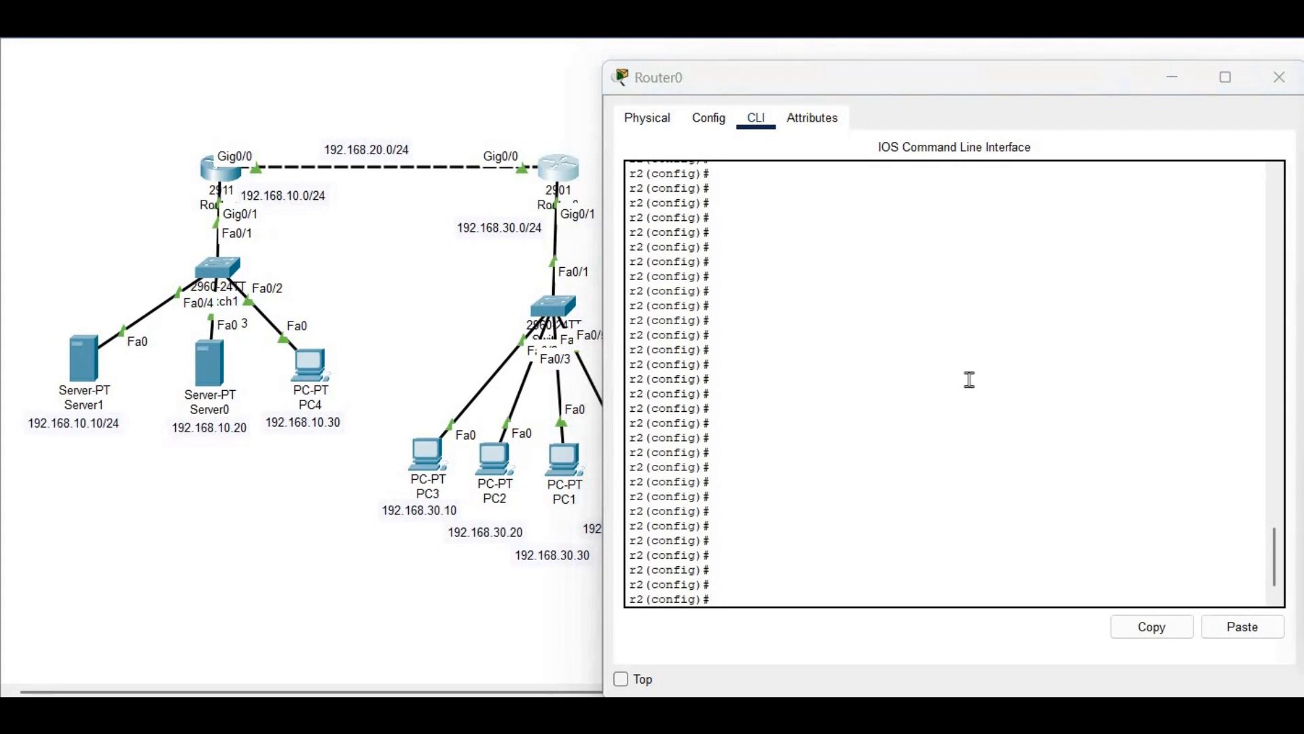
left_click(916, 400)
type("username admi")
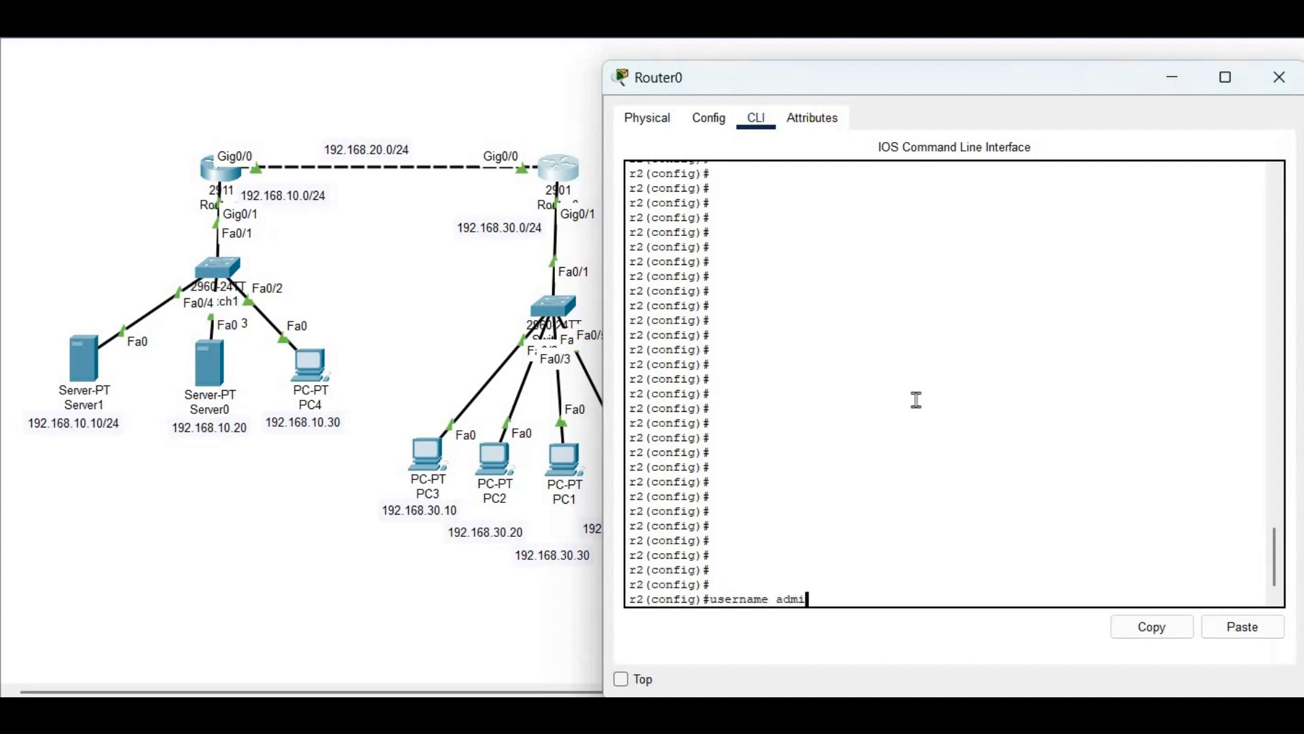
type("n password admin")
key("Return")
key("Return")
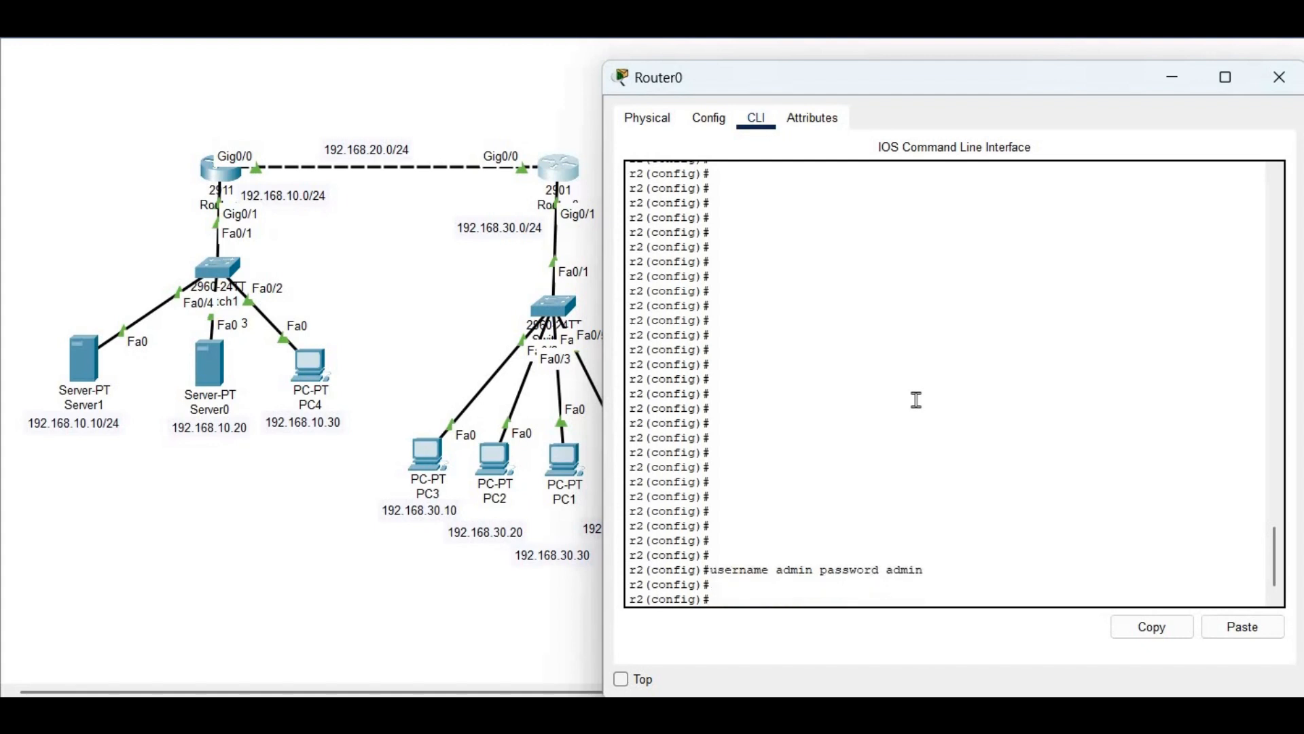
Define RADIUS server 'server' at IPv4 192.168.10.20 with the shared key
type("radi")
key("Tab")
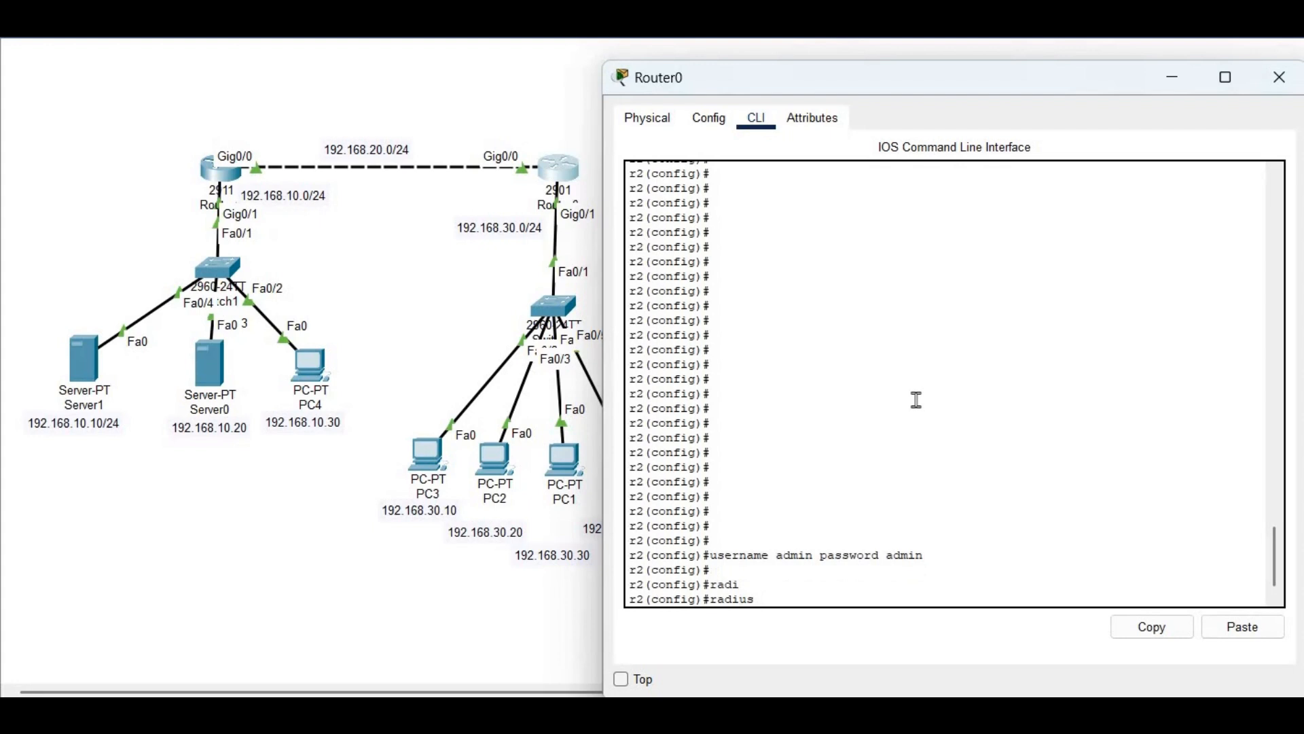
type("server ?")
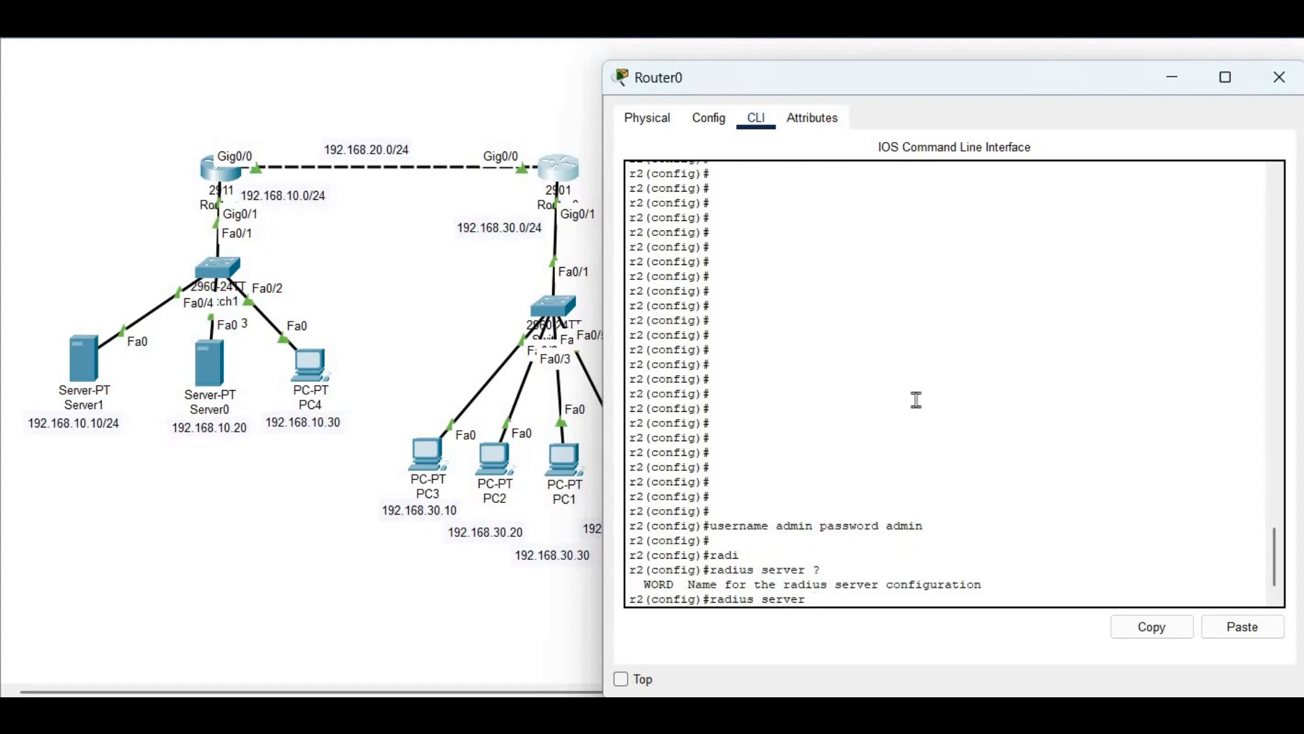
type("server")
key("Return")
key("Return")
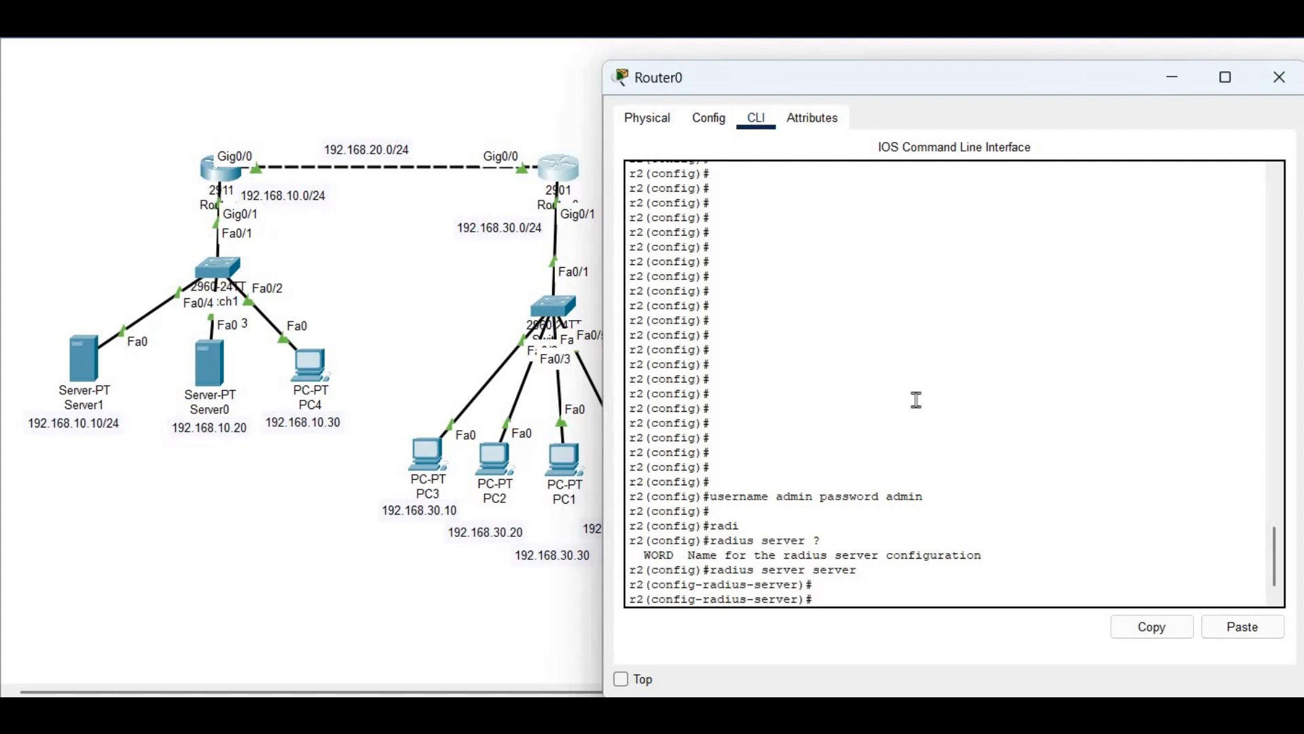
type("address")
type("ipv4 192.1")
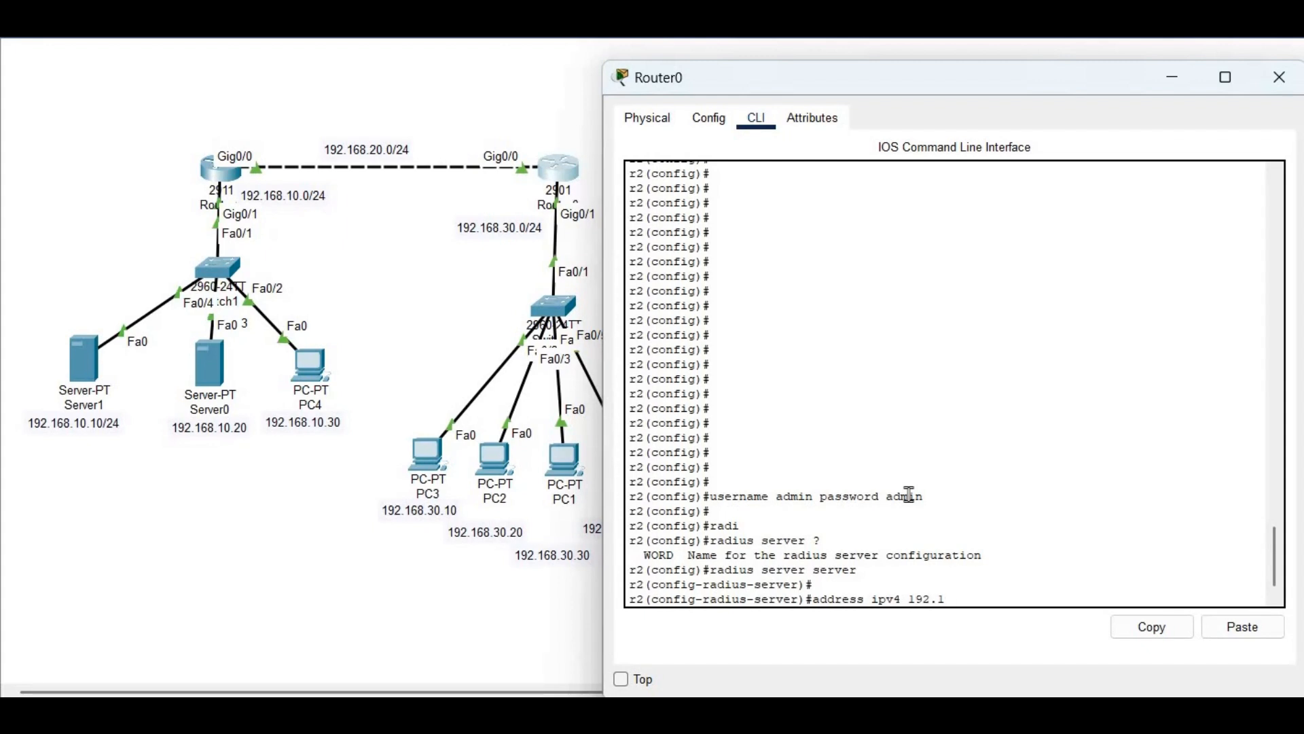
type("68.10.20 ?")
key("Return")
key("Return")
key("Return")
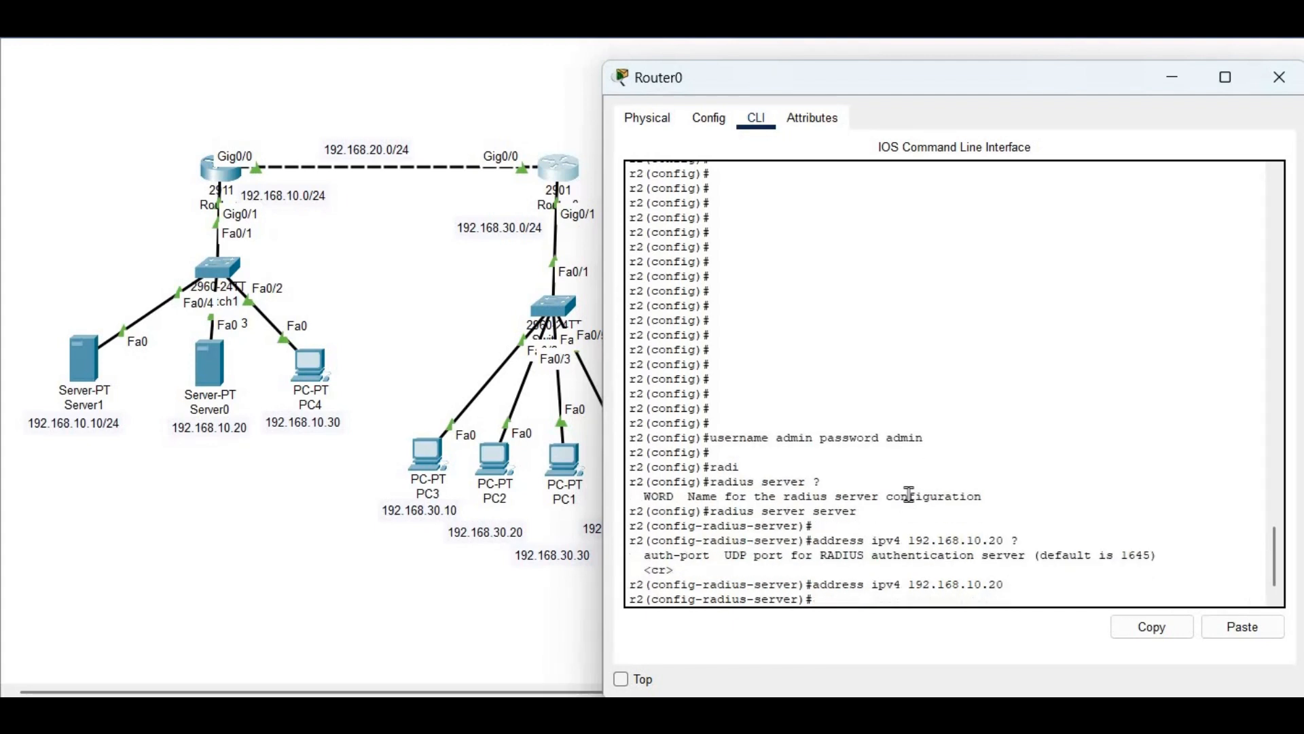
type("key")
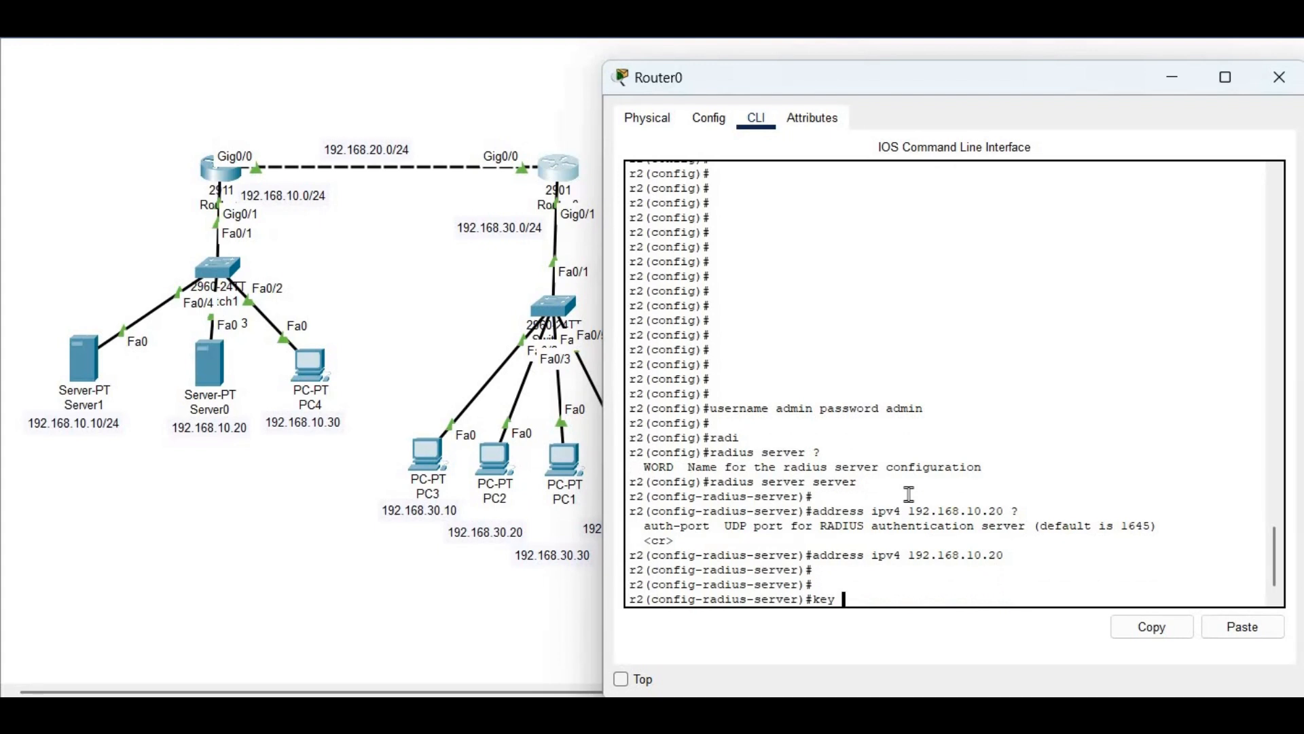
type(" cisco")
key("Return")
key("Return")
key("Return")
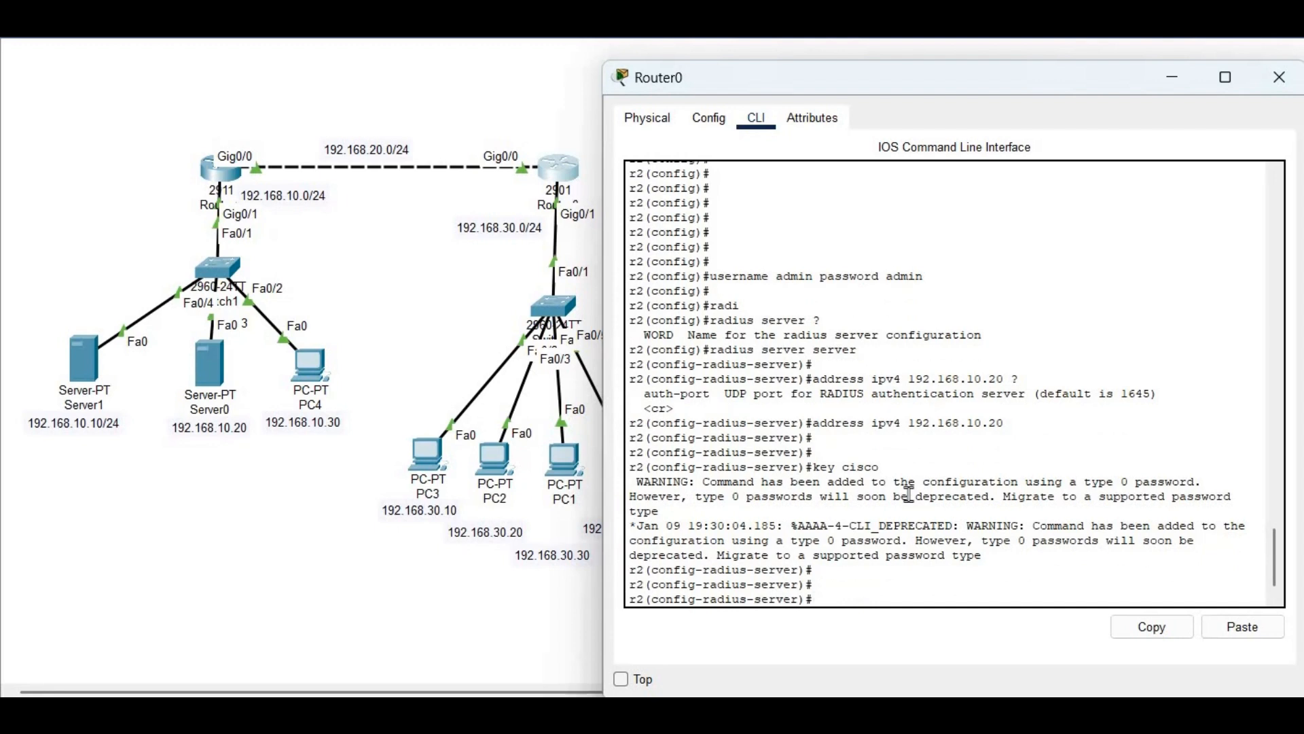
type("exit")
key("Return")
key("Return")
key("Return")
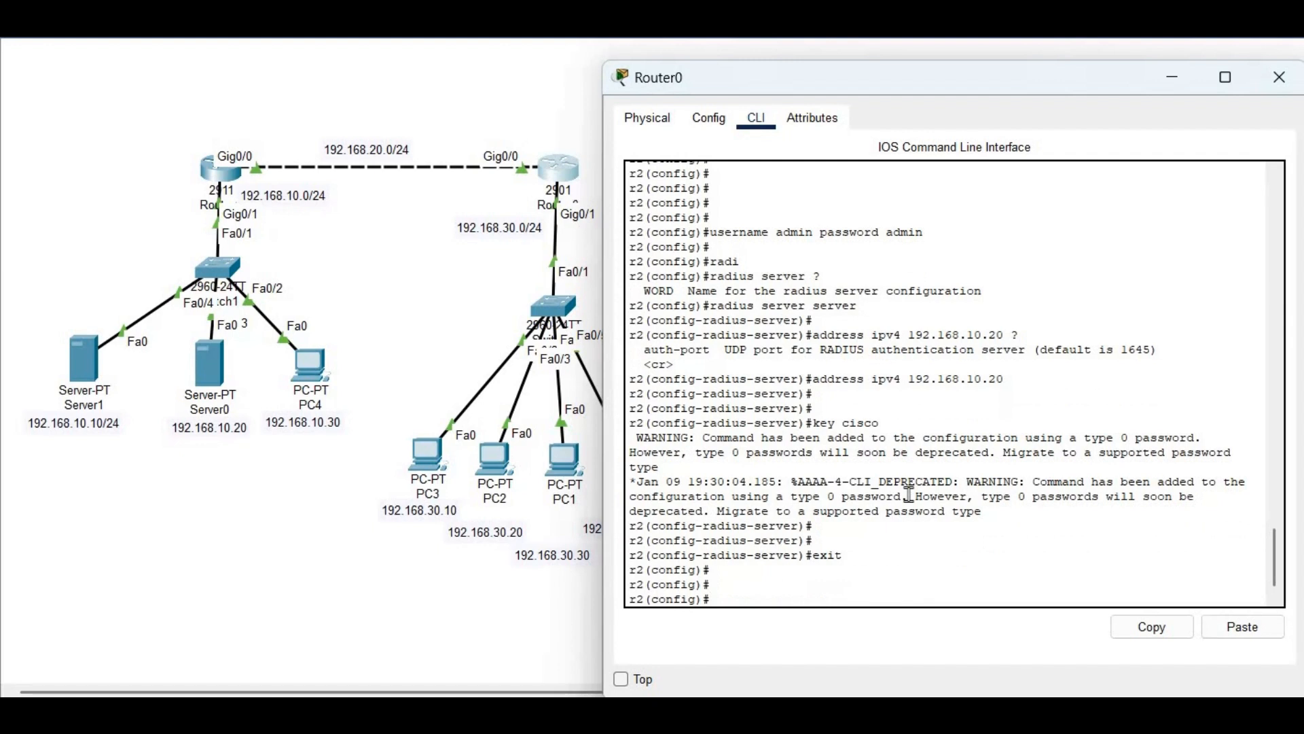
Enable AAA on Router0 with aaa new-model
type("aaa new-")
key("Tab")
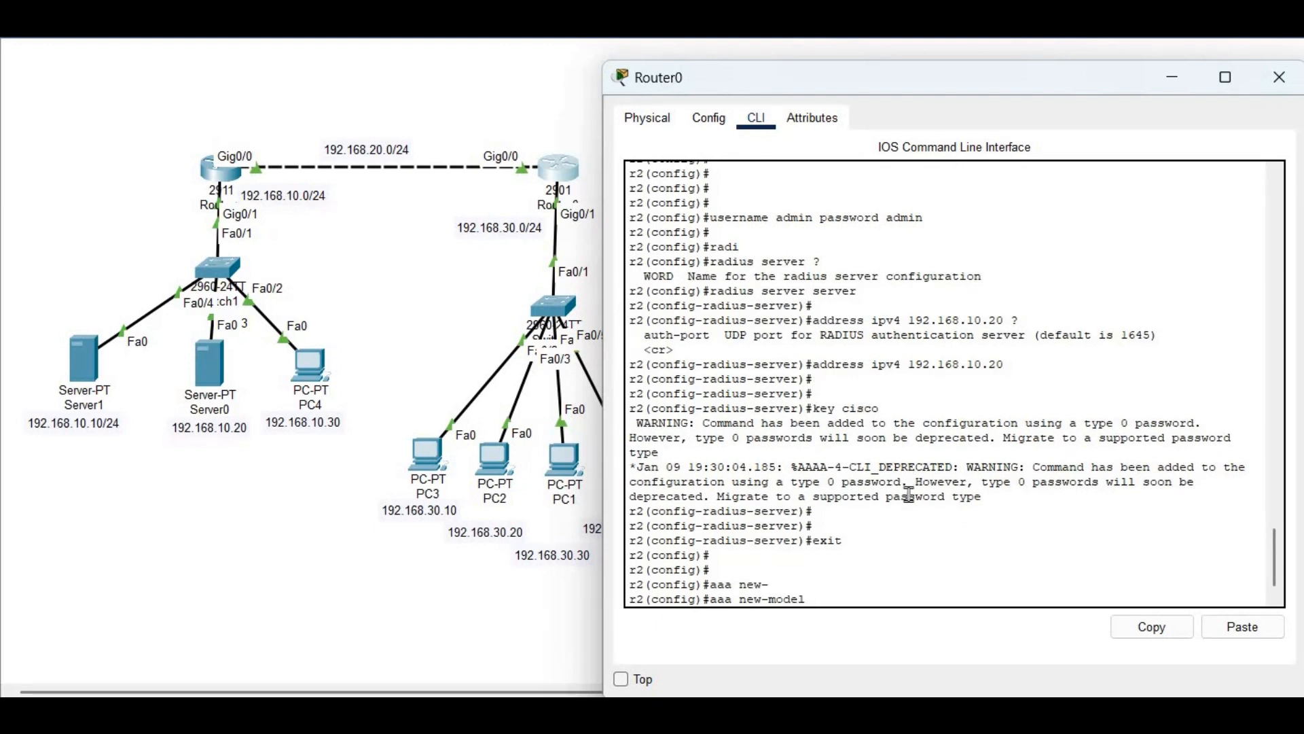
key("Return")
Create login list 'cisco' using group radius then local, and exit configuration mode
type("aaa")
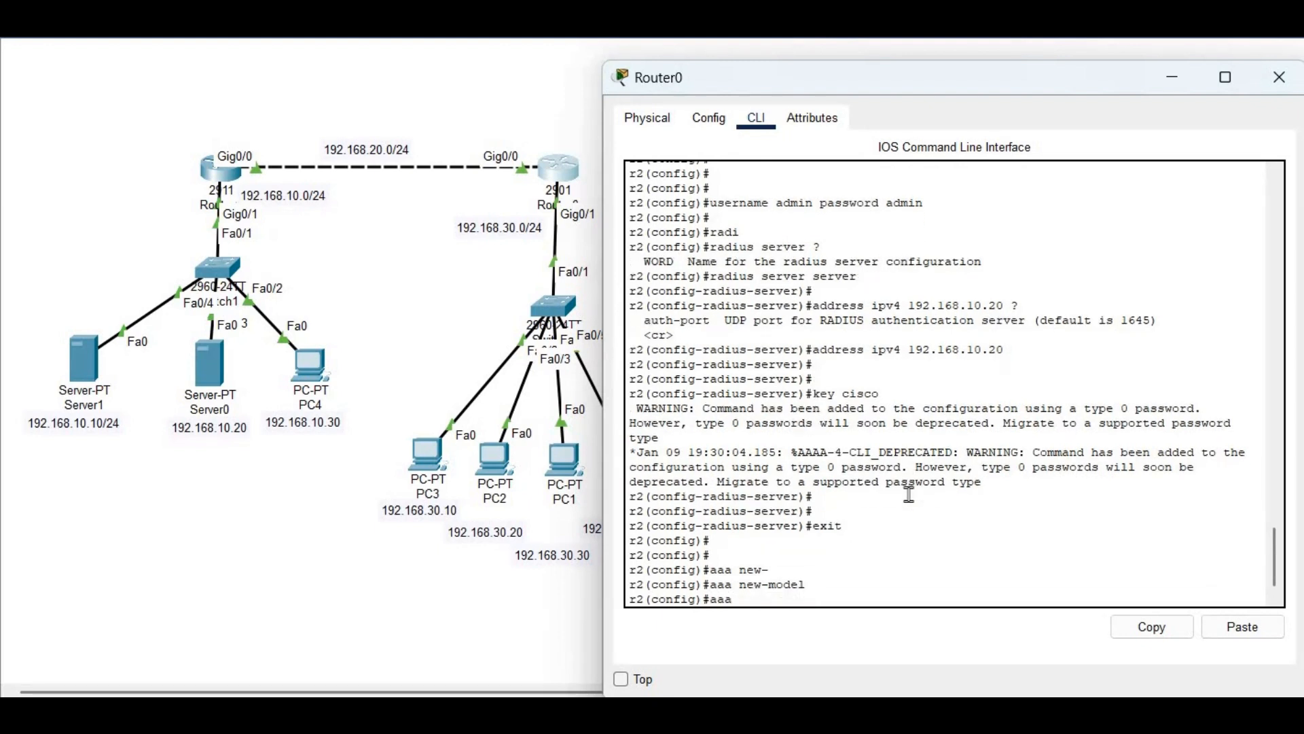
type(" authentication logi")
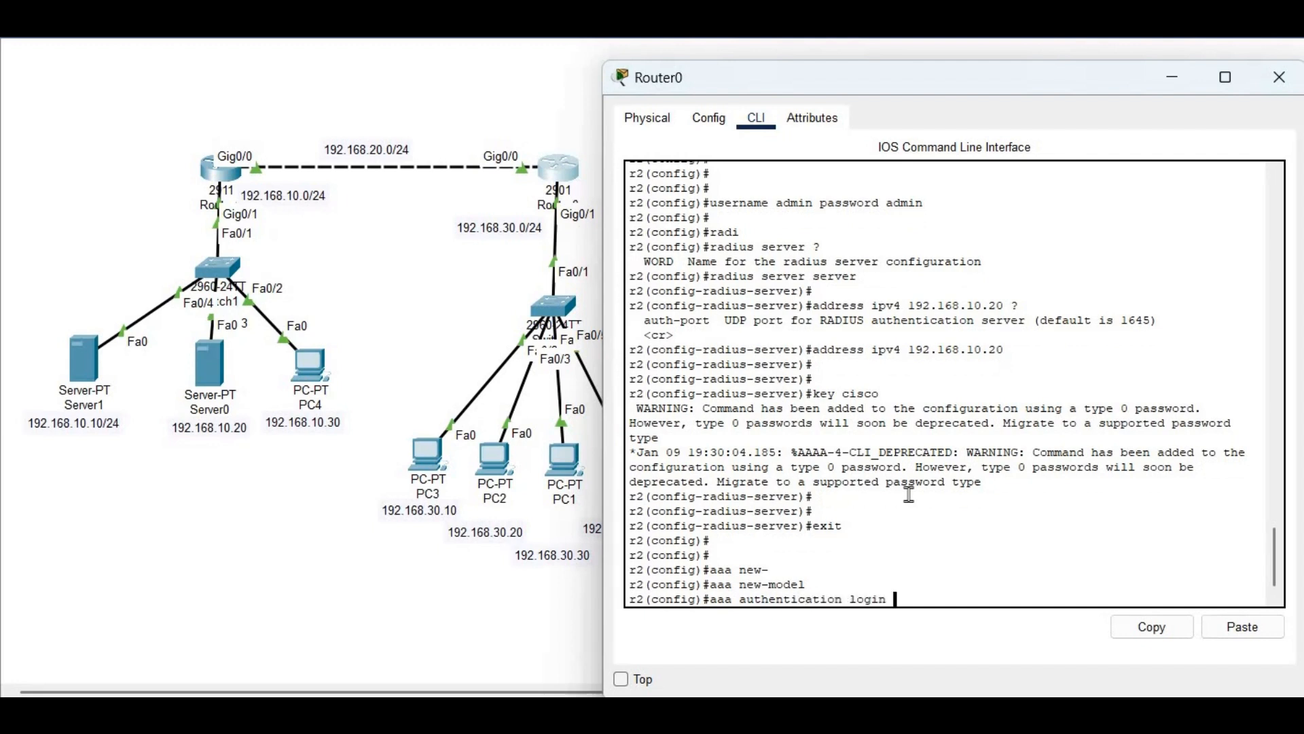
type("n ?")
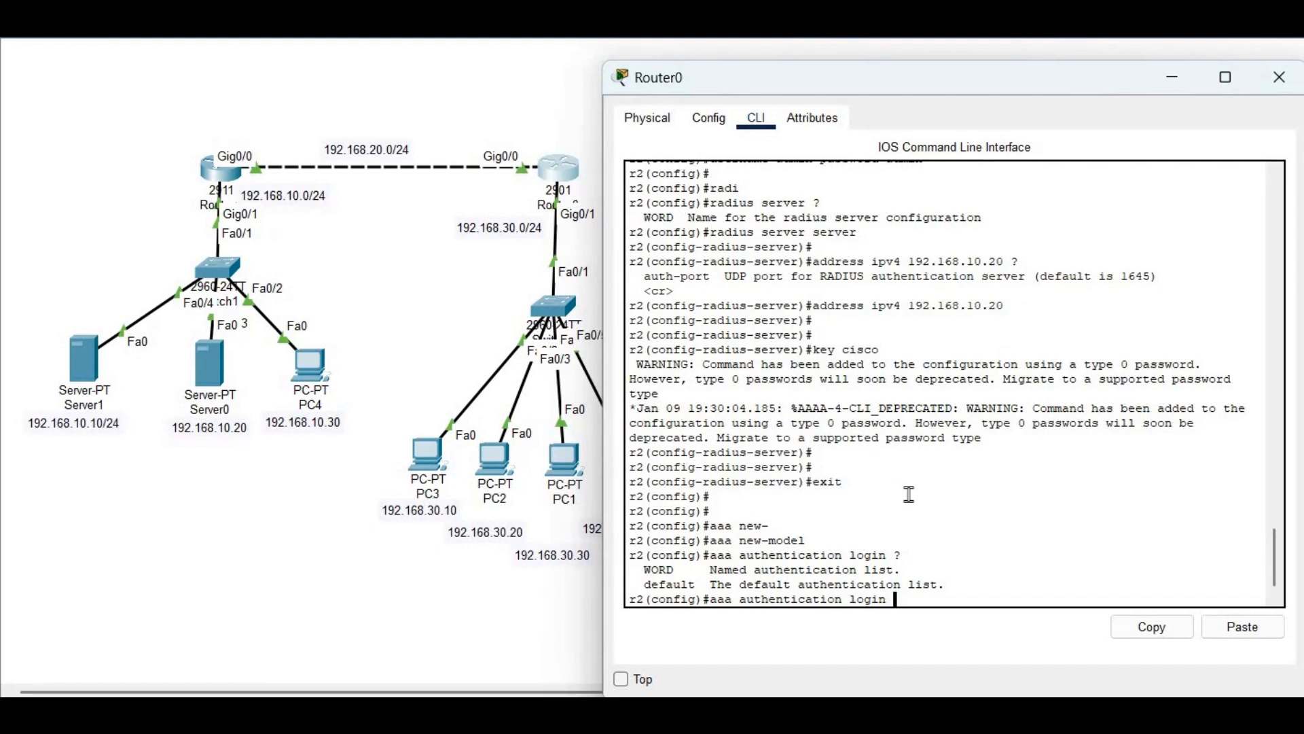
type("cisco ?")
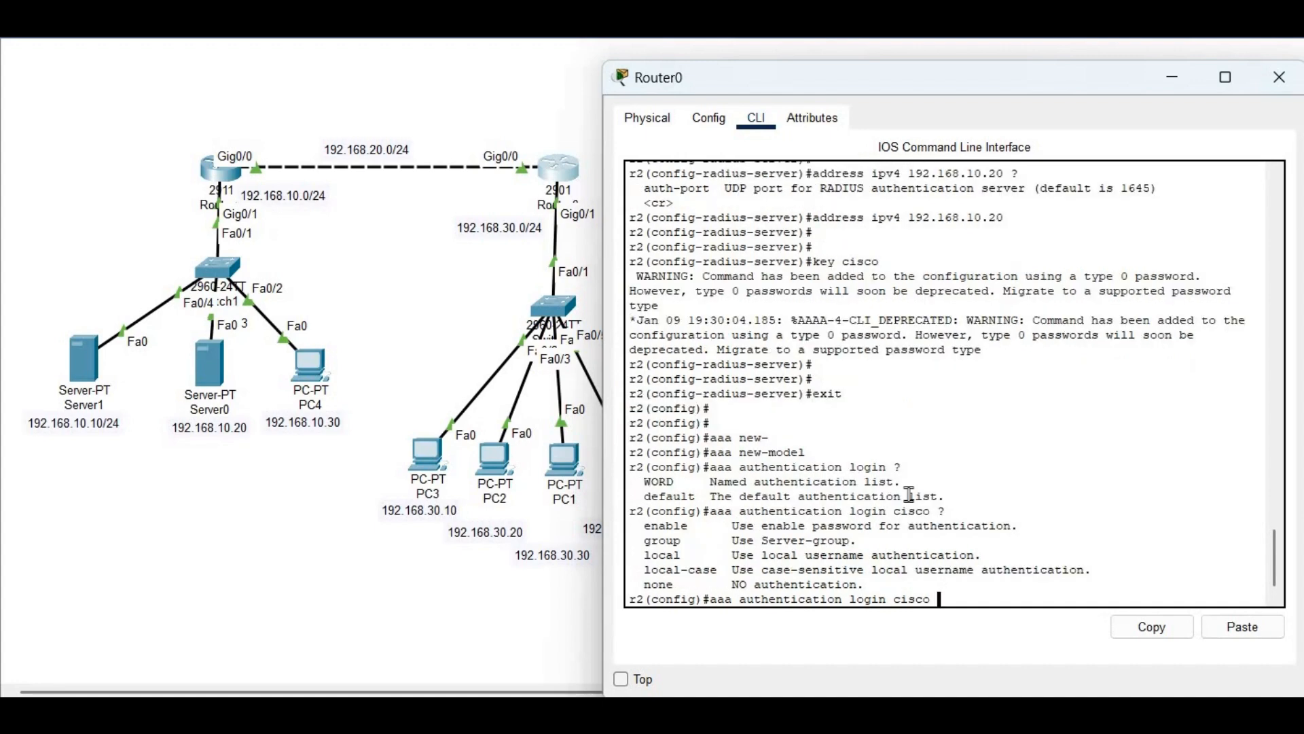
type("gro")
key("Tab")
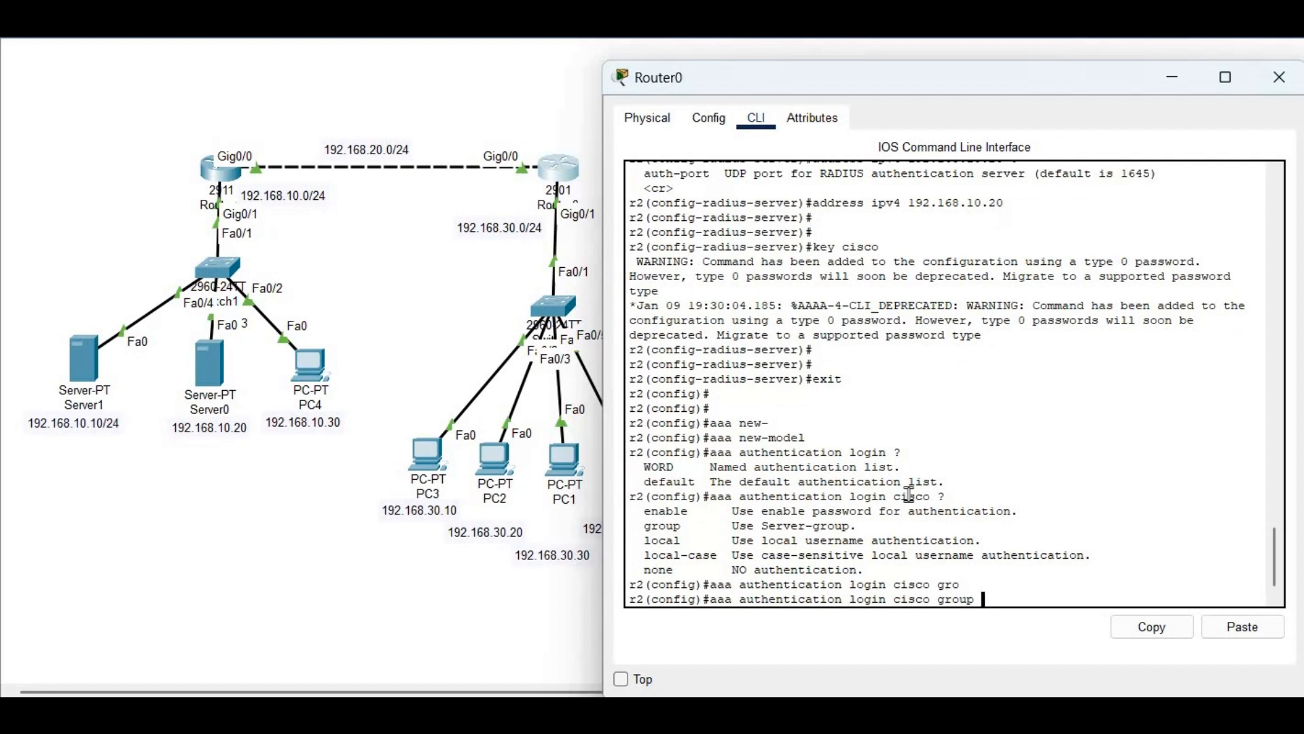
type("?")
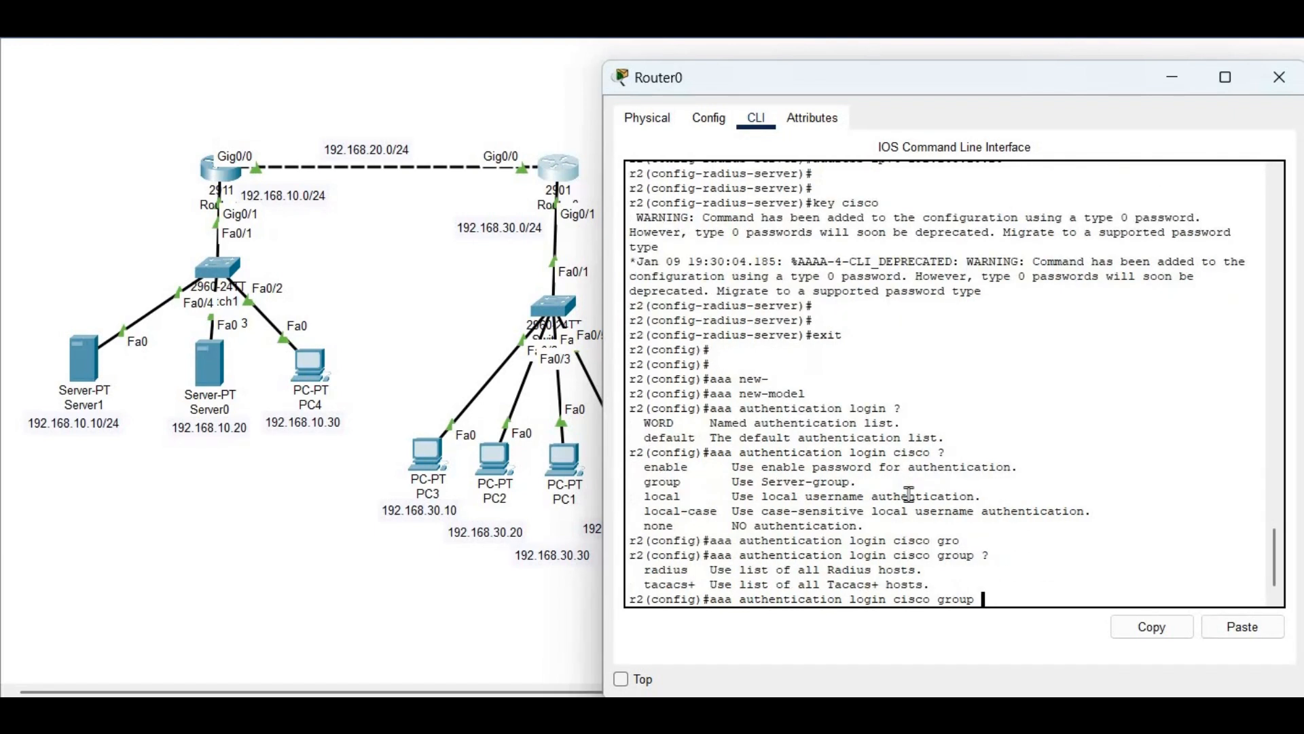
type("r")
key("Tab")
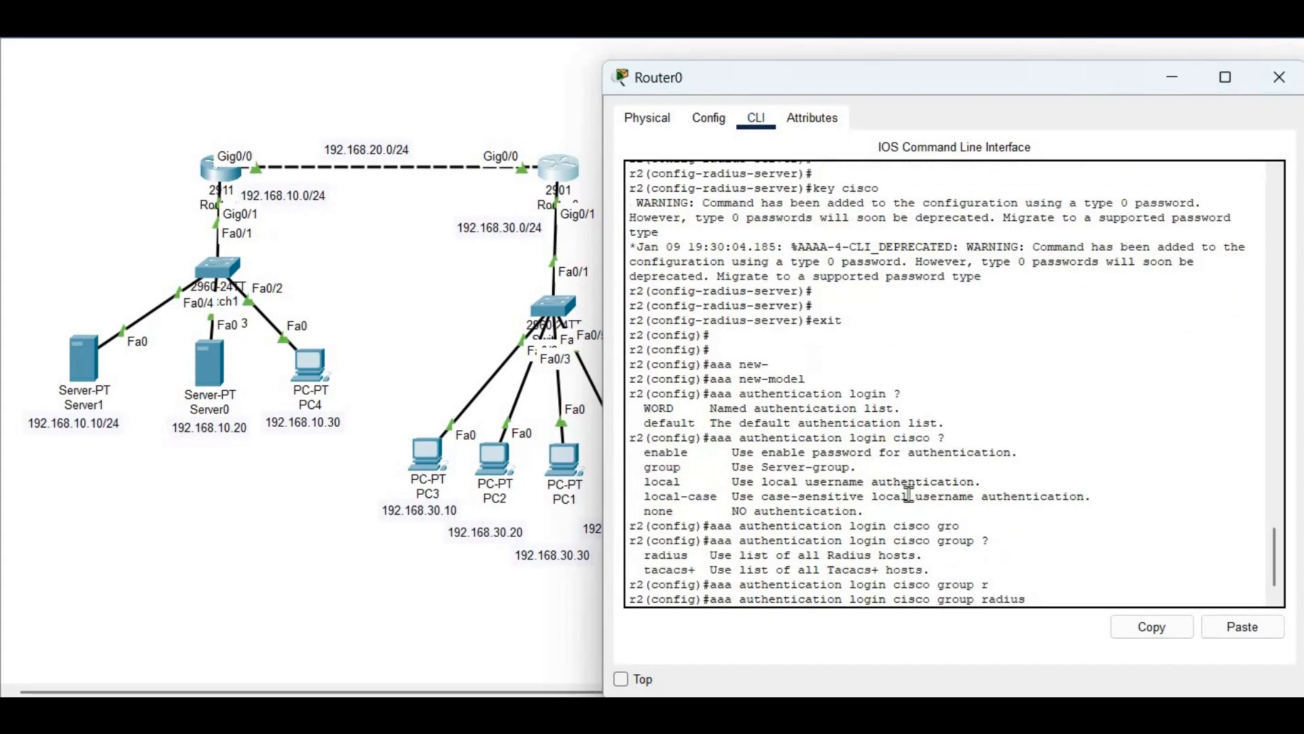
type("?")
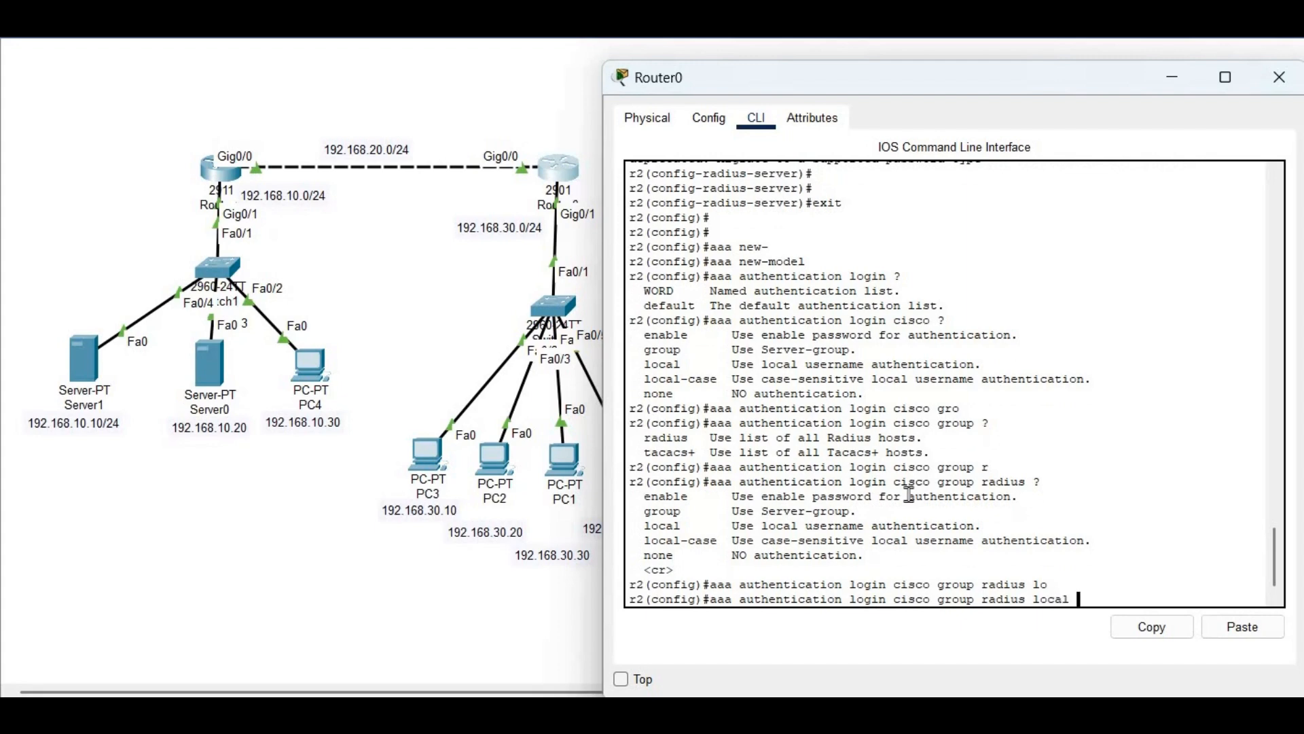
type("?")
key("Return")
key("Return")
key("Return")
key("Return")
key("Return")
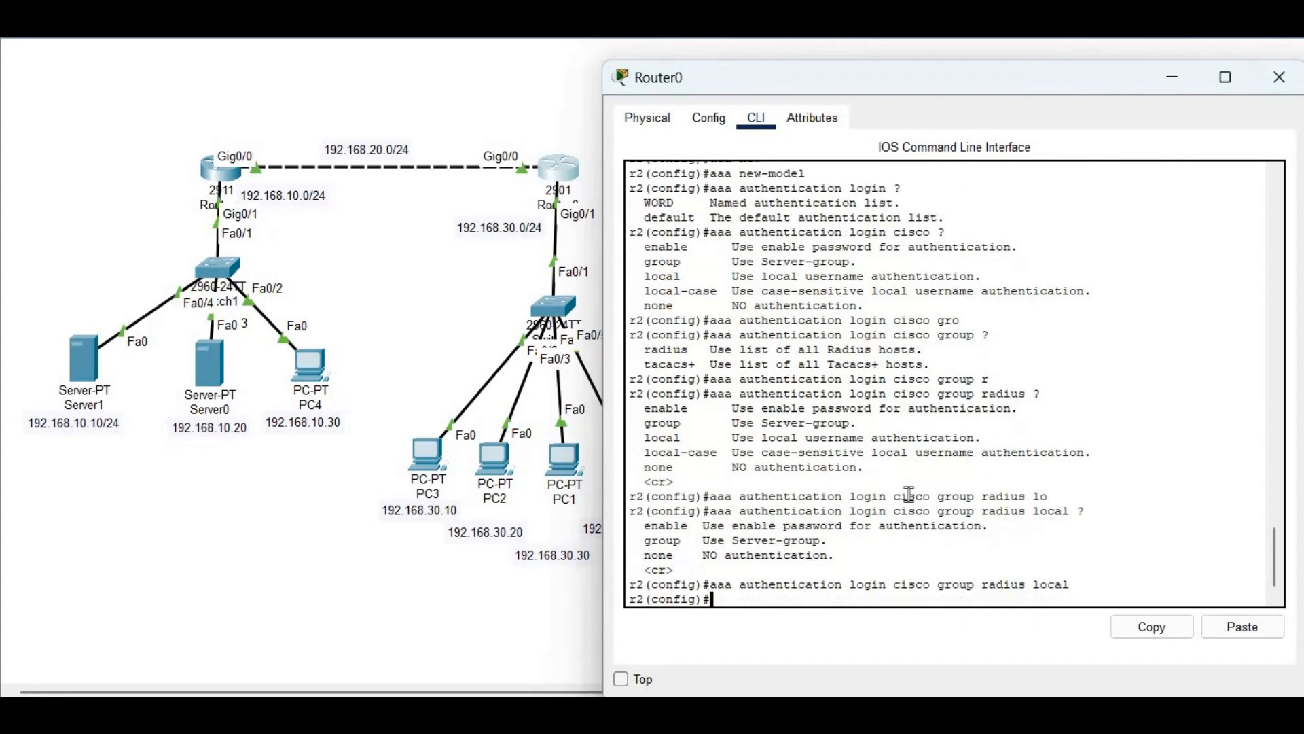
type("exit")
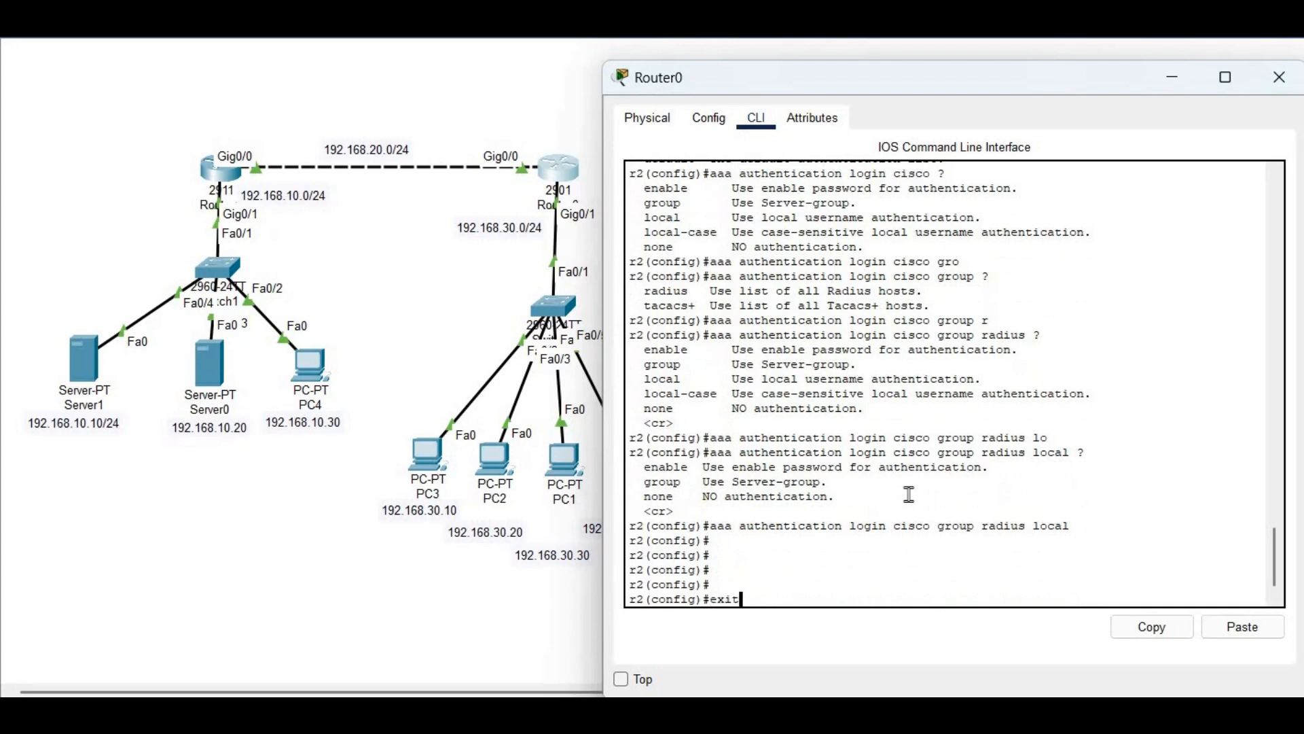
key("Return")
key("Return")
key("Return")
key("Return")
key("Return")
key("Return")
key("Return")
Apply login authentication cisco to Router0's console line 0
type("conf t")
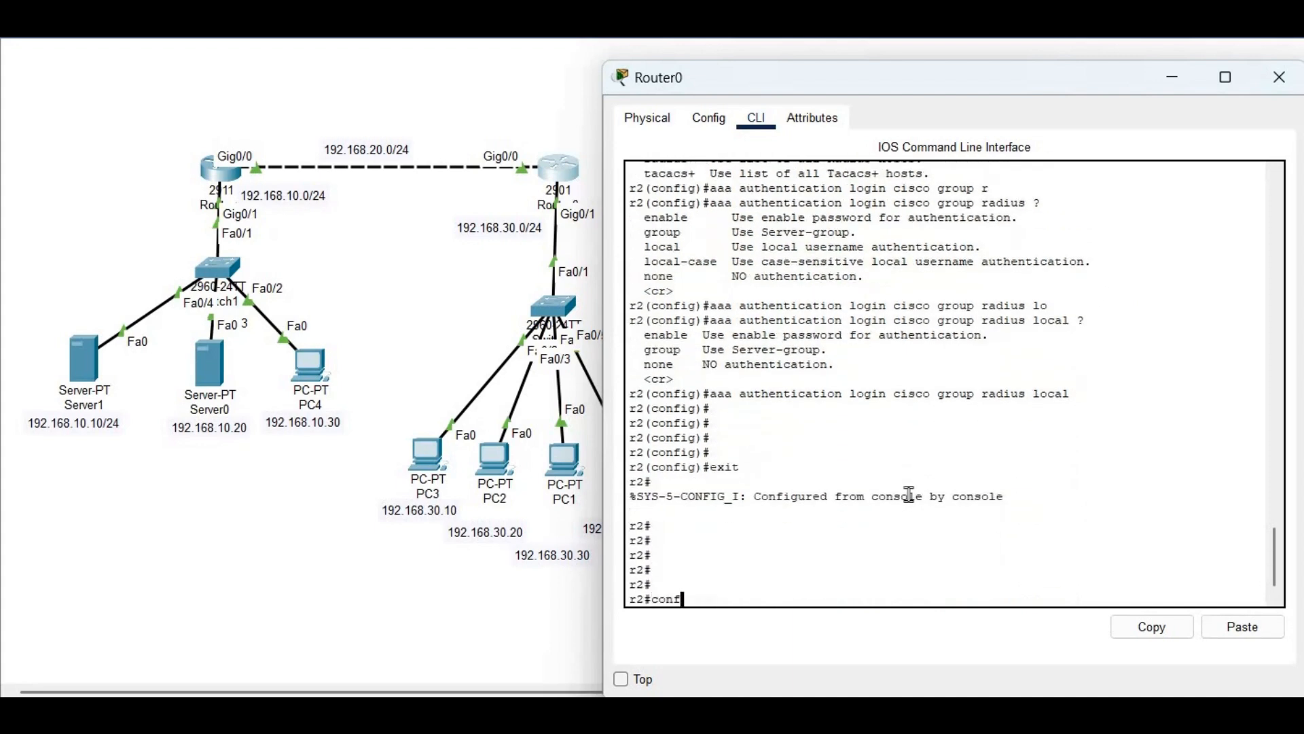
key("Return")
key("Return")
key("Return")
key("Return")
key("Return")
type("line cons")
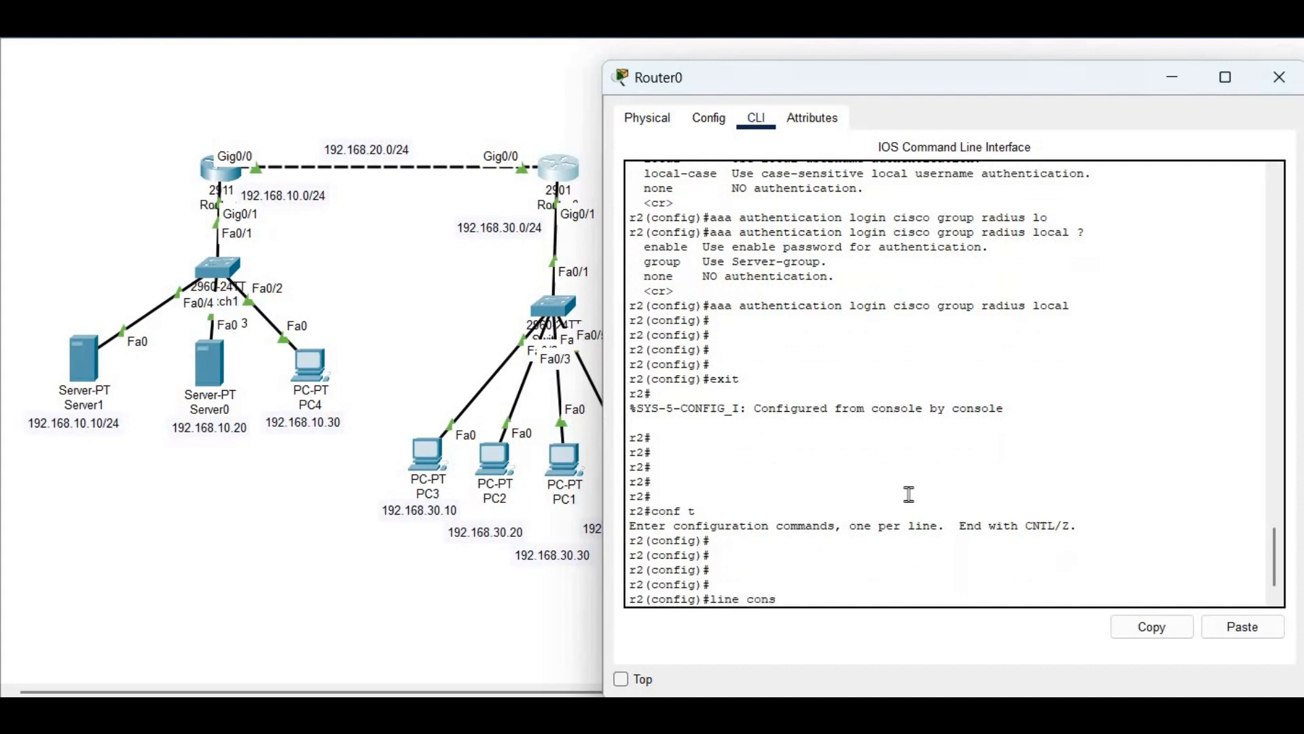
type("ole 0")
key("Return")
type("login authentication ")
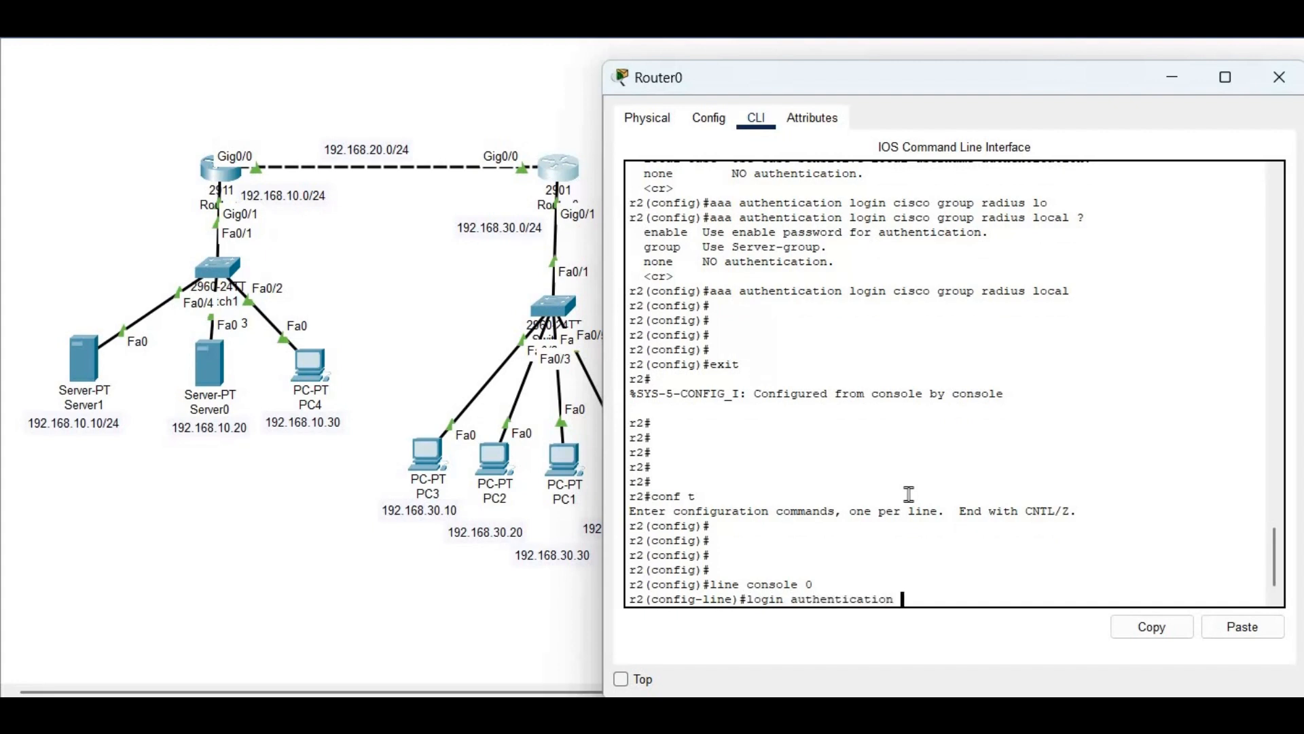
type("cisco")
key("Return")
type("exit")
key("Return")
key("Return")
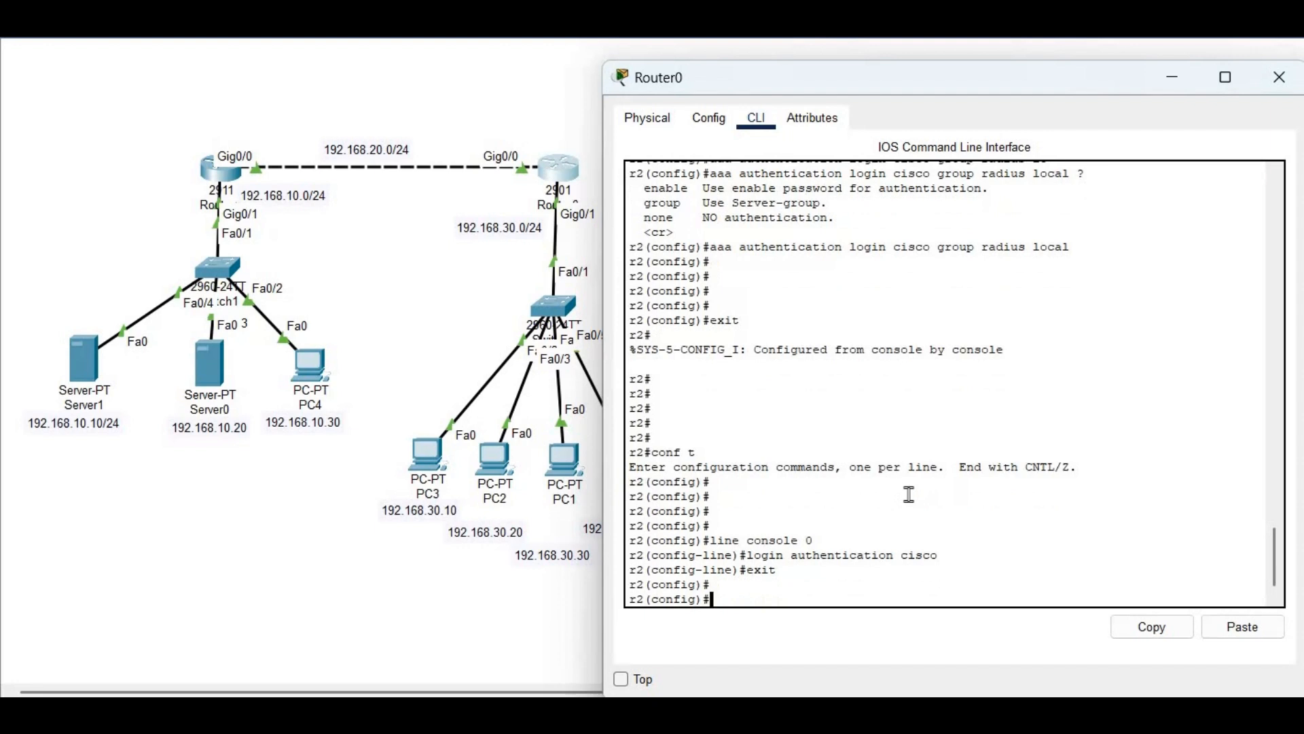
Set VTY lines 0 4 to no login and exit line configuration
type("line vty 0 4")
key("Return")
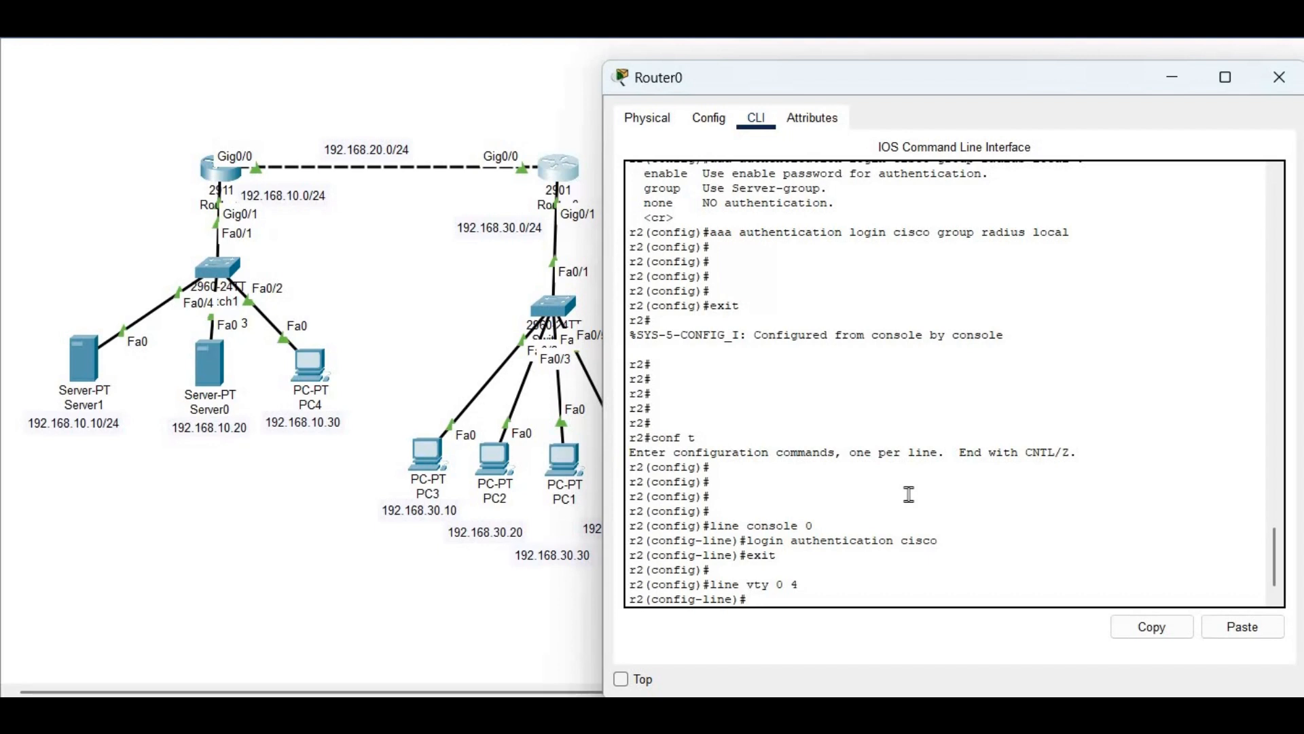
type("no login")
key("Return")
type("exit")
key("Return")
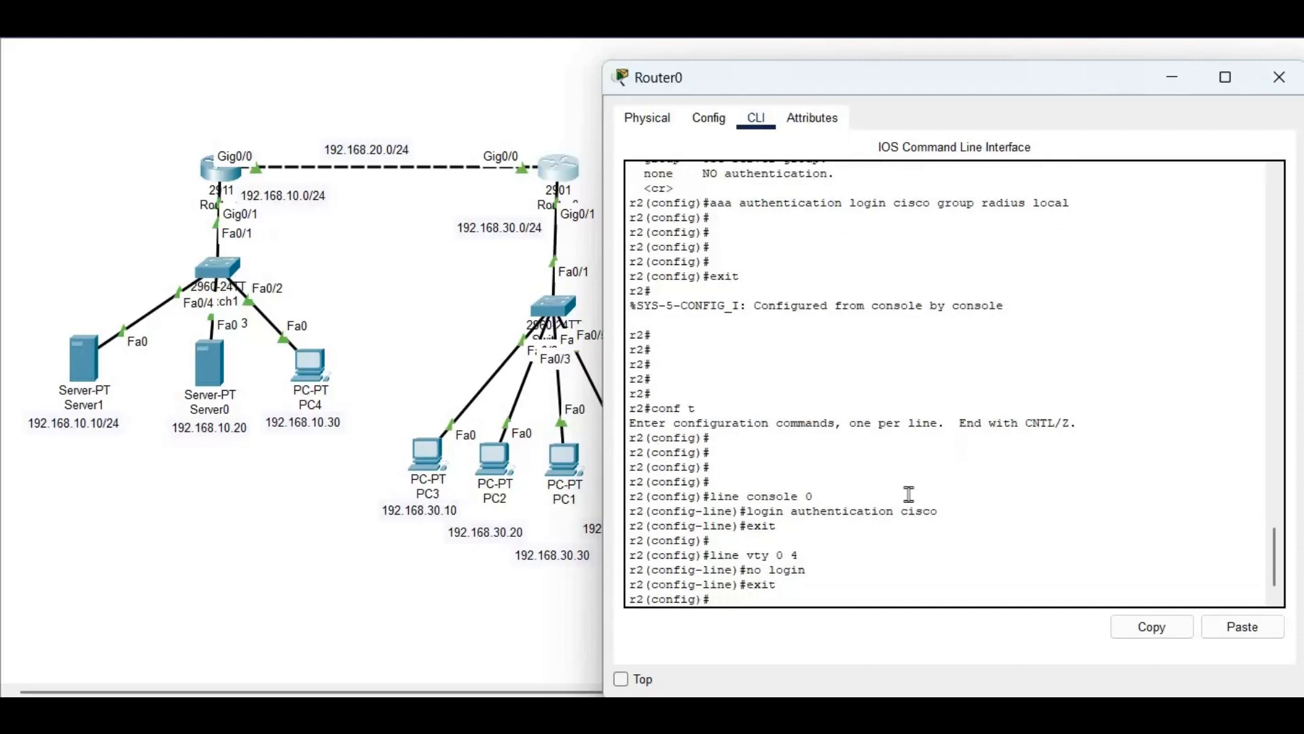
key("Return")
key("Return")
scroll(816, 371, "up", 10)
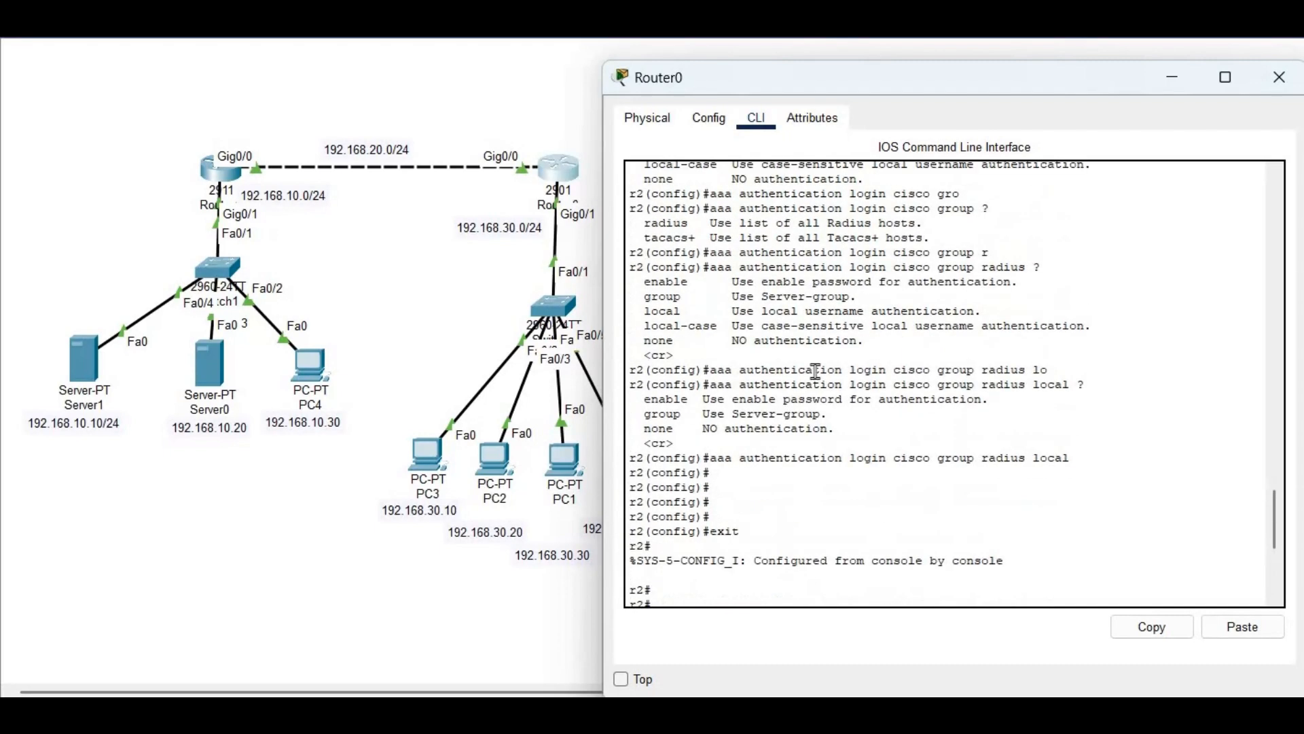
scroll(816, 371, "up", 8)
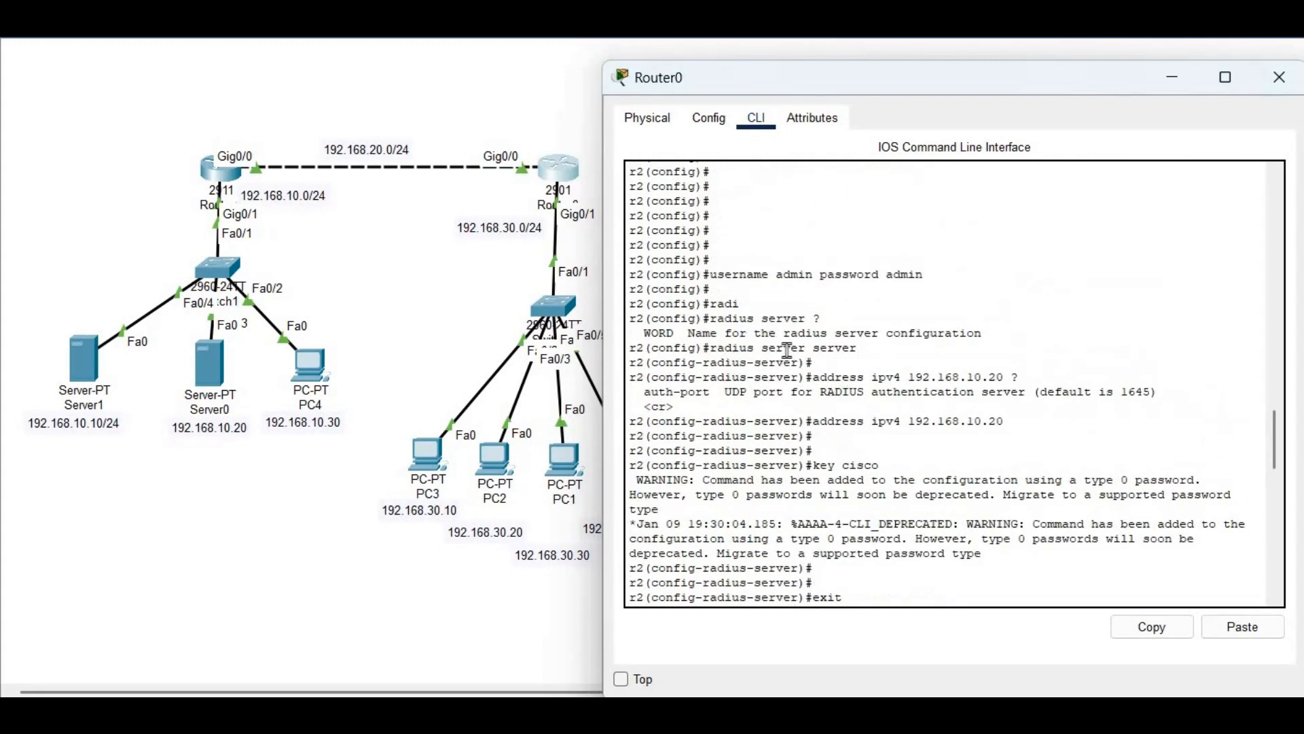
triple_click(788, 350)
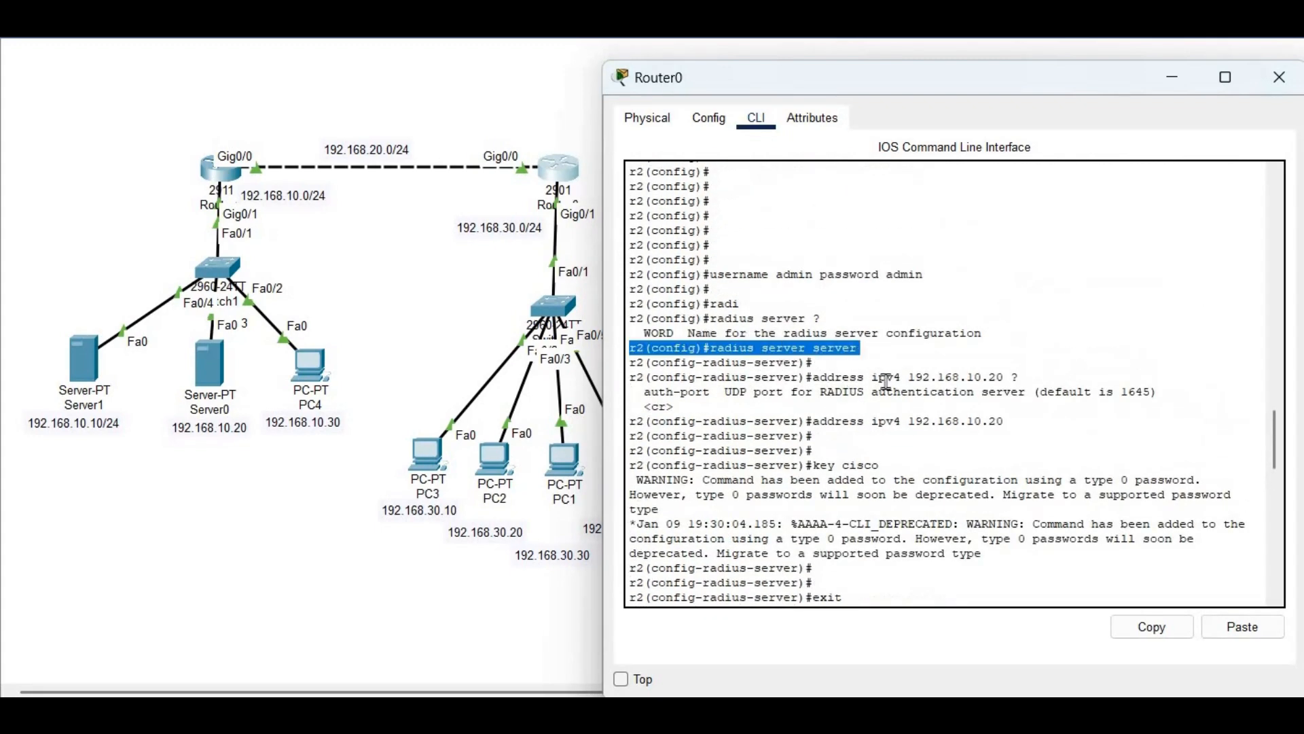
left_click(841, 360)
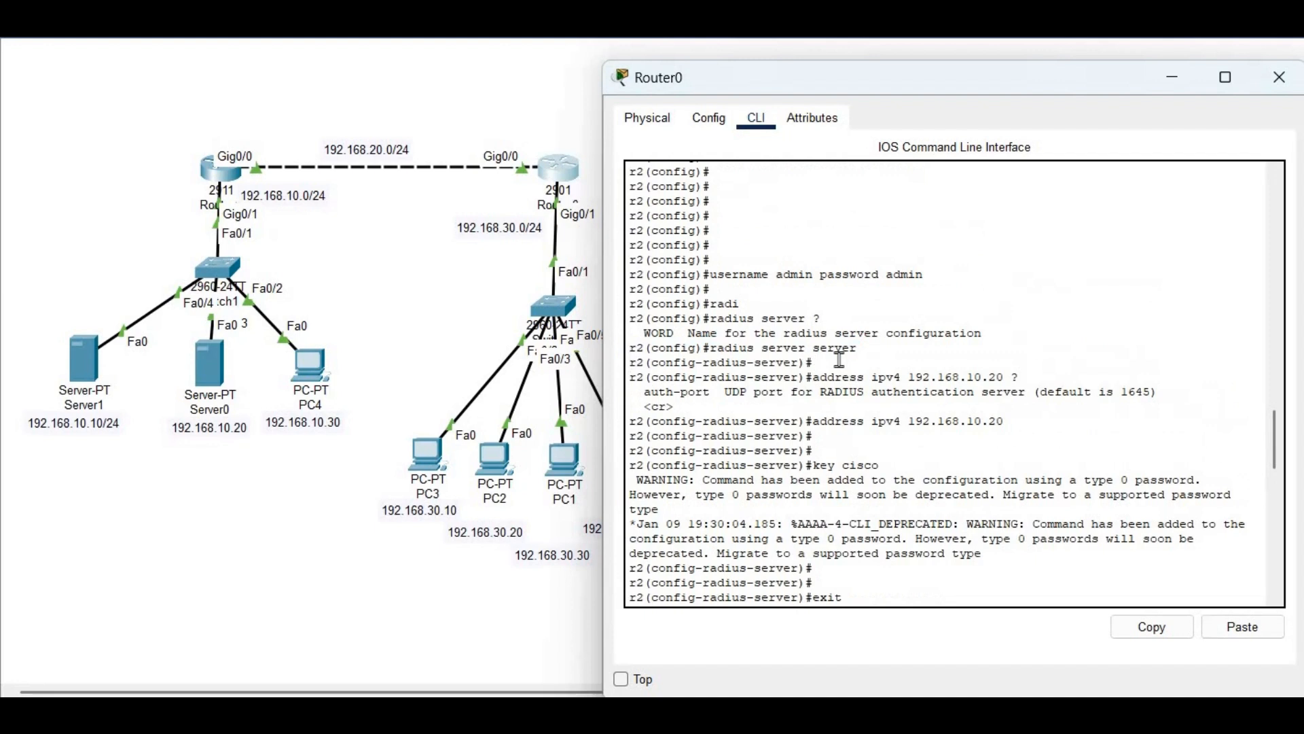
triple_click(815, 423)
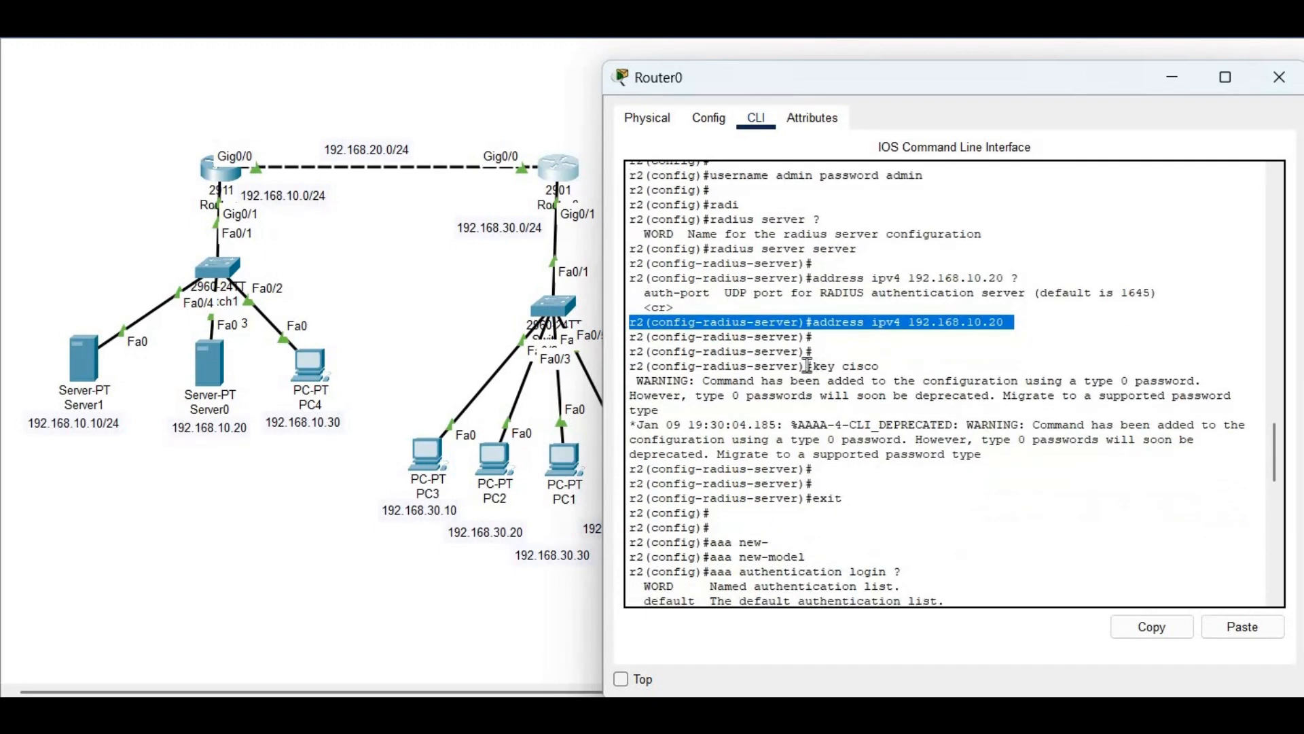
triple_click(808, 367)
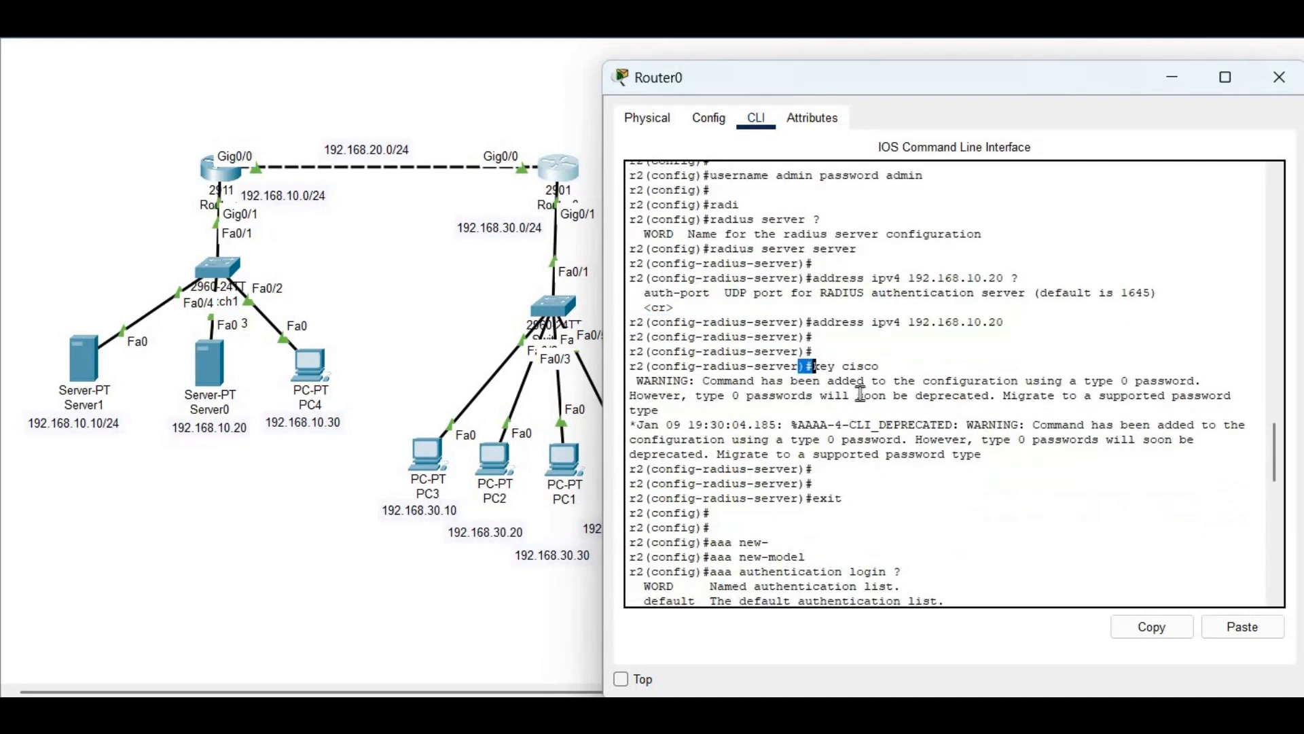
scroll(877, 498, "down", 8)
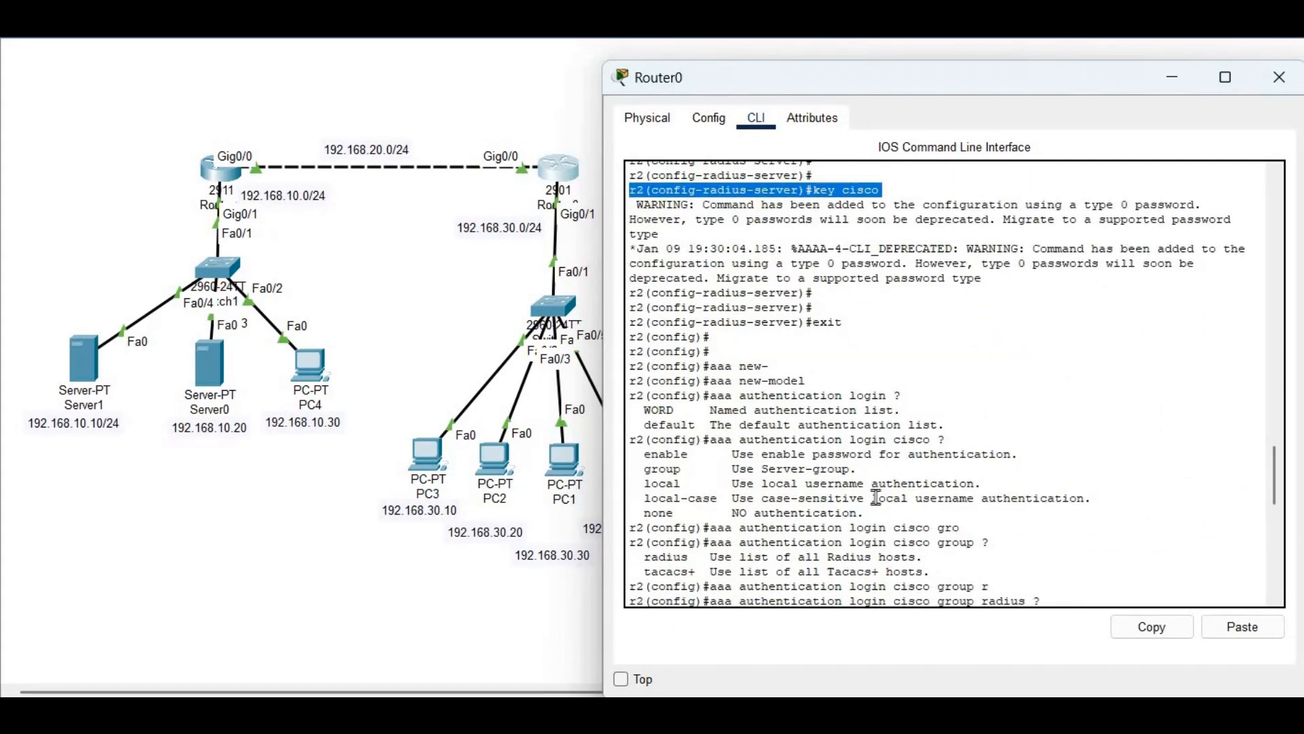
triple_click(677, 212)
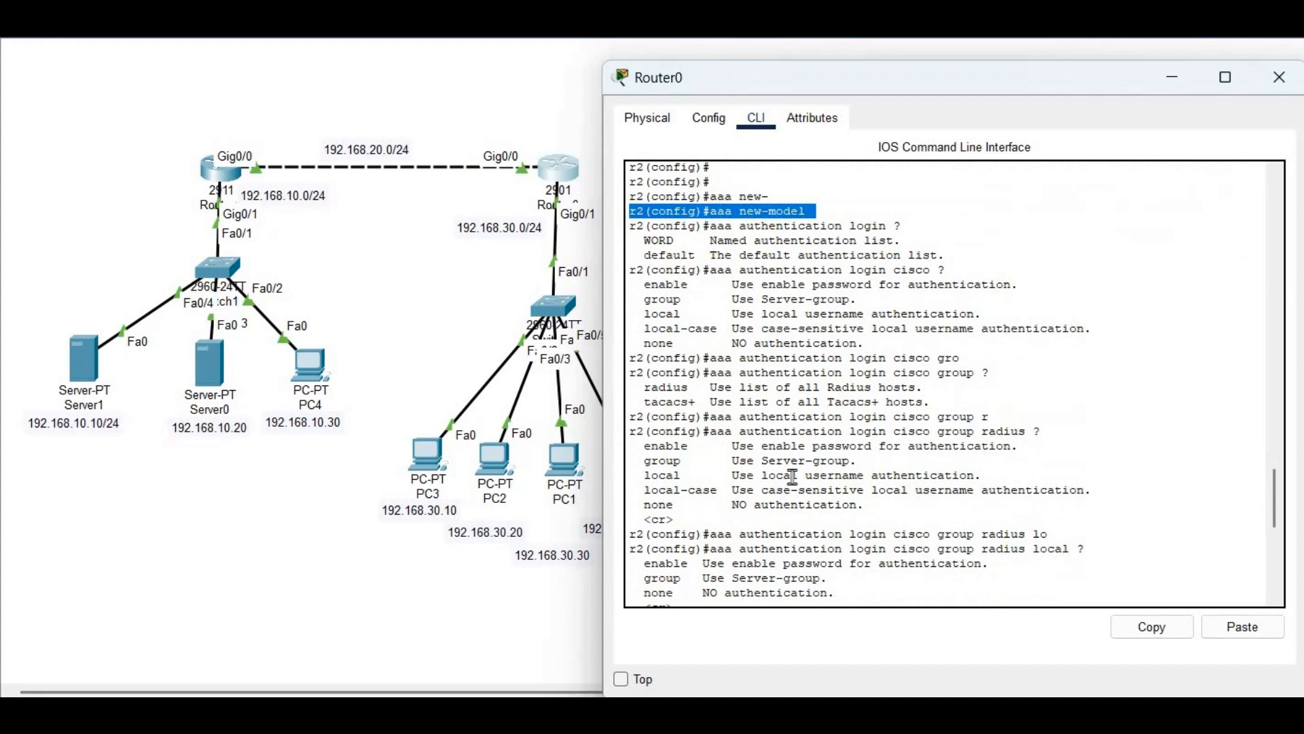
key("Return")
key("Return")
key("Return")
key("Return")
key("Return")
type("exit")
key("Return")
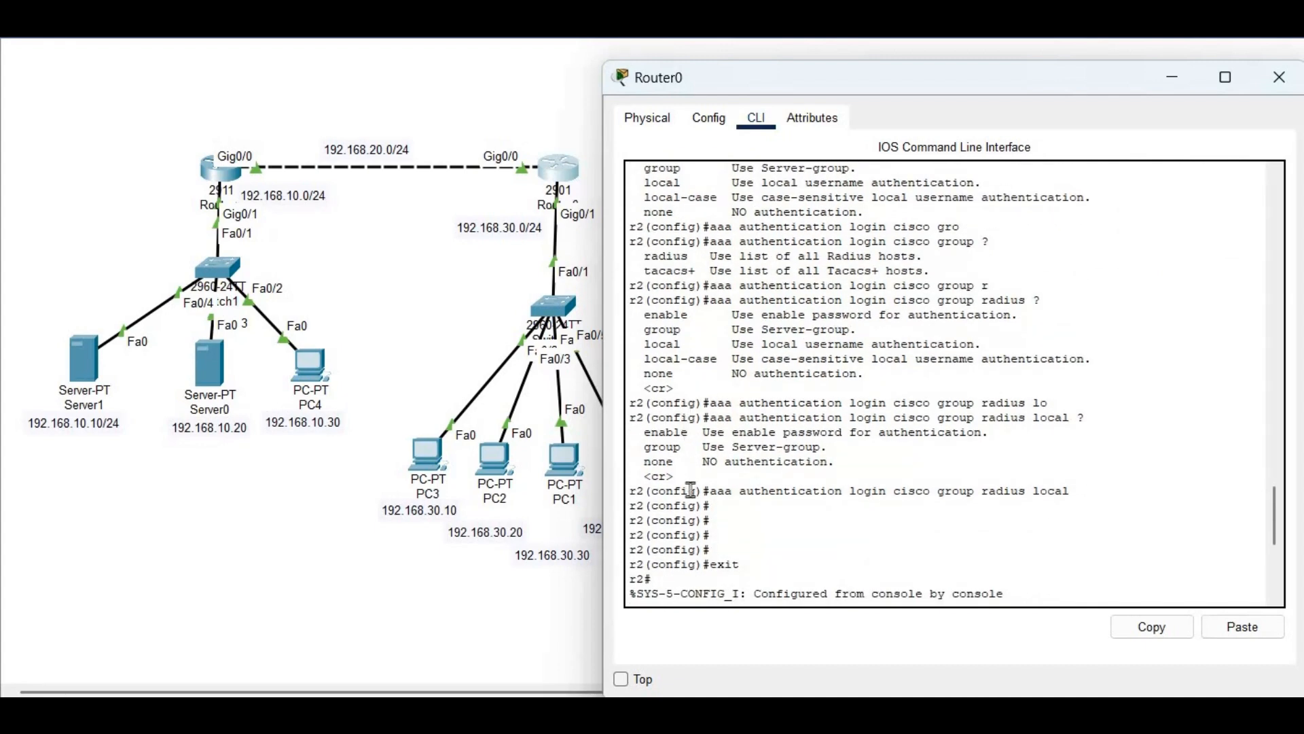
triple_click(727, 496)
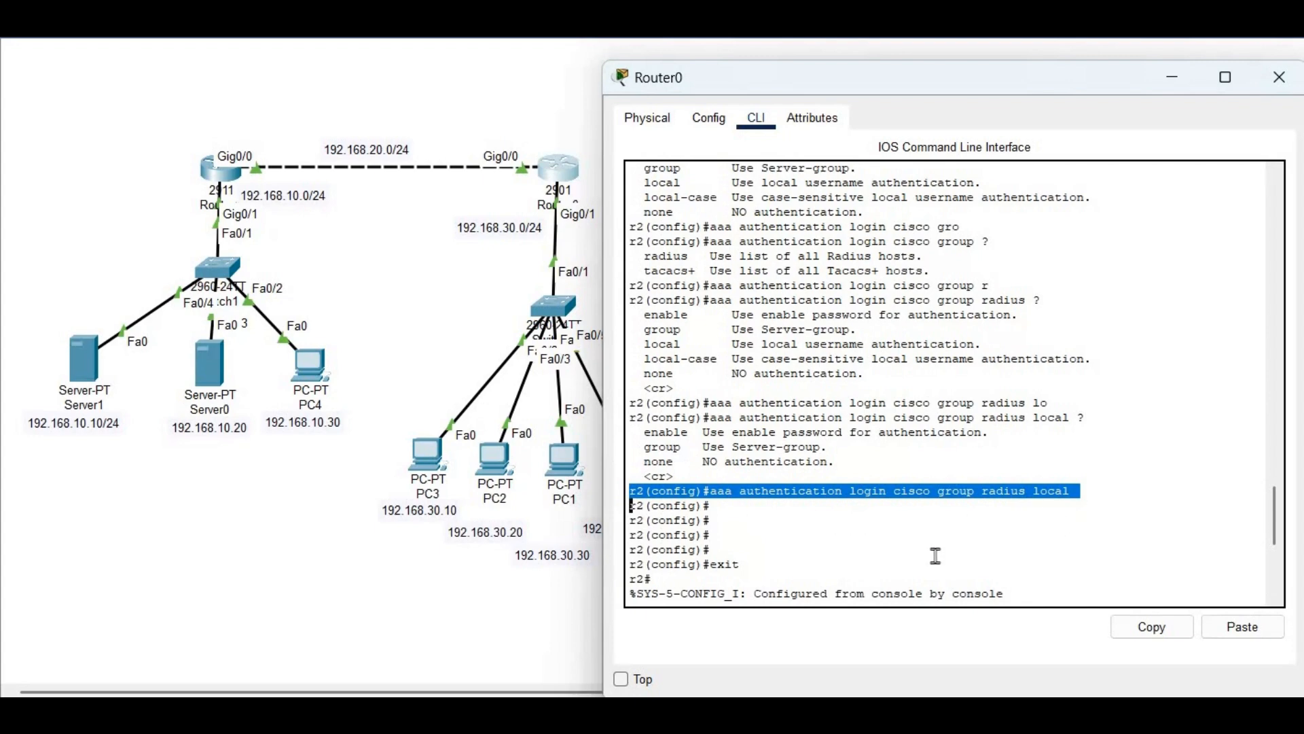
key("ctrl+v")
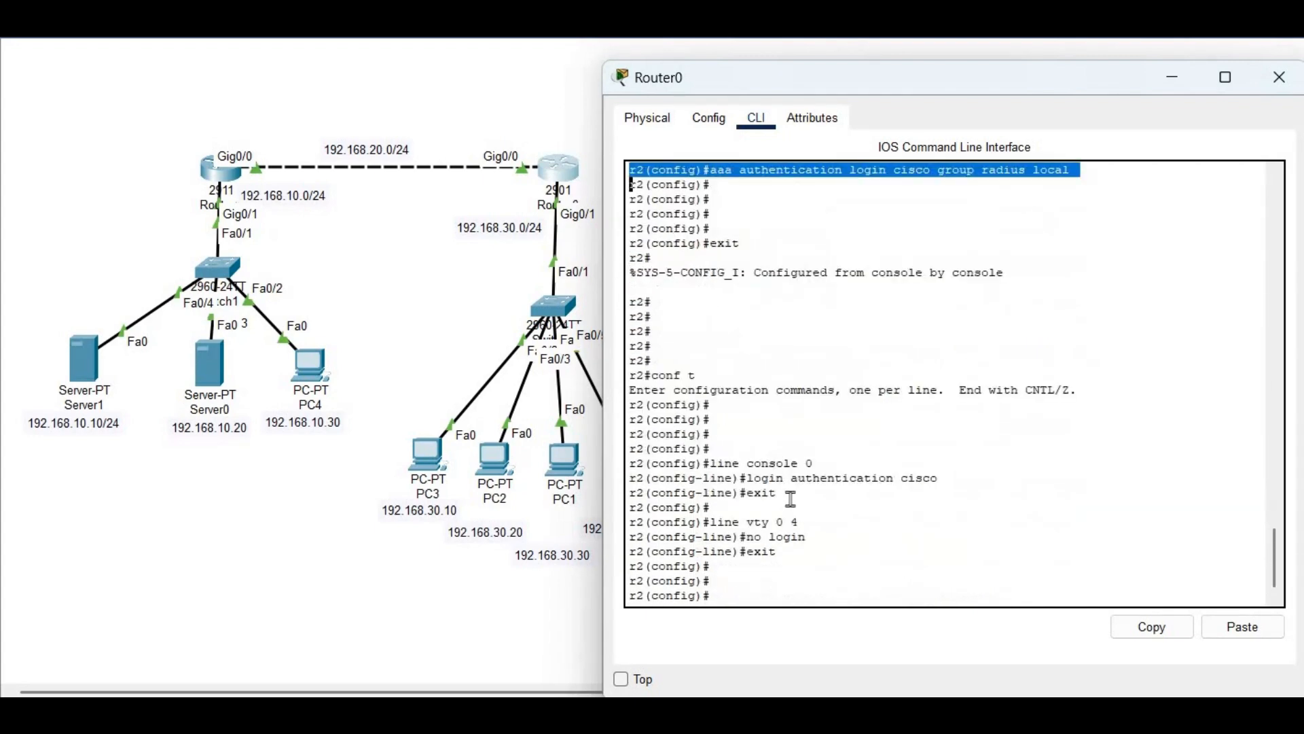
left_click_drag(642, 450, 936, 510)
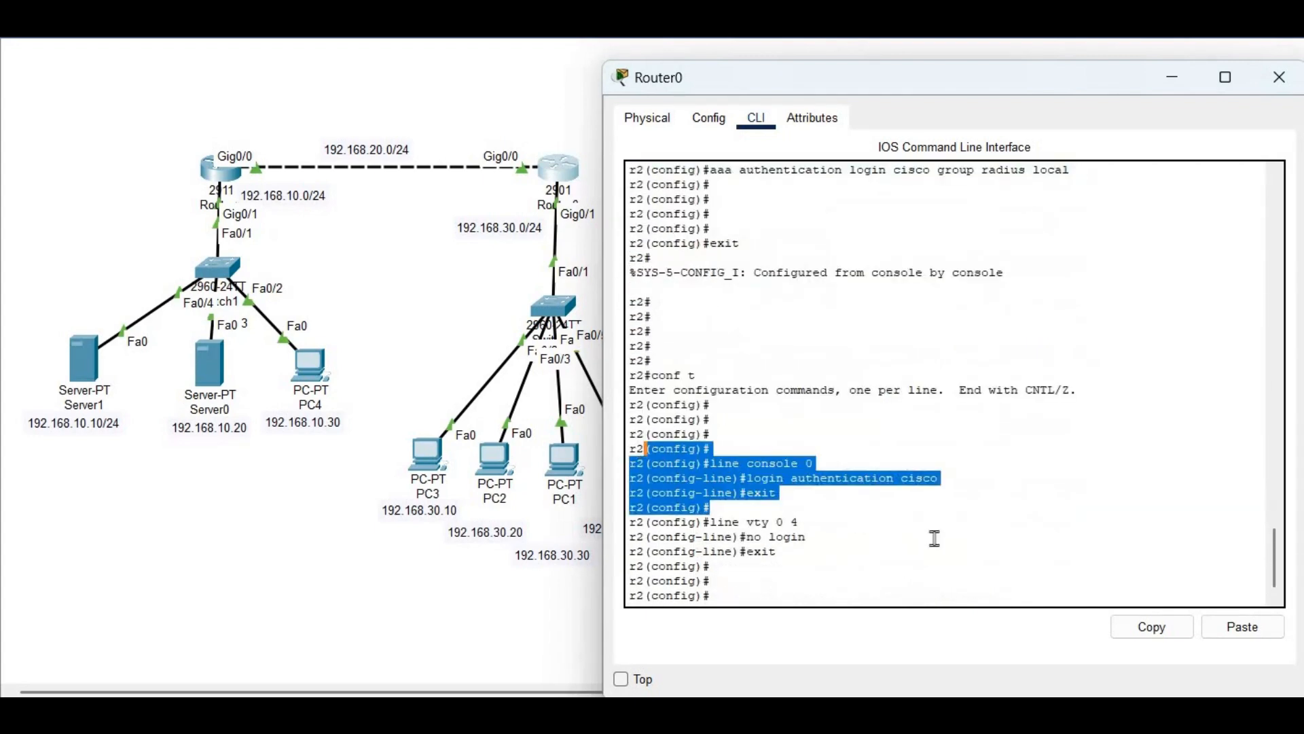
left_click_drag(775, 549, 630, 522)
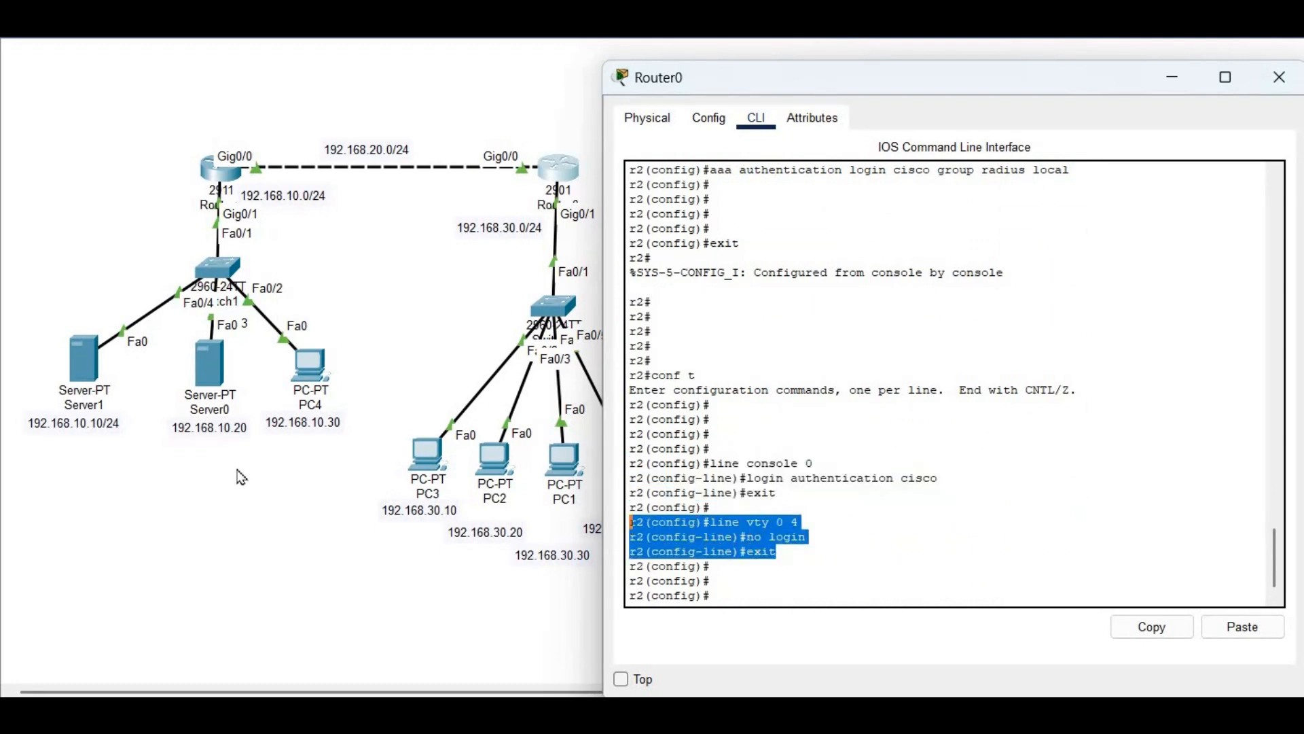
left_click(207, 369)
left_click(208, 369)
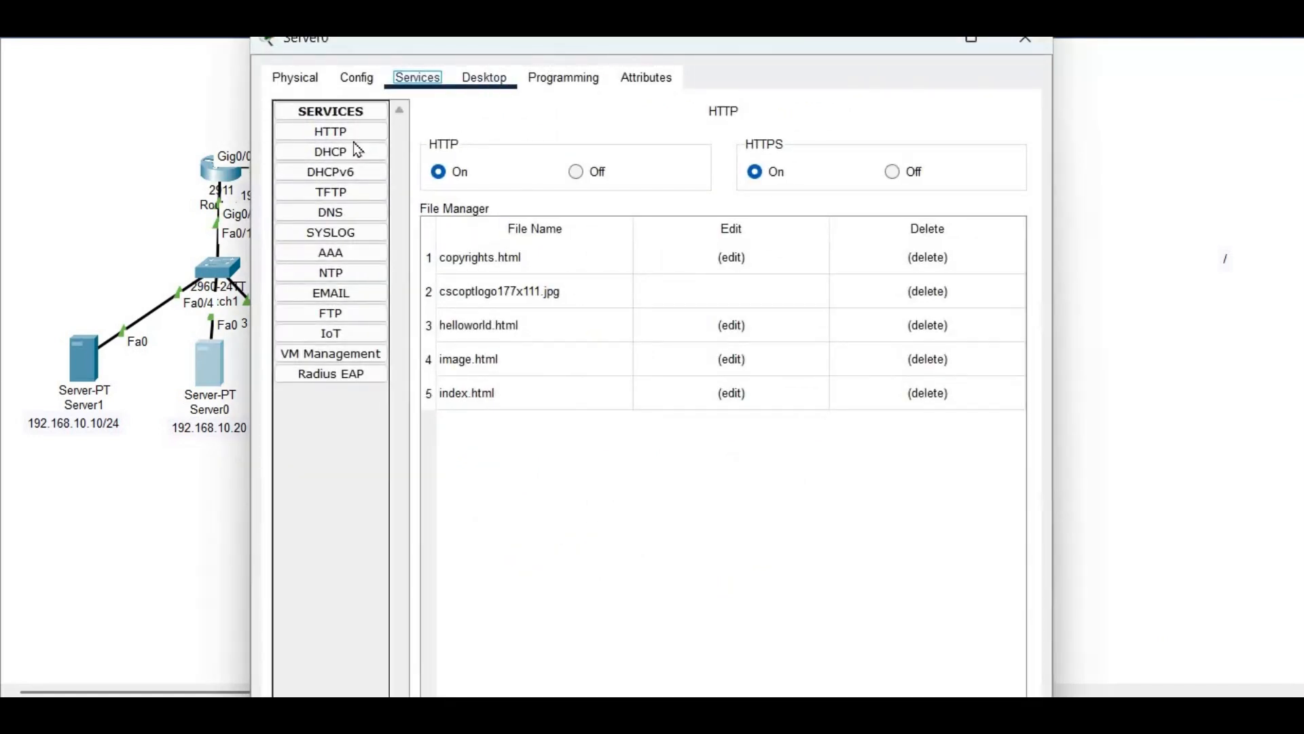
Check Server0's static IP configuration on its Desktop
left_click(485, 77)
left_click(346, 146)
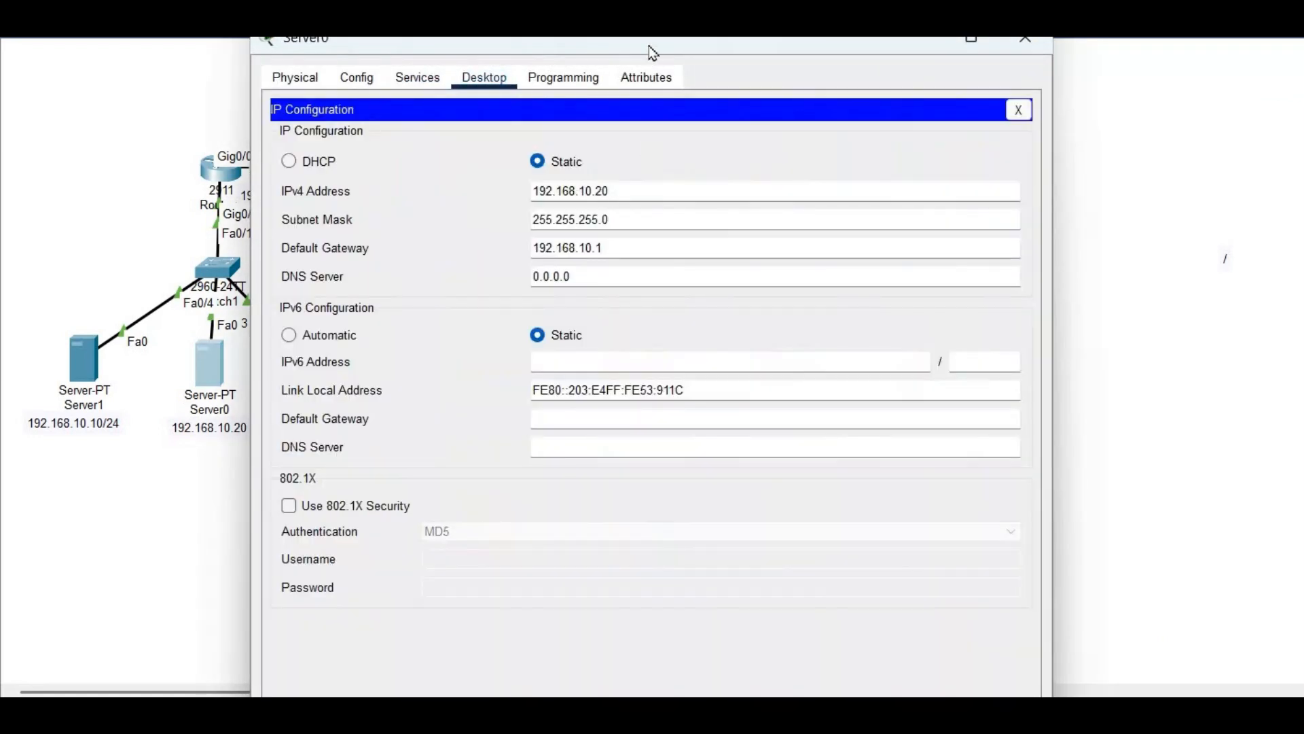
left_click_drag(858, 48, 1181, 39)
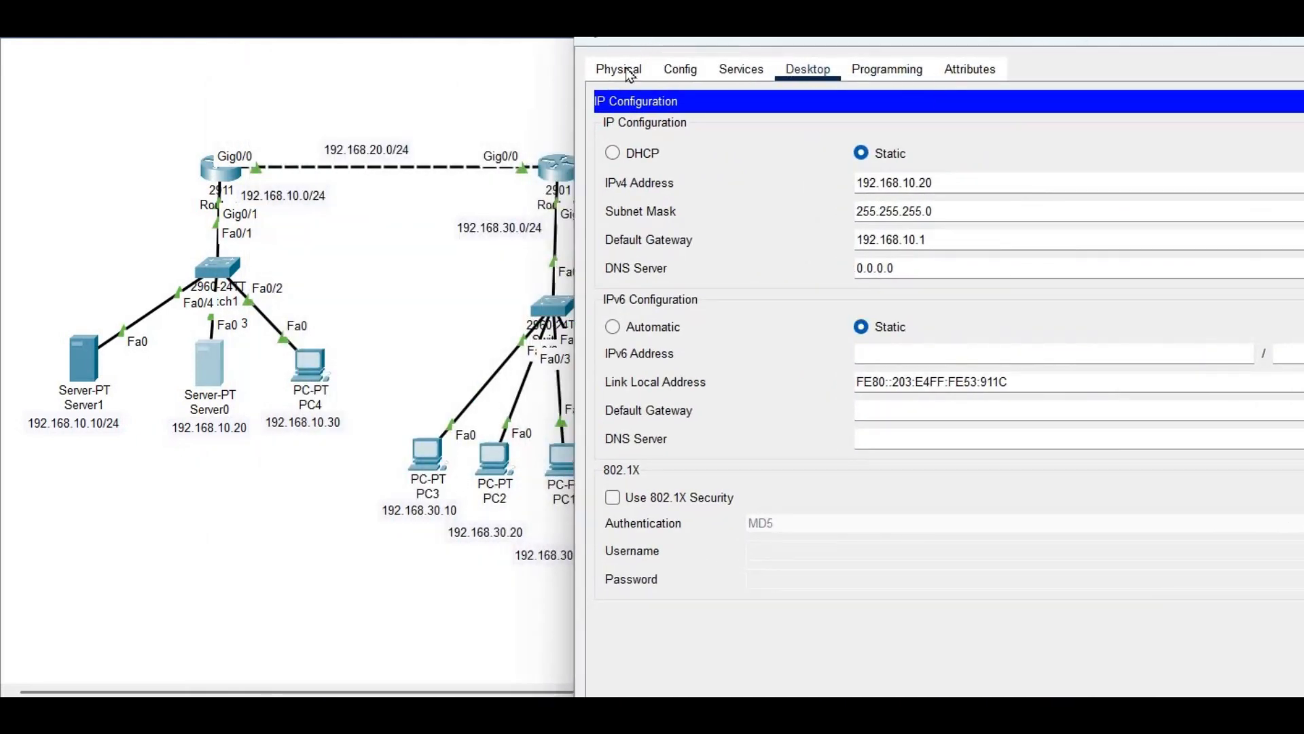
Switch Server0's AAA service on and enter r2 as the client name
left_click(739, 74)
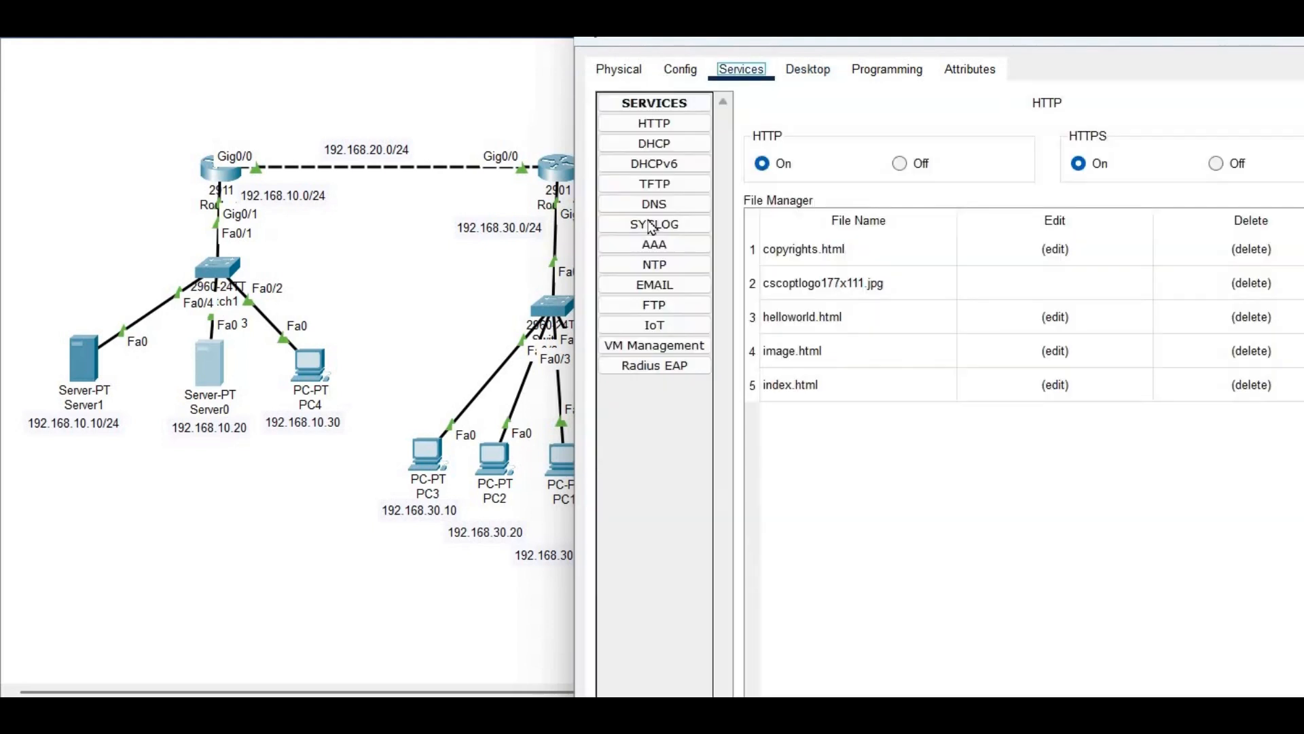
left_click(654, 245)
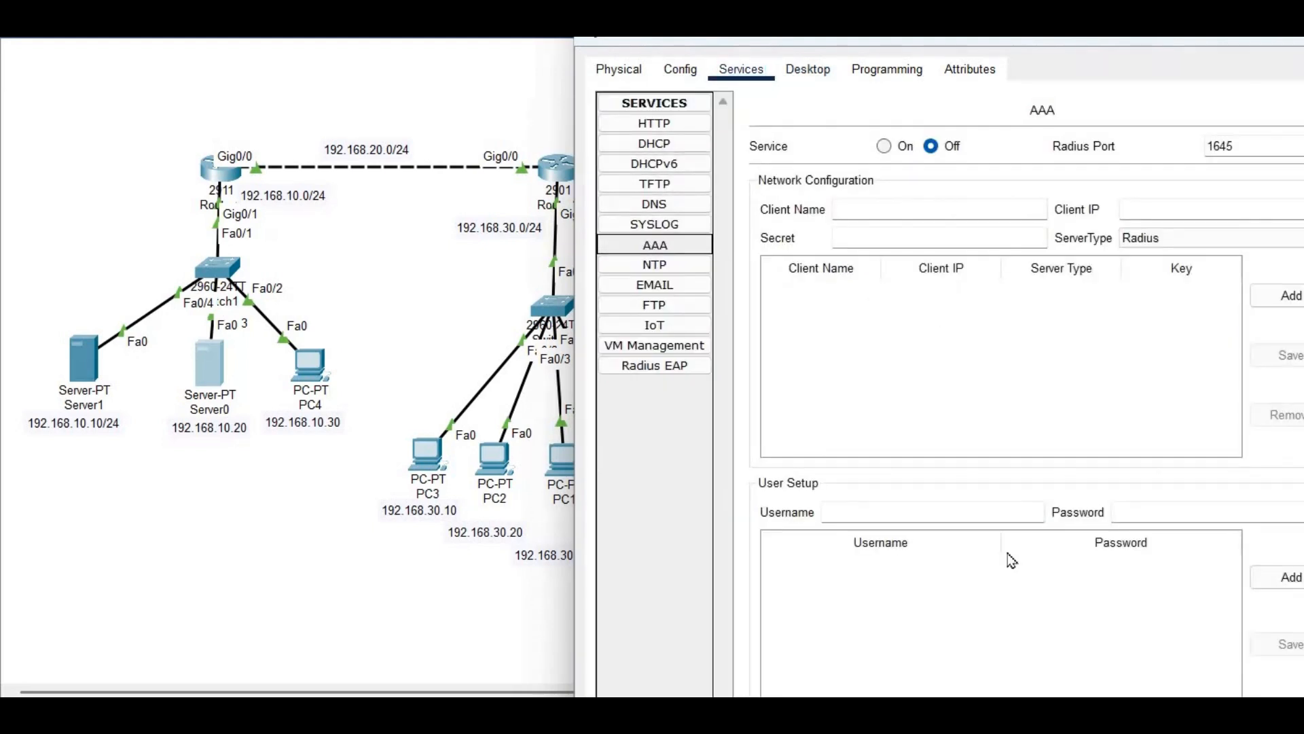
left_click(885, 146)
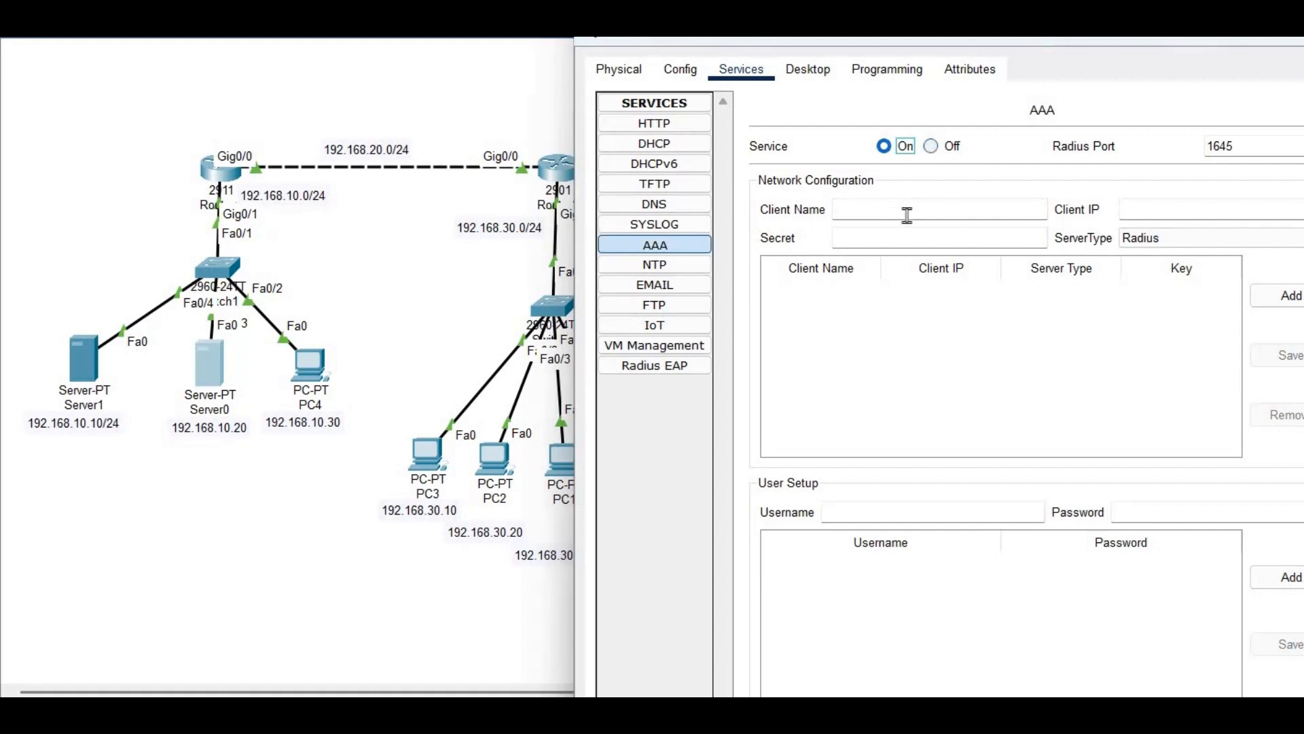
left_click(907, 215)
type("r2")
left_click(1151, 210)
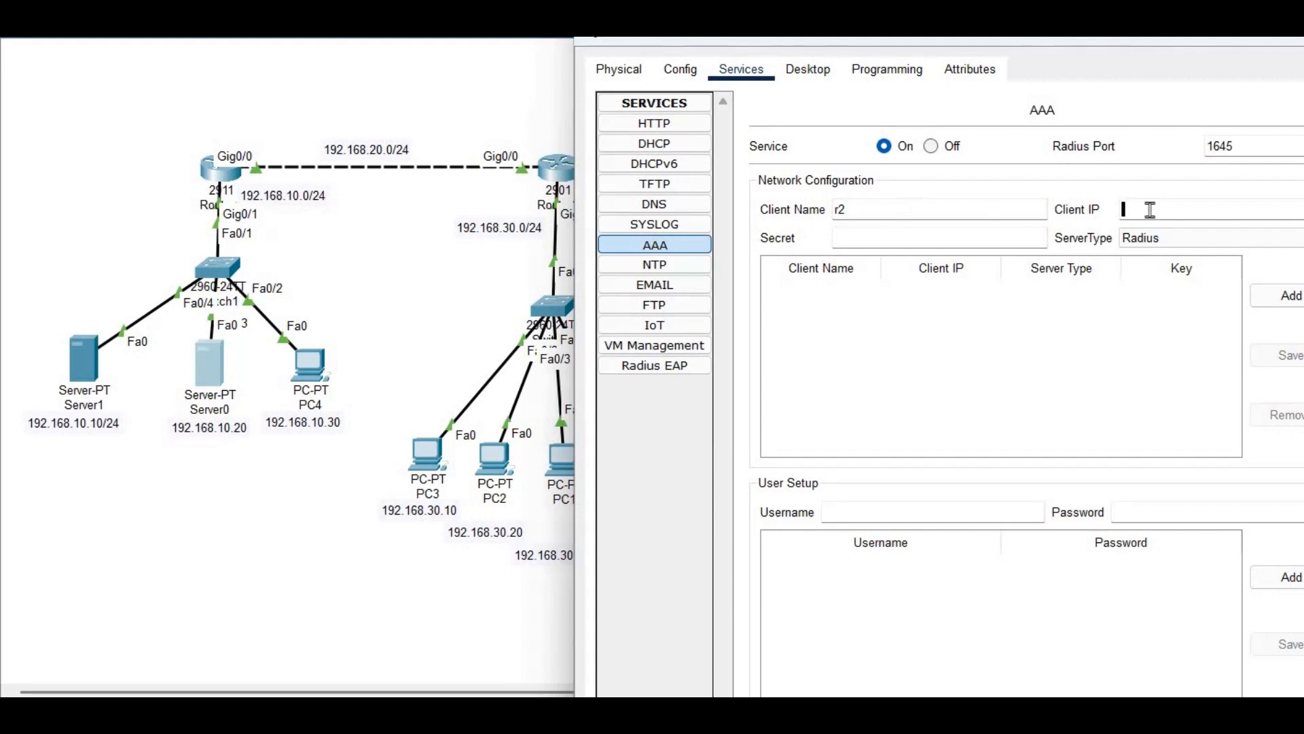
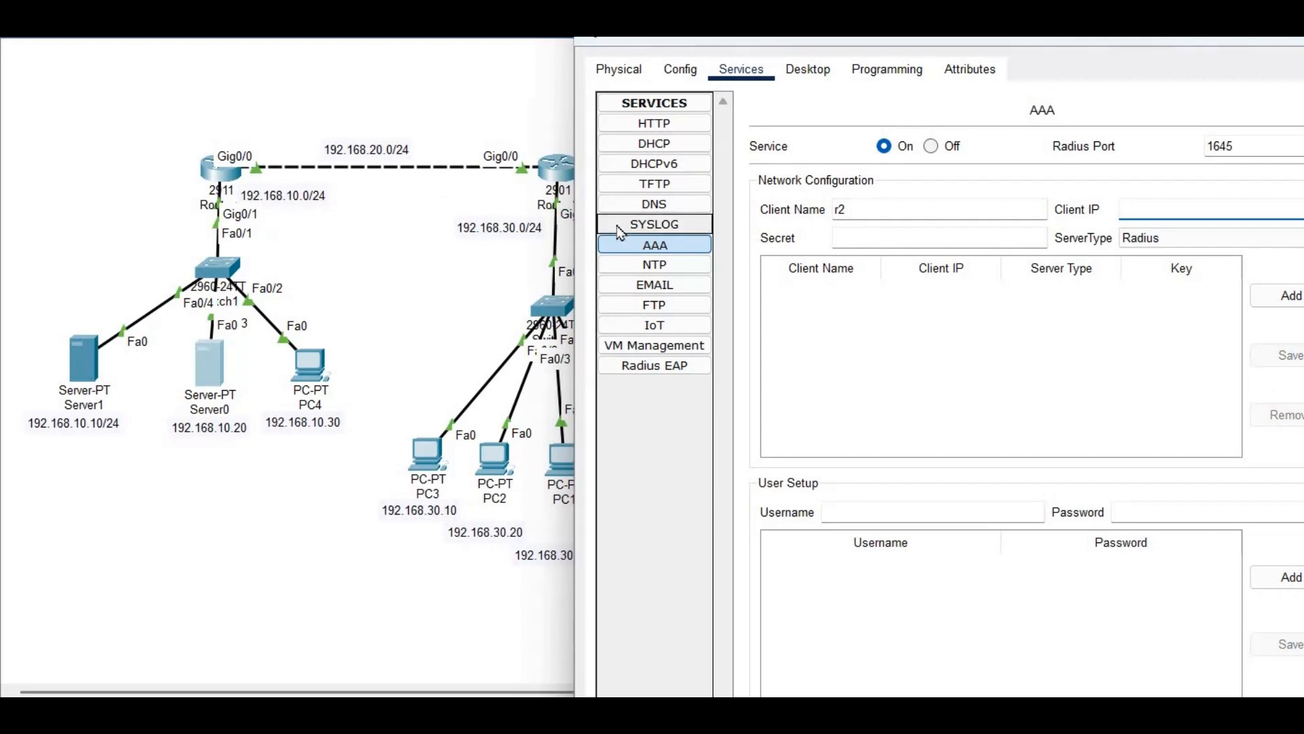
Add client r2 at 192.168.20.2 with its shared secret and Radius server type to the AAA list
type("0")
type("192")
type(".168.20.")
type("2")
left_click(848, 238)
type("cisco")
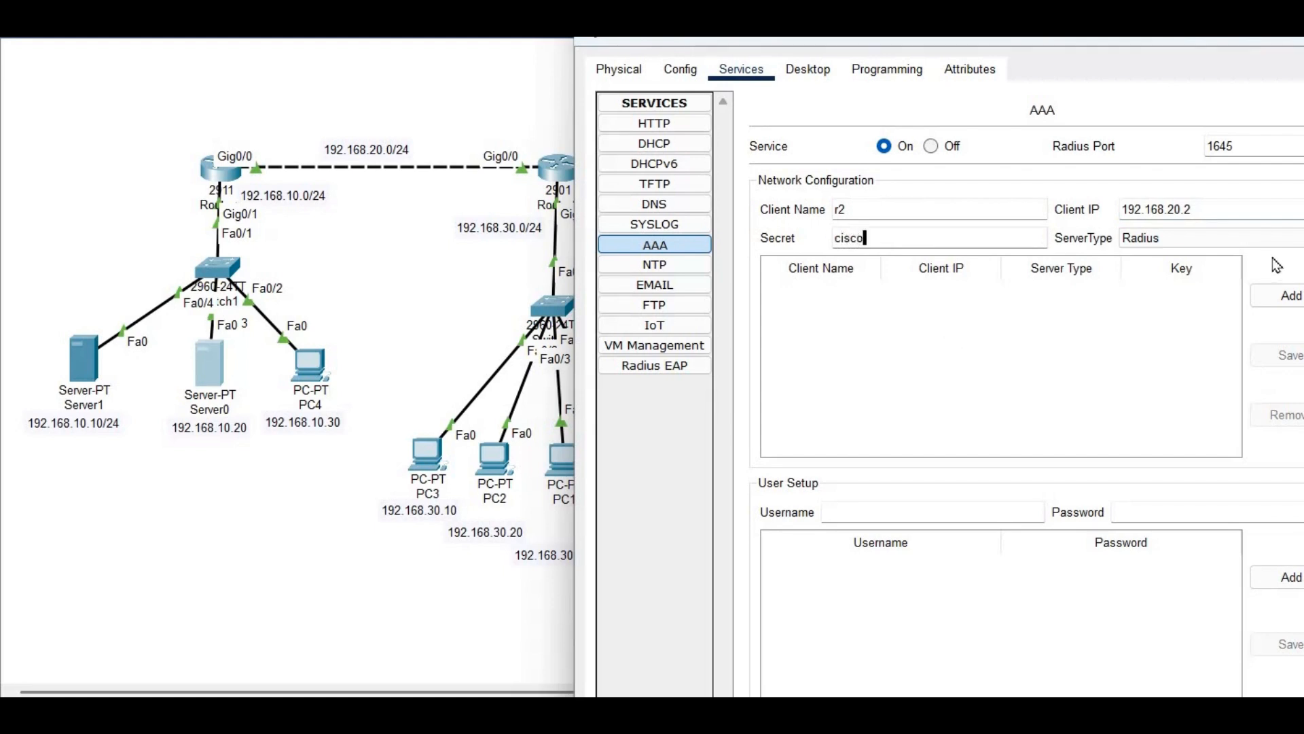
left_click(1223, 248)
left_click(1136, 257)
left_click(1277, 299)
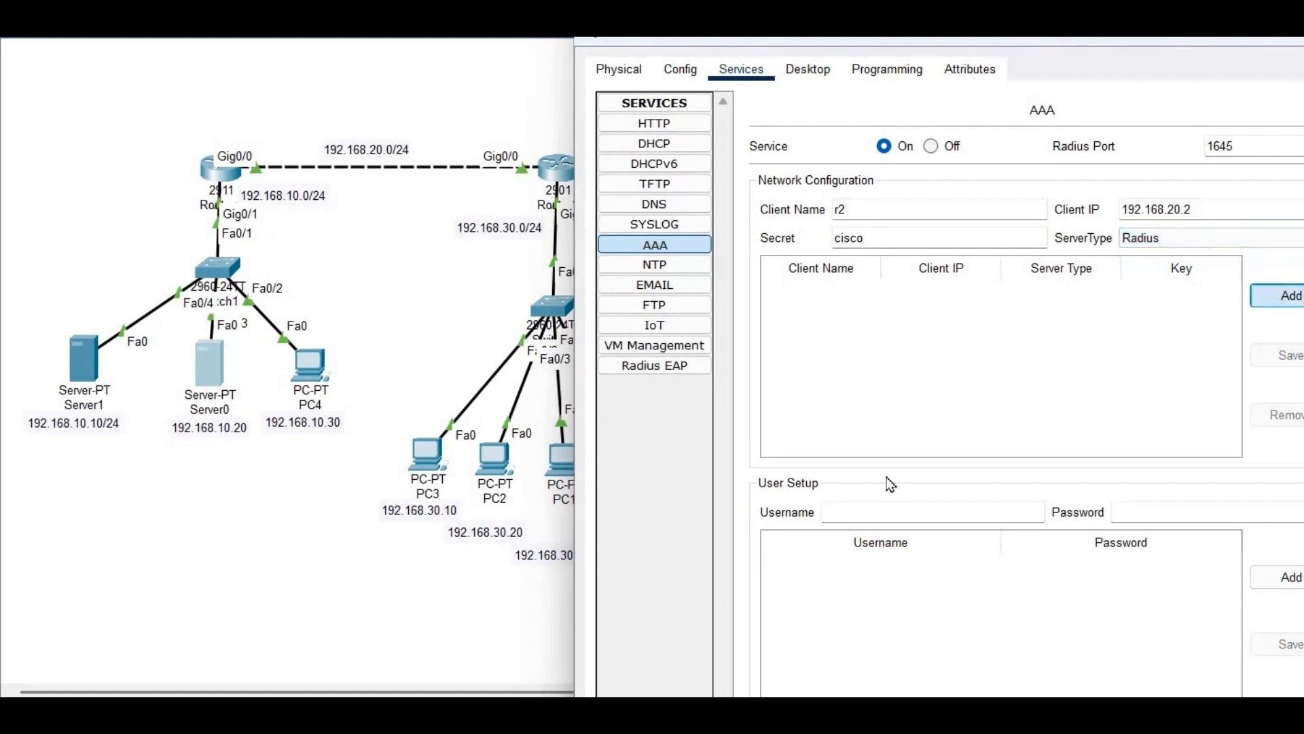
left_click(1036, 515)
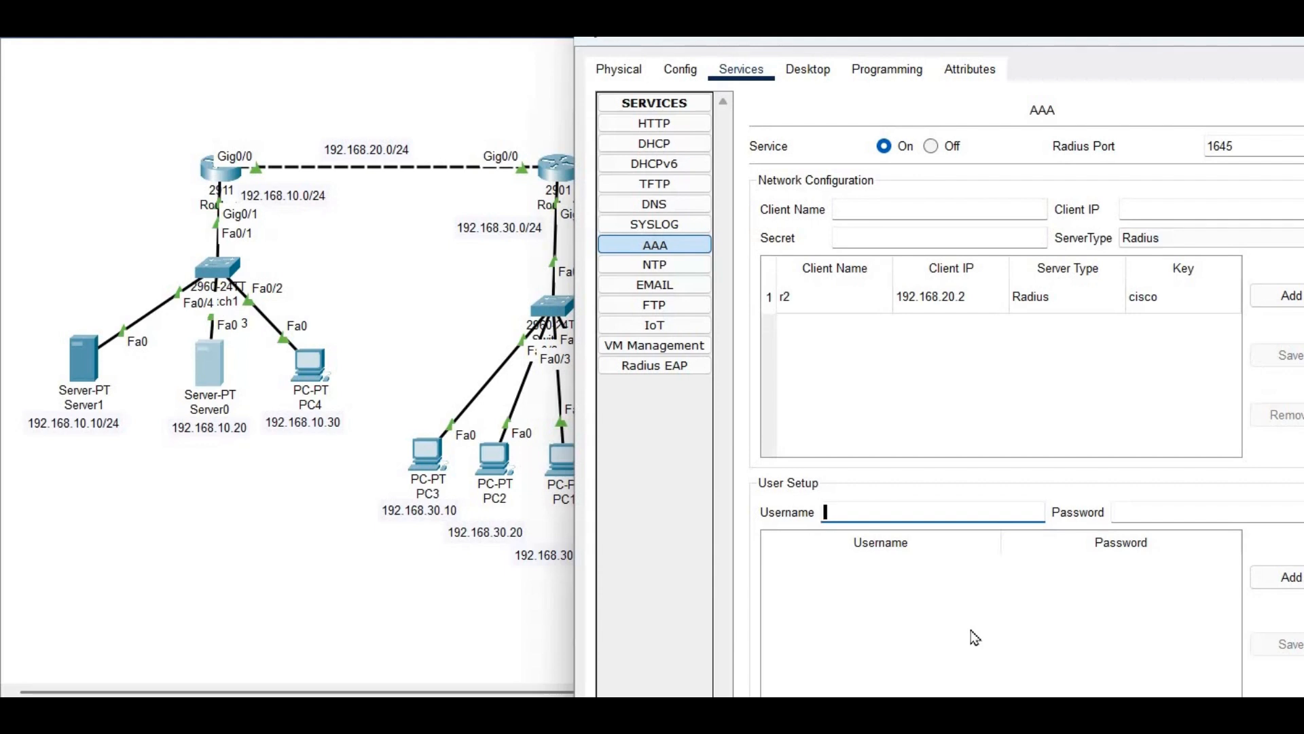
Add AAA user accounts user1 and admin with their passwords
type("user1")
left_click(1179, 508)
type("user1")
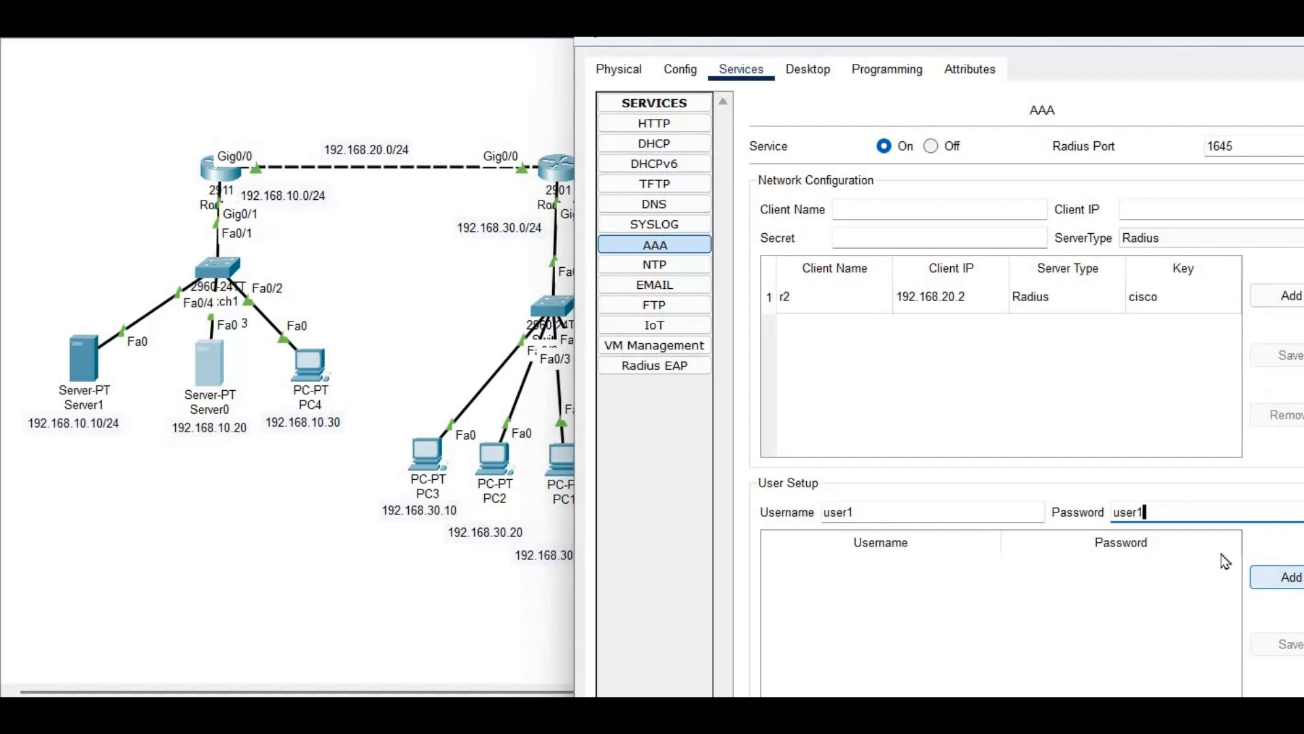
left_click(1286, 579)
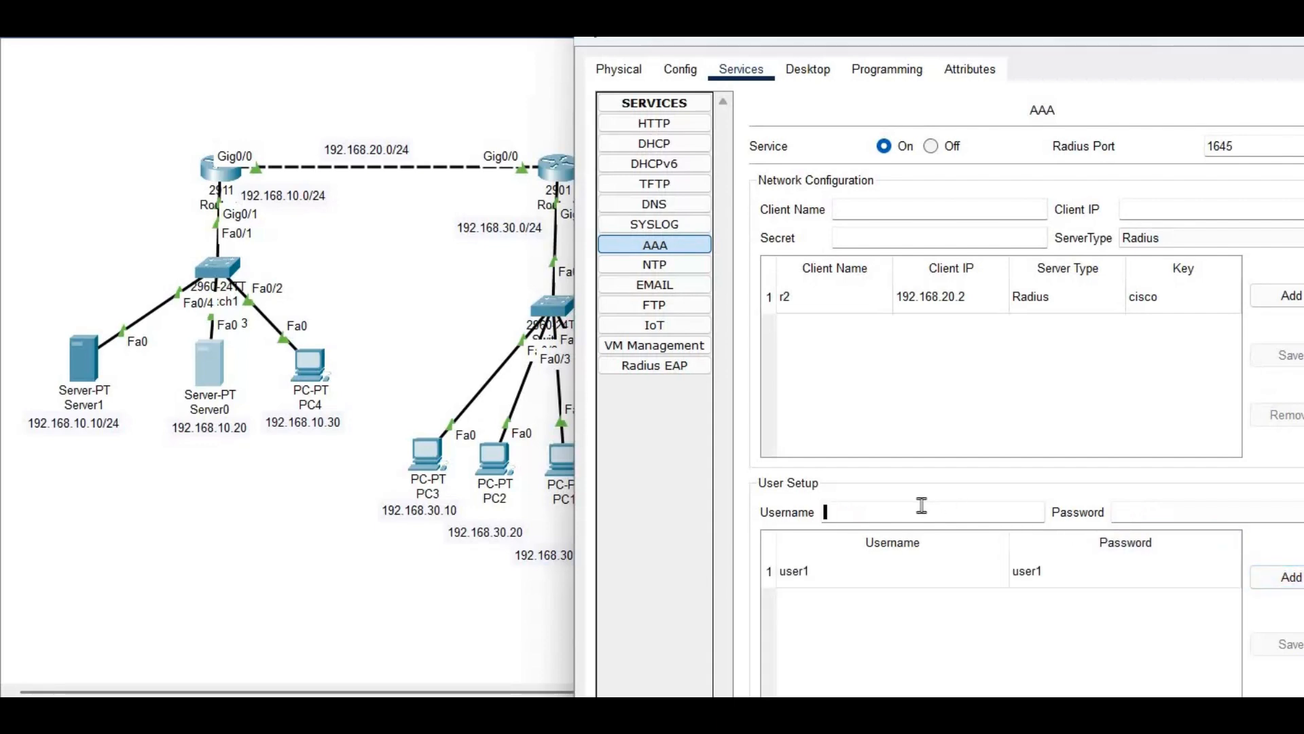
type("admin")
left_click(1151, 506)
type("admin")
left_click(1281, 576)
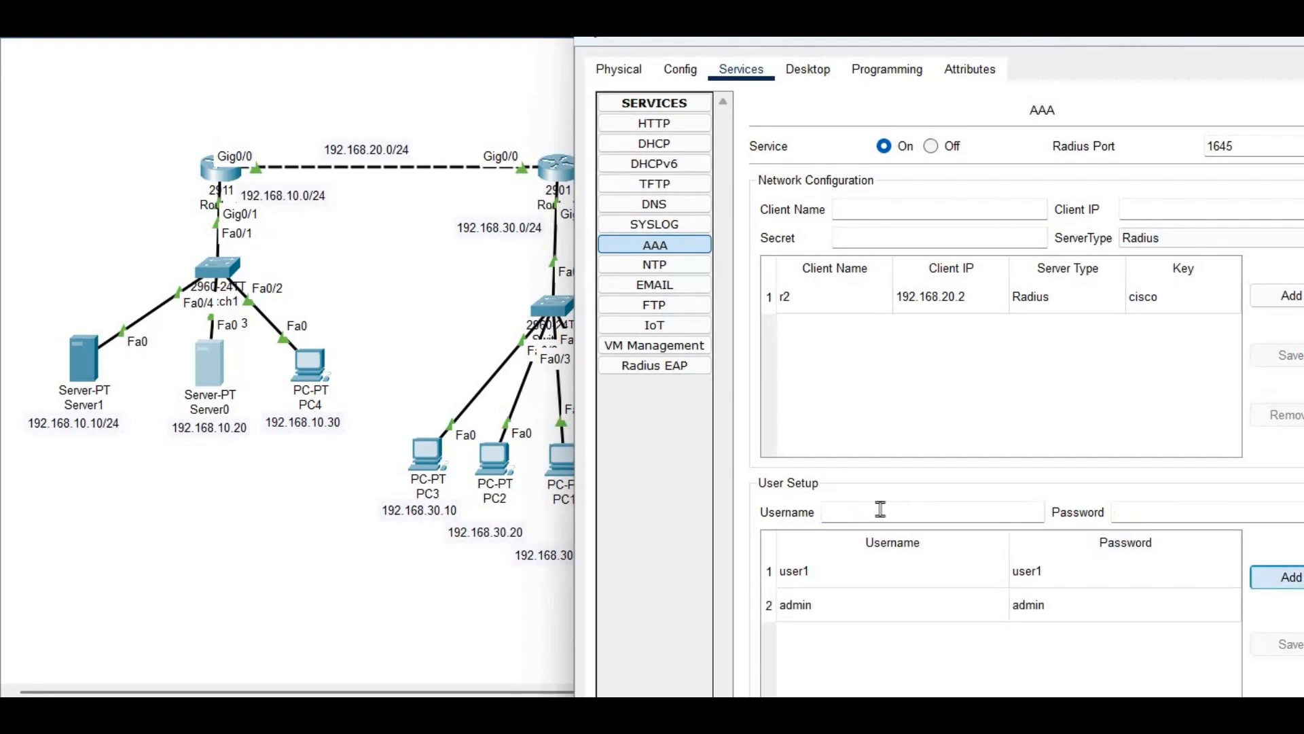
Add a third AAA account, user3, with its password, then return to the topology
left_click(881, 508)
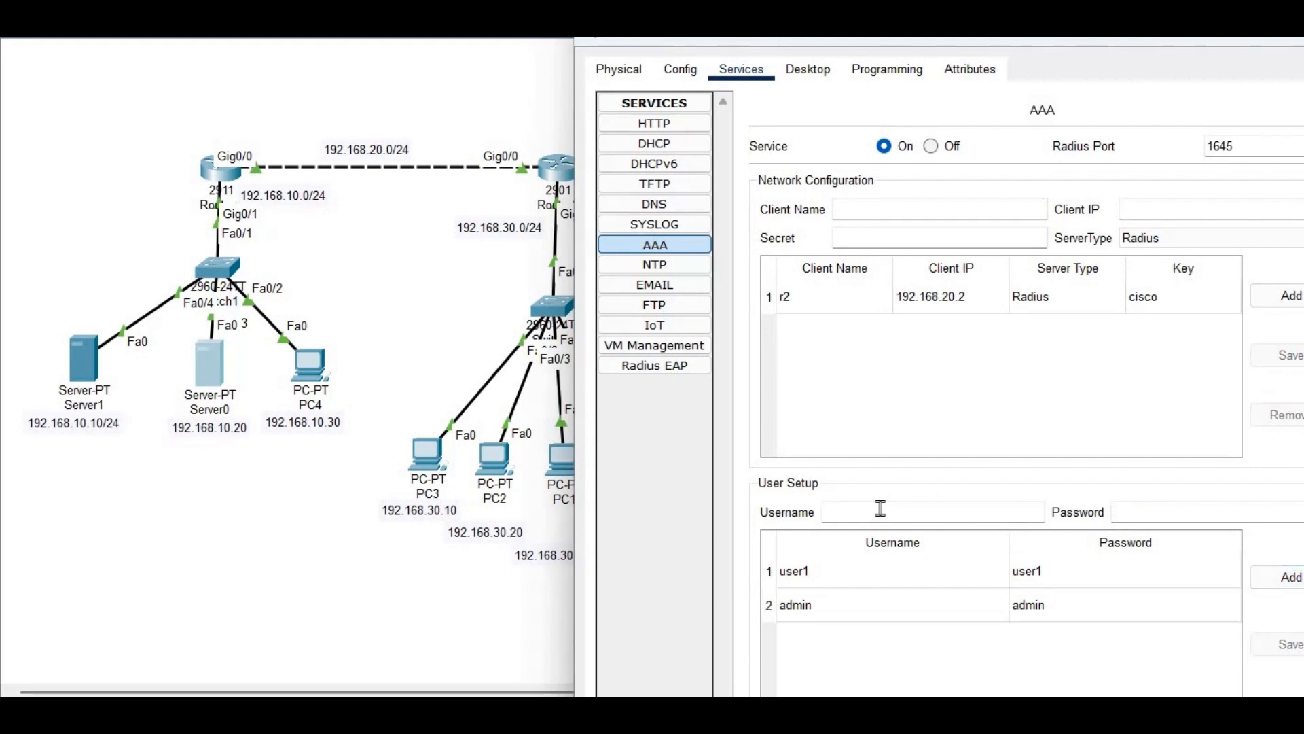
type("user3")
left_click(1137, 503)
type("user3")
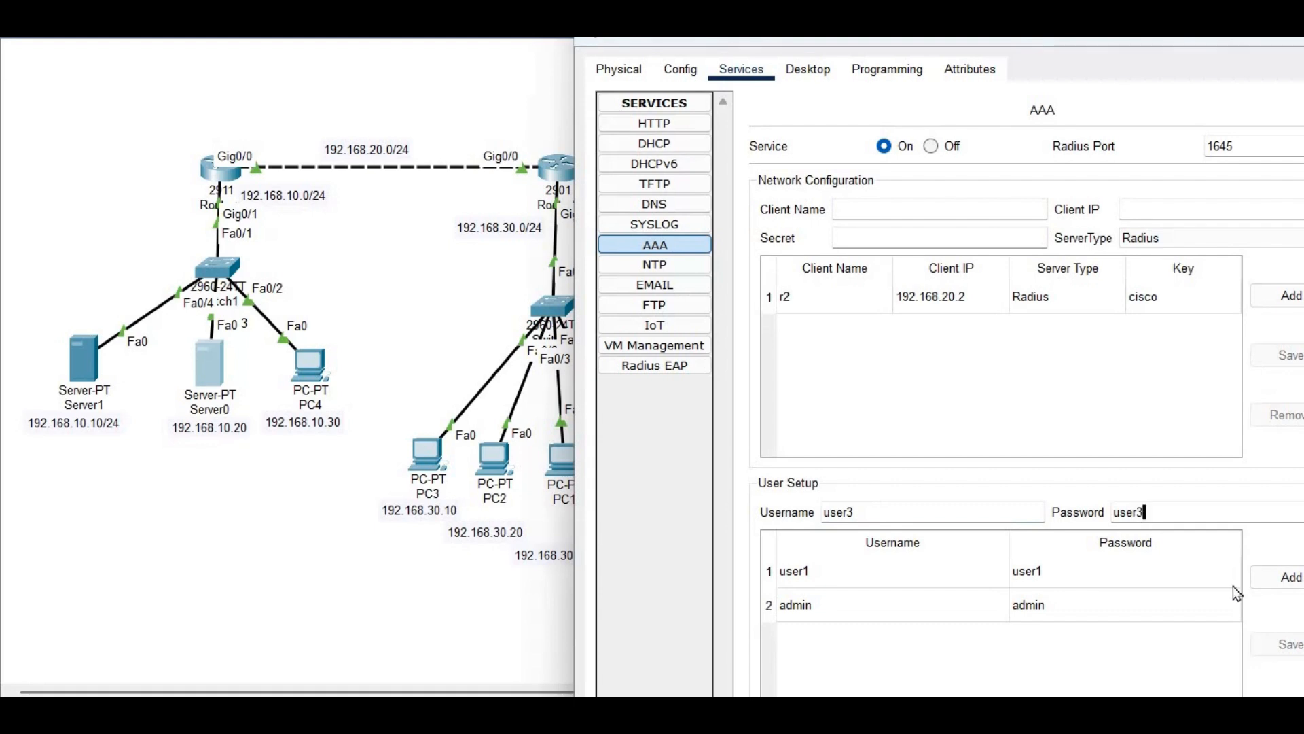
left_click(1291, 591)
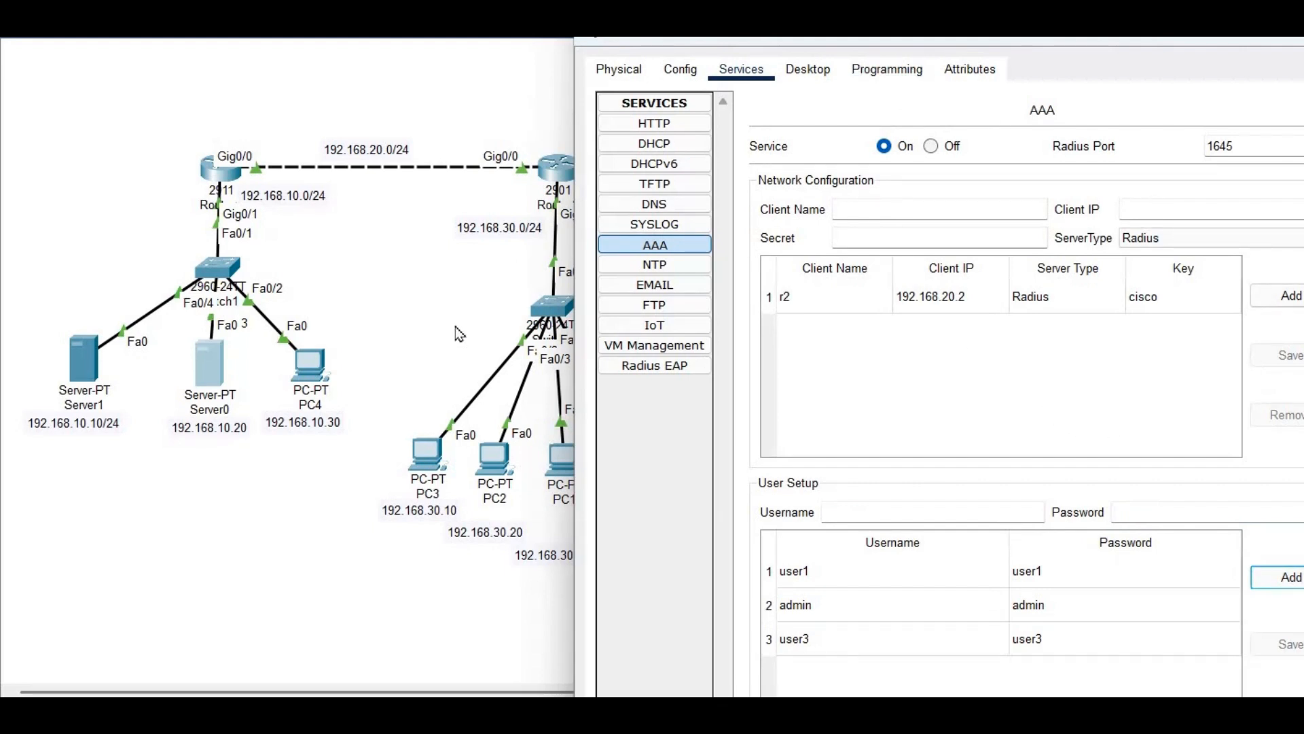
left_click(429, 408)
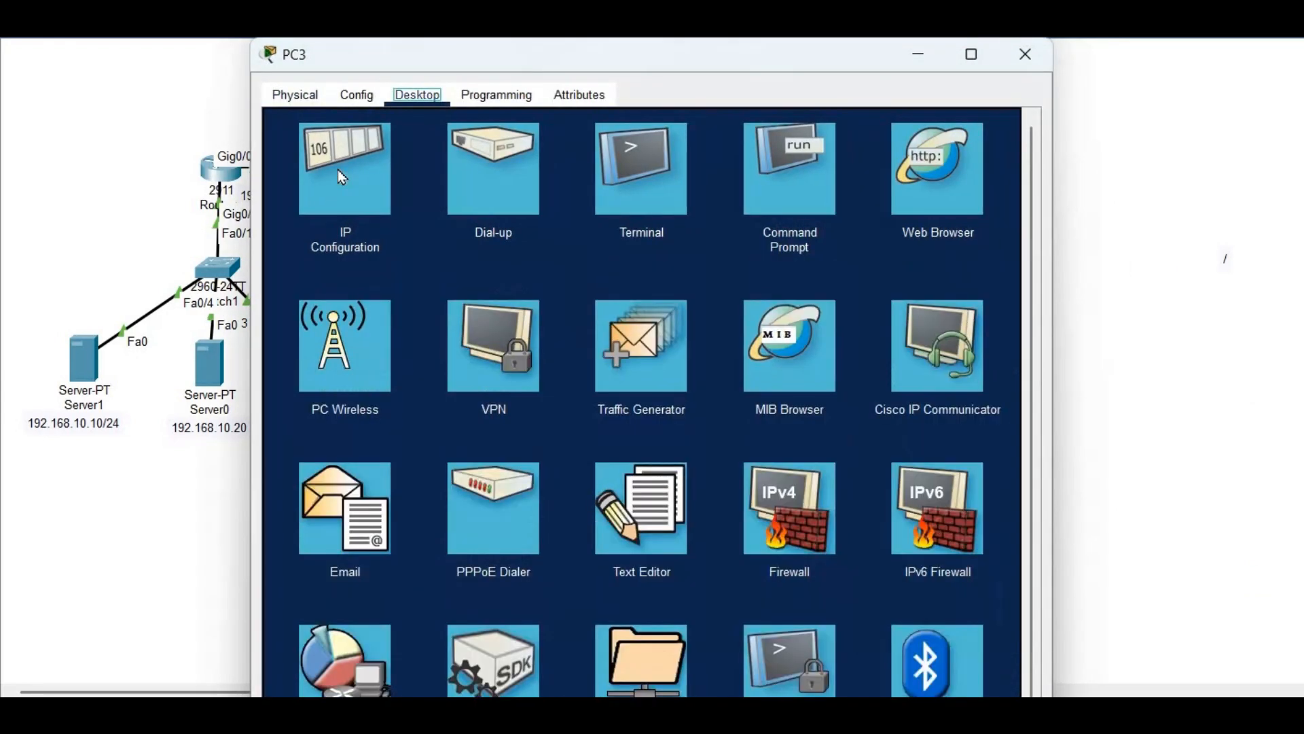
Review PC3's IP configuration with its window moved beside the topology
left_click(337, 170)
left_click_drag(665, 55, 1168, 39)
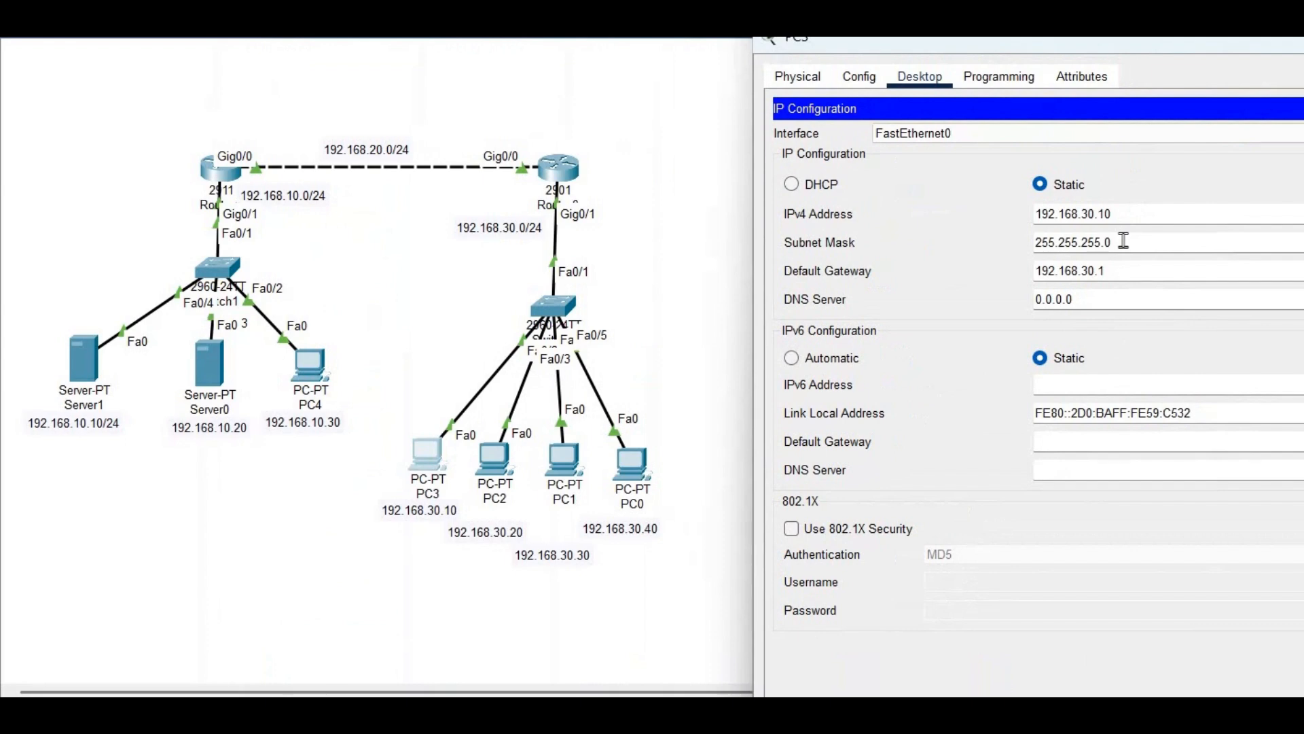
left_click(1299, 108)
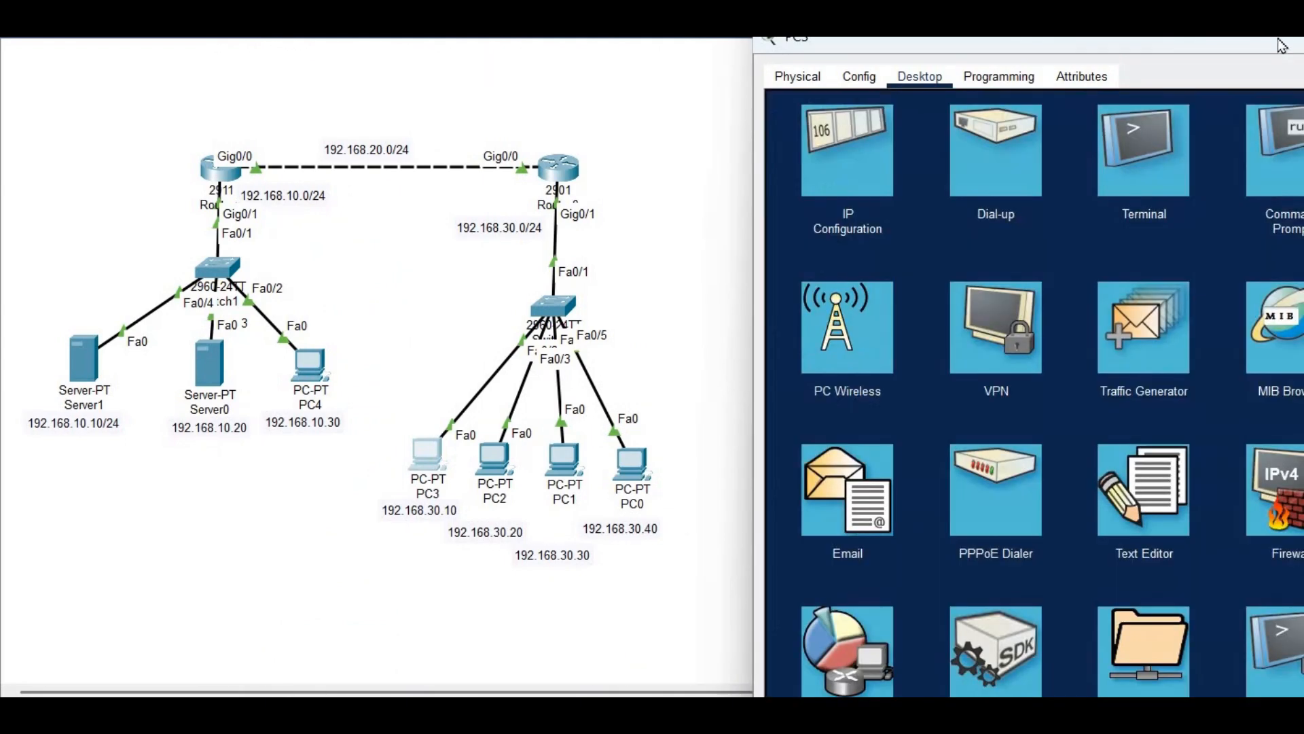
left_click_drag(1189, 42, 1071, 27)
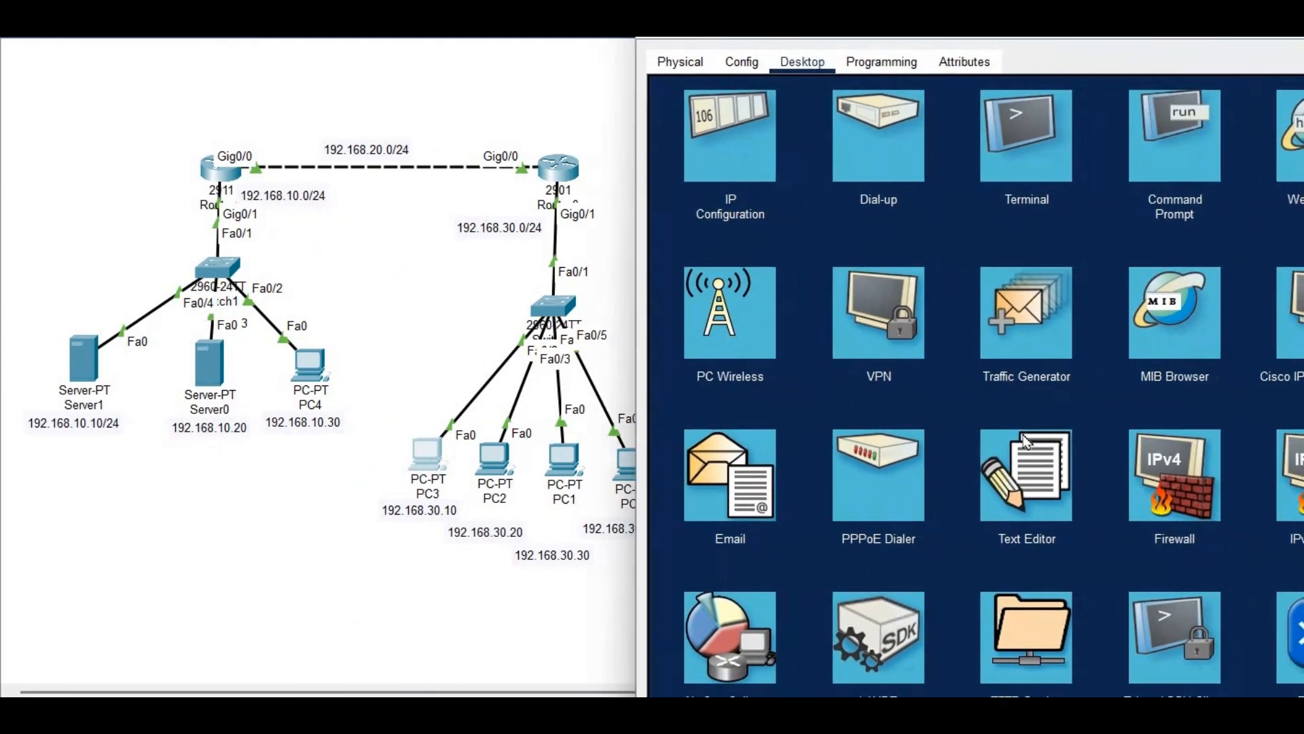
scroll(1186, 557, "down", 3)
Start a Telnet connection from PC3 to router r2 at 192.168.20.2
left_click(1187, 557)
left_click(882, 150)
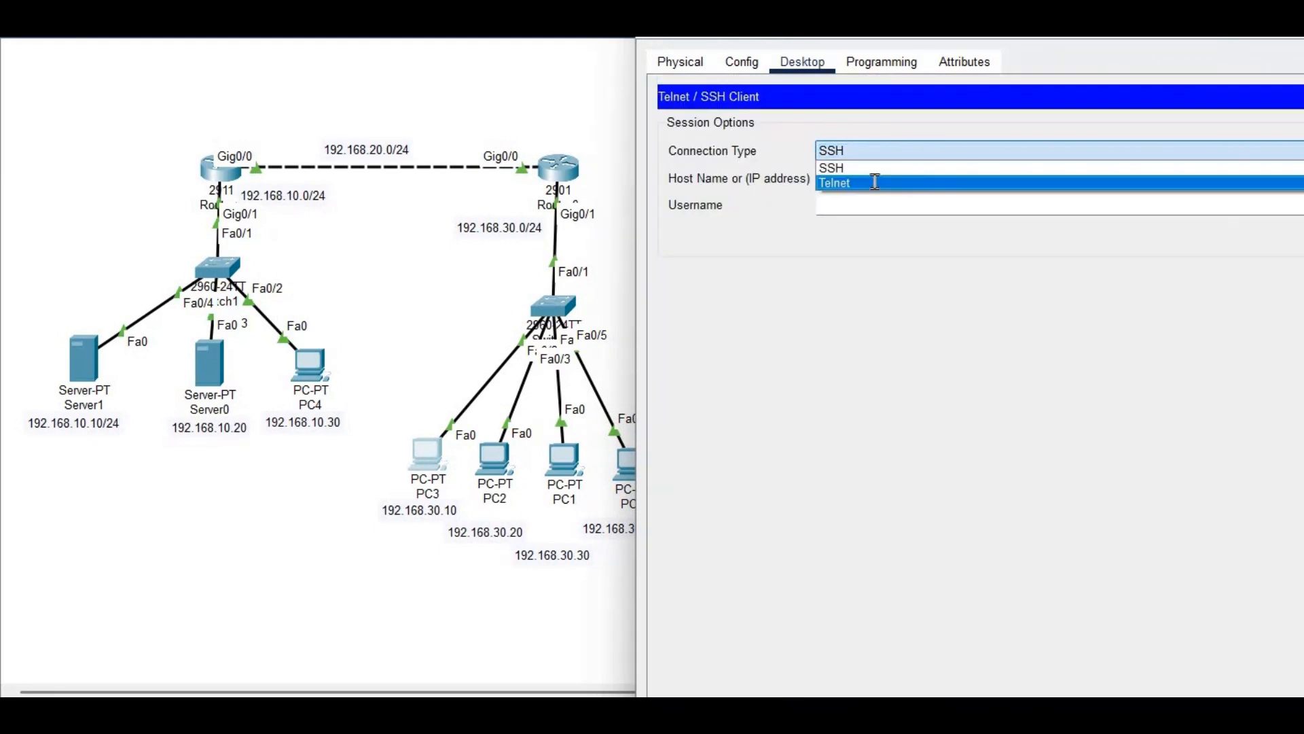
left_click(866, 171)
left_click(865, 178)
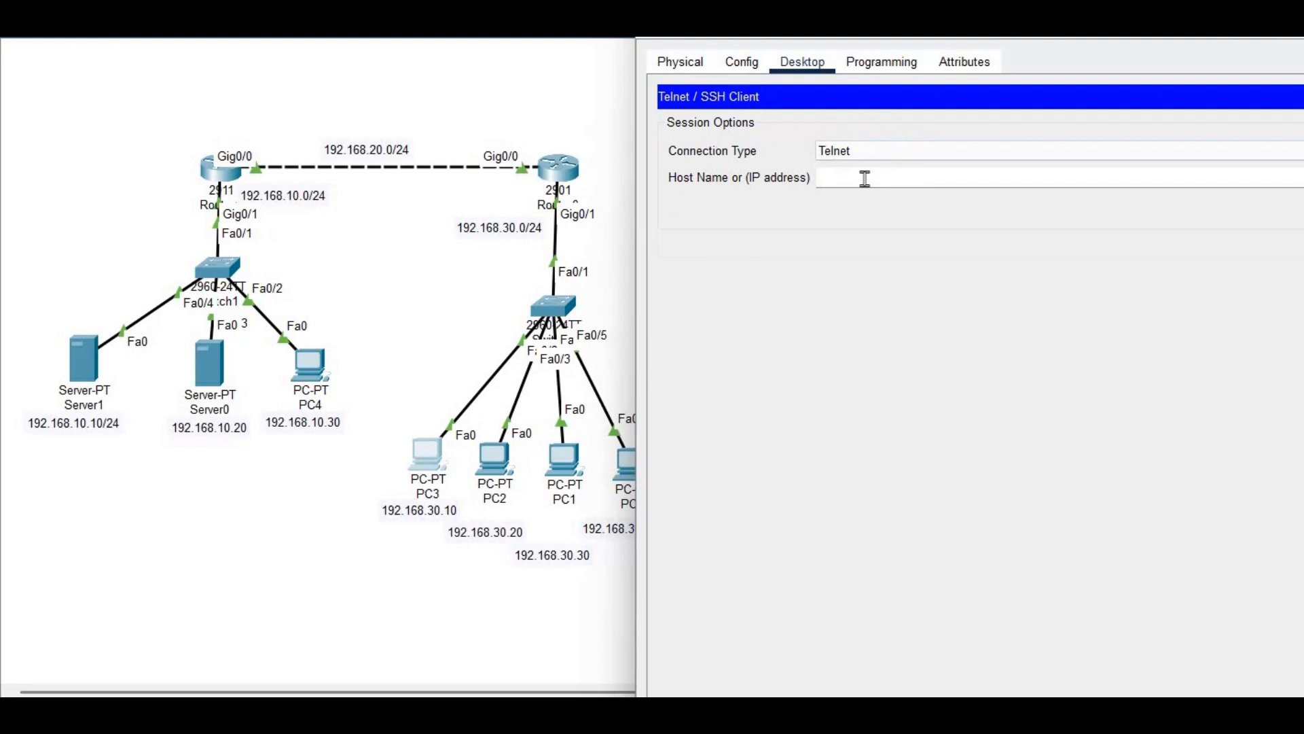
type("192.168.30")
key("BackSpace")
key("BackSpace")
key("BackSpace")
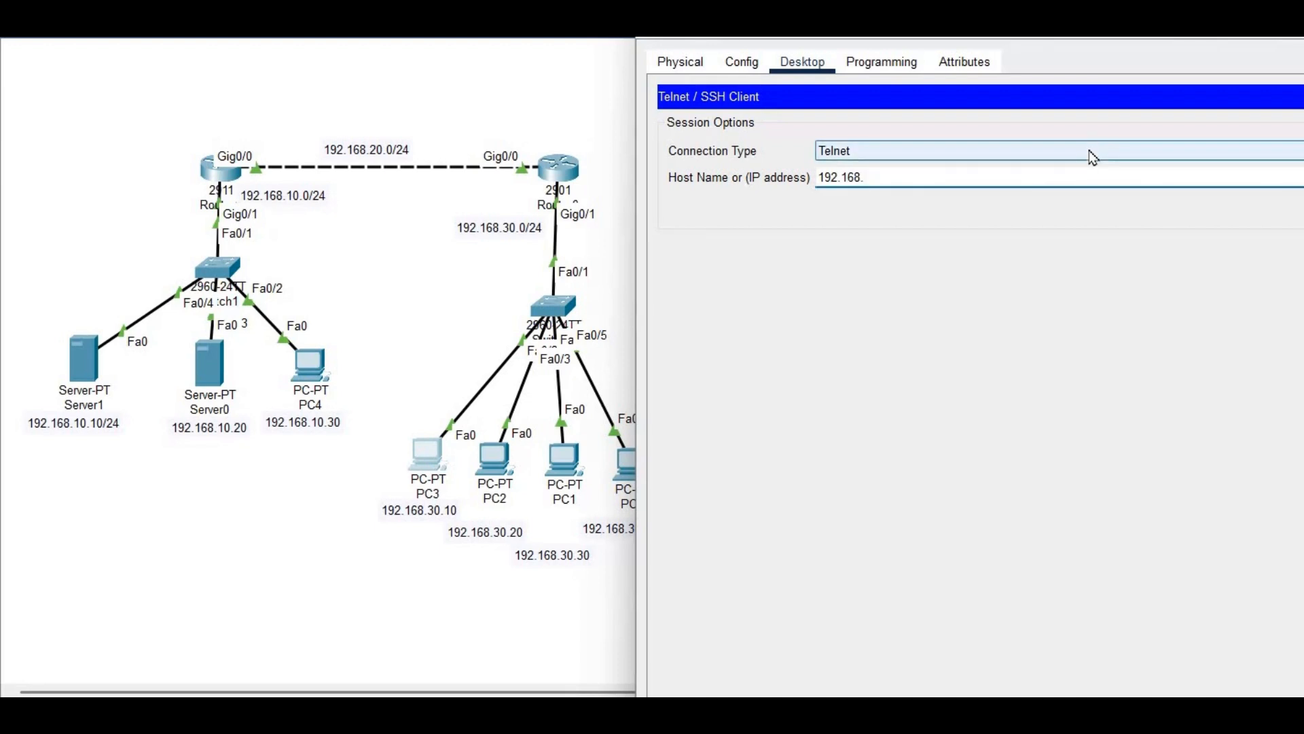
type("20.2")
key("Return")
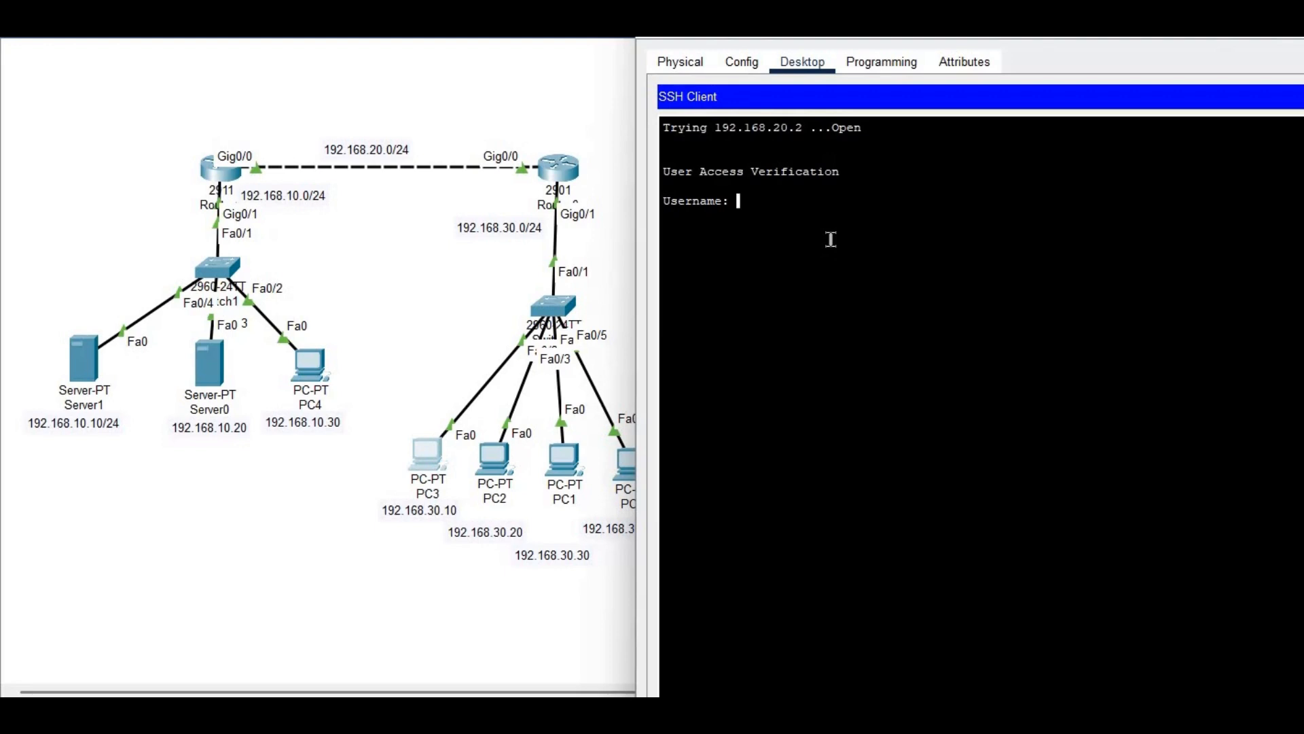
Log in as user1 and run show ip int br and show ip route on r2
type("user1")
key("Return")
key("Return")
key("Return")
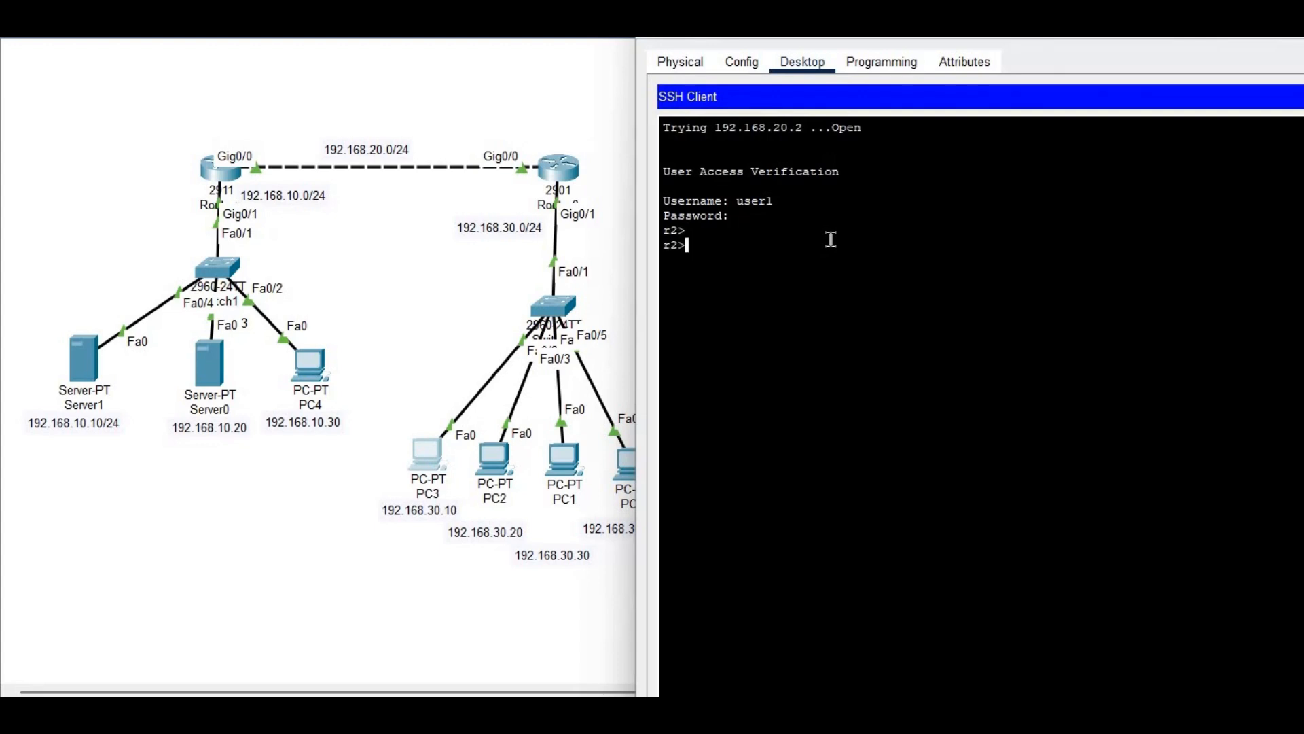
type("show ip int br")
key("Return")
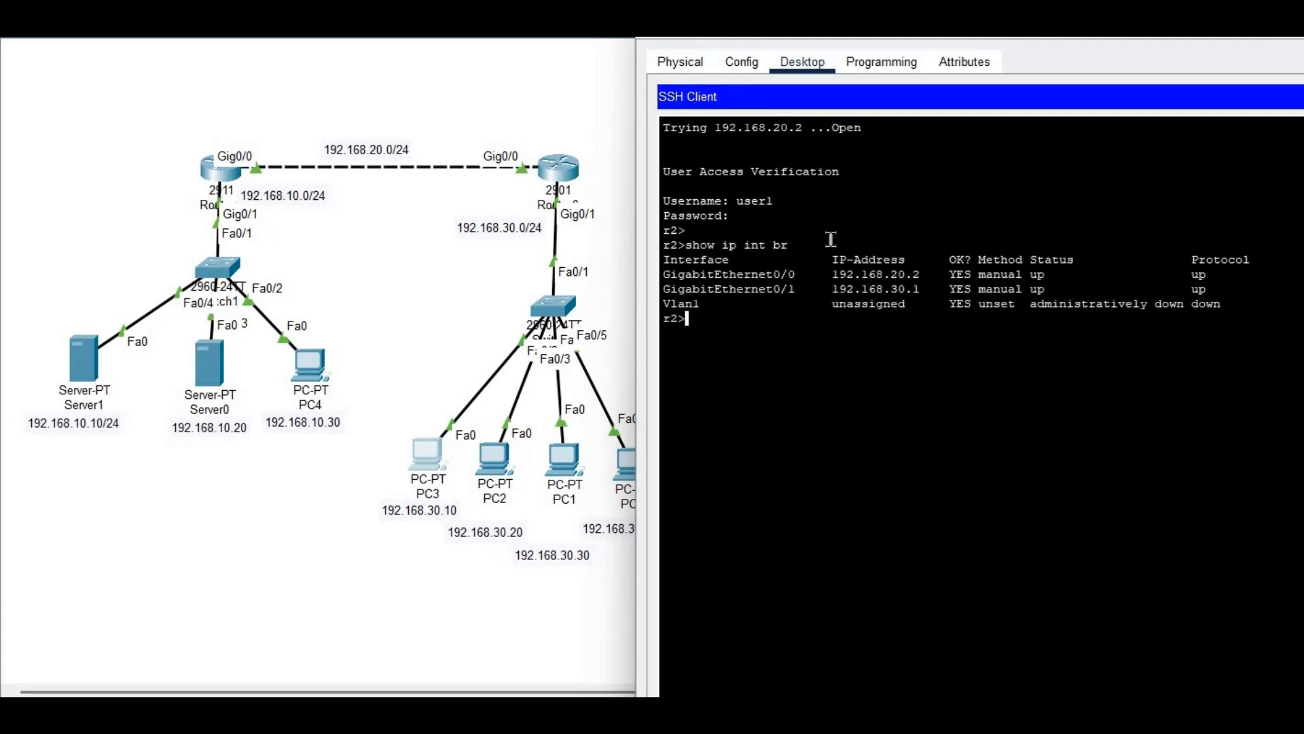
type("show ip route")
key("Return")
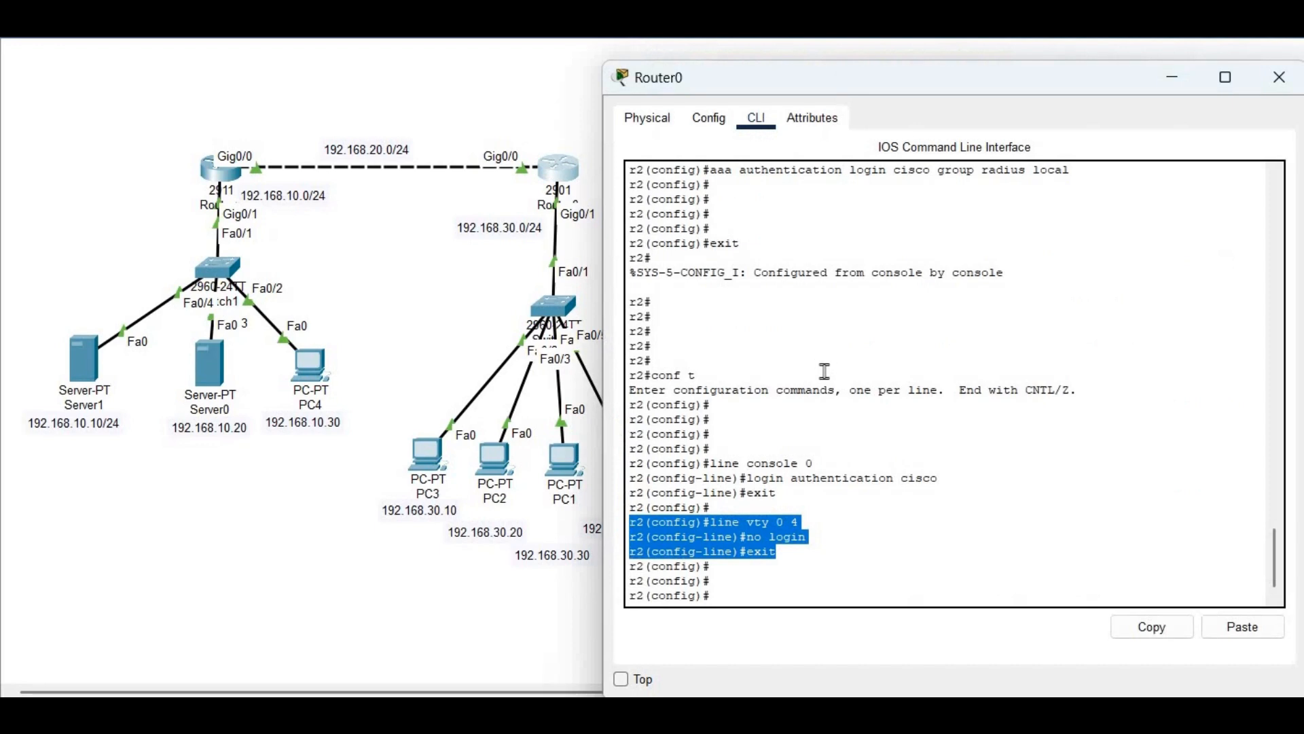
Exit r2's configuration mode with end and run show users
left_click(825, 371)
key("Return")
key("Return")
type("end")
key("Return")
key("Return")
key("Return")
key("Return")
key("Return")
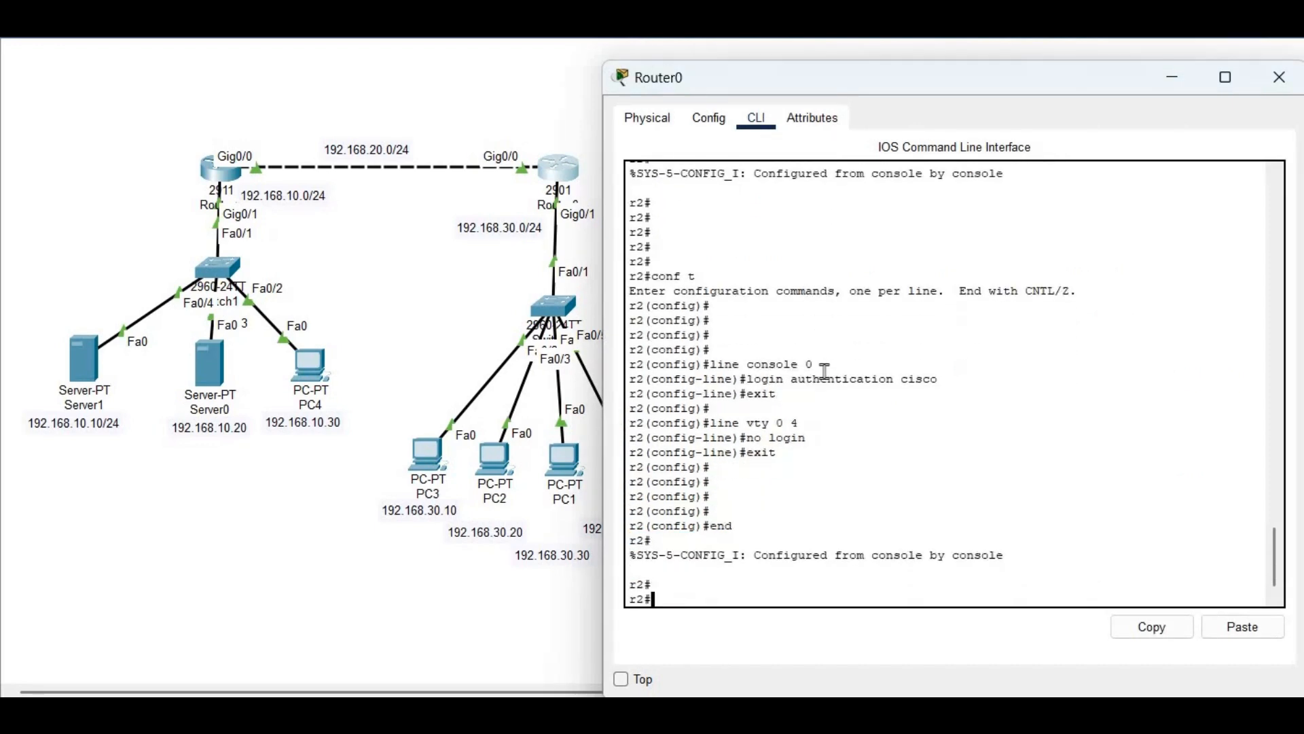
type("show use")
key("Tab")
key("Return")
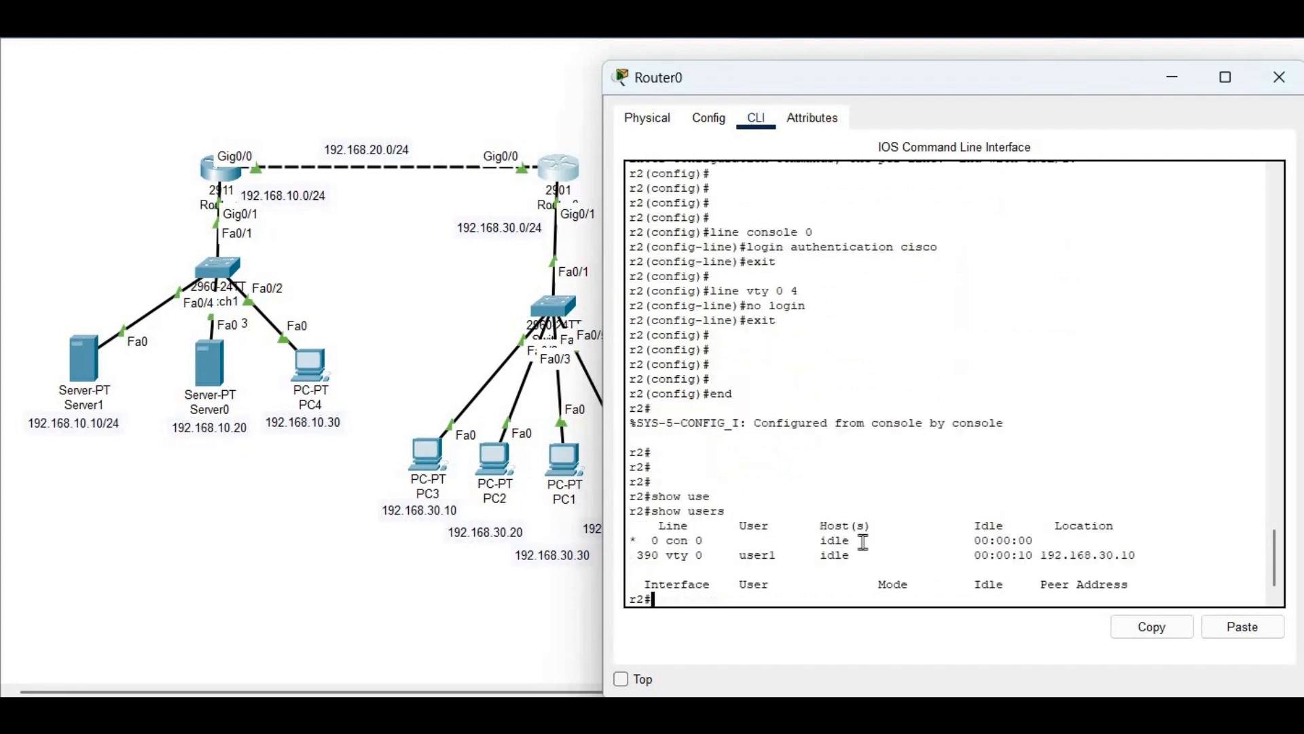
Highlight the console and telnet session rows, including source 192.168.30.10, then close the router
left_click_drag(651, 538, 854, 540)
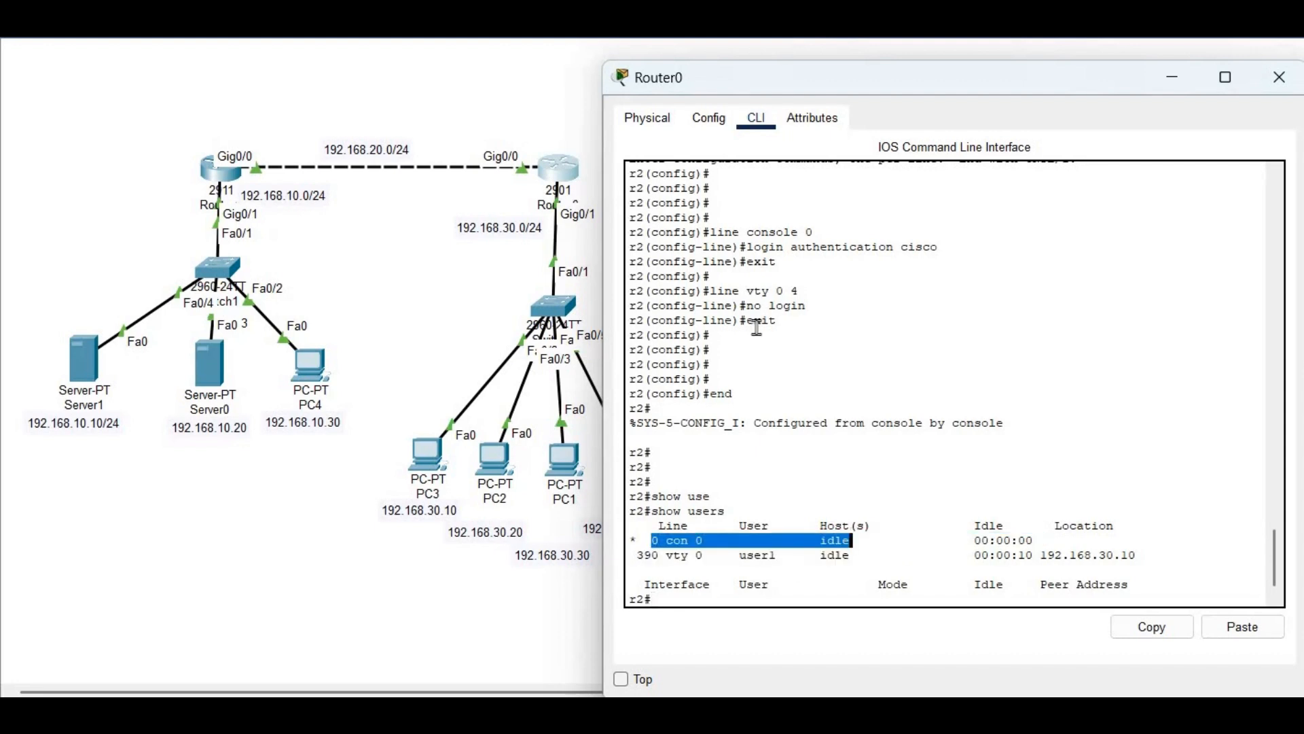
left_click(646, 544)
left_click_drag(647, 544, 715, 404)
right_click(715, 404)
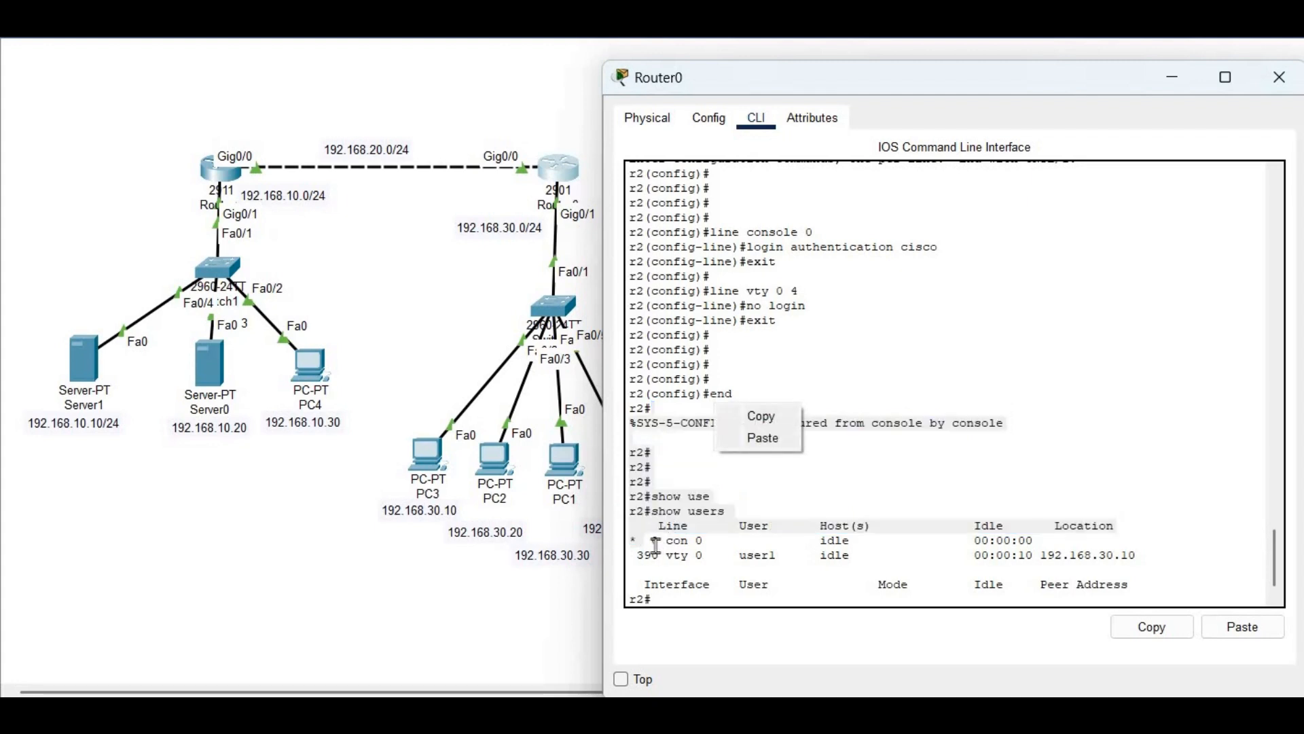
left_click(656, 545)
left_click_drag(745, 559, 795, 566)
left_click(829, 566)
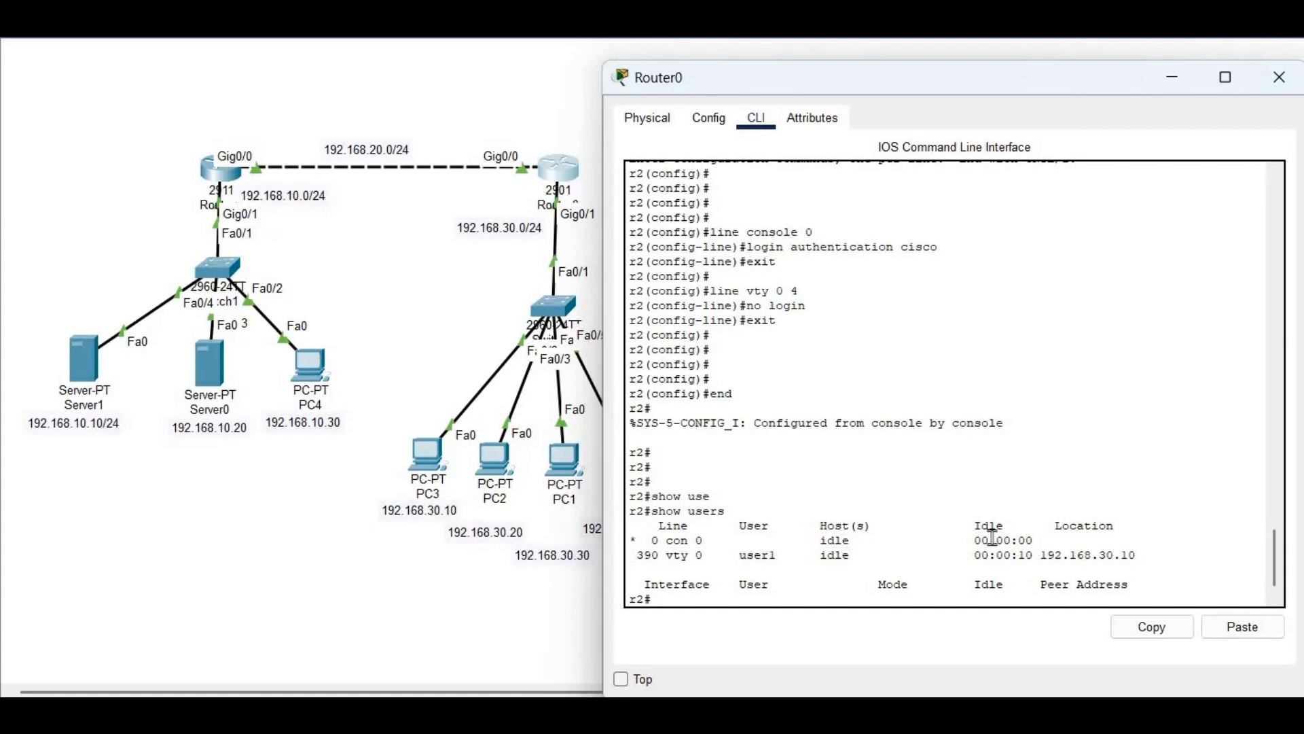
left_click_drag(1039, 552, 1166, 563)
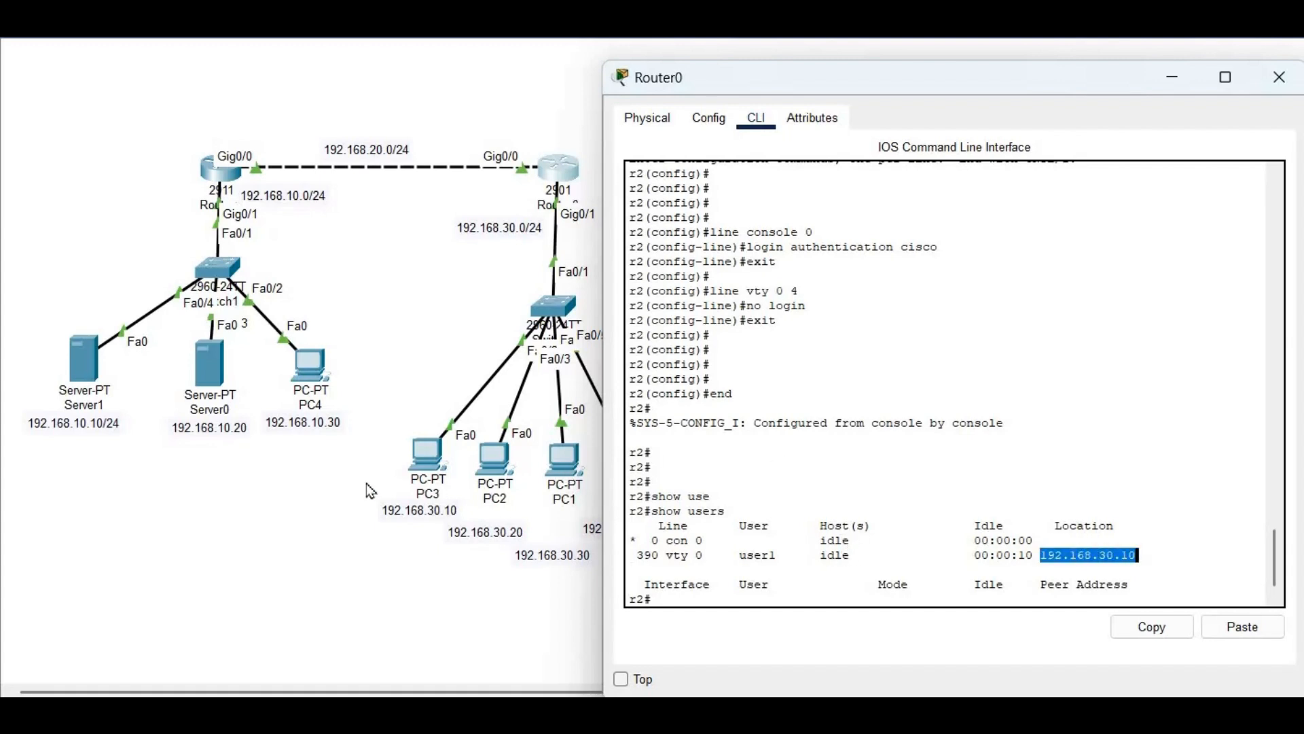
left_click(477, 468)
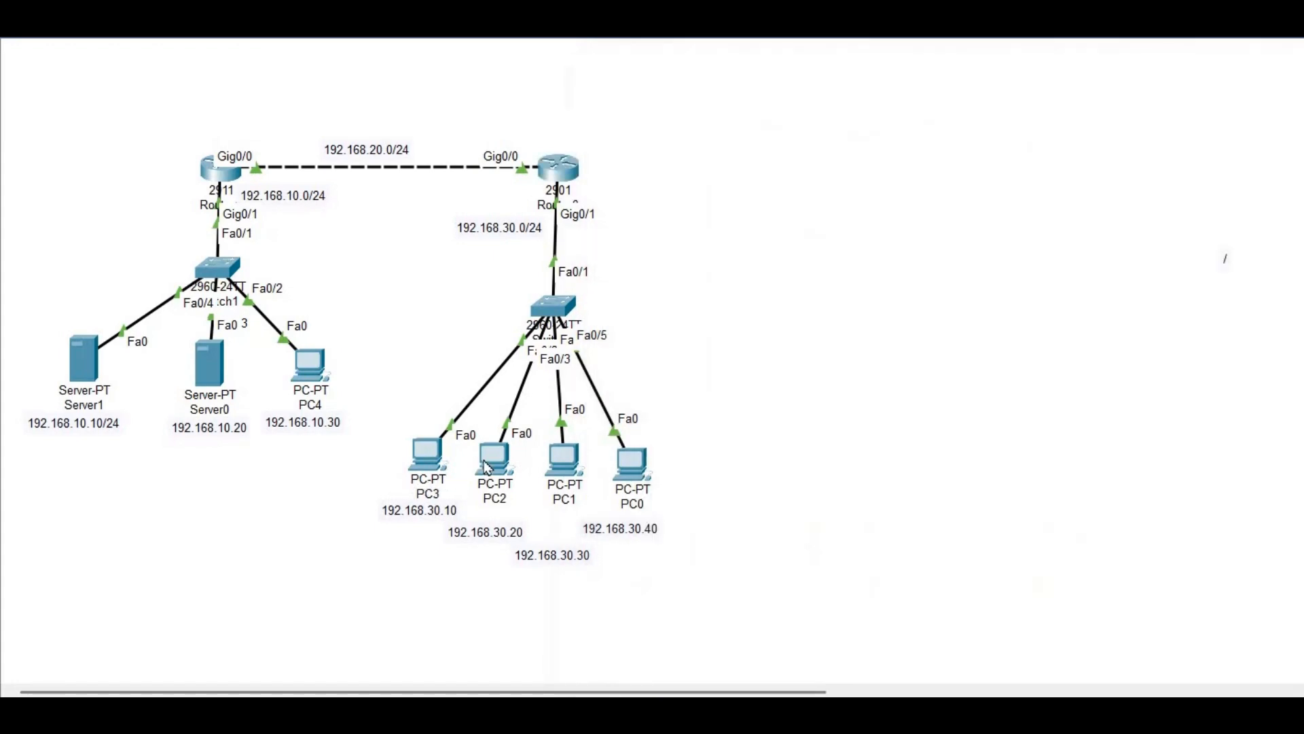
Give PC2 static IP 192.168.30.20, mask 255.255.255.0 and gateway 192.168.30.1
left_click(487, 467)
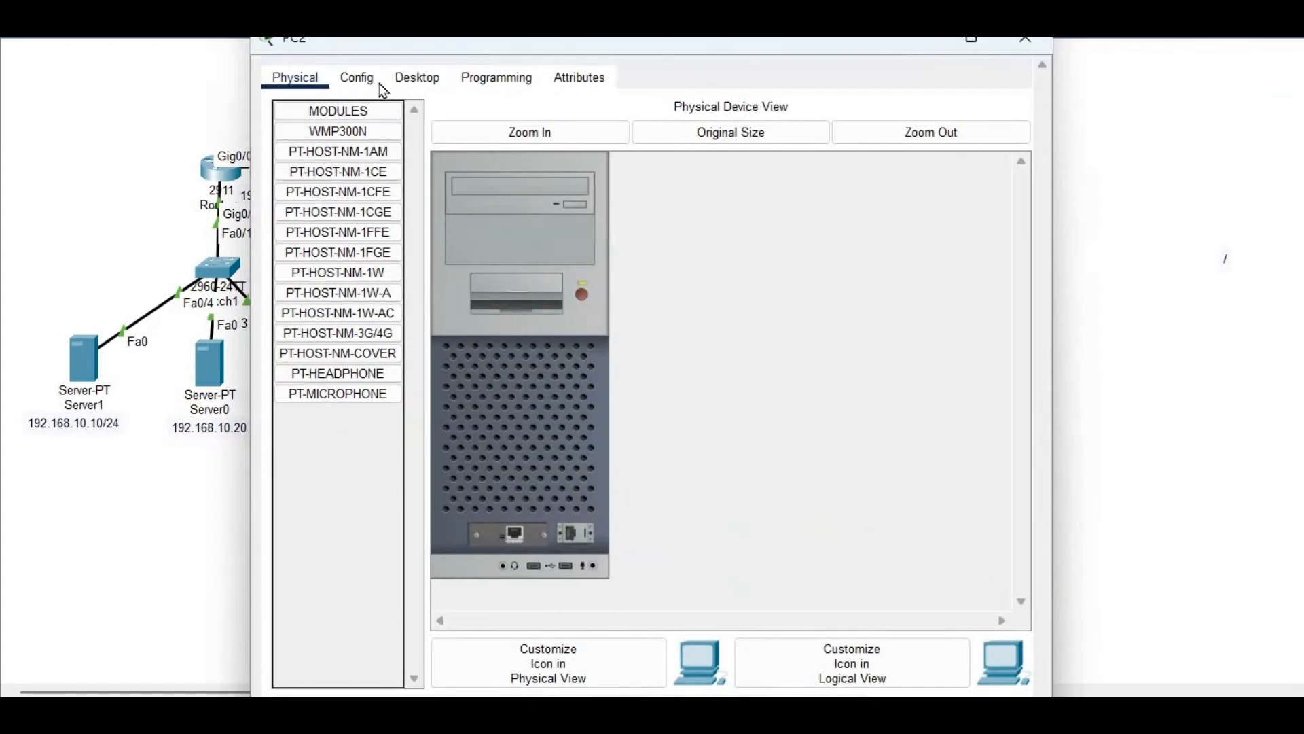
left_click(418, 90)
left_click(369, 160)
left_click_drag(604, 46, 1058, 59)
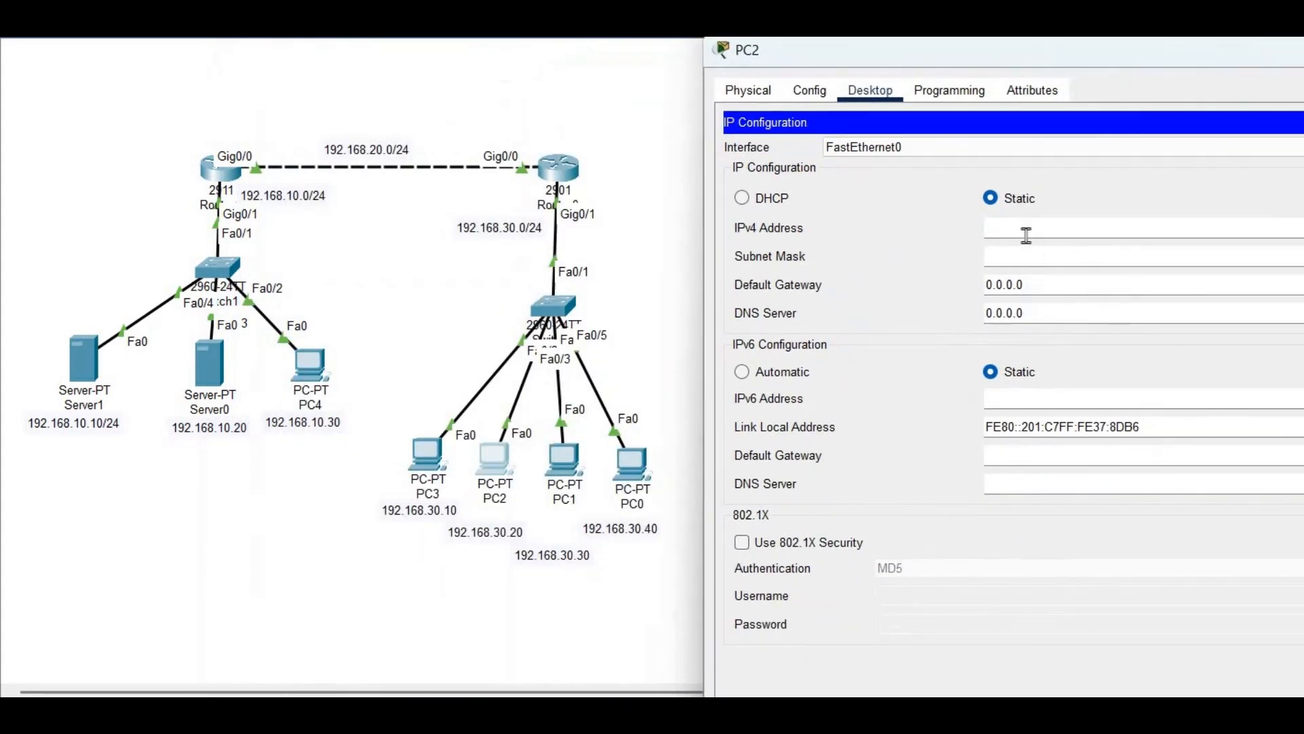
type("192.168.30.20")
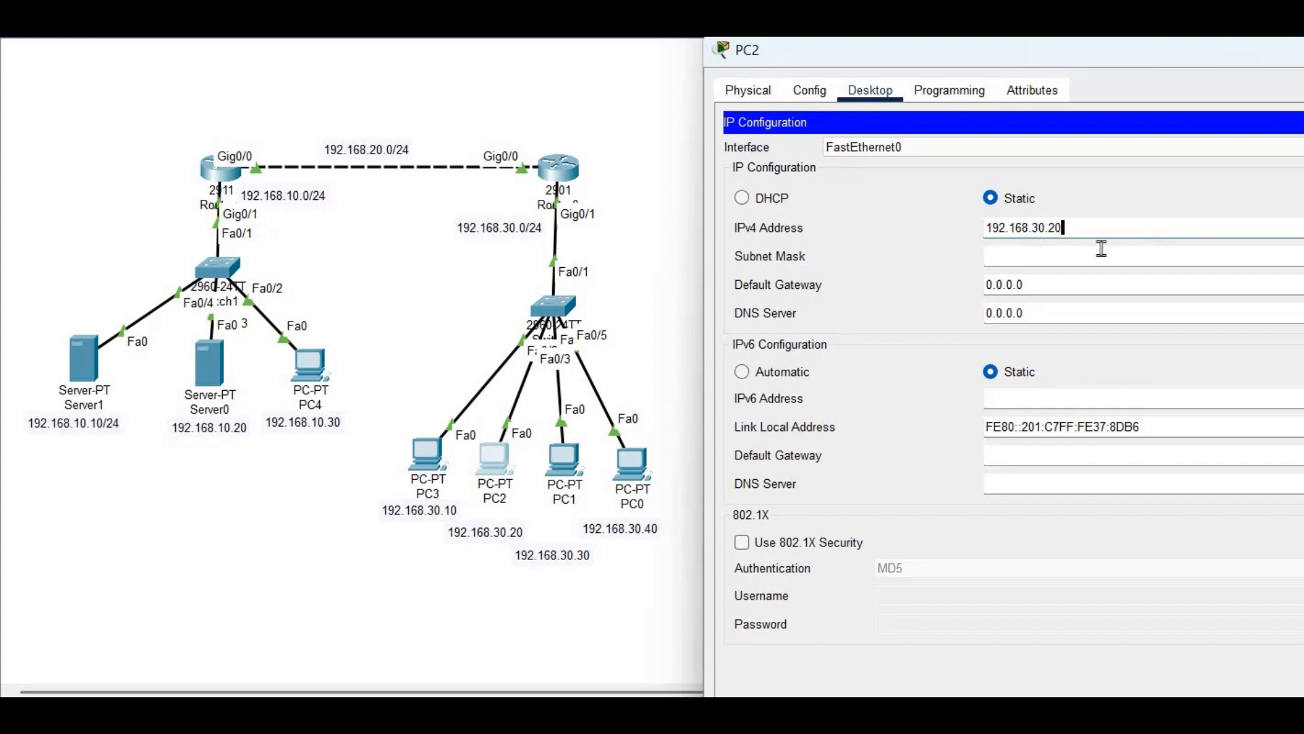
key("Tab")
left_click(1089, 277)
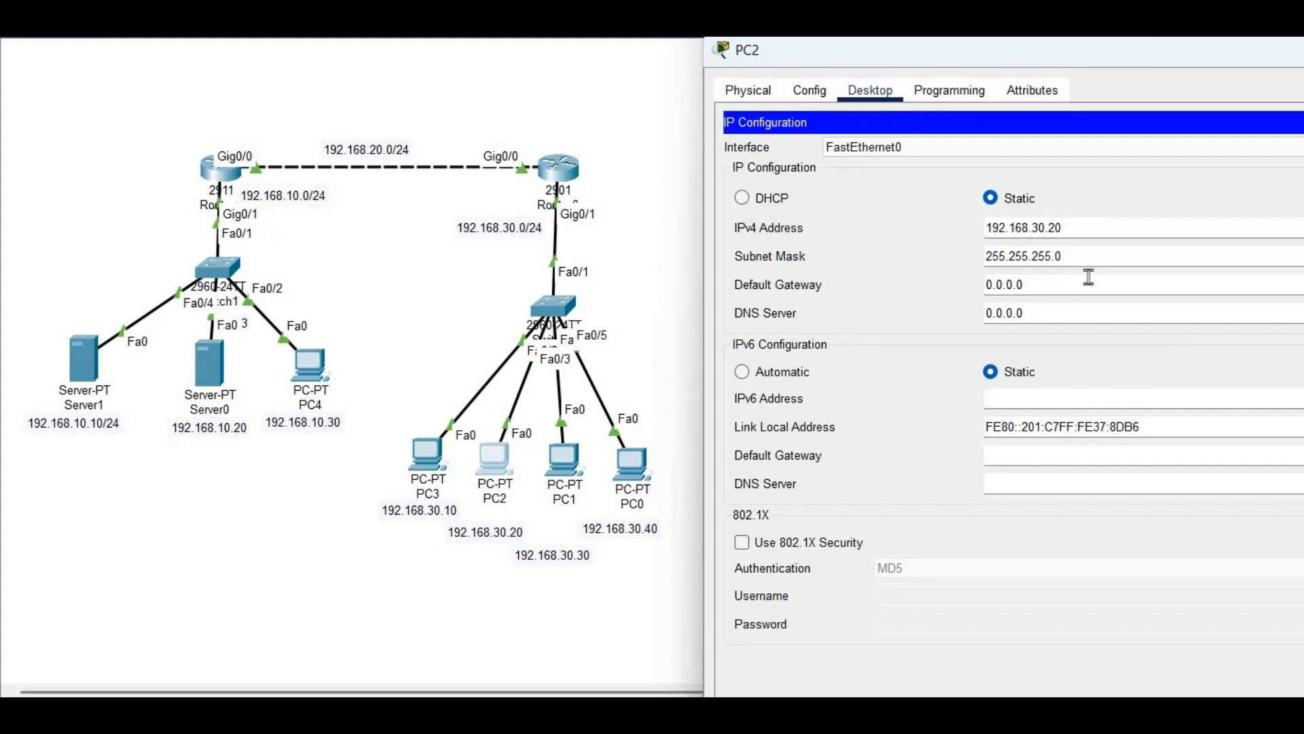
key("BackSpace")
key("BackSpace")
key("BackSpace")
key("BackSpace")
key("BackSpace")
key("BackSpace")
type("192.168.30.1")
key("Escape")
scroll(1224, 581, "down", 2)
Open a Telnet connection from PC2 to r2 at 192.168.20.2
left_click(1227, 583)
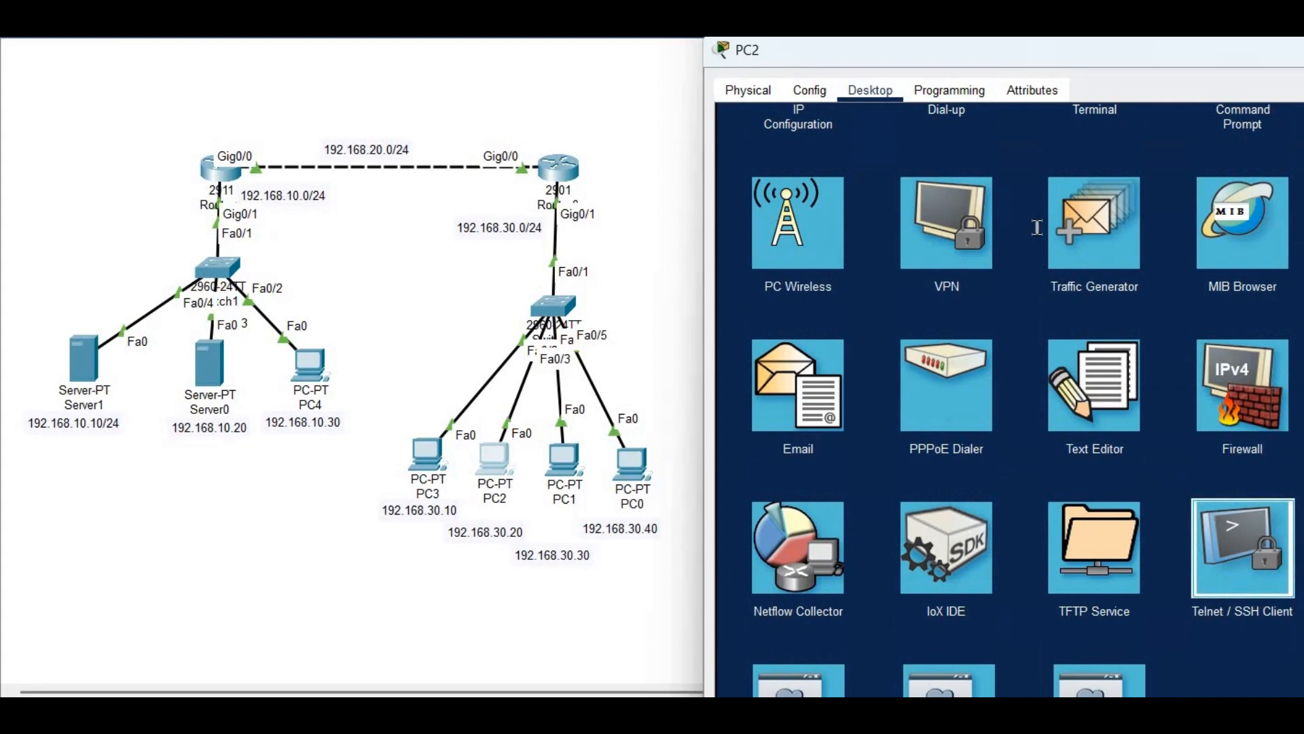
left_click(1000, 186)
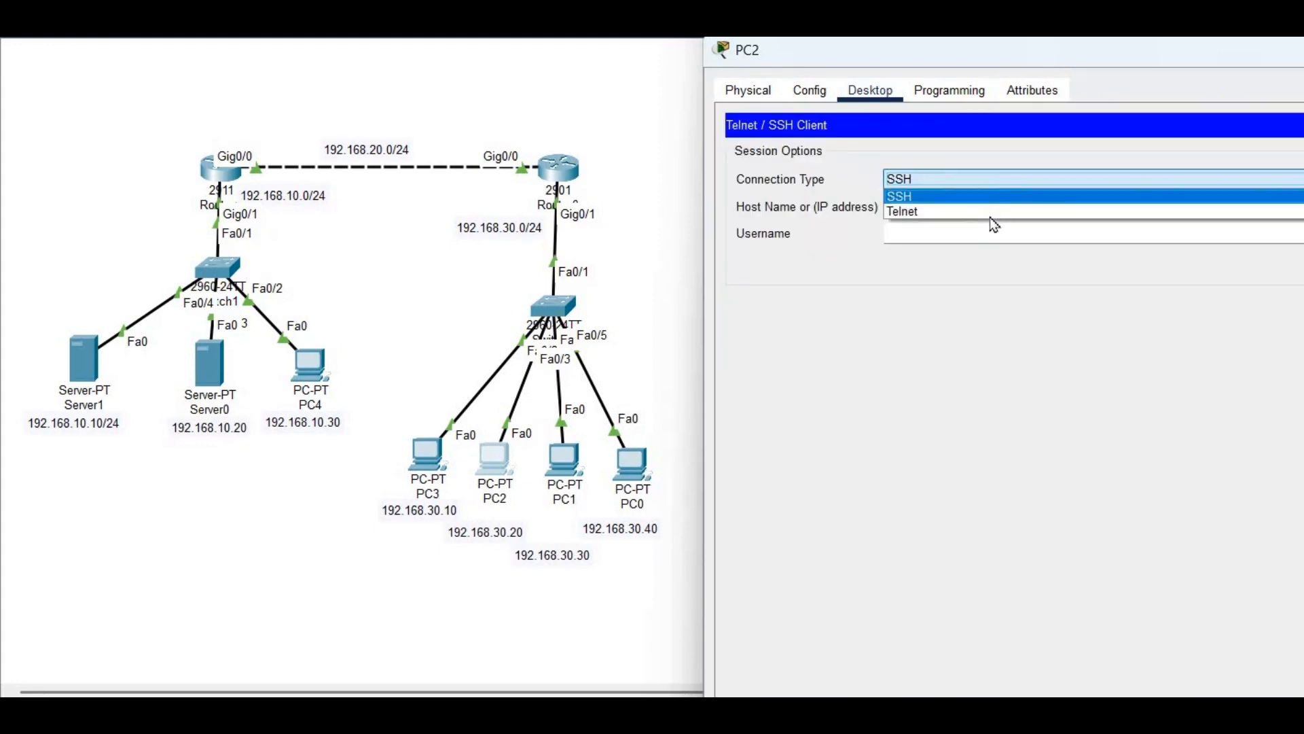
left_click(975, 211)
left_click(965, 206)
type("192.168")
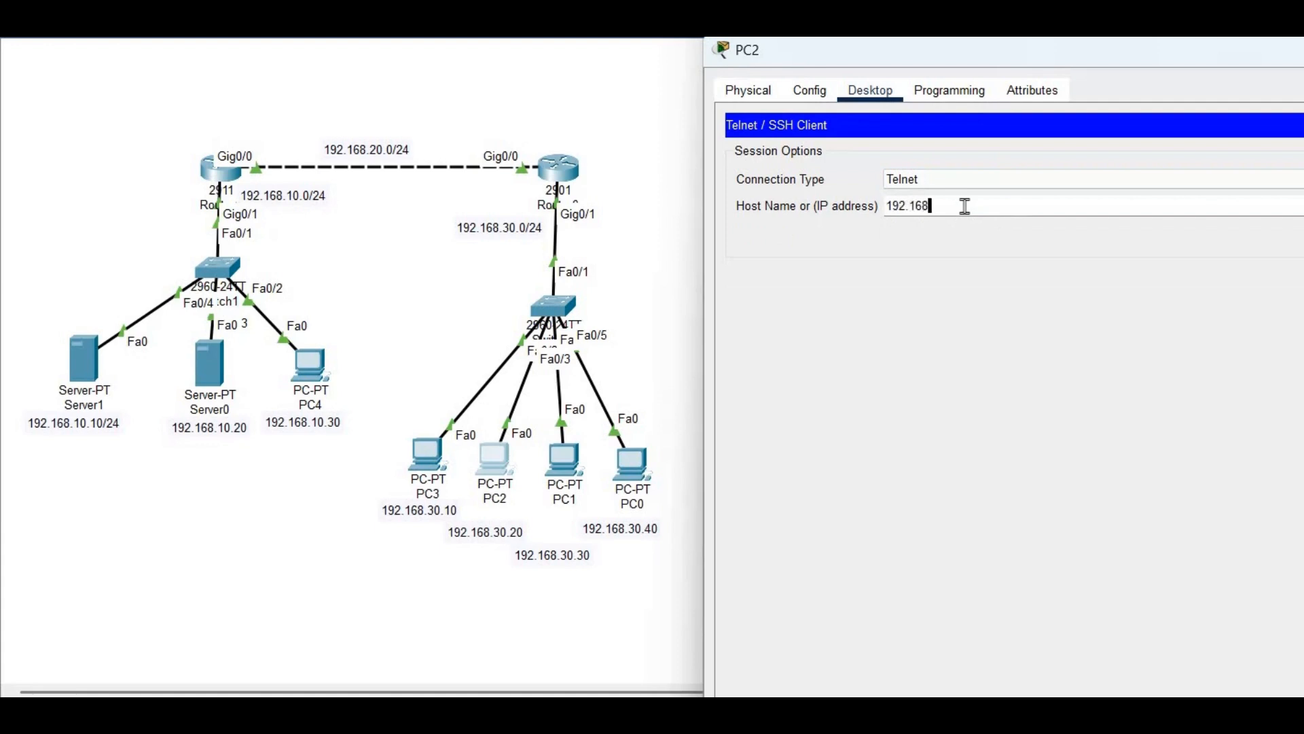
type(".20.2")
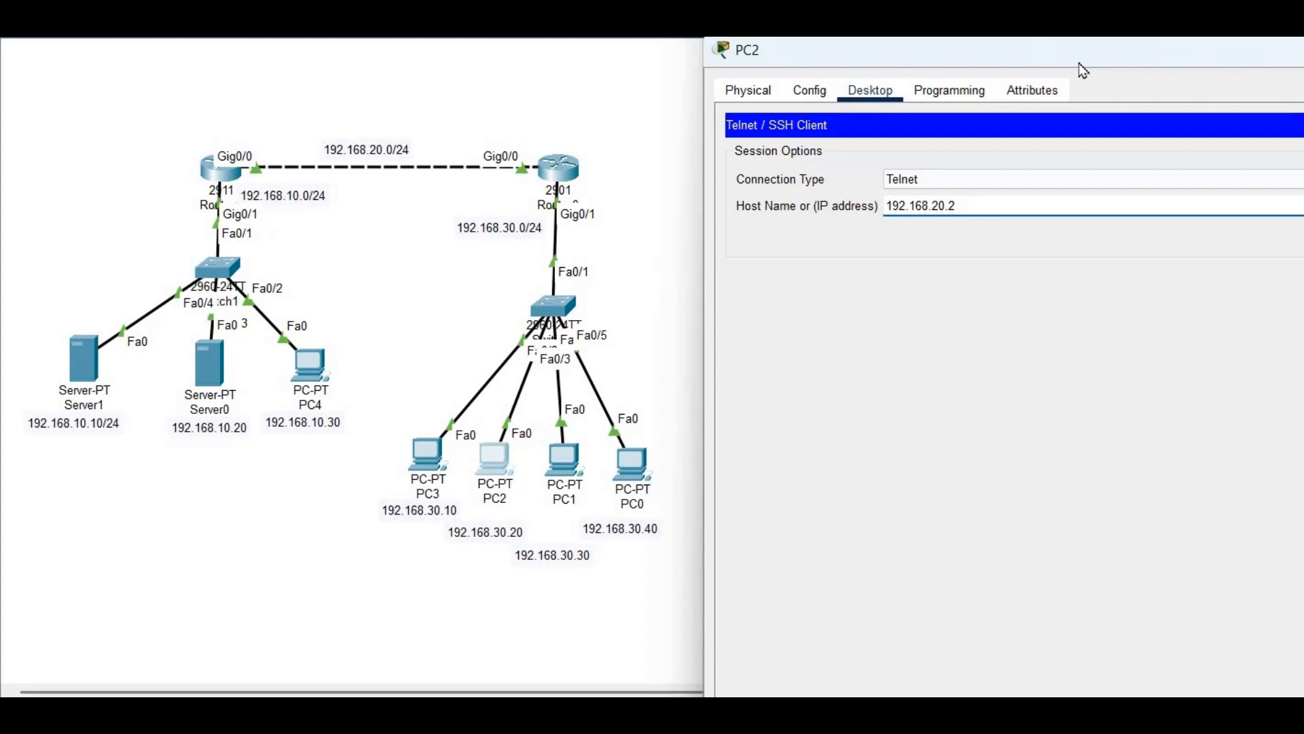
left_click_drag(1024, 53, 830, 52)
left_click(1216, 239)
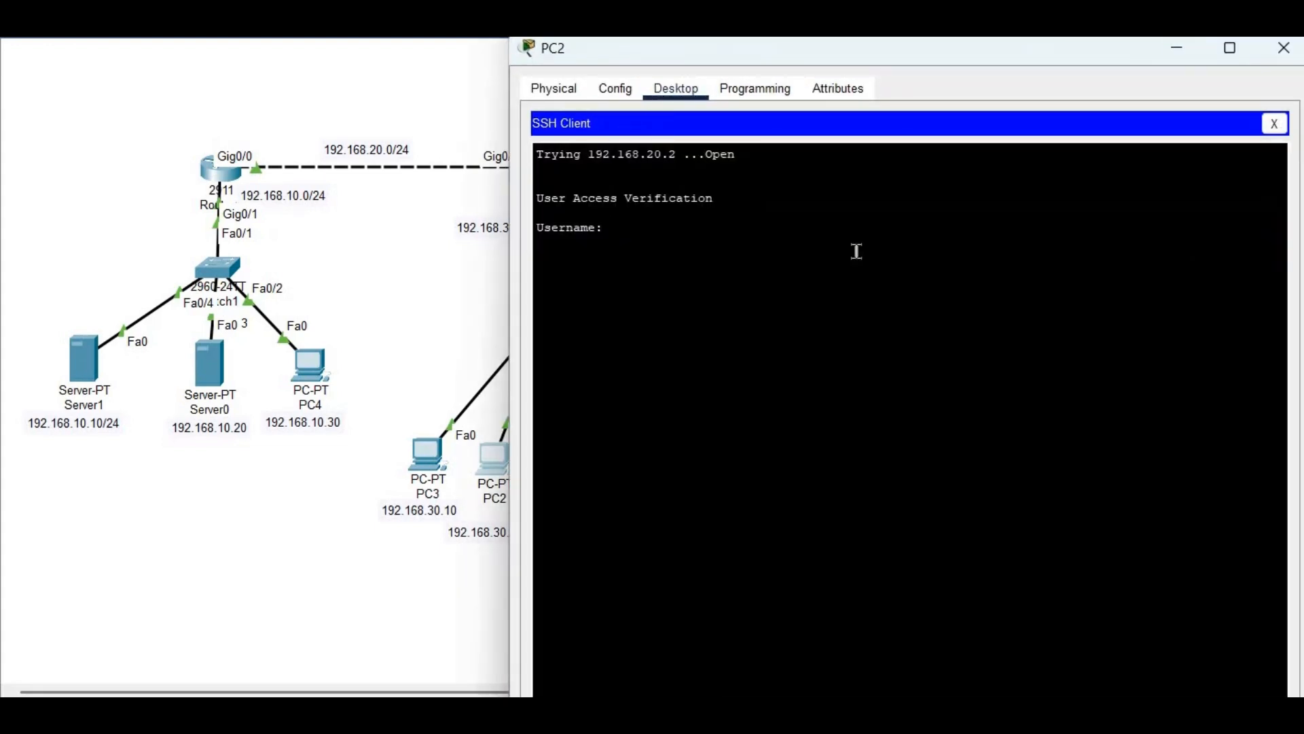
Log in as admin, display r2's routing table, and close PC2's window
type("admin")
key("Return")
key("Return")
type("show ip")
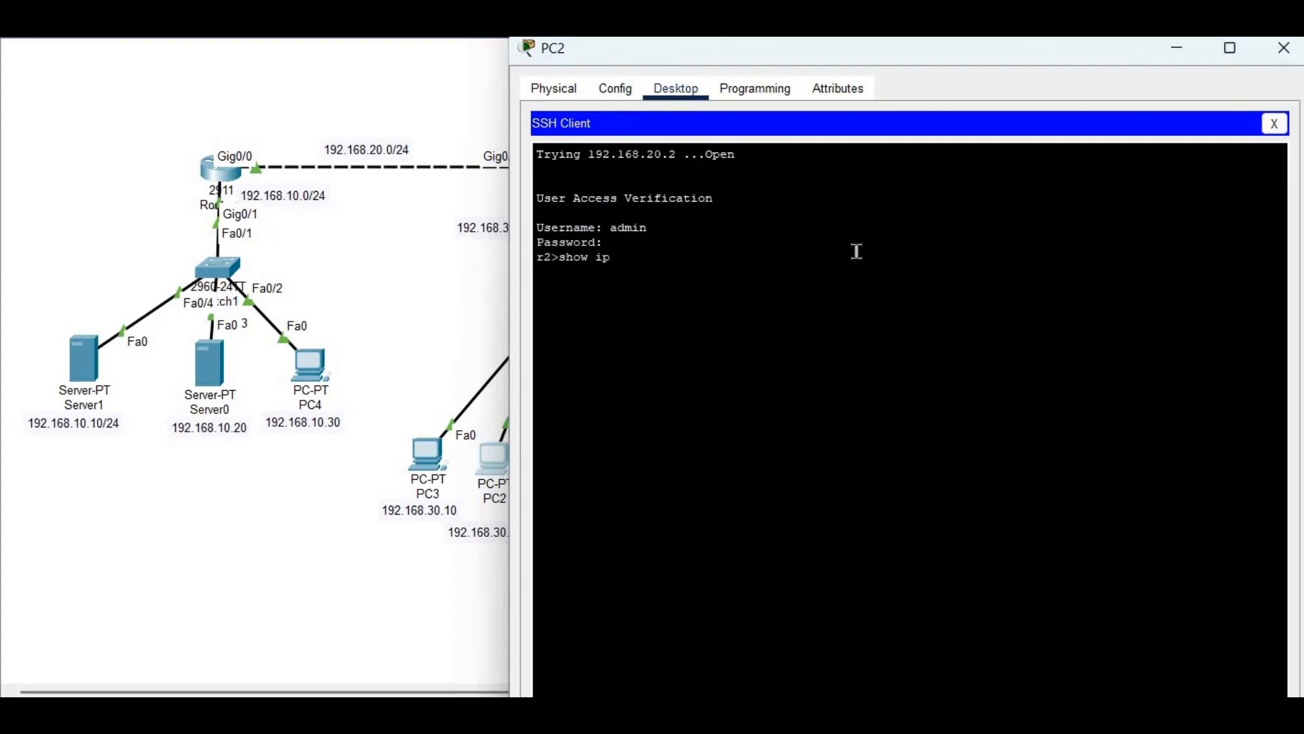
type(" route")
key("Return")
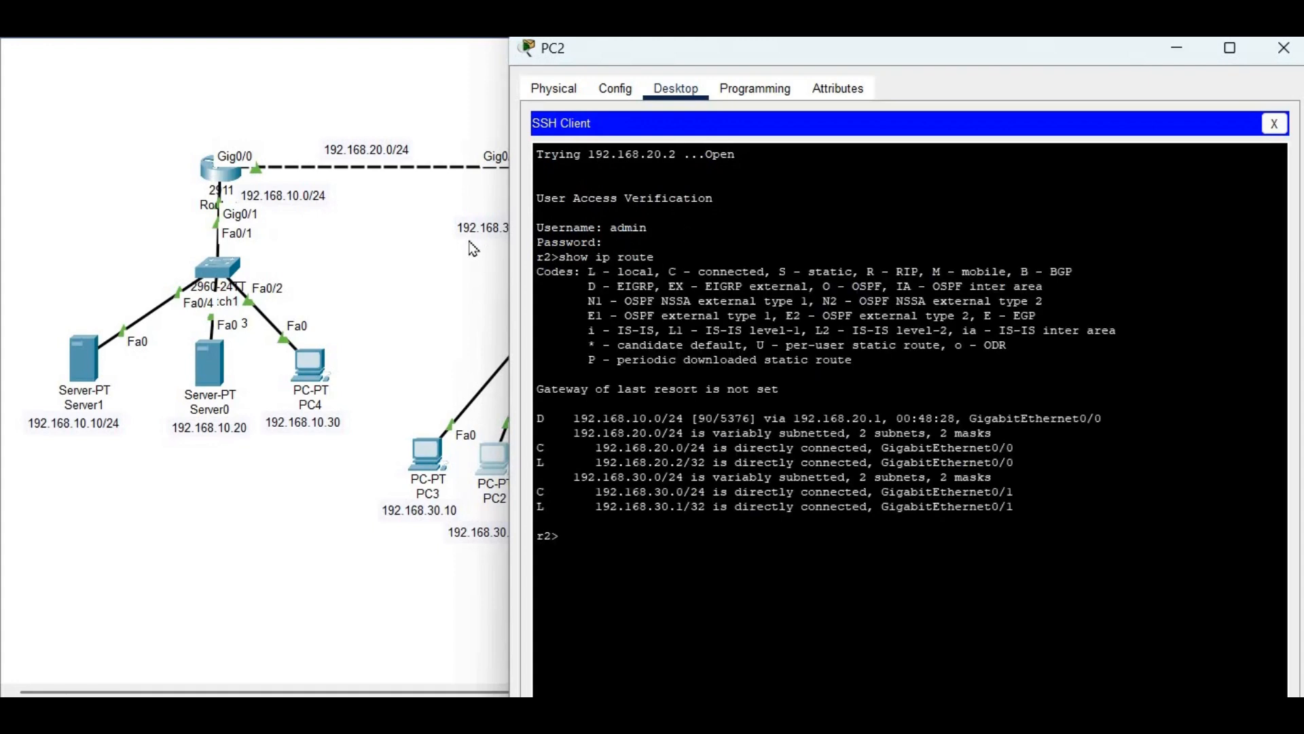
left_click(502, 226)
Run show users on r2 and highlight the sessions from 192.168.30.10 and 192.168.30.20
left_click(574, 170)
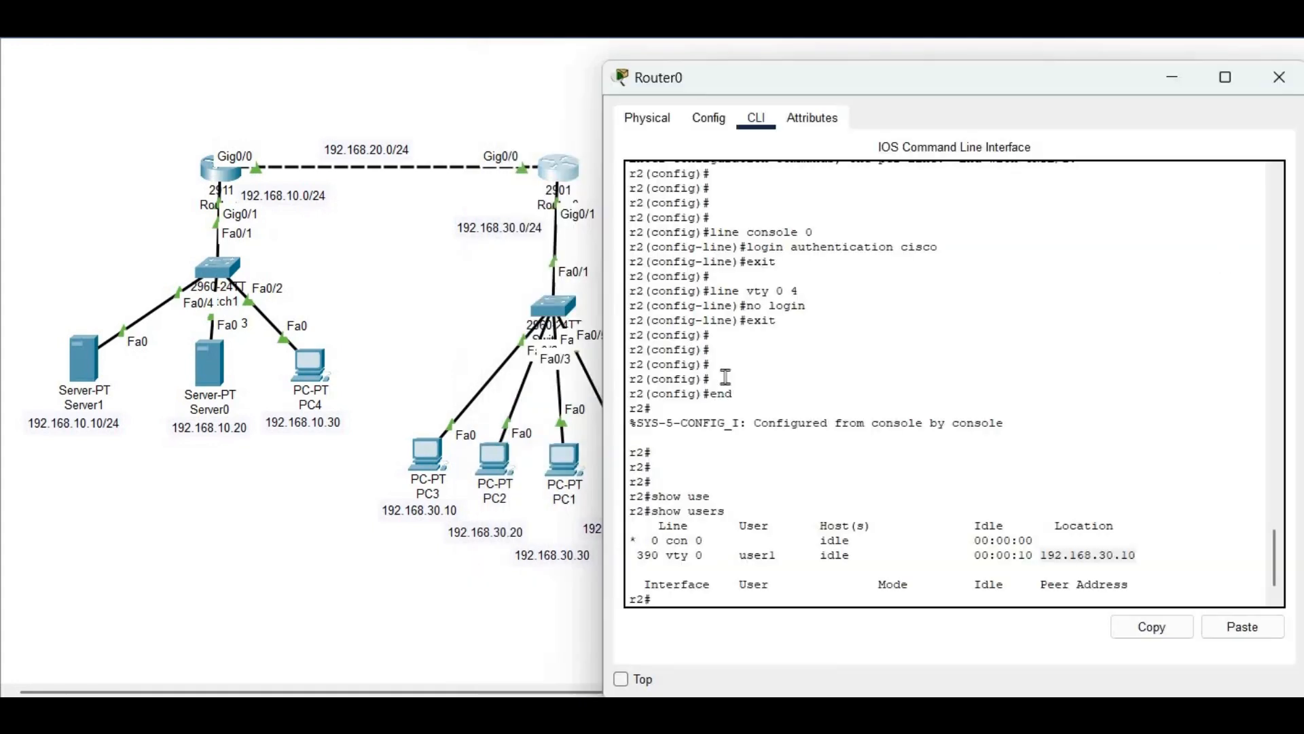
key("Return")
key("Return")
key("Return")
key("Return")
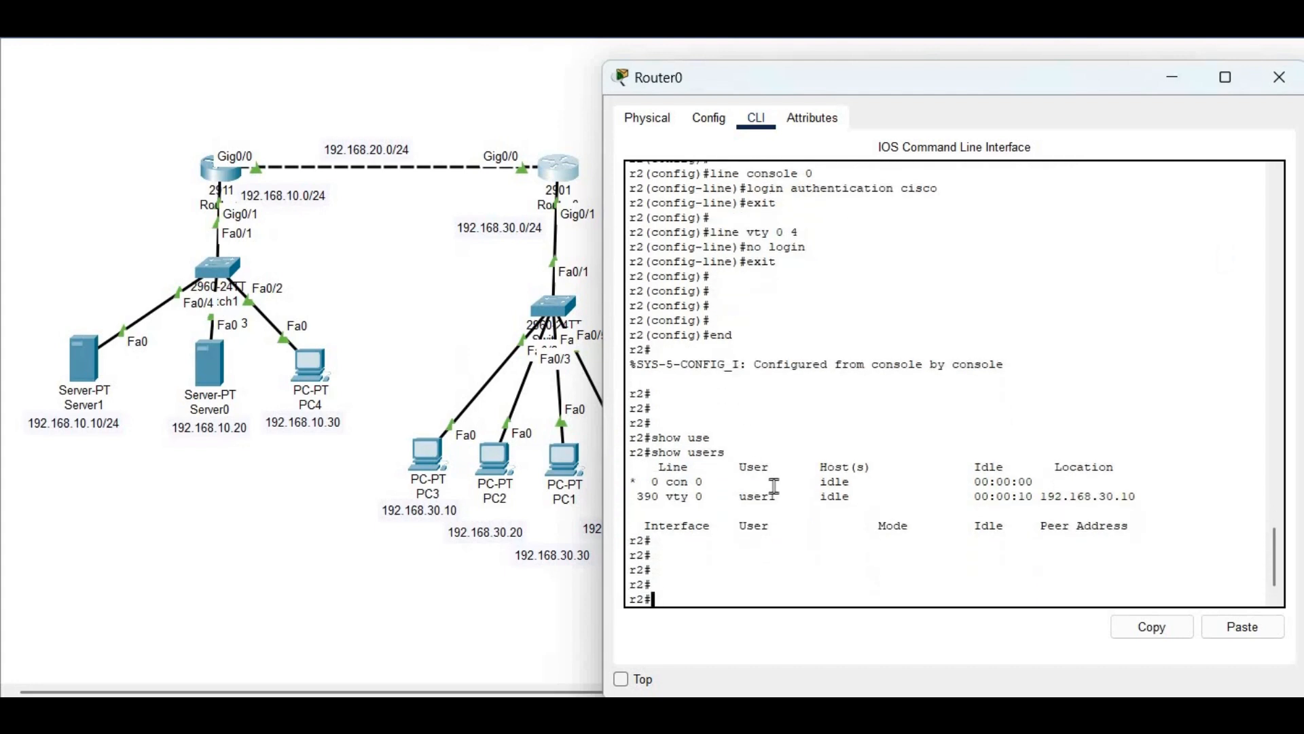
type("show users")
key("Return")
left_click_drag(1140, 556, 628, 486)
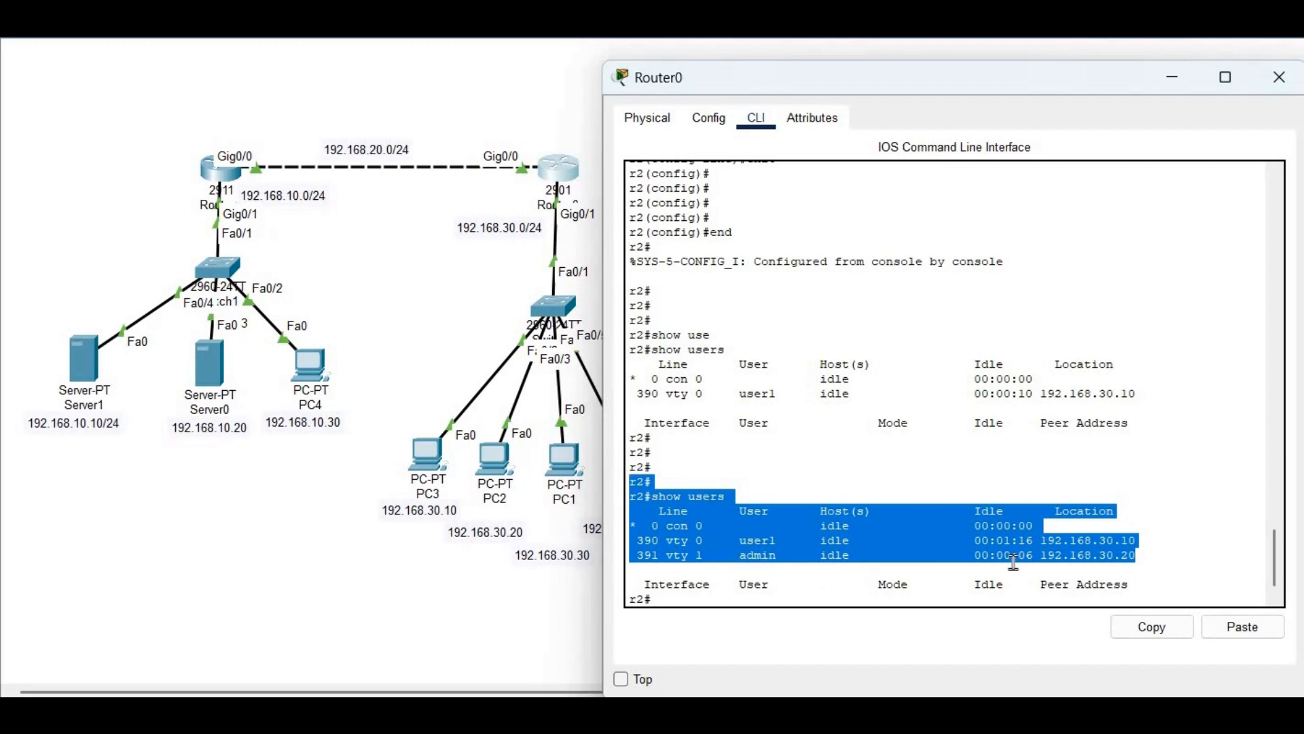
left_click(1035, 540)
left_click_drag(1035, 539, 1172, 548)
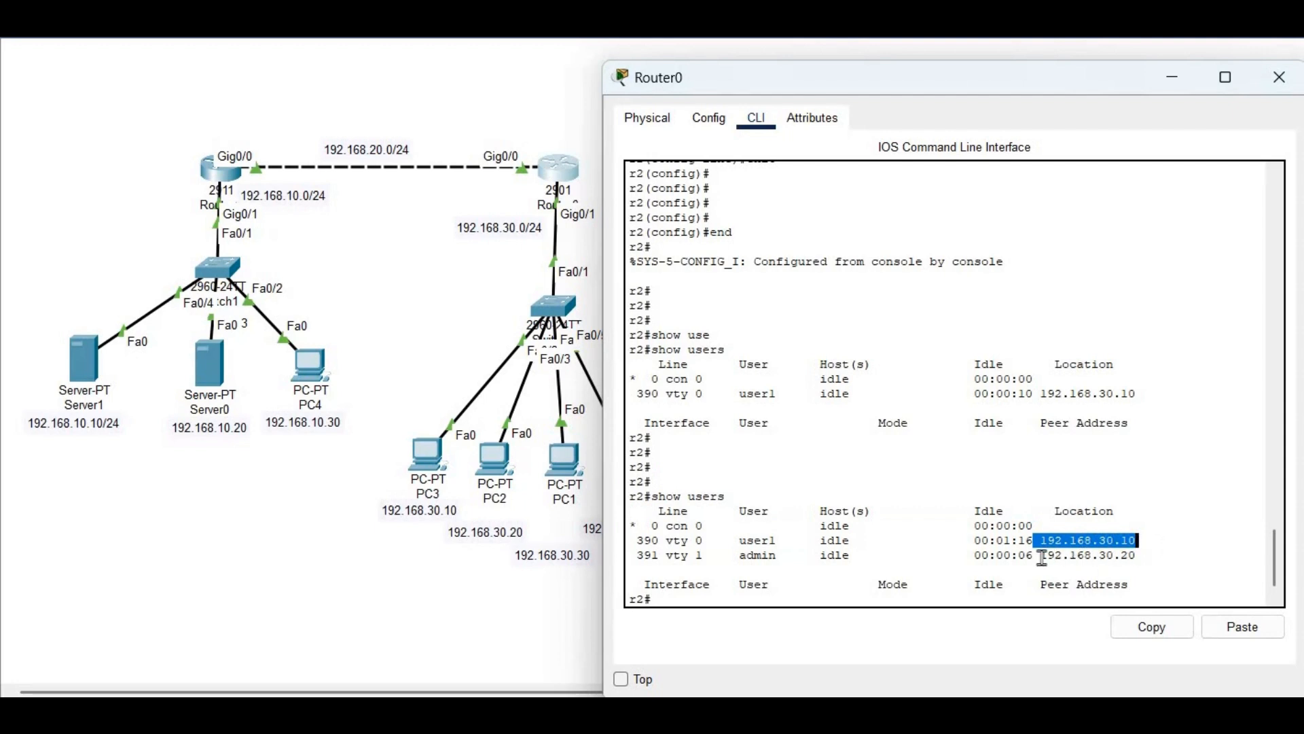
left_click_drag(1035, 555, 1154, 572)
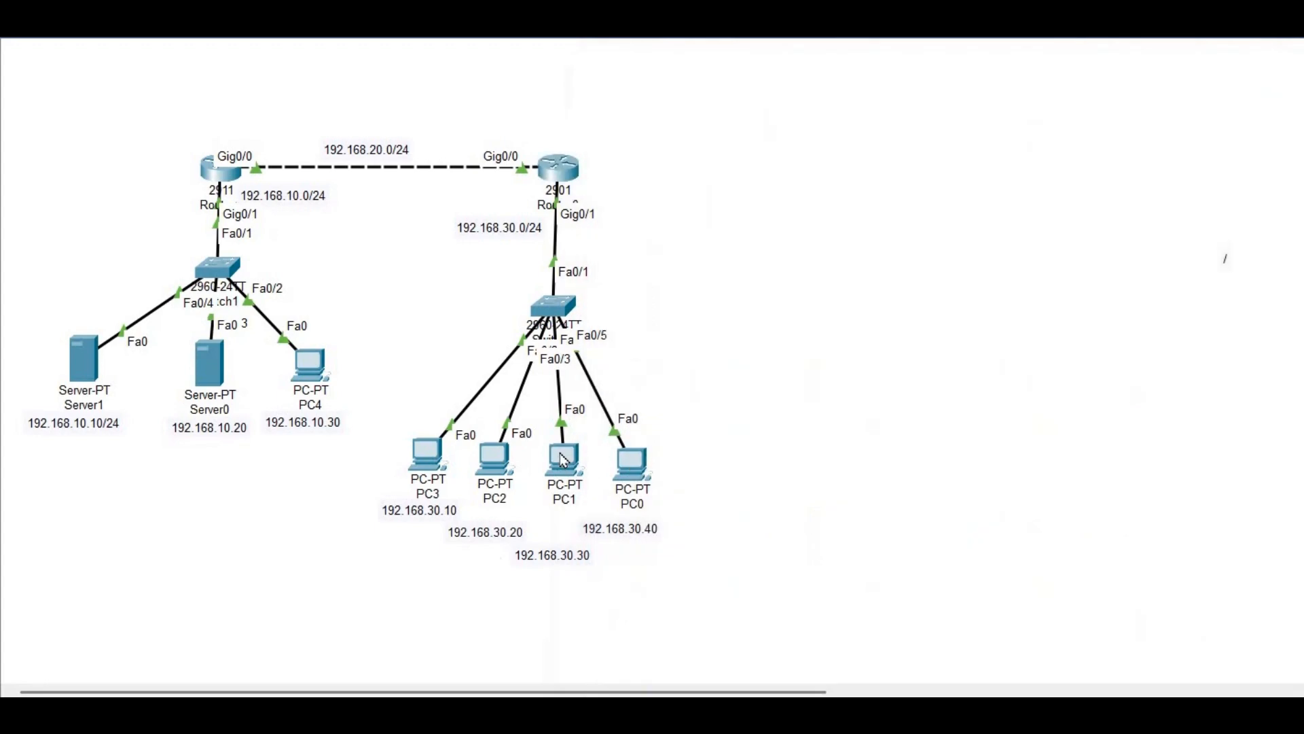
Set PC1 to 192.168.30.40, mask 255.255.255.0, gateway 192.168.30.1, and bring up its Telnet/SSH client
left_click(564, 461)
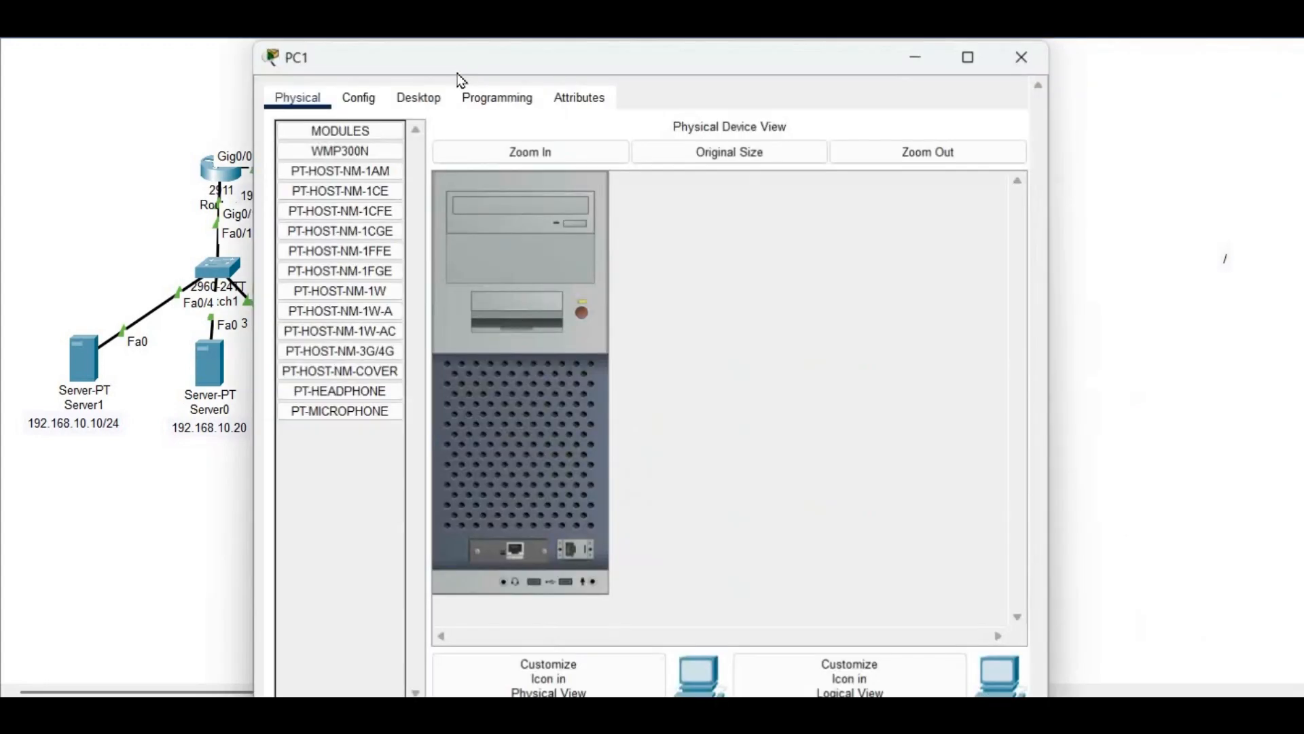
left_click(416, 78)
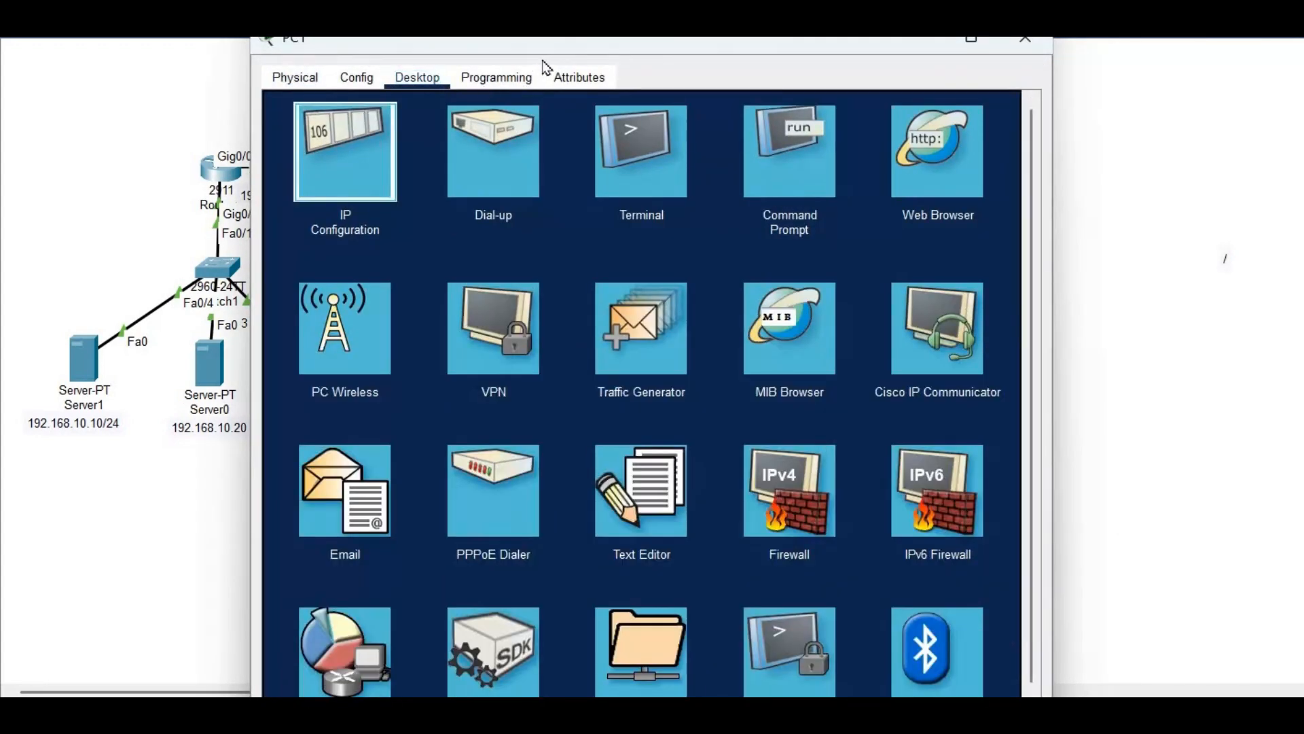
left_click(339, 145)
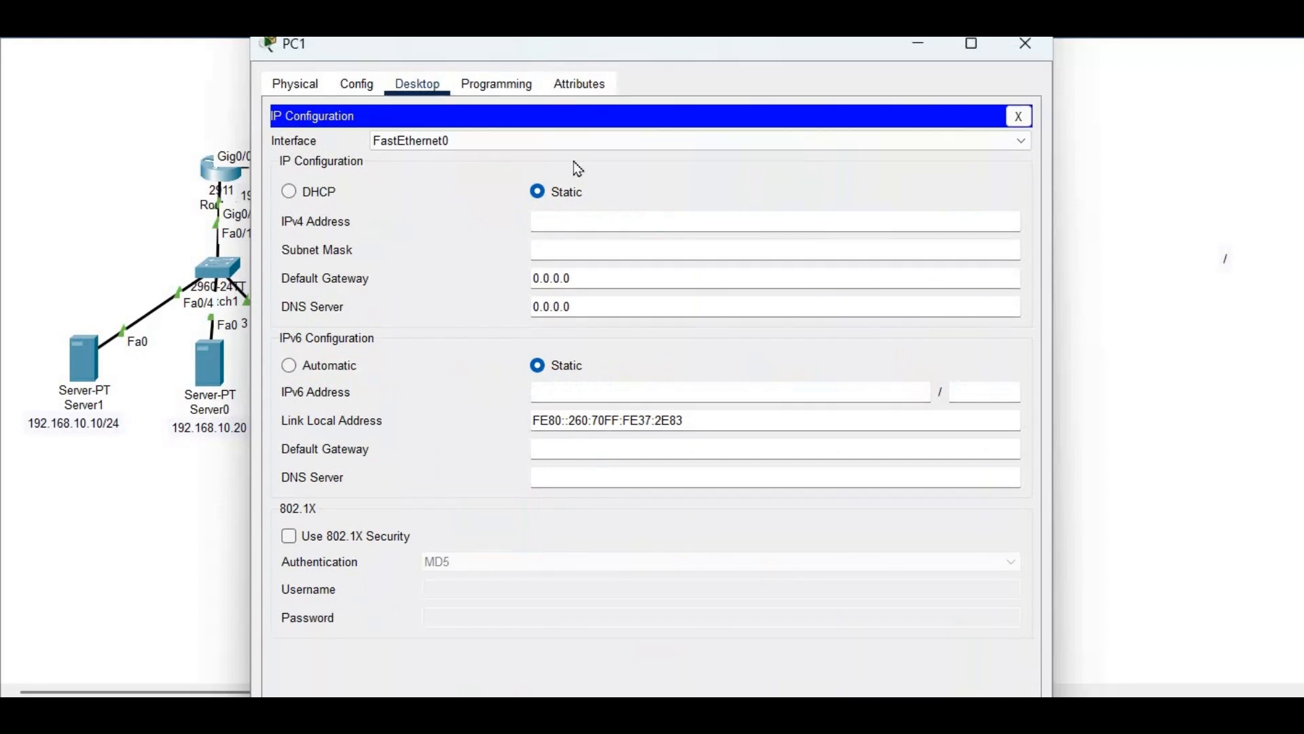
left_click(572, 227)
type("192.168.")
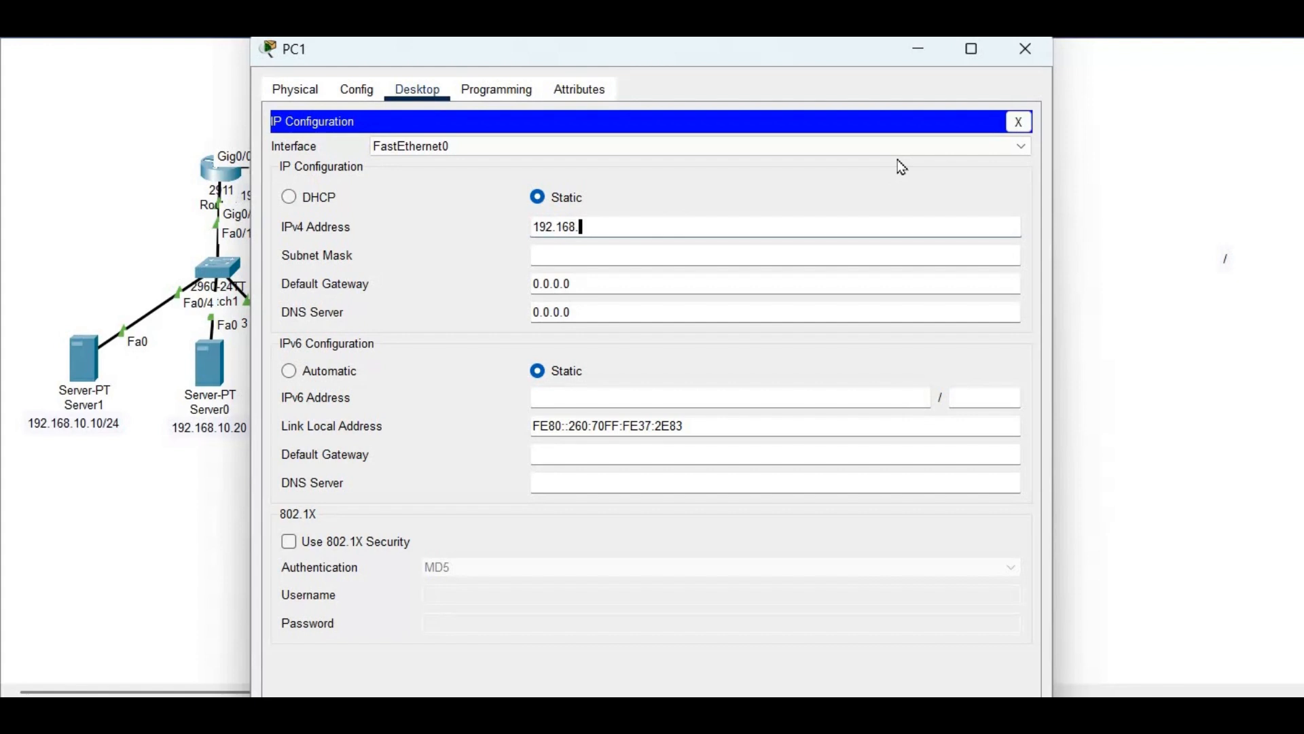
type("30.40")
key("Tab")
key("Tab")
type("192.168.30.1")
left_click(1019, 122)
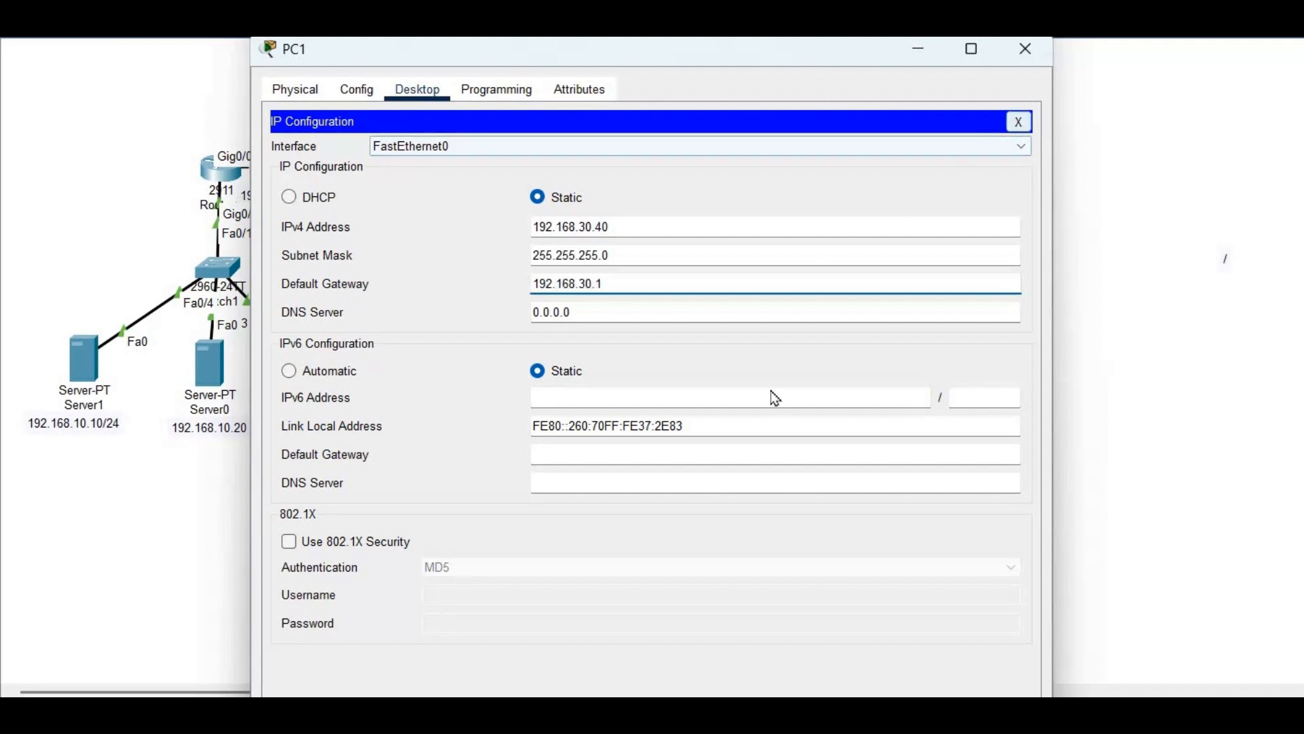
left_click(786, 603)
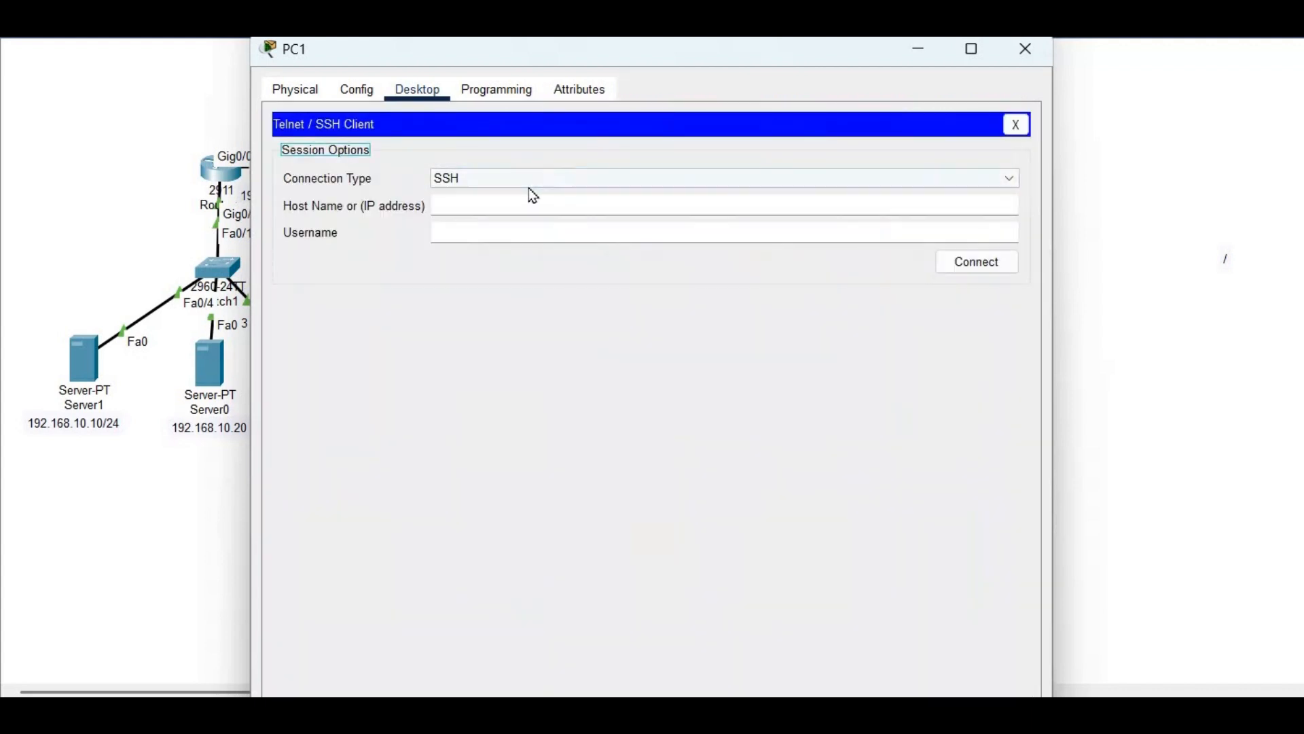
Open a Telnet connection from PC1 to r2 at 192.168.20.2
left_click(529, 185)
left_click(525, 205)
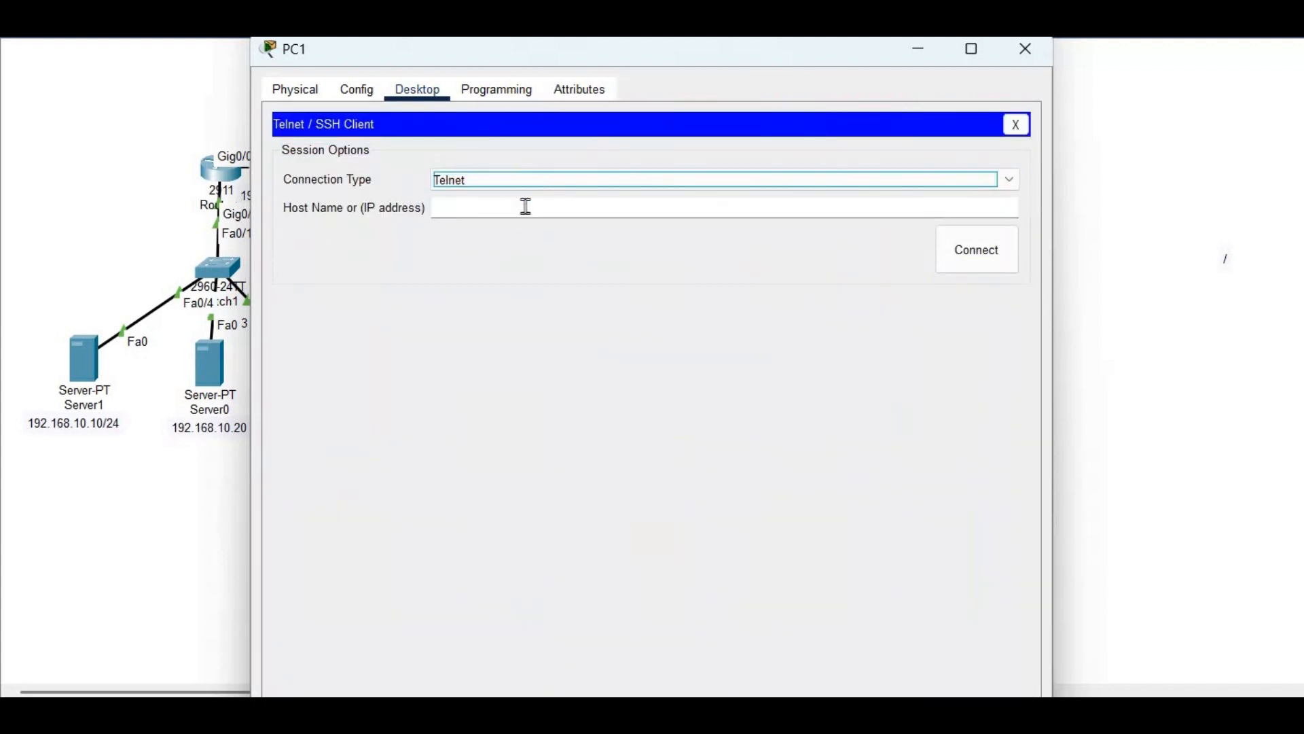
left_click(526, 206)
type("192.168.20.2")
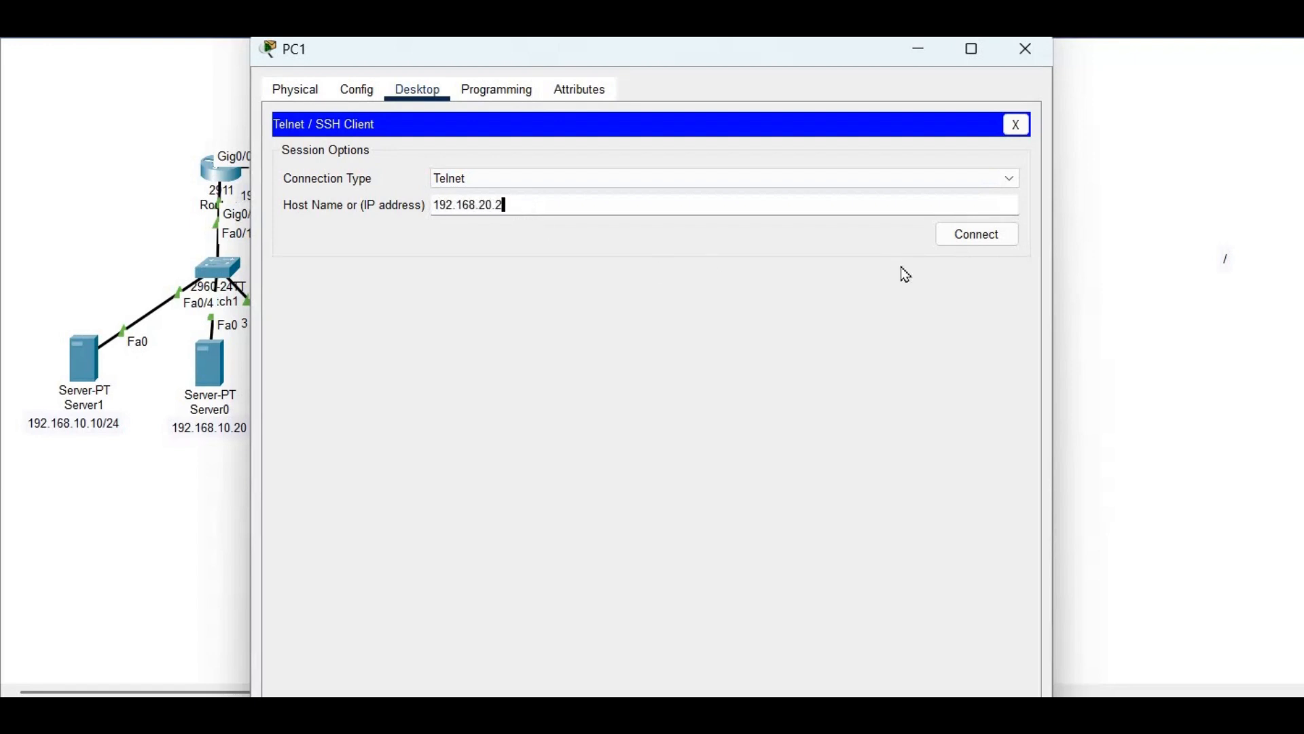
left_click(958, 236)
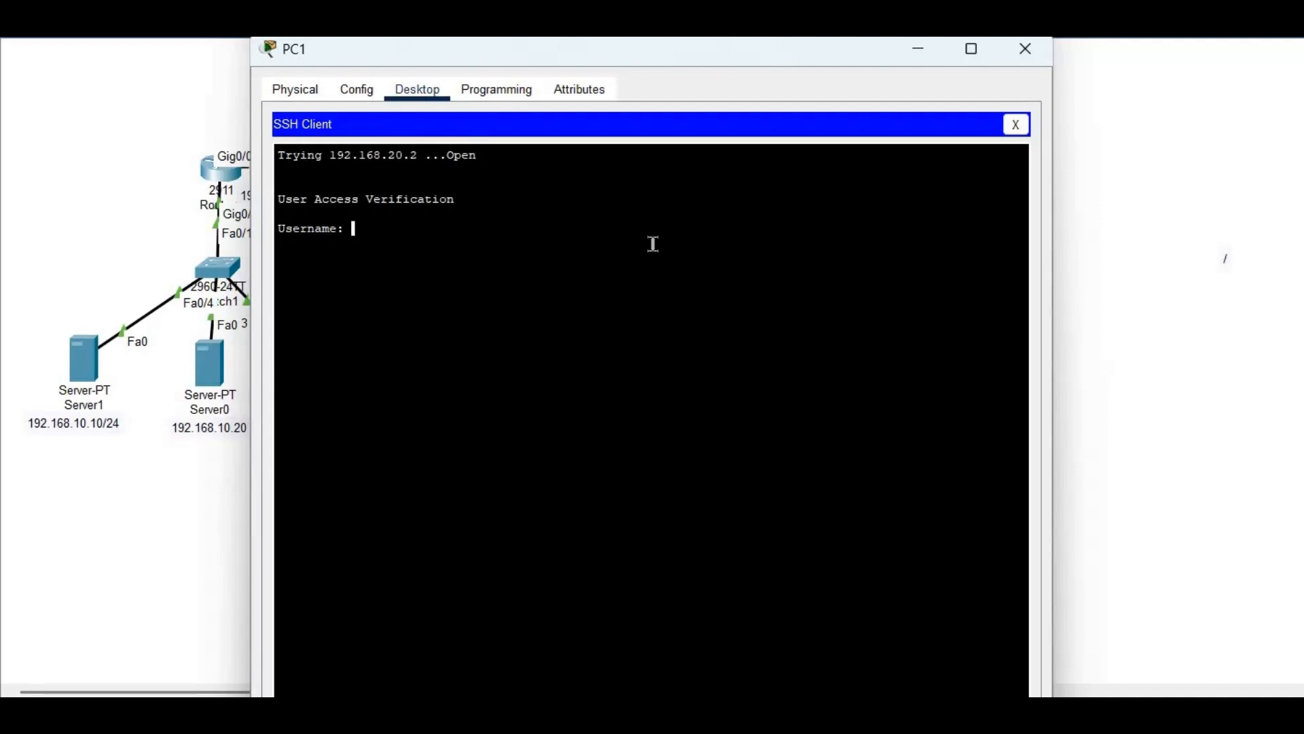
Log in as user3, run show ip int br, show ip route and show ip pro, then close PC1
type("user3")
key("Return")
key("Return")
type("show ip int br")
key("Return")
type("show ip route")
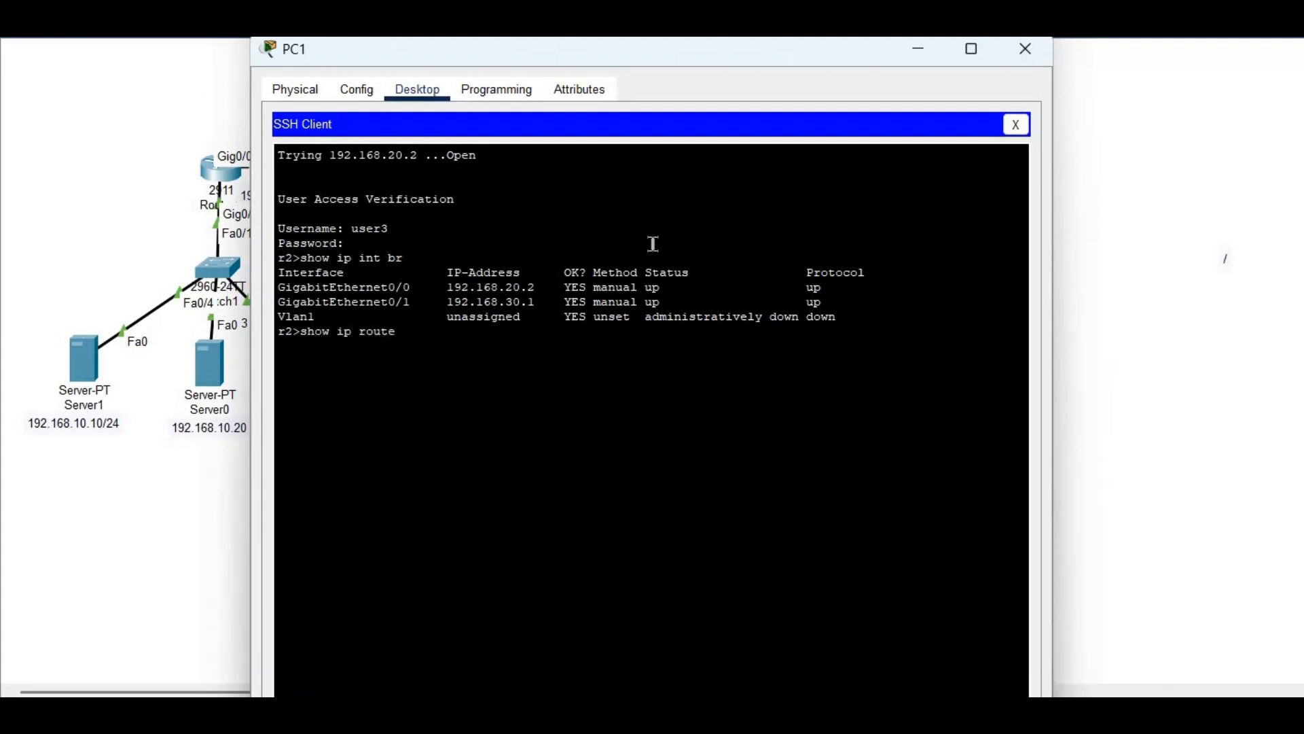
key("Return")
type("show")
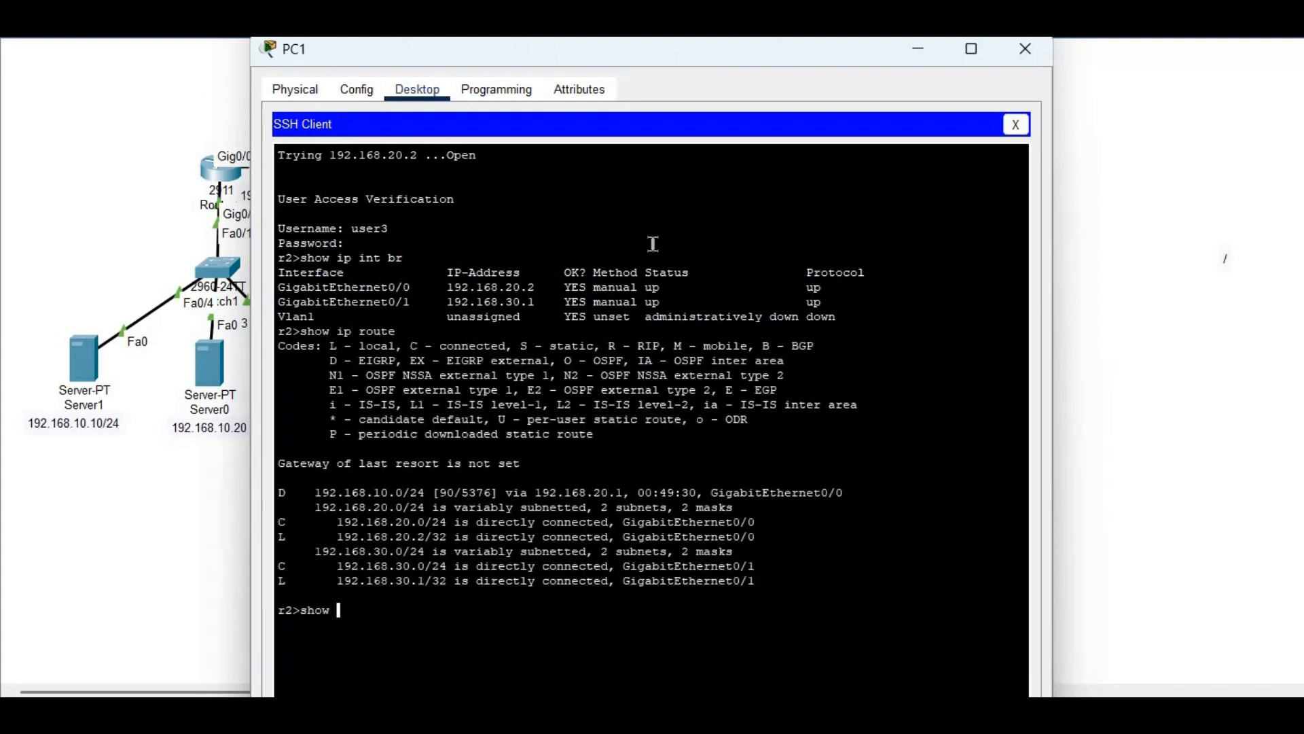
type(" ip pro")
key("Return")
left_click(1069, 200)
Run show users on r2 and highlight the vty sessions from .10, .20 and .40
left_click(574, 171)
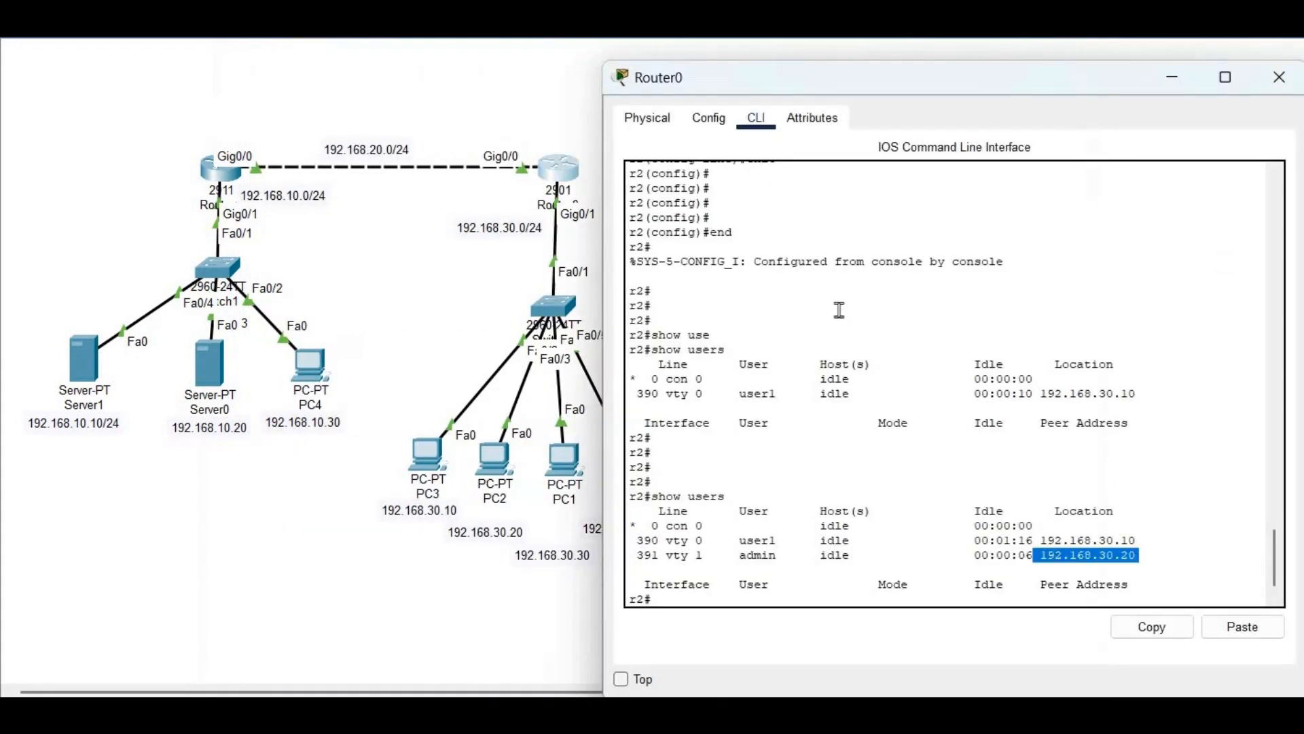
type("show users")
key("Return")
left_click_drag(1154, 564, 623, 516)
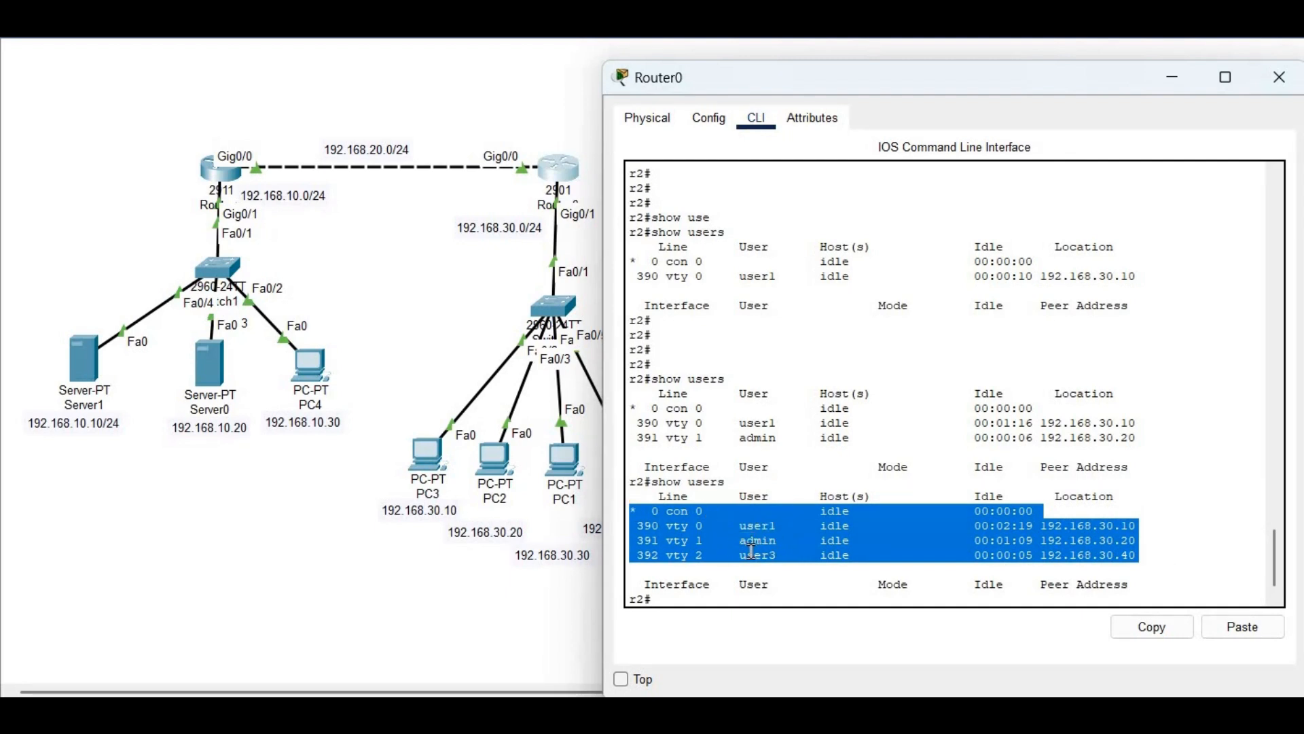
left_click(1153, 549)
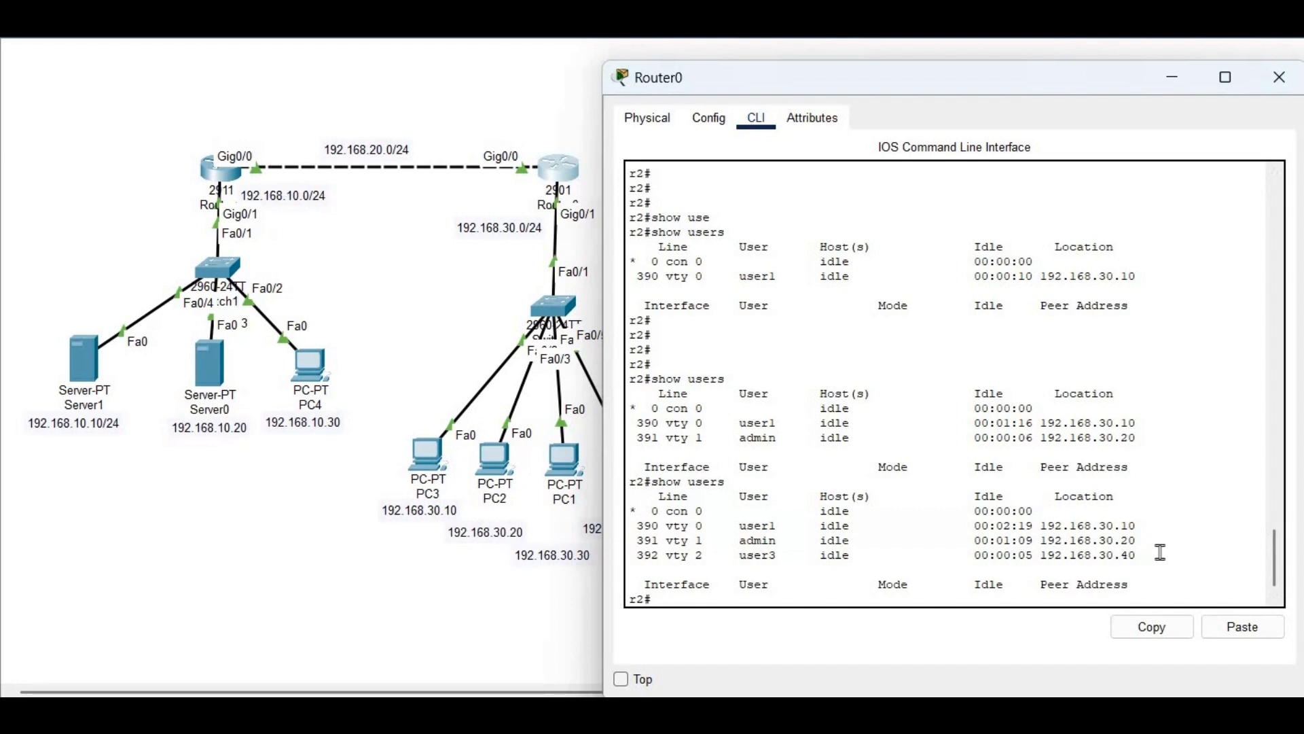
scroll(1013, 450, "down", 1)
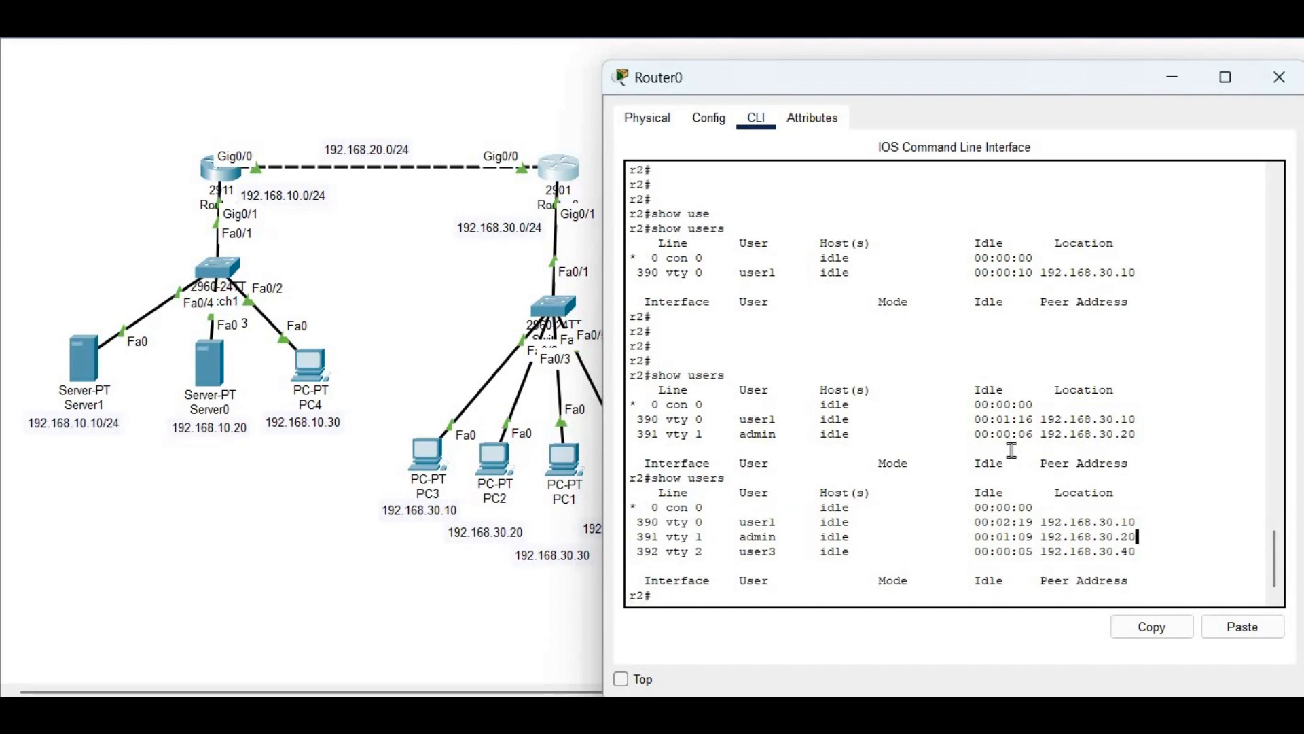